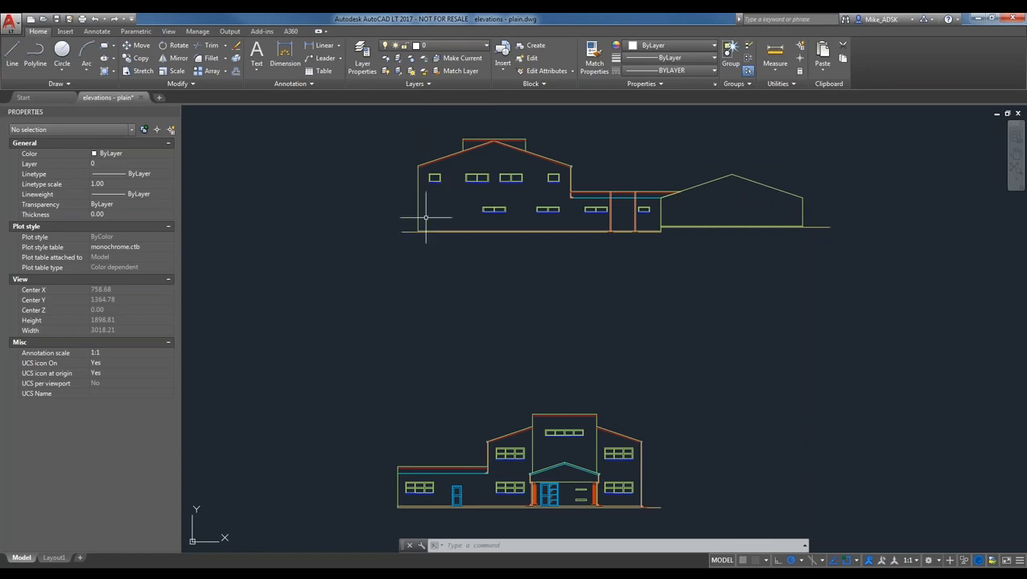
# - Show the drawing's text styles from the Annotate ribbon: ADSK, ROMANS-115, SANSSERIFBOLD and STANDARD
pyautogui.click(97, 32)
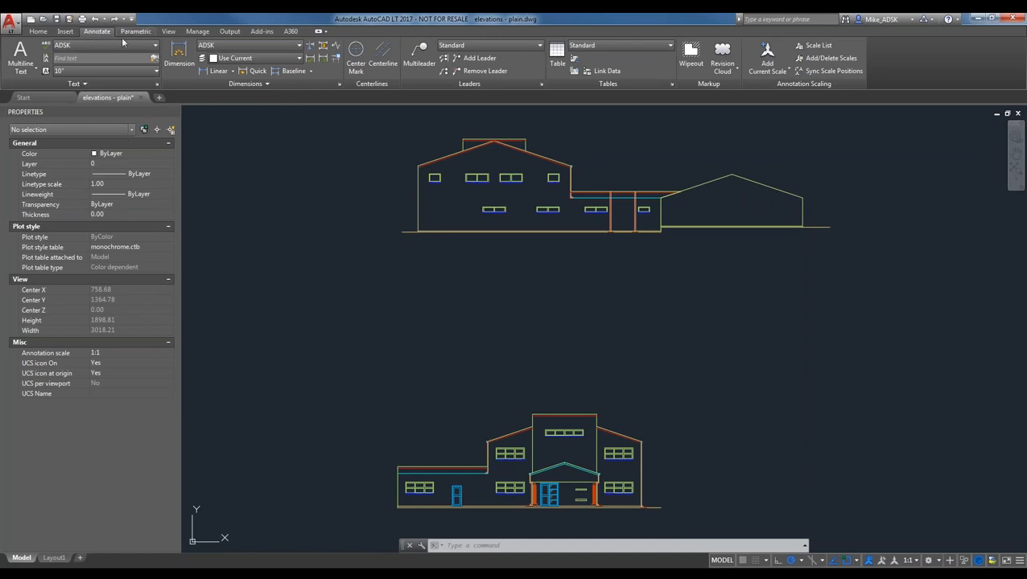
pyautogui.click(64, 46)
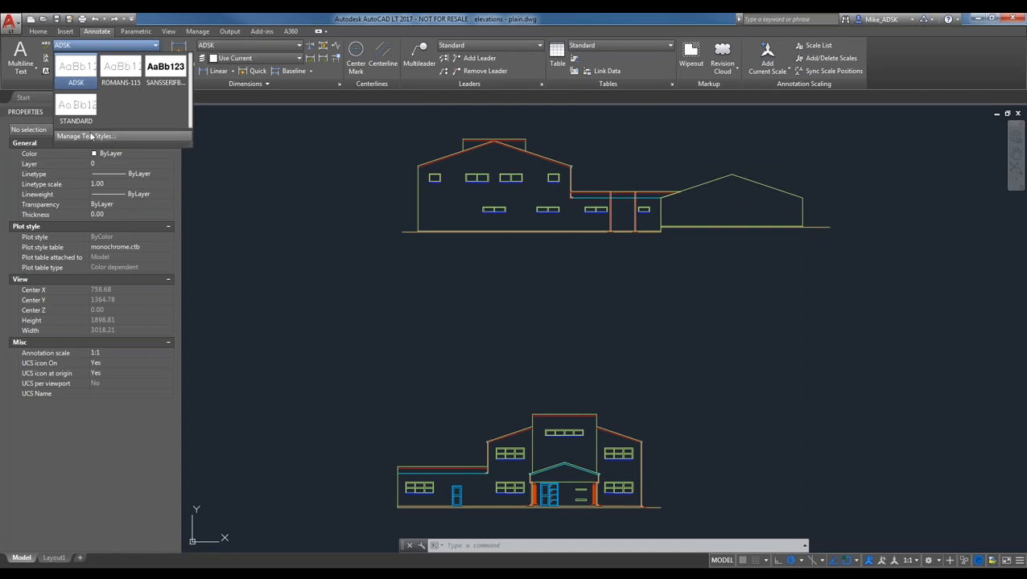
# - Open the Text Style manager, keep all styles listed, and start a new text style
pyautogui.click(119, 137)
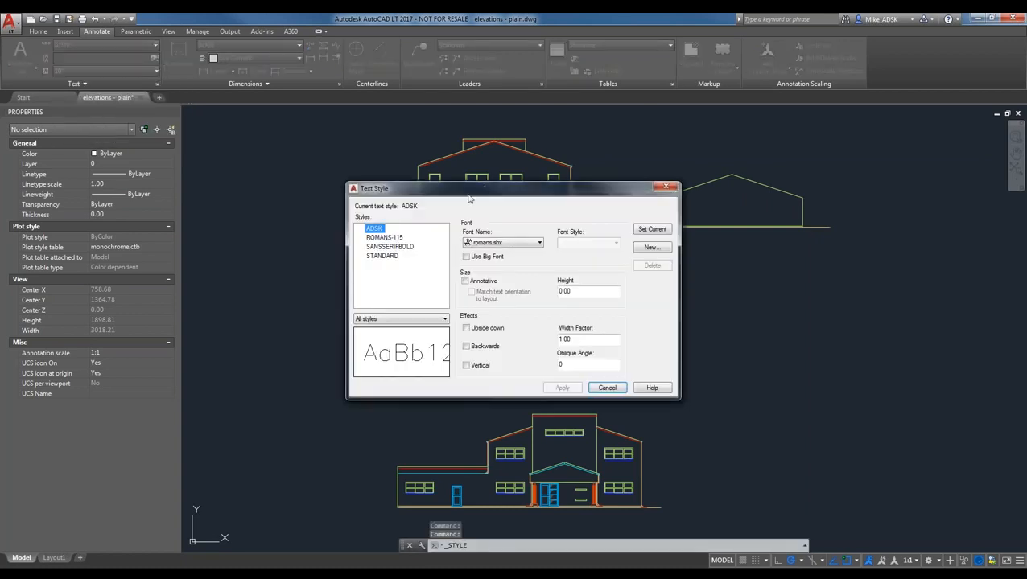
pyautogui.moveTo(460, 184); pyautogui.dragTo(427, 154)
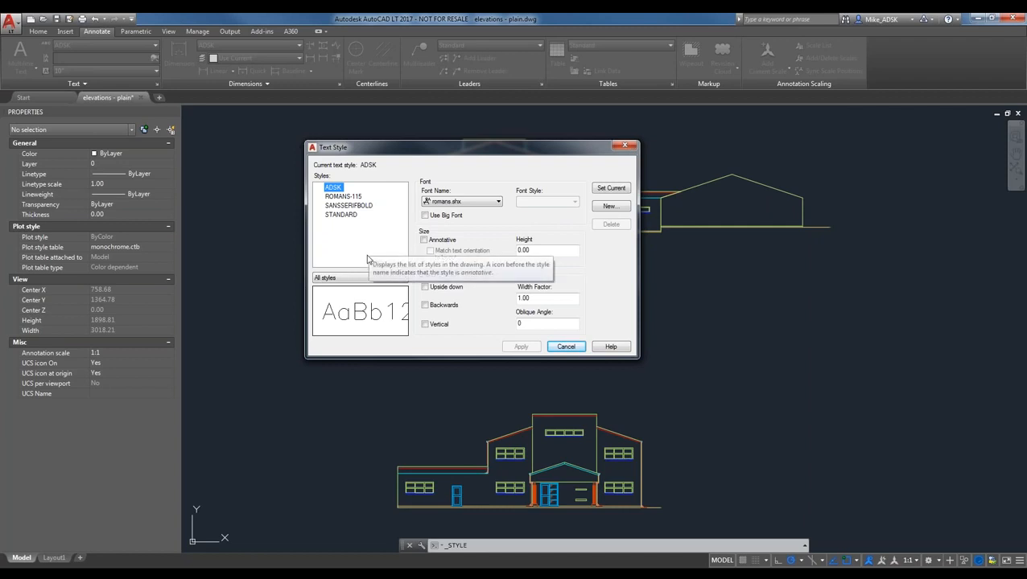
pyautogui.click(360, 237)
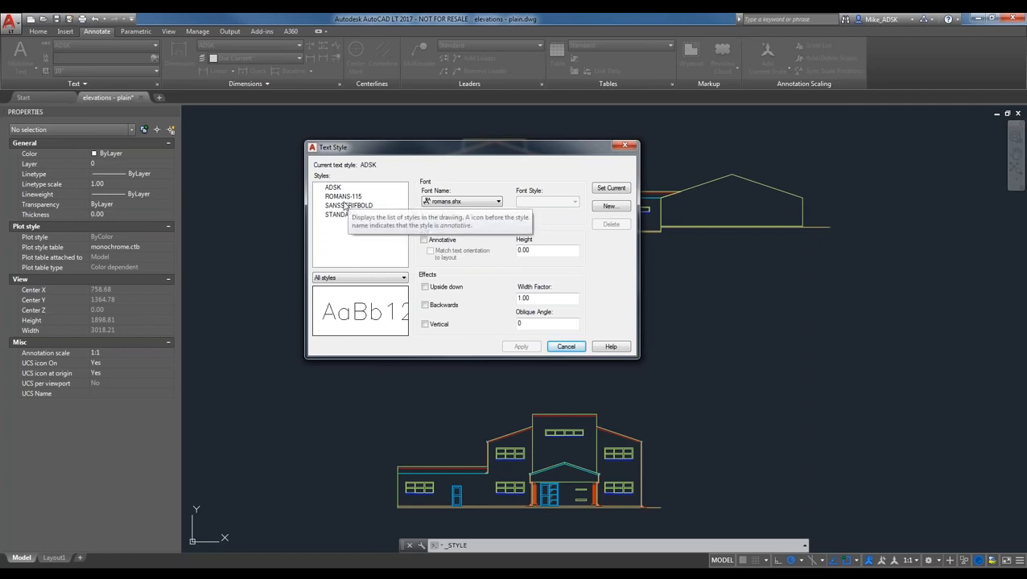
pyautogui.click(352, 278)
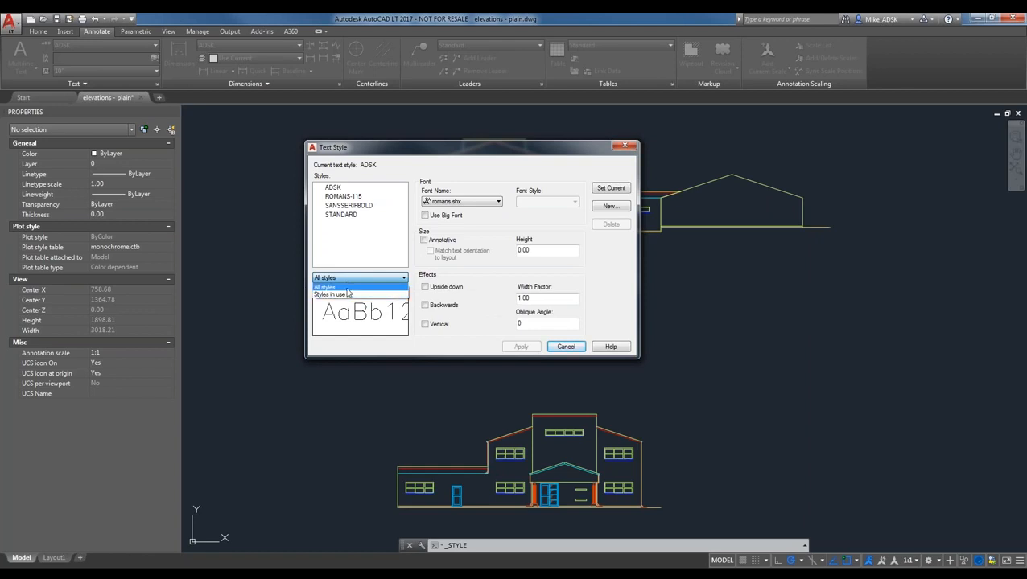
pyautogui.click(346, 288)
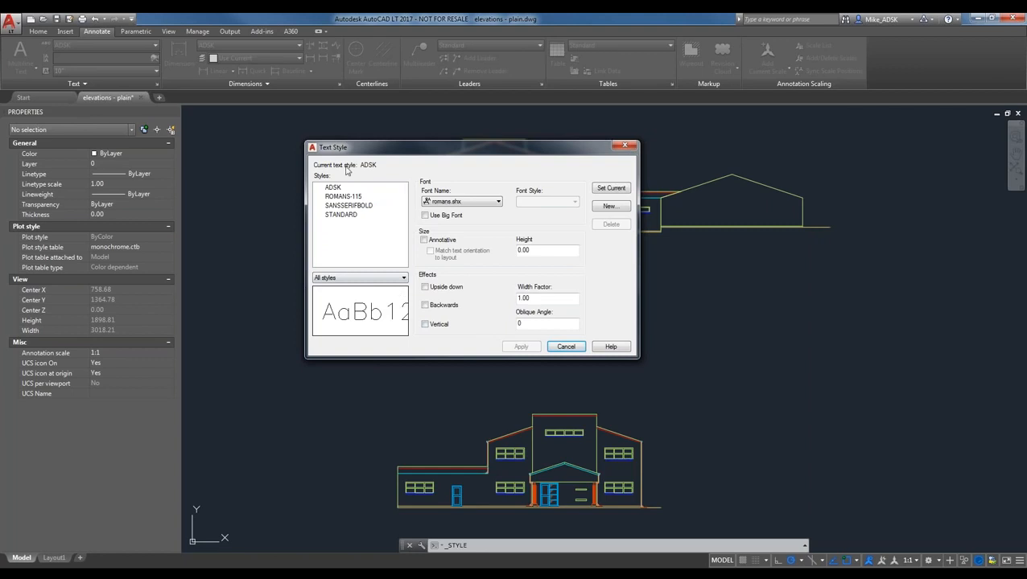
pyautogui.click(610, 206)
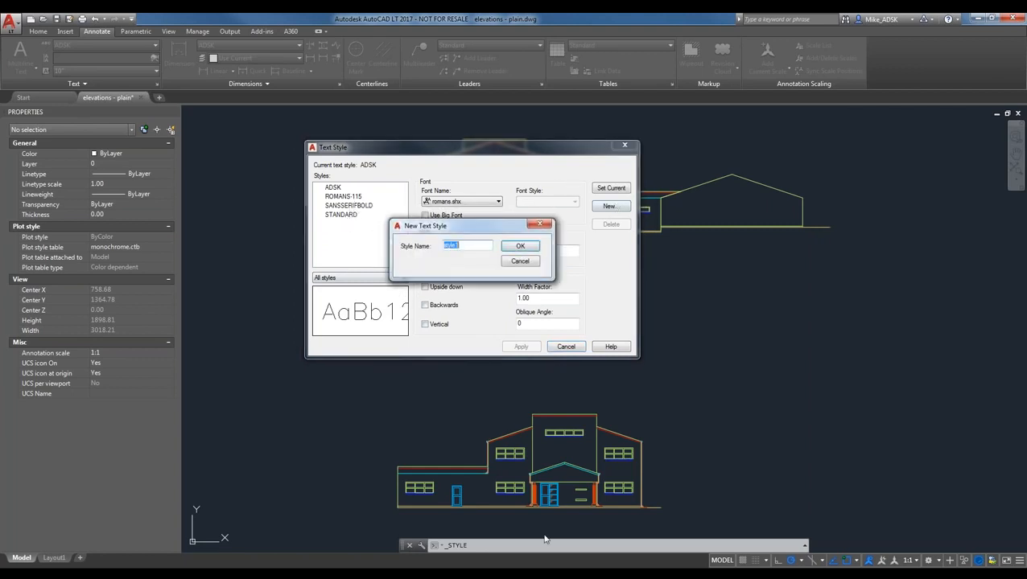
# - Name the new text style Webinar and select it in the Styles list
pyautogui.write('Webinar')
pyautogui.click(520, 245)
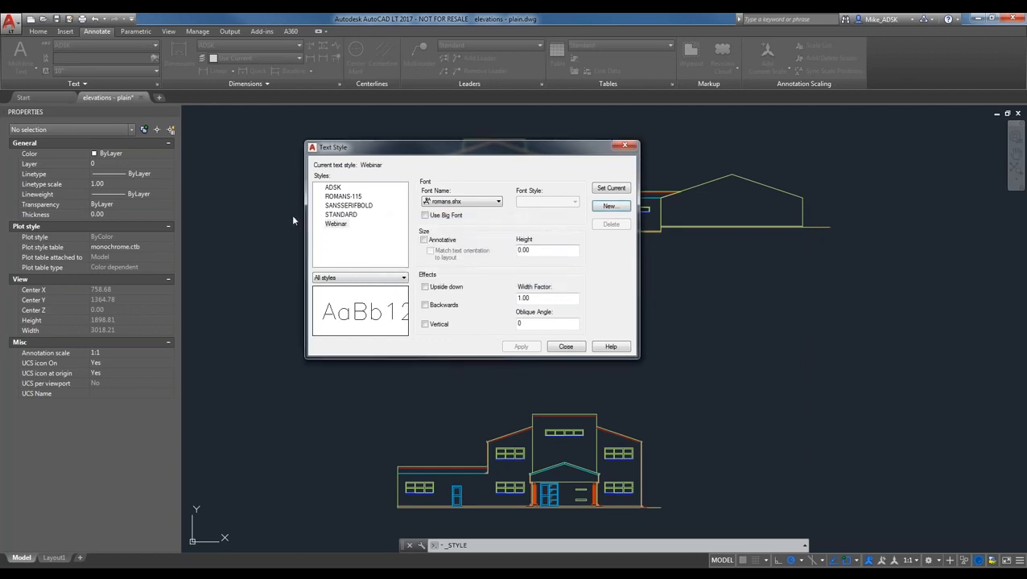
pyautogui.click(336, 226)
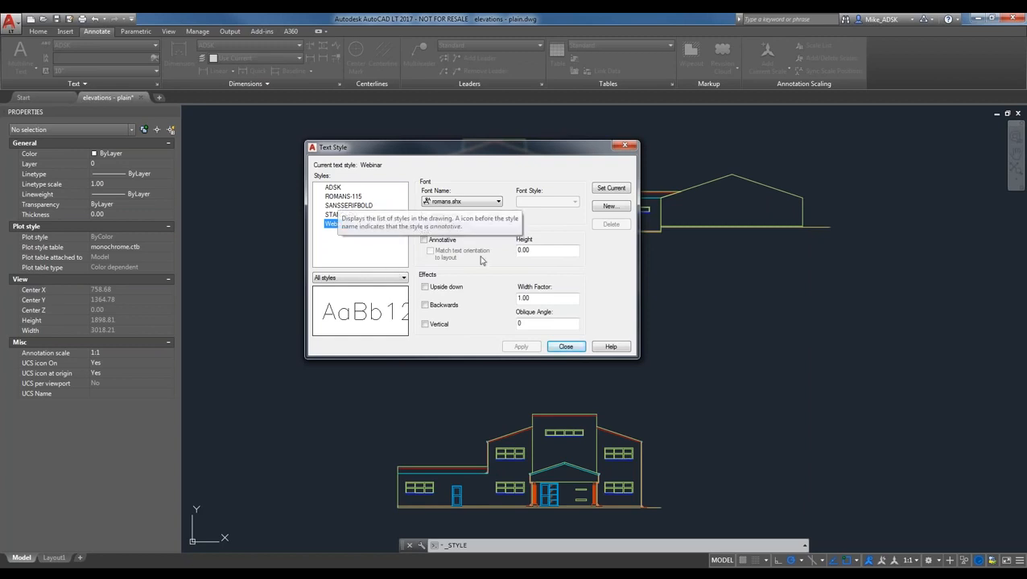
# - Give the Webinar style the complex.shx font and save the change when closing the manager
pyautogui.click(478, 203)
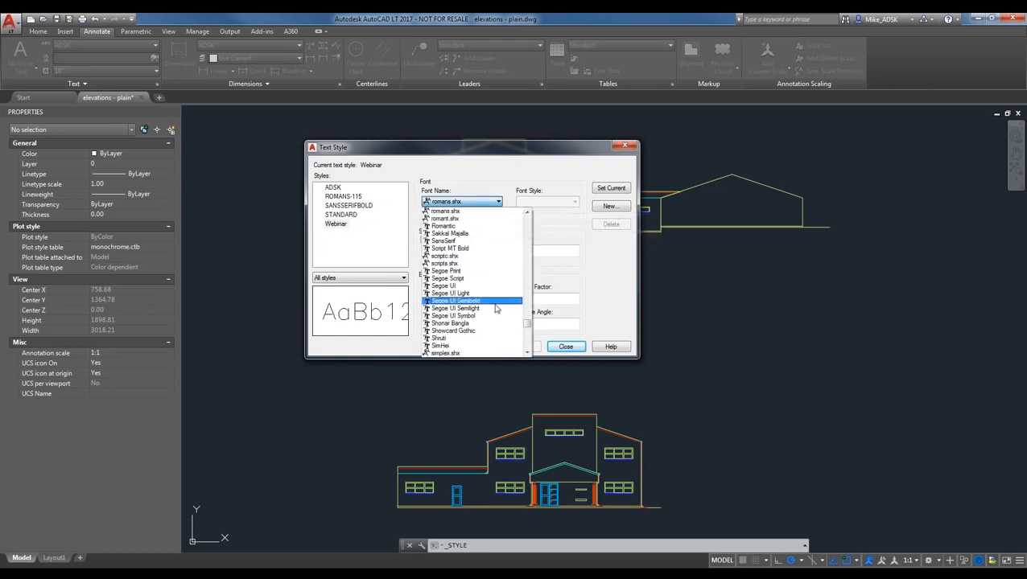
pyautogui.scroll(6, 496, 309)
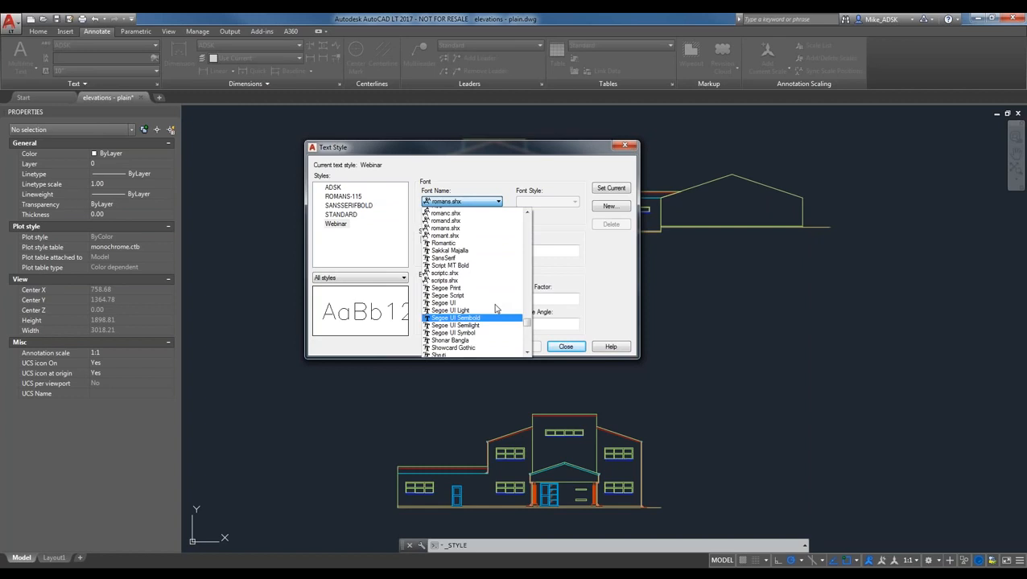
pyautogui.scroll(20, 495, 309)
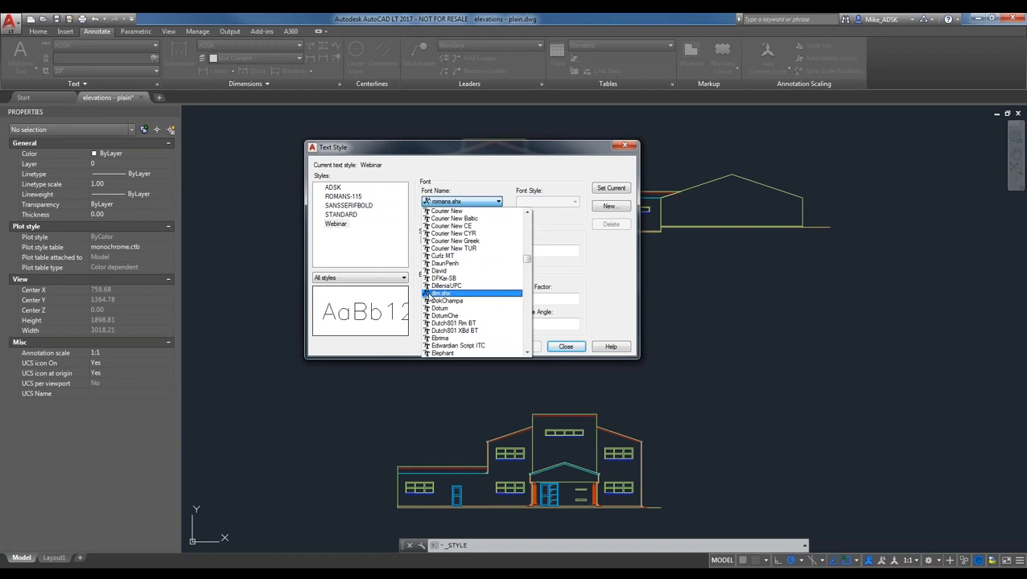
pyautogui.write('ti')
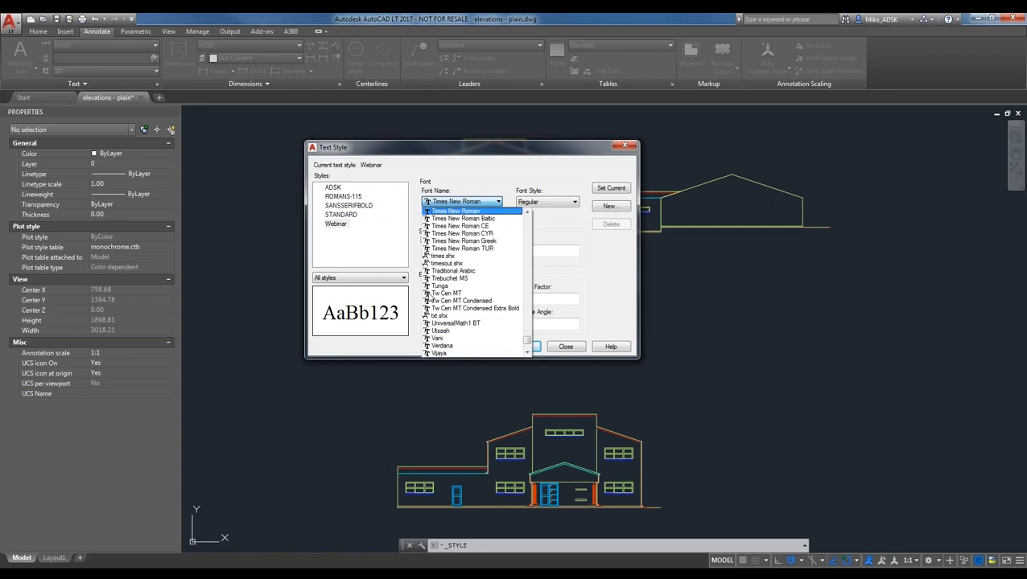
pyautogui.write('co')
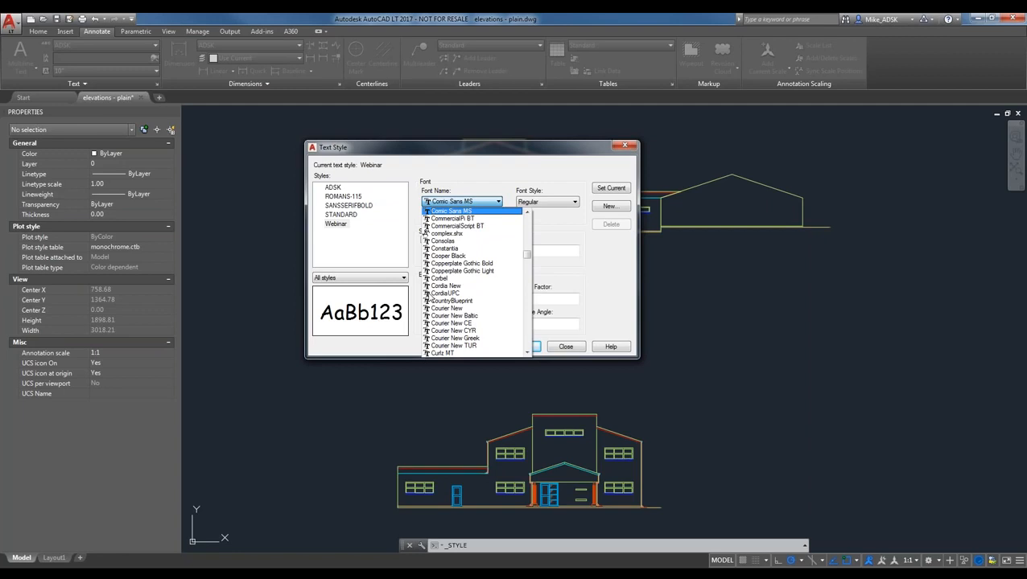
pyautogui.press('Down')
pyautogui.press('Down')
pyautogui.press('Down')
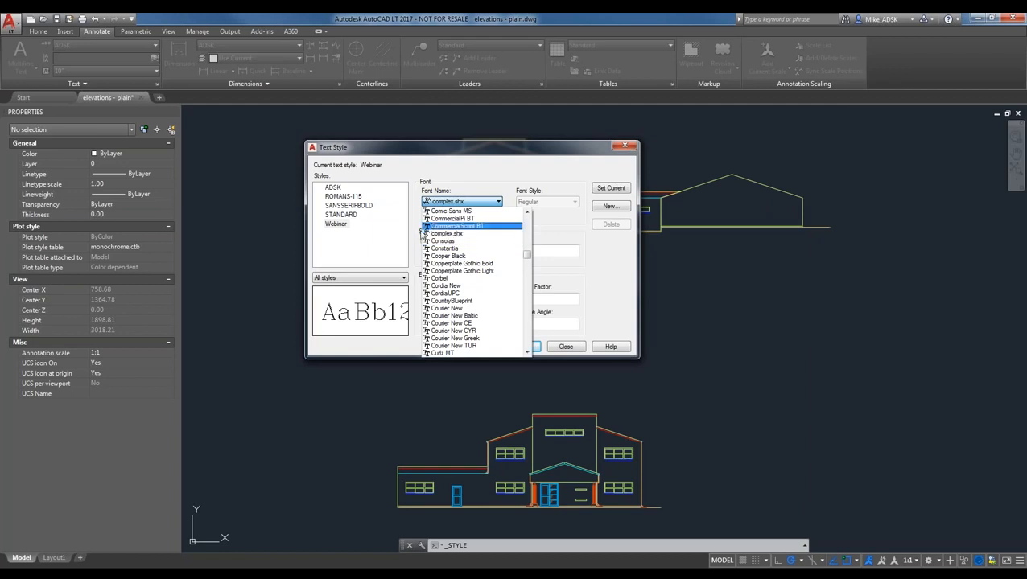
pyautogui.click(515, 233)
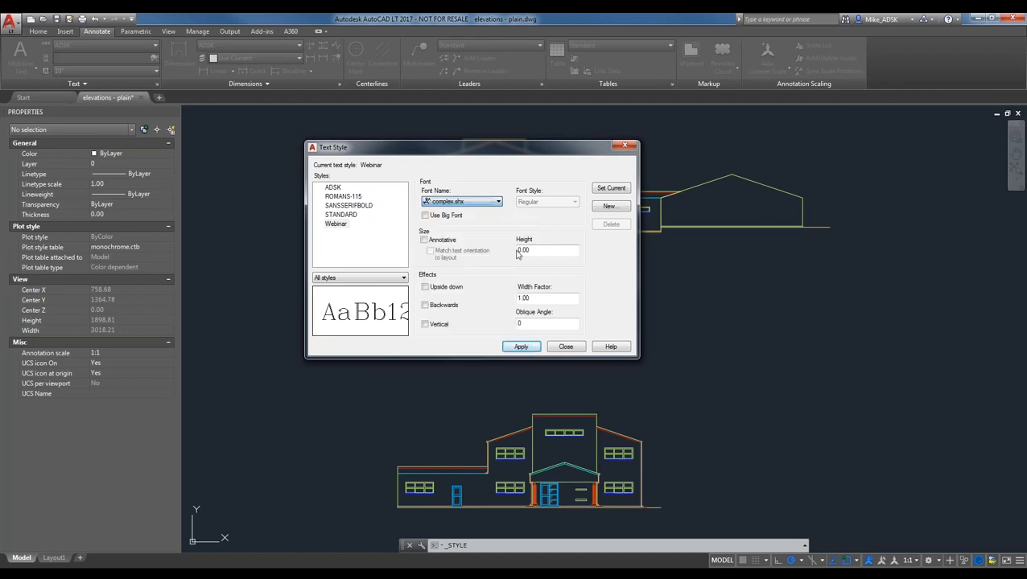
pyautogui.click(564, 347)
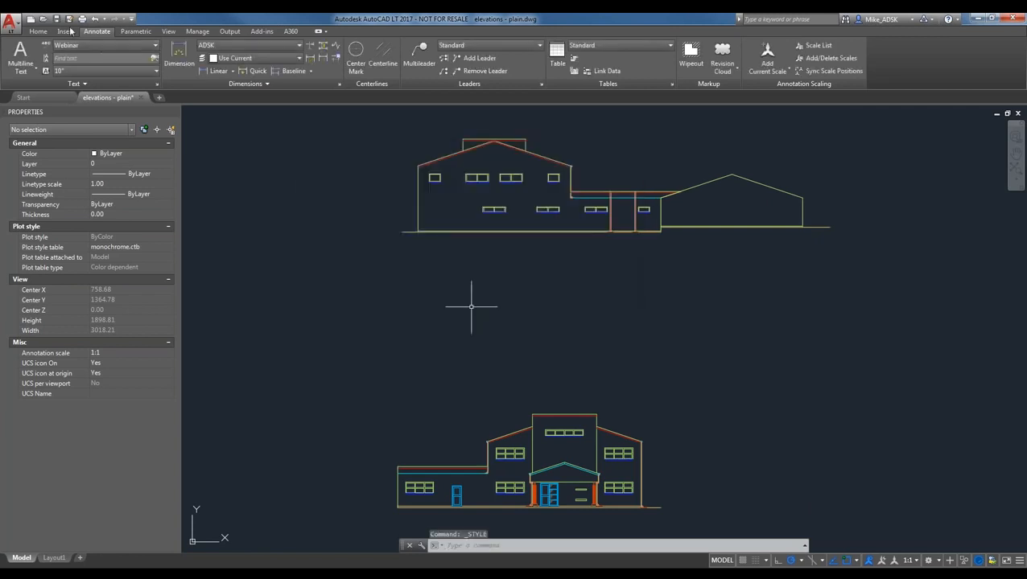
pyautogui.click(11, 24)
# - In Options, select the C:\program files\autodesk\autocad lt 2017\fonts support search path
pyautogui.click(110, 310)
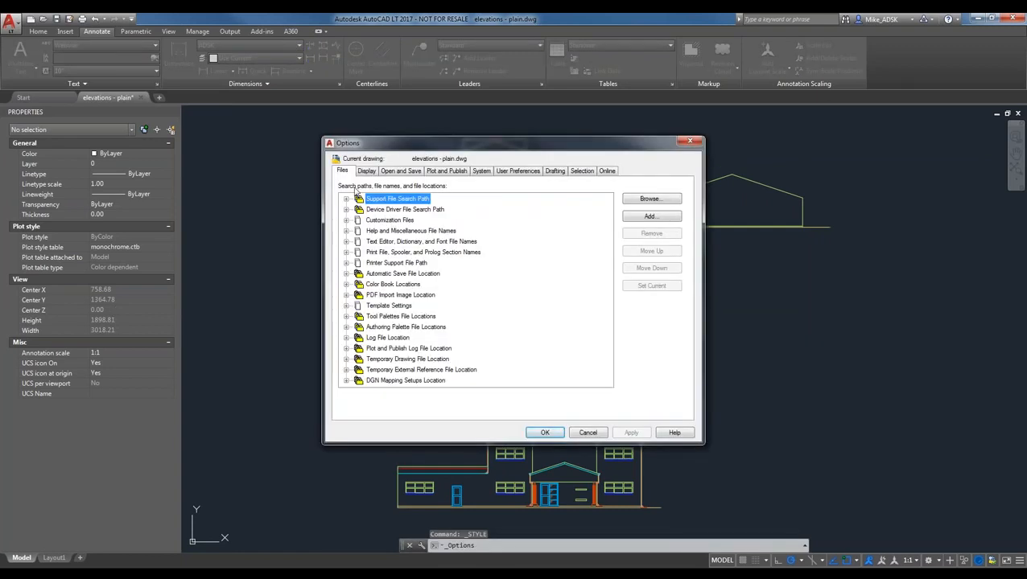
pyautogui.click(347, 199)
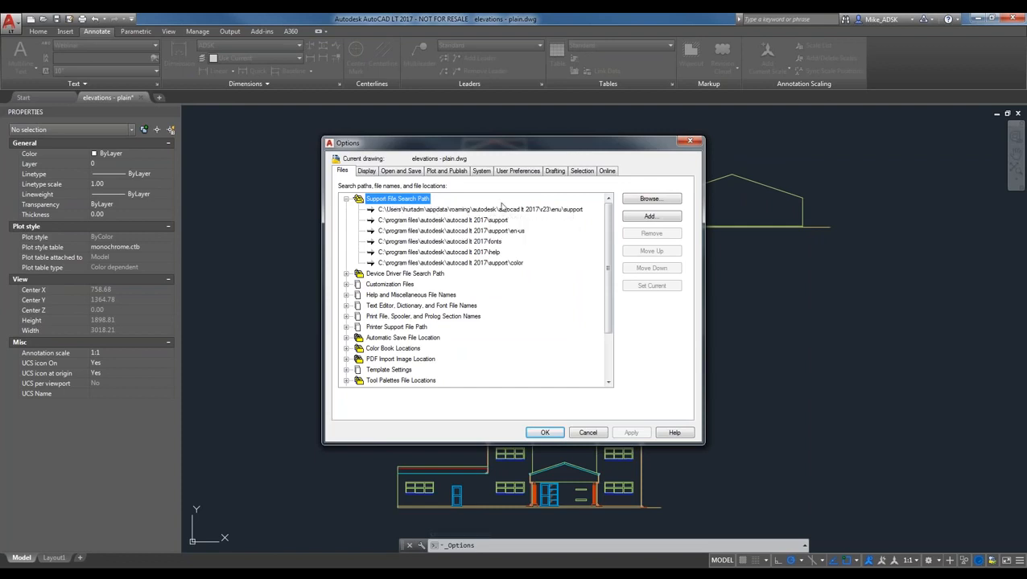
pyautogui.click(495, 241)
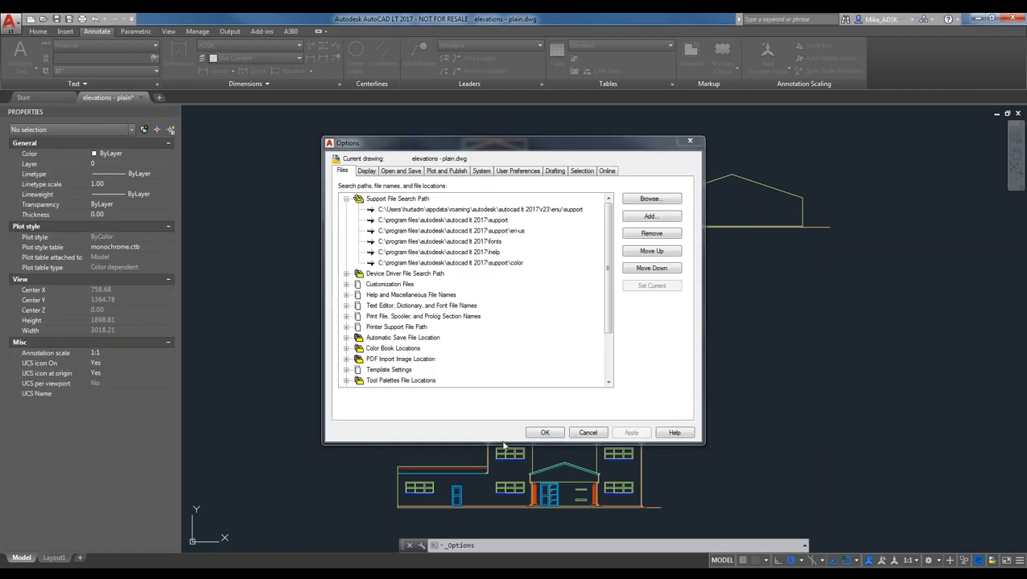
pyautogui.moveTo(44, 269); pyautogui.dragTo(362, 222)
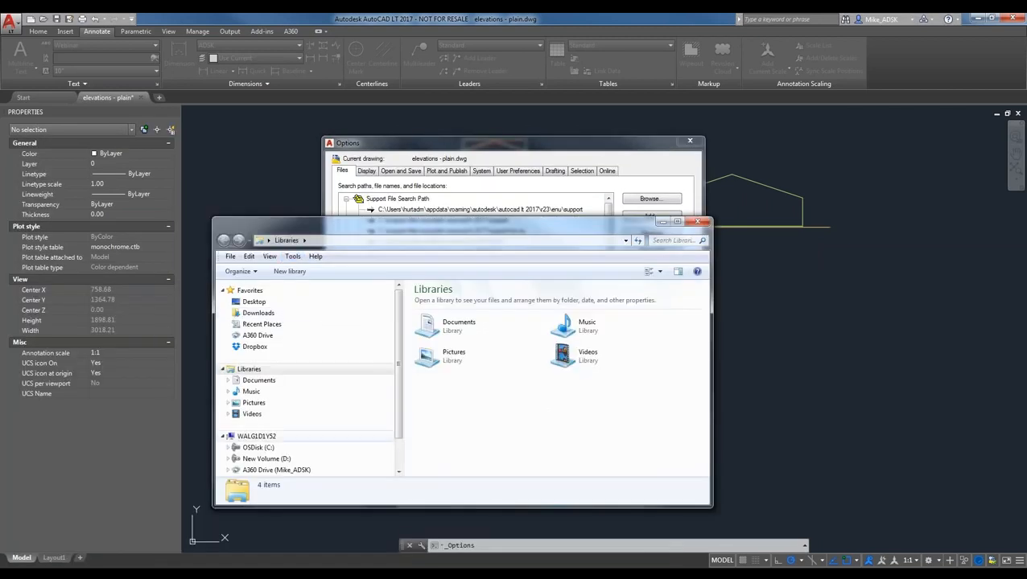
# - Browse in Explorer to C:\Program Files\Autodesk\AutoCAD LT 2017
pyautogui.click(272, 448)
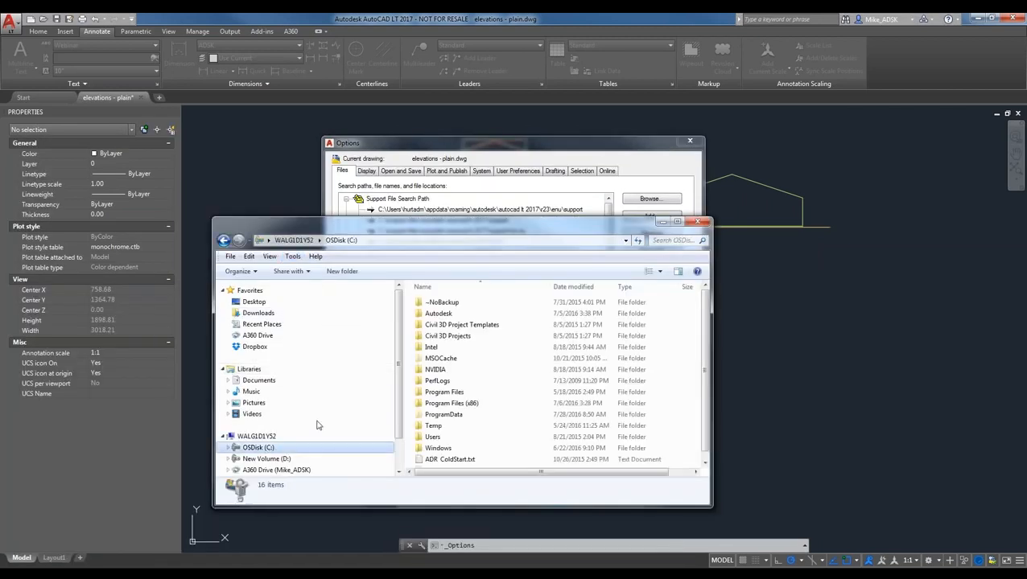
pyautogui.doubleClick(447, 393)
pyautogui.doubleClick(444, 324)
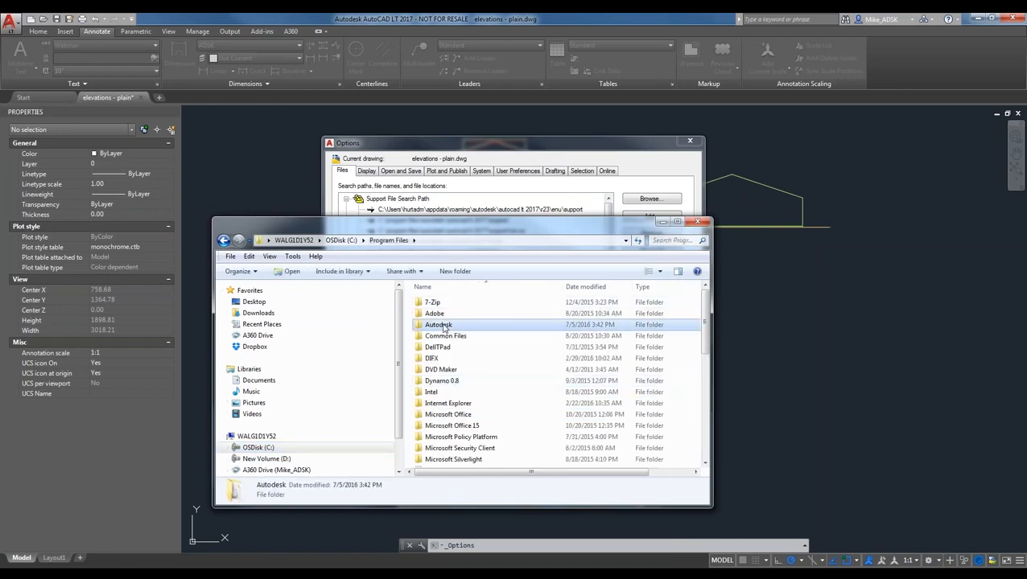
pyautogui.moveTo(489, 227); pyautogui.dragTo(510, 265)
pyautogui.doubleClick(480, 429)
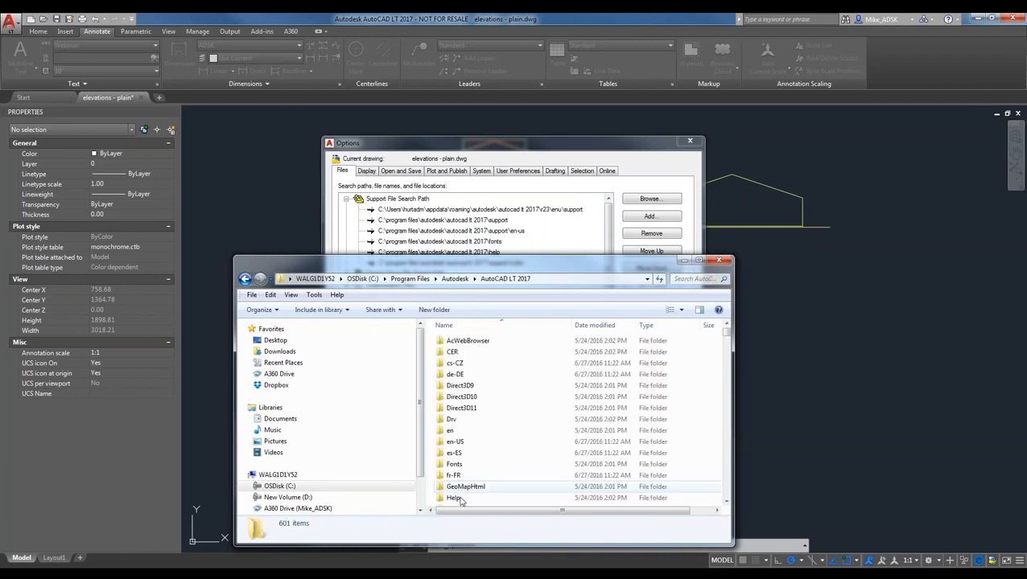
# - Open the Fonts folder and select bigfont.shx among its .shx files
pyautogui.click(456, 488)
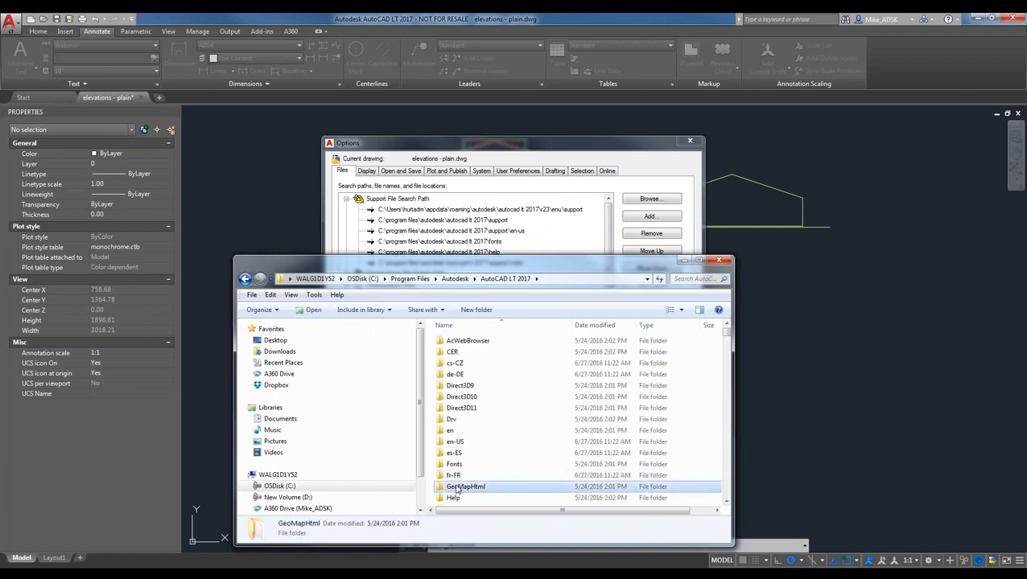
pyautogui.write('fo')
pyautogui.scroll(6, 458, 488)
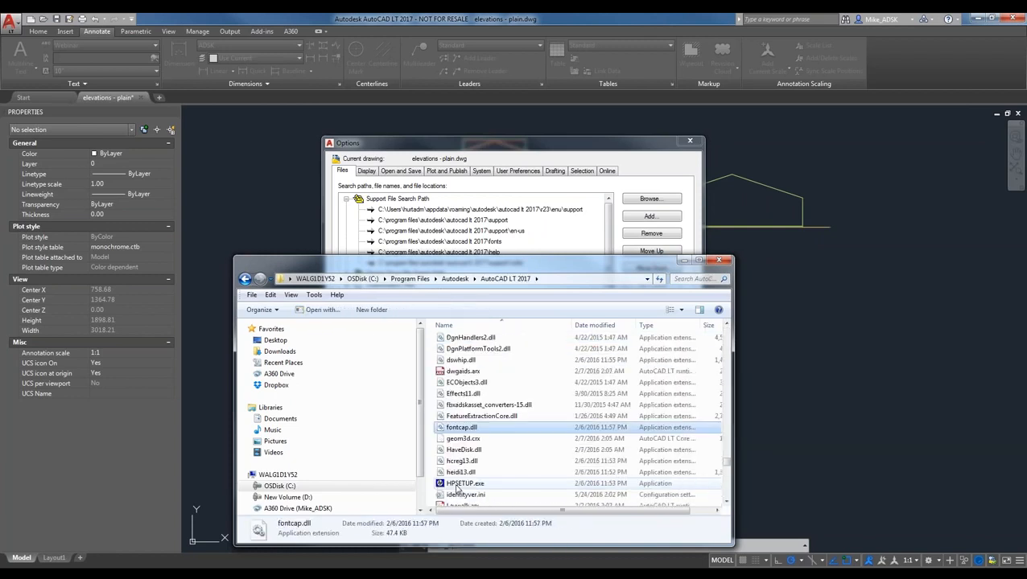
pyautogui.moveTo(726, 457); pyautogui.dragTo(728, 326)
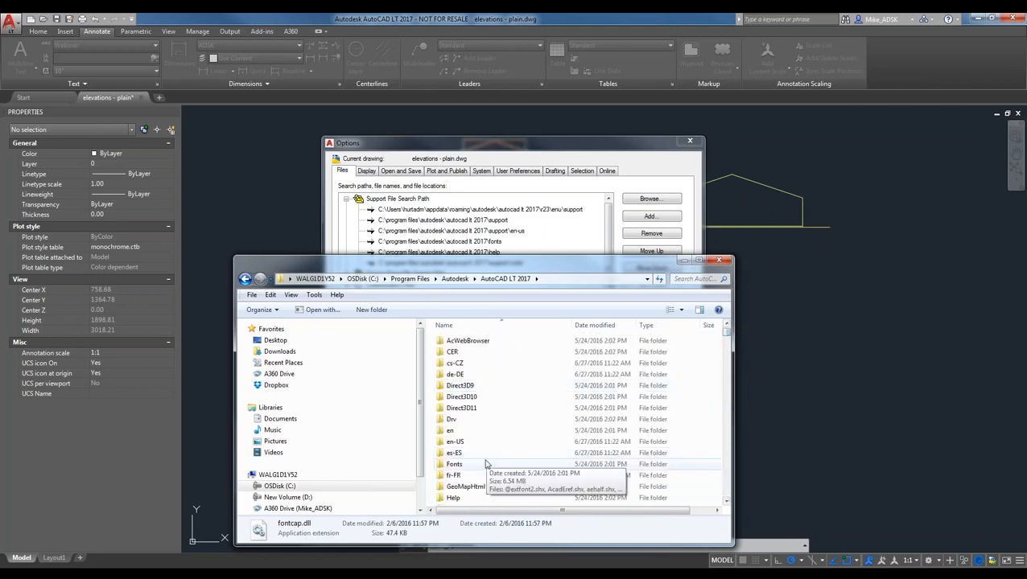
pyautogui.click(483, 465)
pyautogui.doubleClick(483, 465)
pyautogui.moveTo(523, 261); pyautogui.dragTo(573, 178)
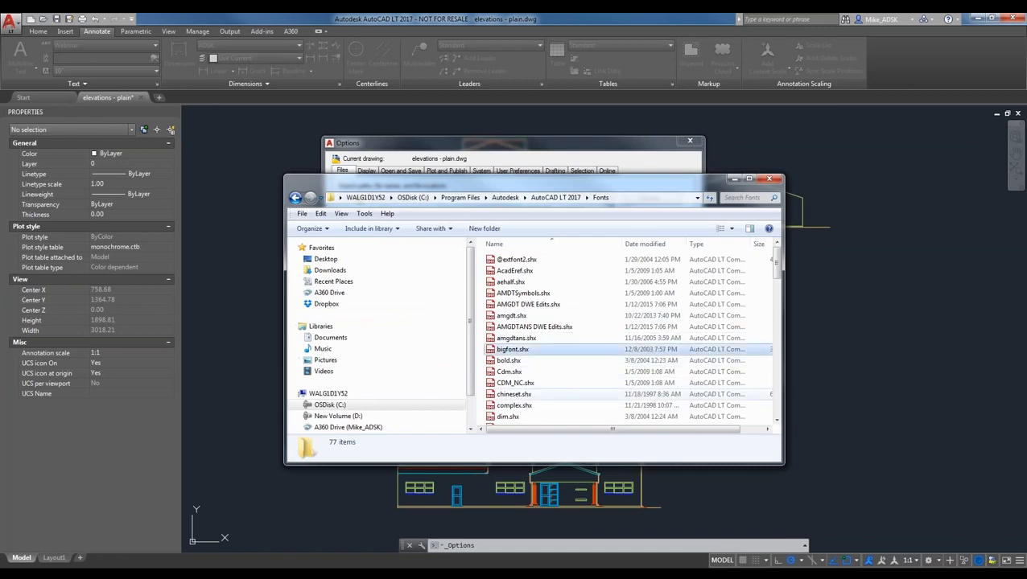
pyautogui.click(533, 351)
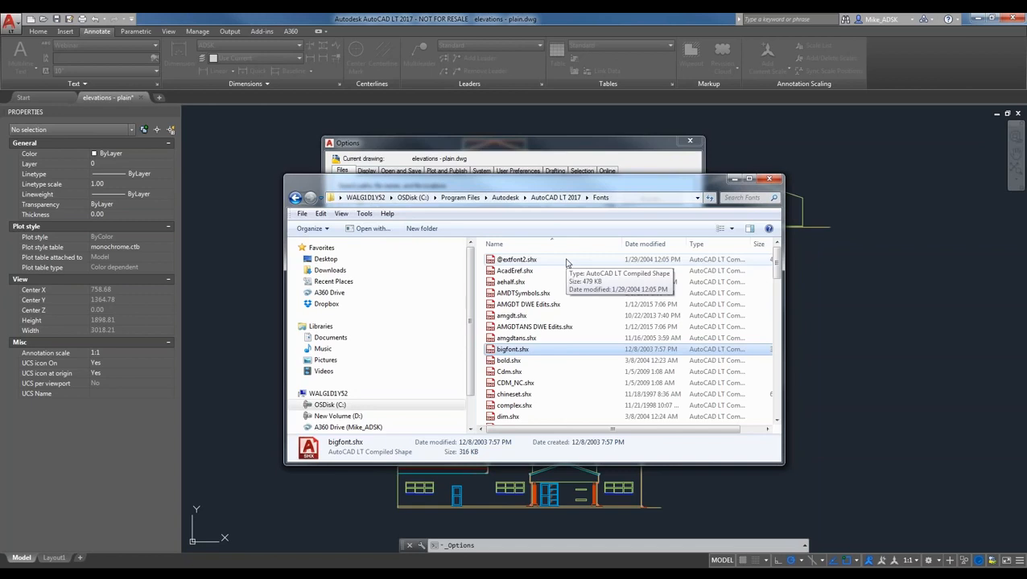
# - Close the Fonts window and cancel Options without changing the fonts search path
pyautogui.click(776, 181)
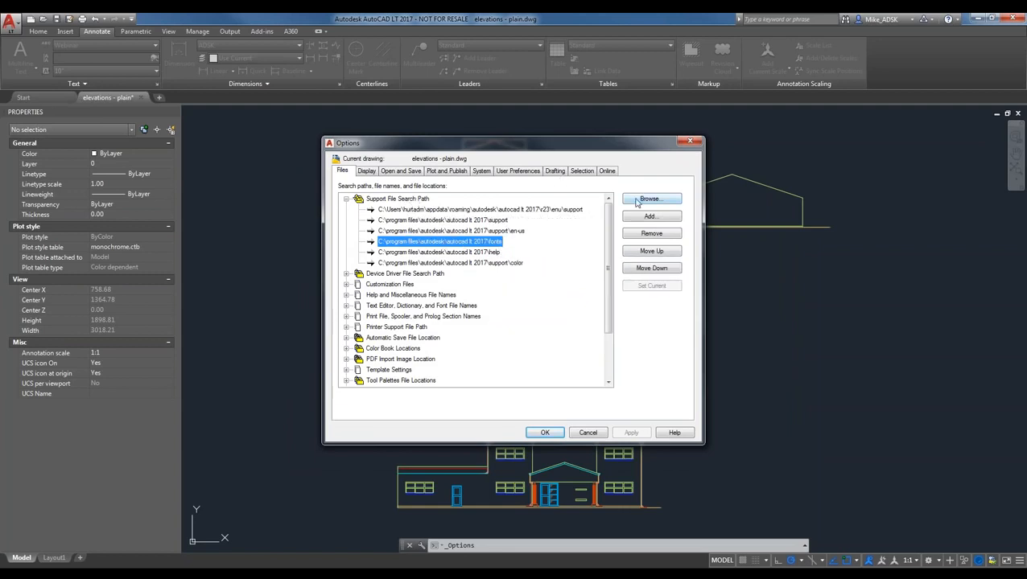
pyautogui.click(404, 201)
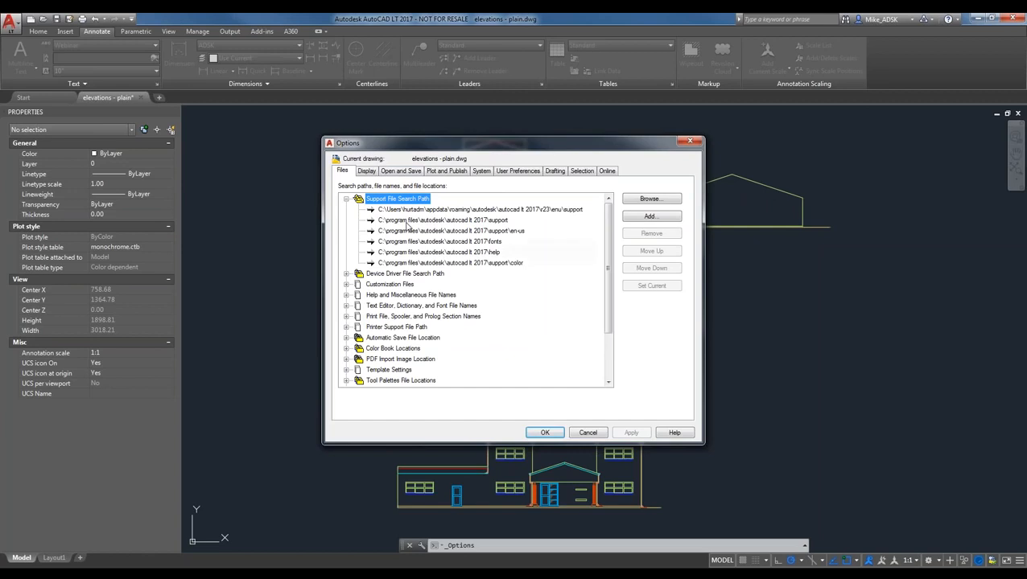
pyautogui.click(496, 243)
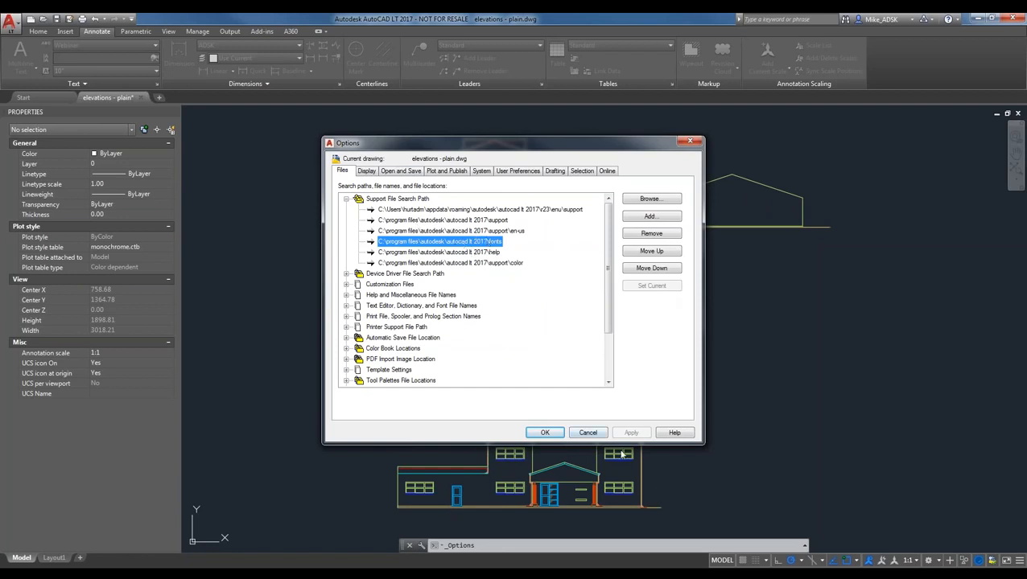
pyautogui.click(587, 433)
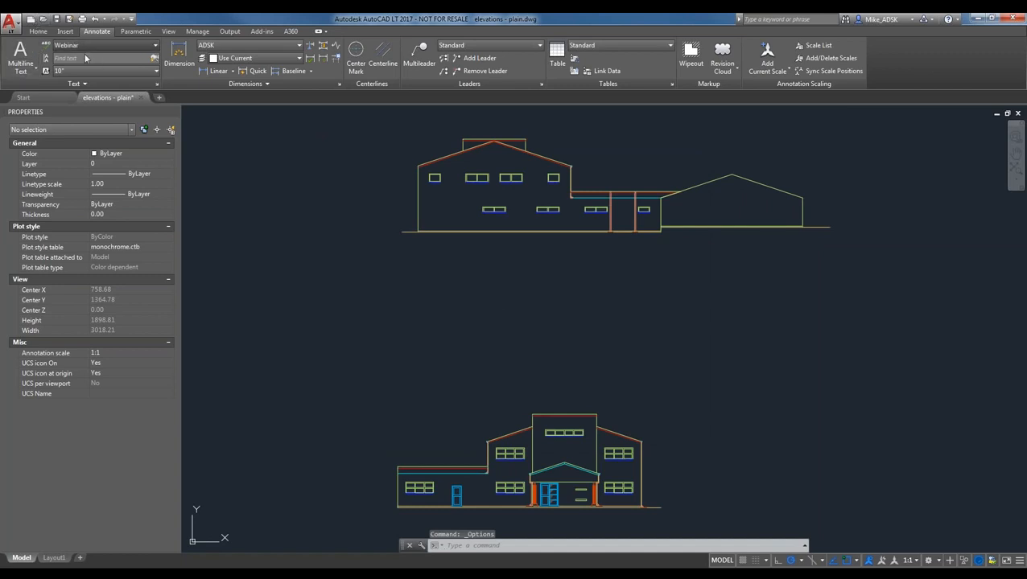
pyautogui.click(129, 45)
# - Reopen the Text Style manager and try Consolas for Webinar before reverting to complex.shx
pyautogui.click(103, 136)
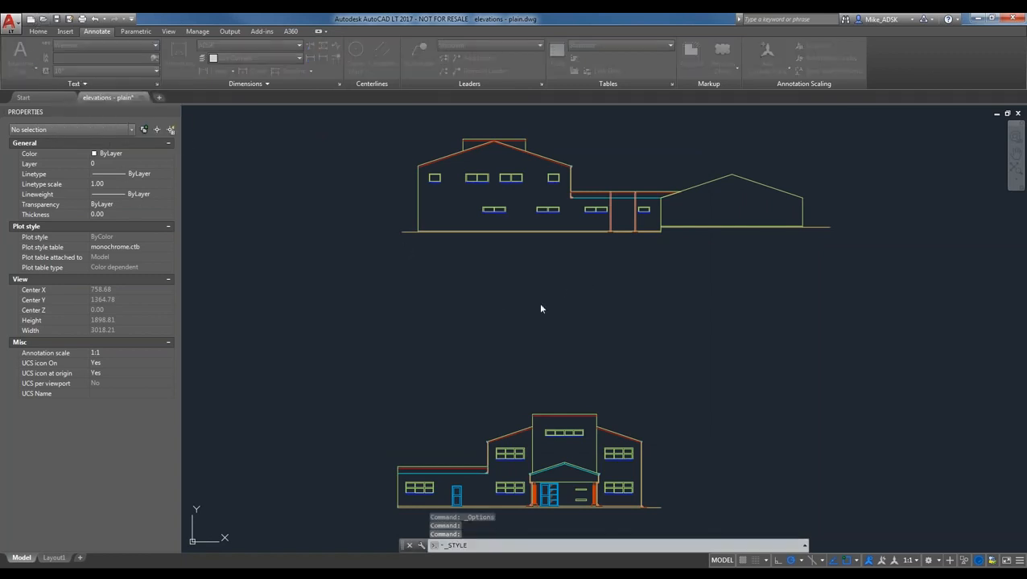
pyautogui.moveTo(527, 193); pyautogui.dragTo(550, 170)
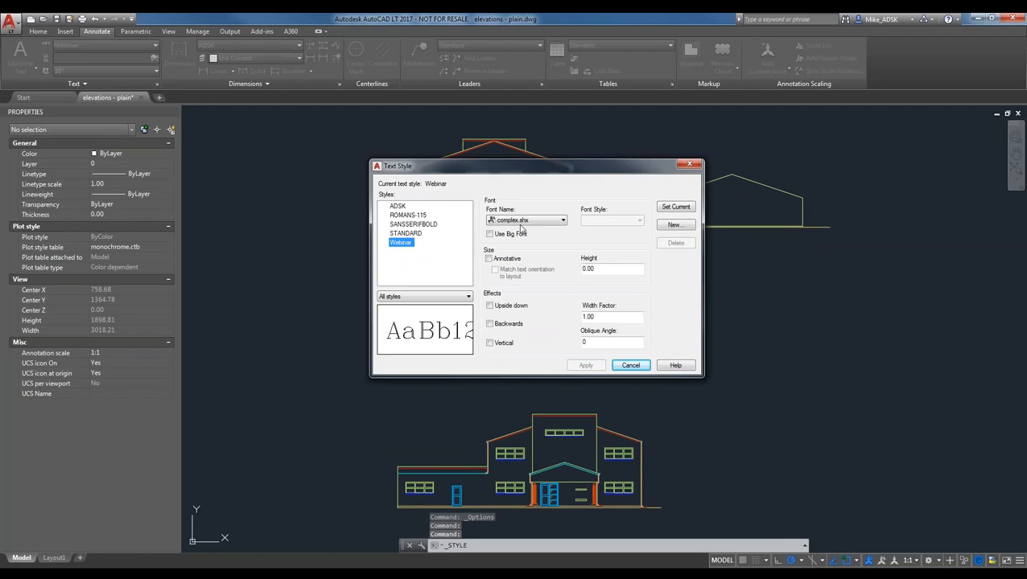
pyautogui.click(401, 242)
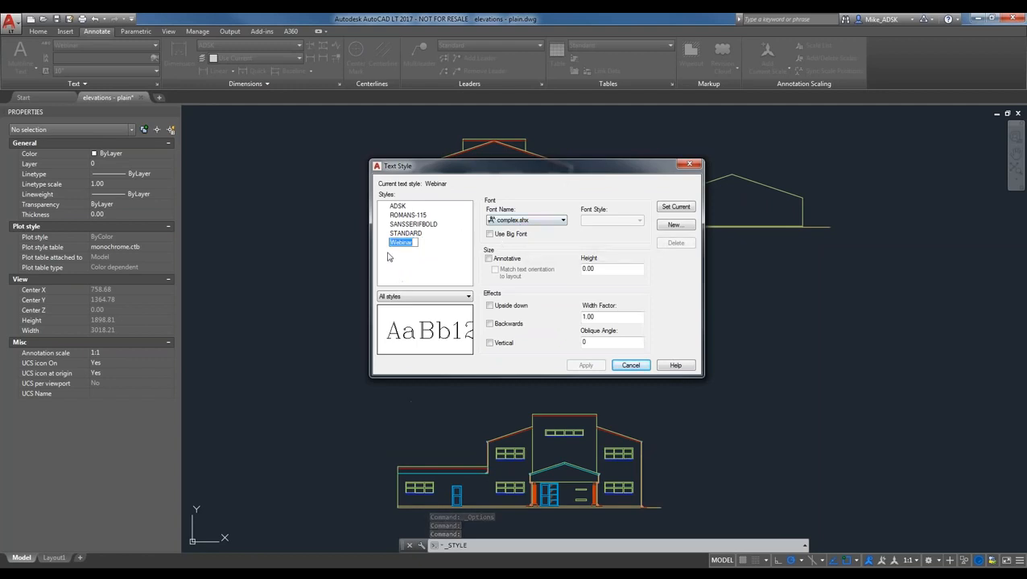
pyautogui.press('Return')
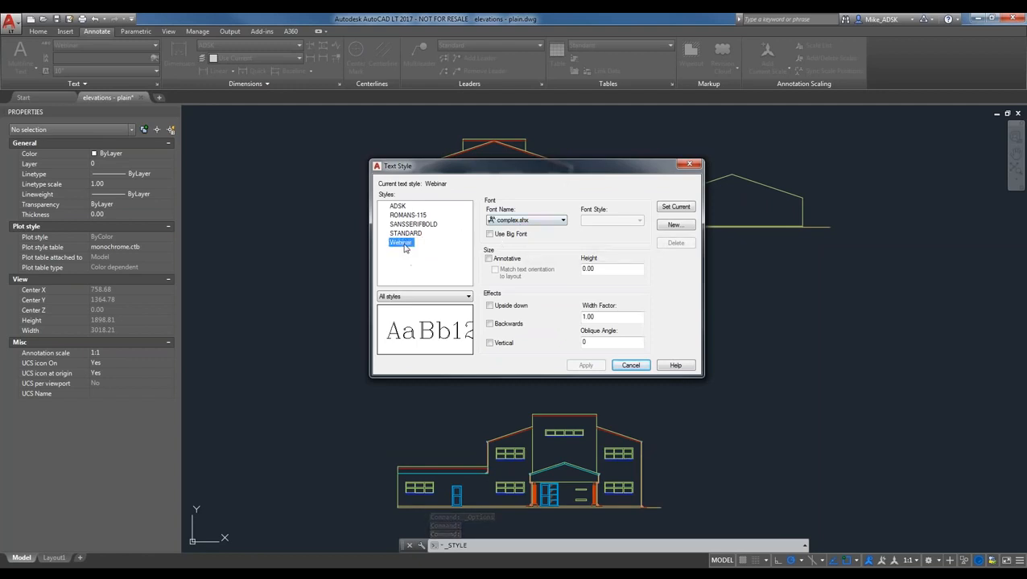
pyautogui.click(517, 222)
pyautogui.click(519, 240)
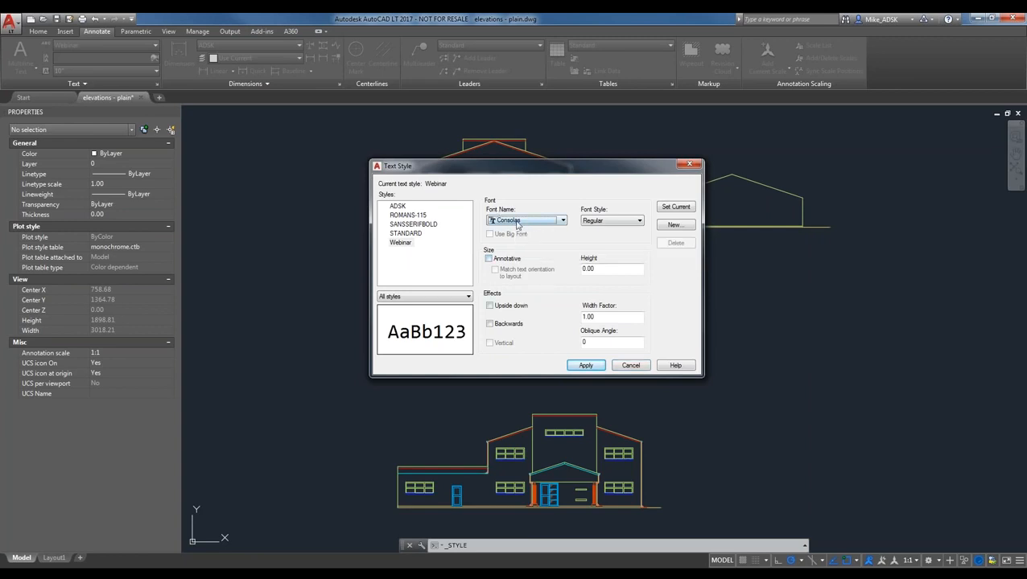
pyautogui.click(514, 221)
pyautogui.scroll(3, 517, 239)
pyautogui.click(507, 237)
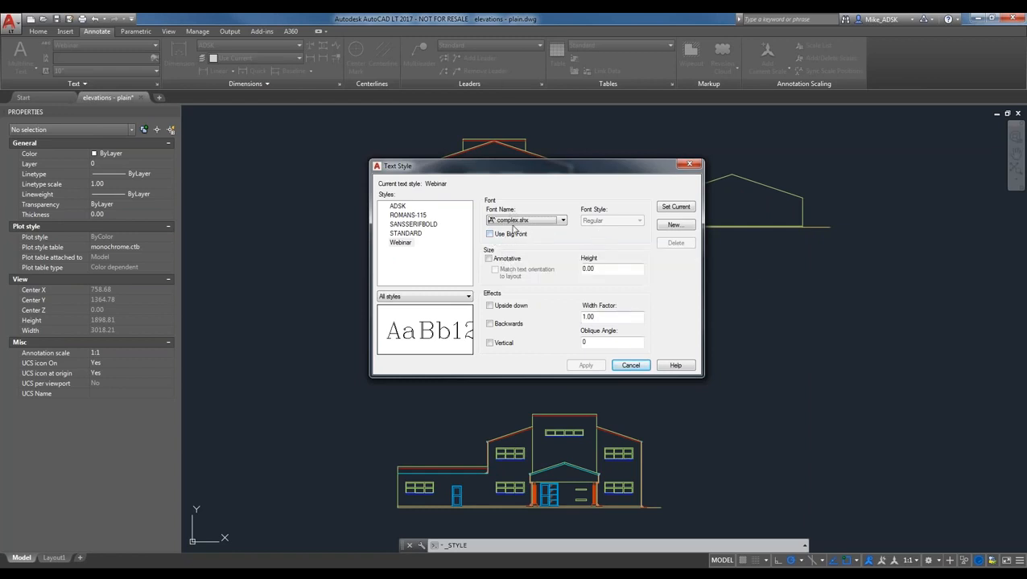
# - Change Webinar's font to Times New Roman, Regular style, leaving the height at 0.00
pyautogui.click(527, 220)
pyautogui.click(519, 242)
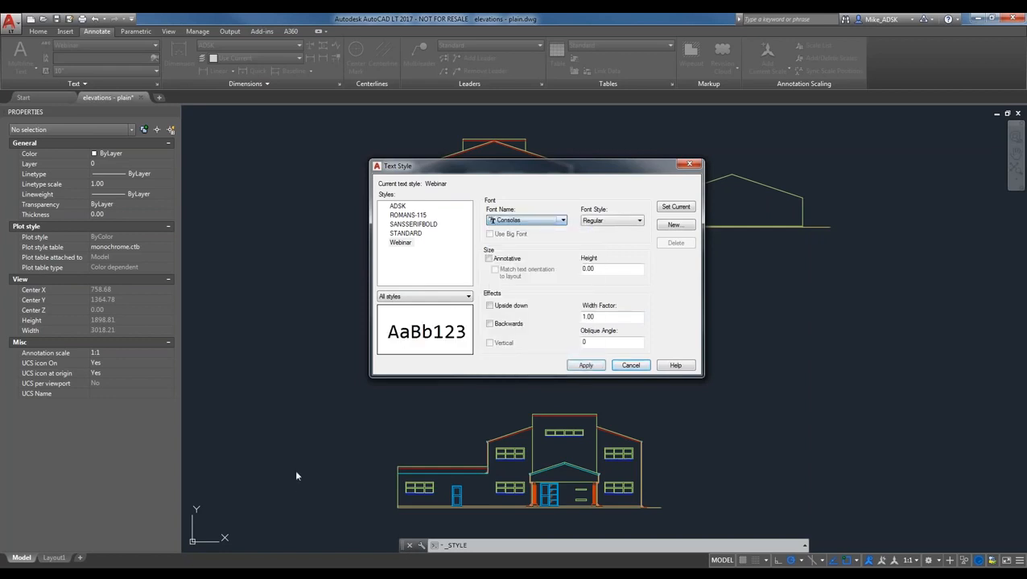
pyautogui.click(602, 222)
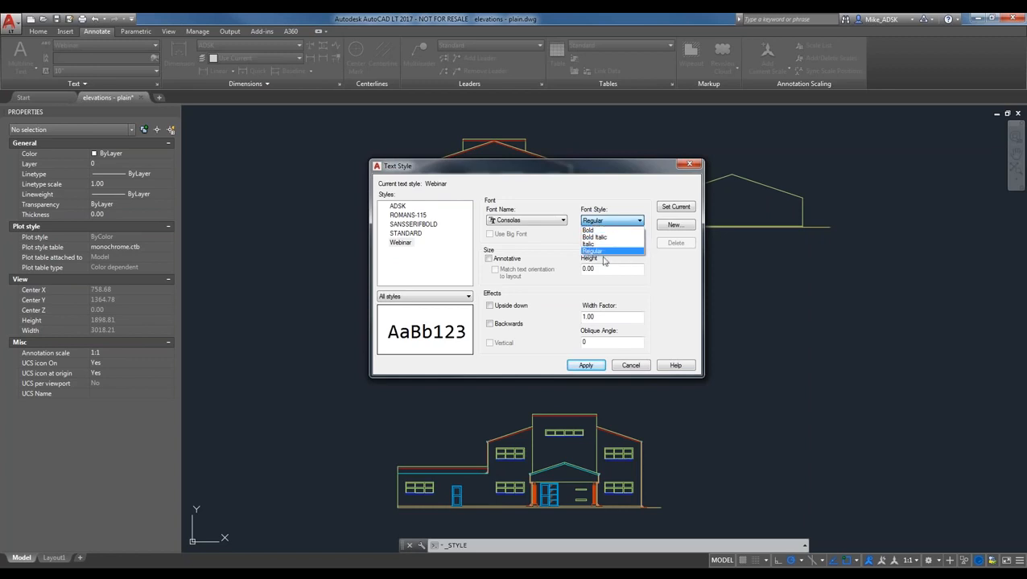
pyautogui.click(555, 220)
pyautogui.click(555, 220)
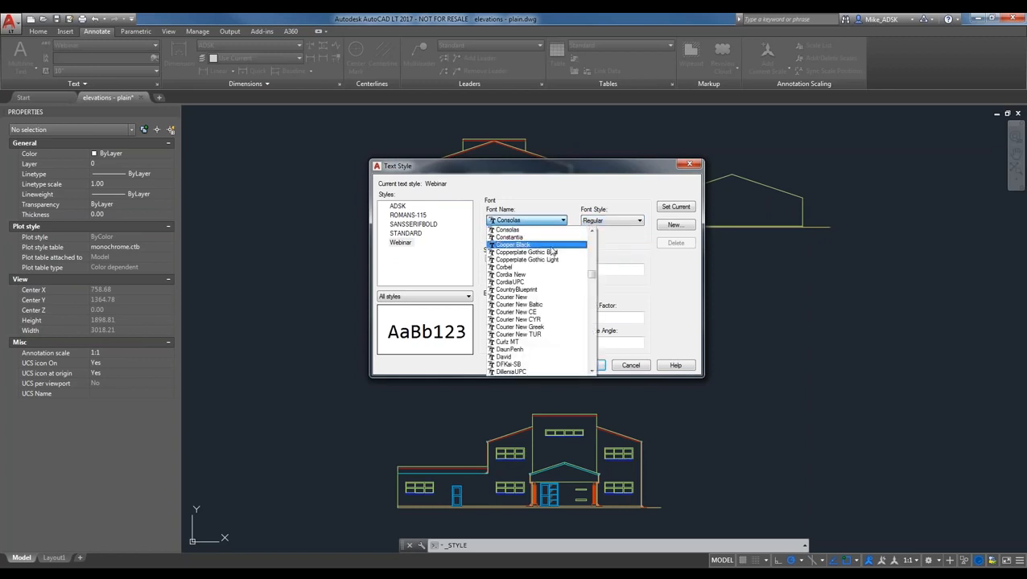
pyautogui.write('ti')
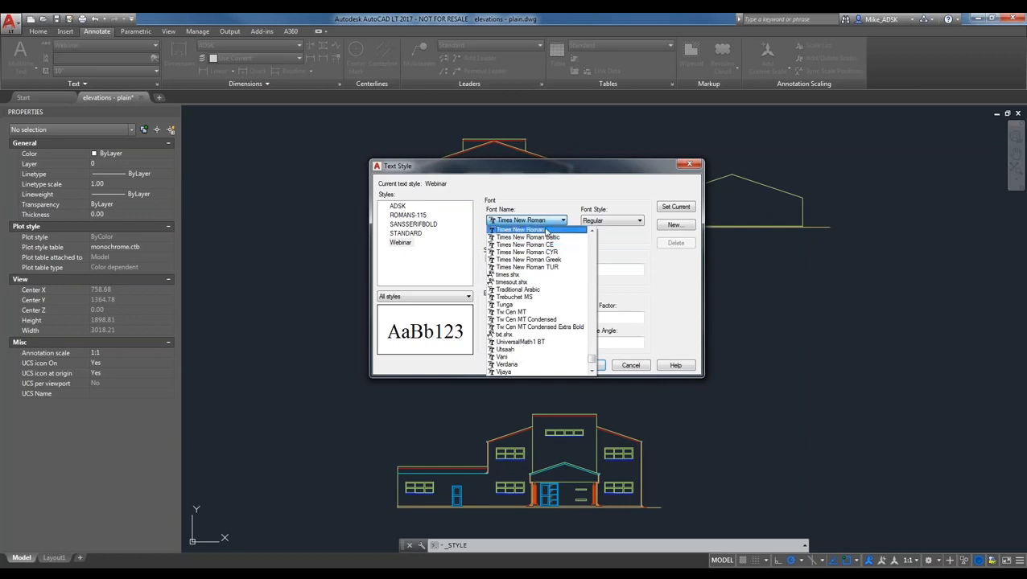
pyautogui.press('Return')
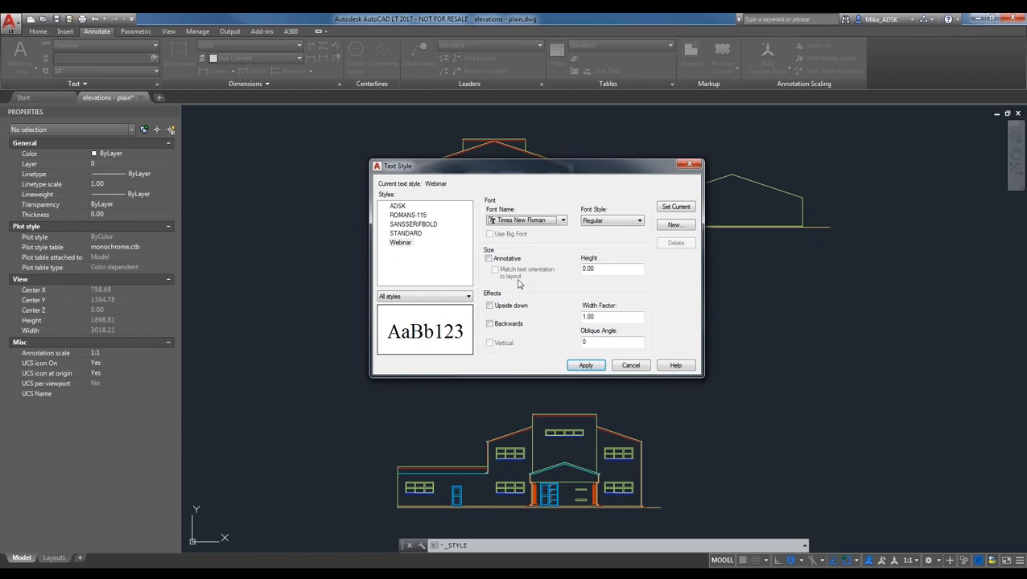
pyautogui.moveTo(600, 269); pyautogui.dragTo(588, 268)
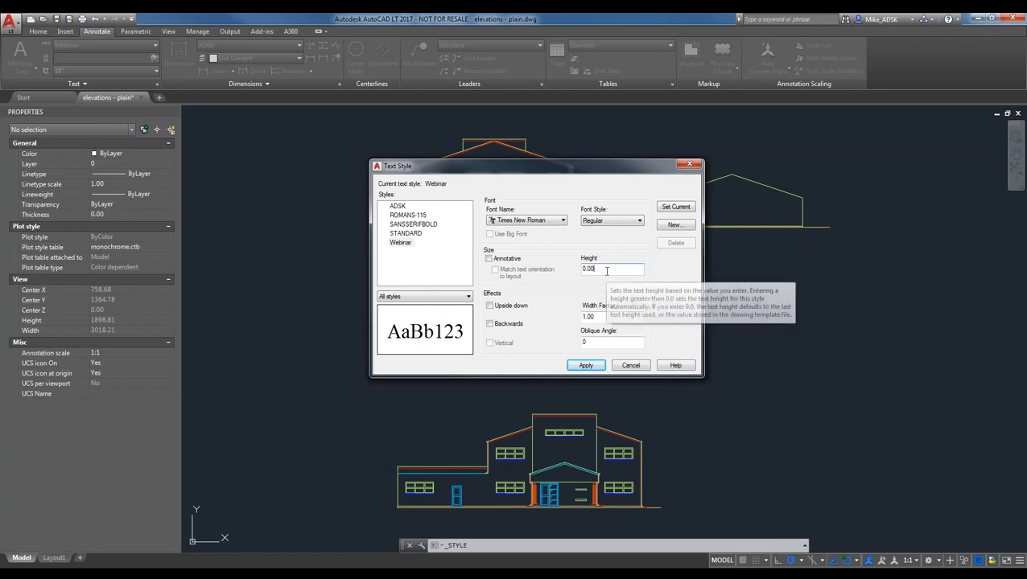
pyautogui.click(607, 271)
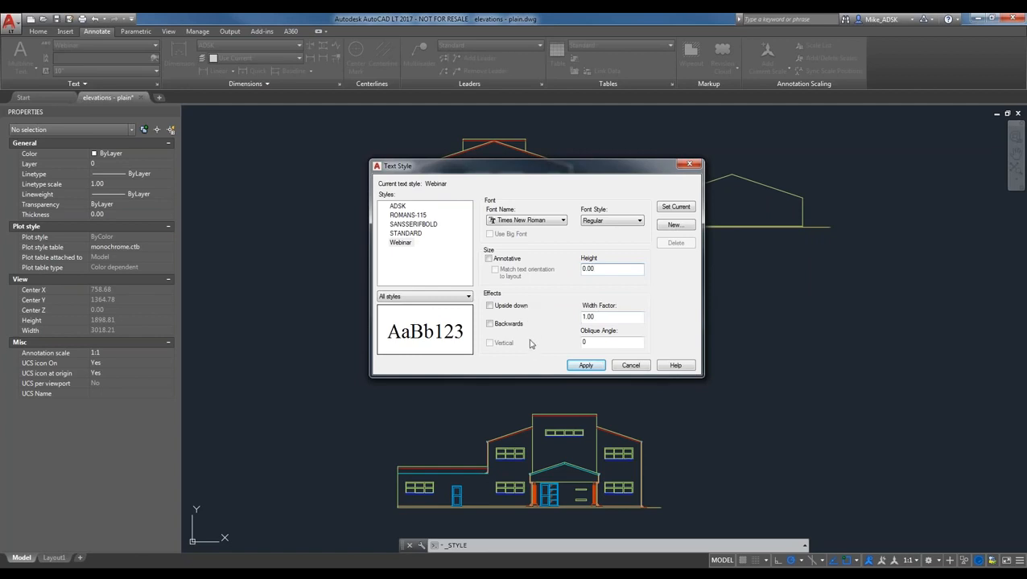
# - Preview the Upside down and Backwards effects, leaving both turned off
pyautogui.click(507, 307)
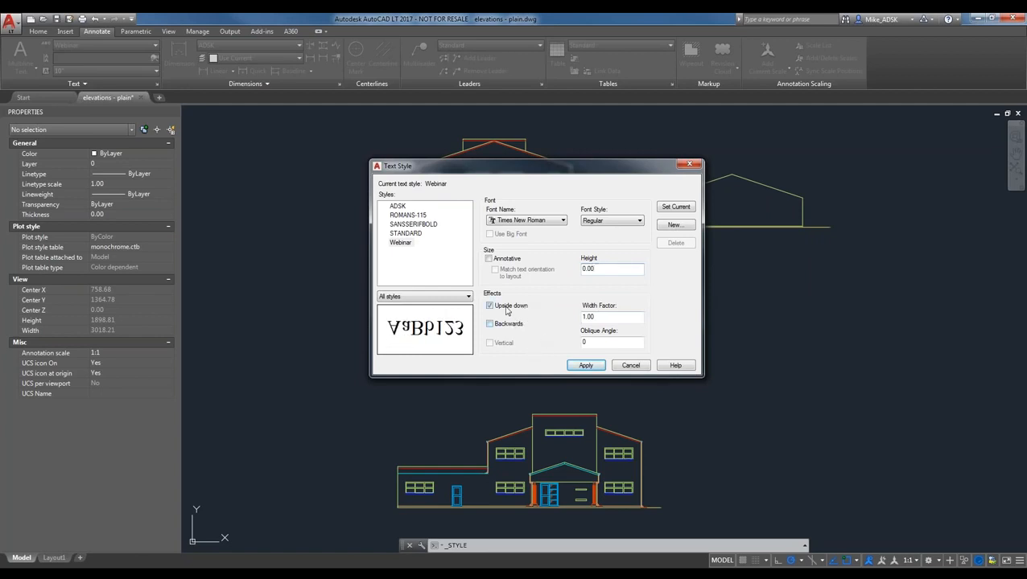
pyautogui.click(498, 308)
pyautogui.click(489, 306)
pyautogui.click(489, 307)
pyautogui.click(489, 323)
pyautogui.click(490, 308)
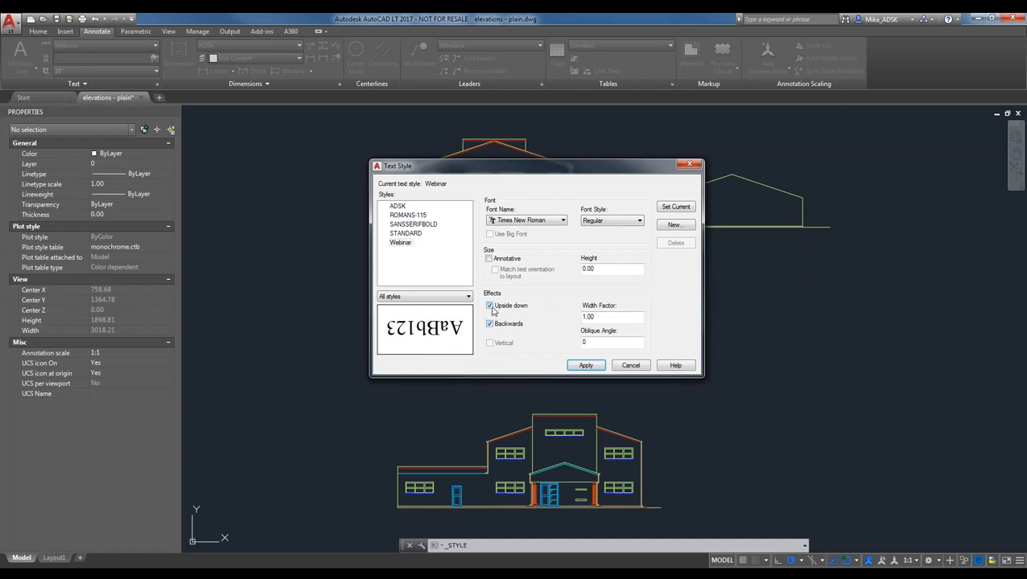
pyautogui.click(490, 307)
pyautogui.click(490, 323)
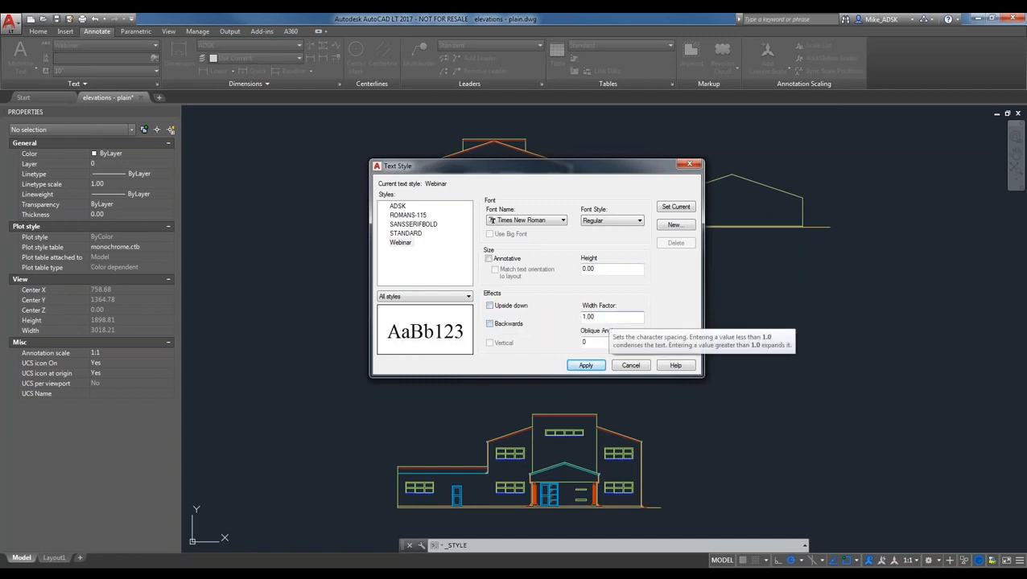
# - Test width factor and oblique angle, reset them to 1.00 and 0, and apply Webinar
pyautogui.click(598, 346)
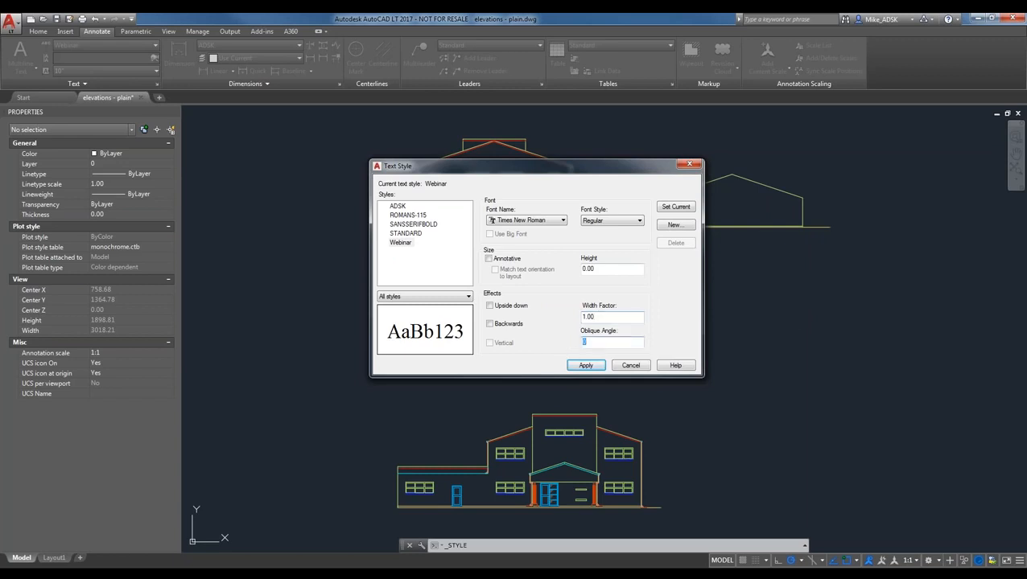
pyautogui.doubleClick(627, 316)
pyautogui.write('2')
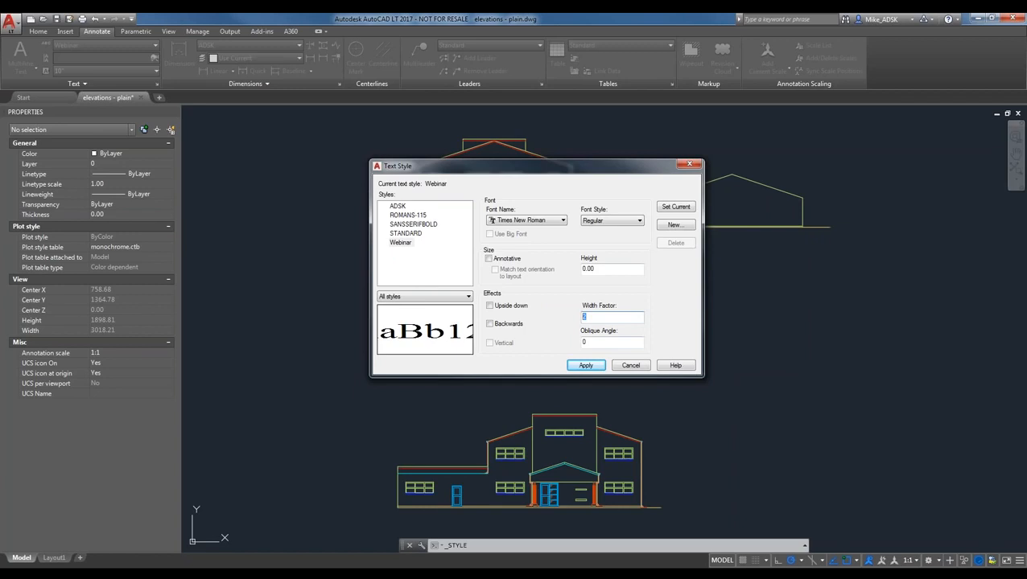
pyautogui.write('10')
pyautogui.press('BackSpace')
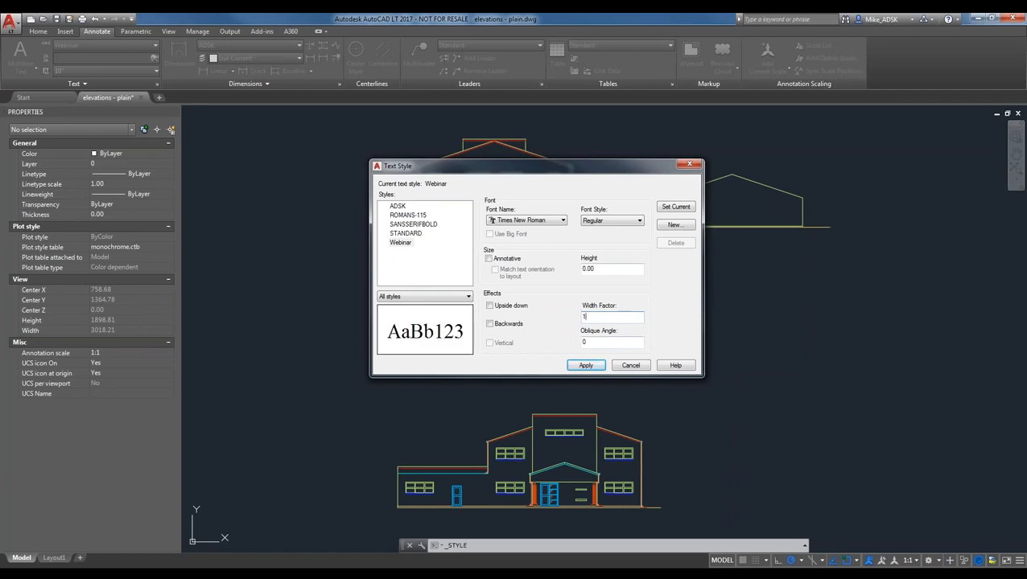
pyautogui.press('Tab')
pyautogui.write('50')
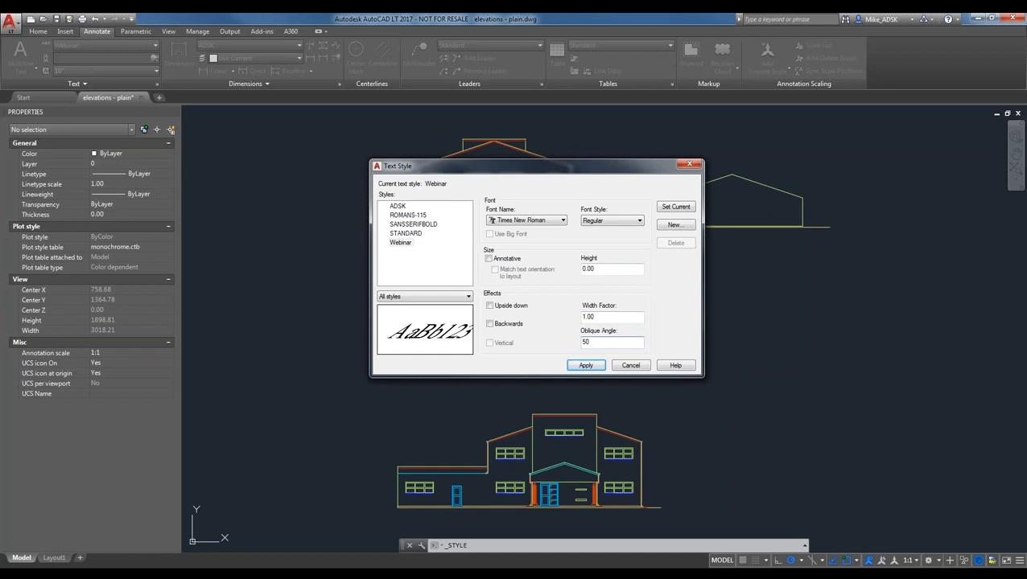
pyautogui.press('BackSpace')
pyautogui.press('BackSpace')
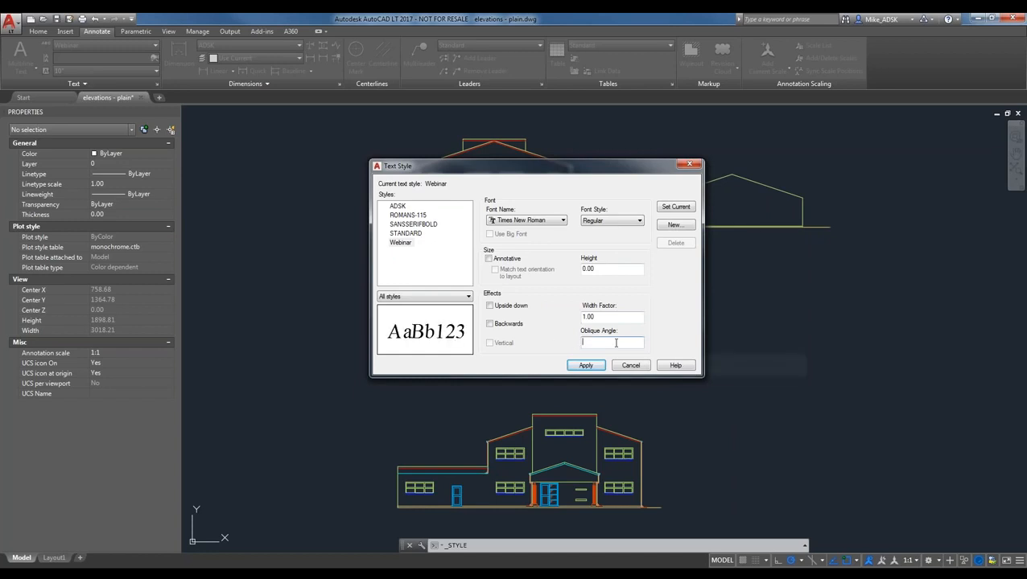
pyautogui.write('1.')
pyautogui.write('0')
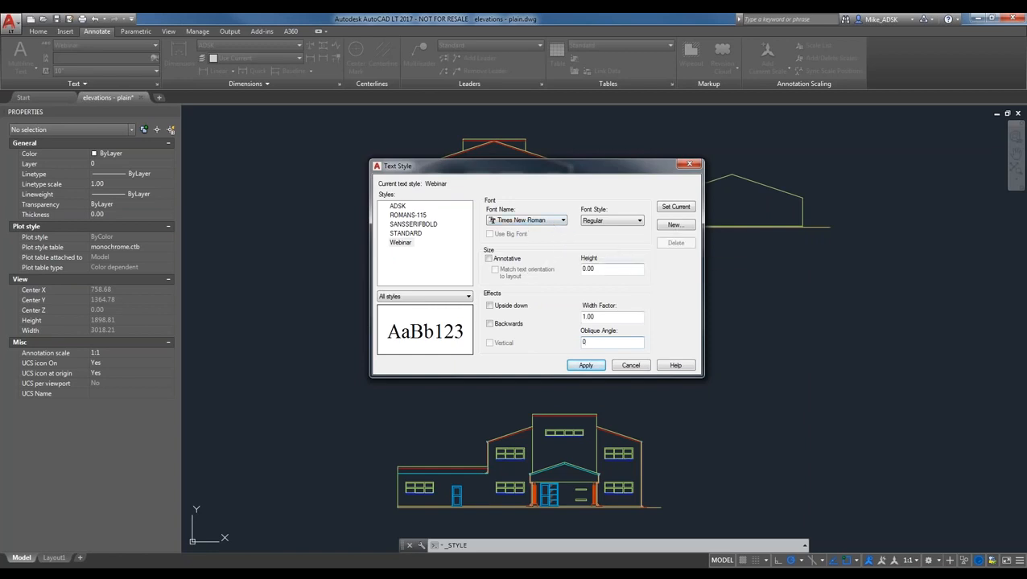
pyautogui.click(587, 366)
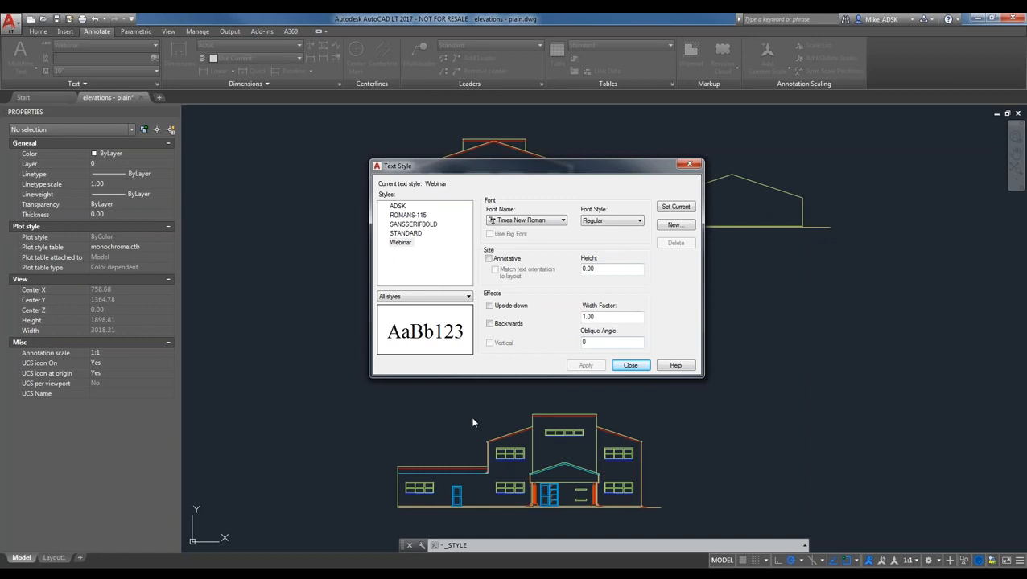
# - Place single-line text 'ADSK' between the elevations with default height and rotation
pyautogui.click(630, 366)
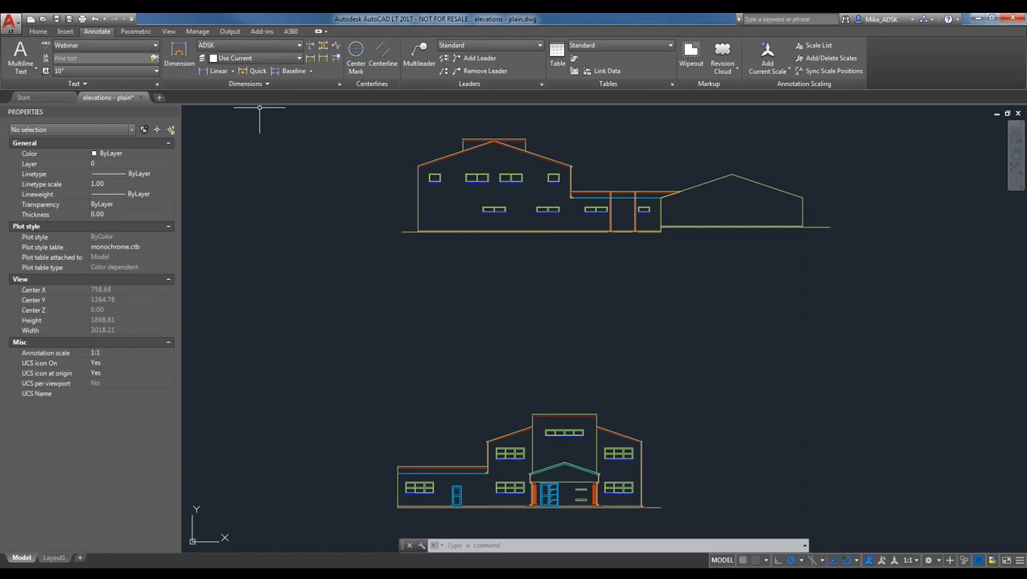
pyautogui.click(25, 71)
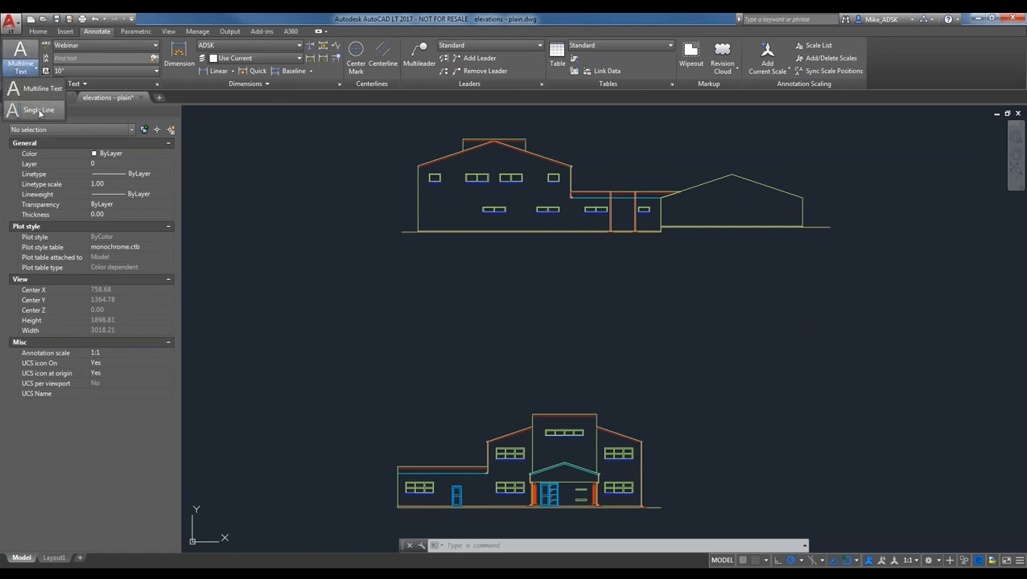
pyautogui.click(38, 110)
pyautogui.click(262, 296)
pyautogui.press('Return')
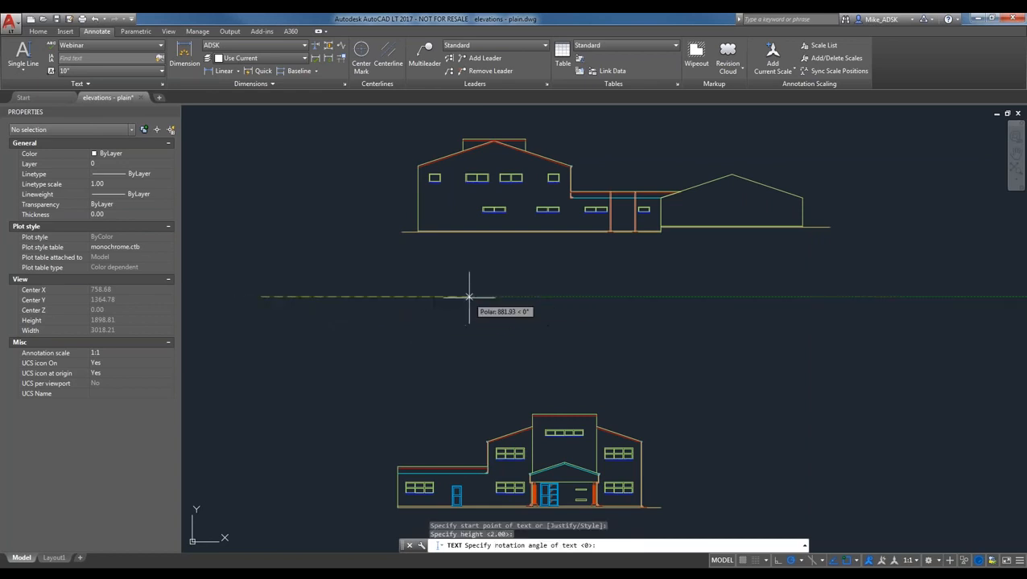
pyautogui.press('Return')
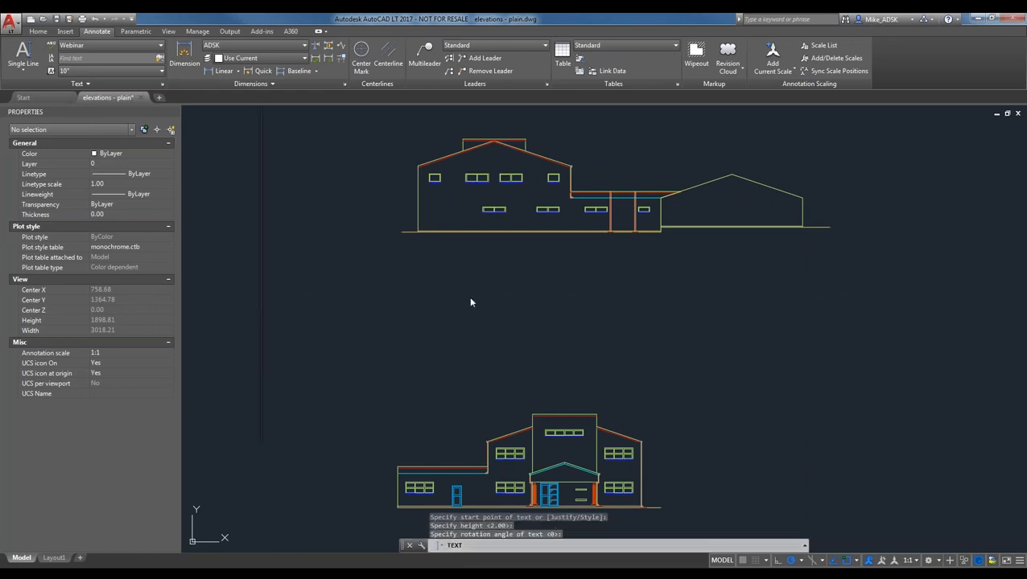
pyautogui.write('ADSK')
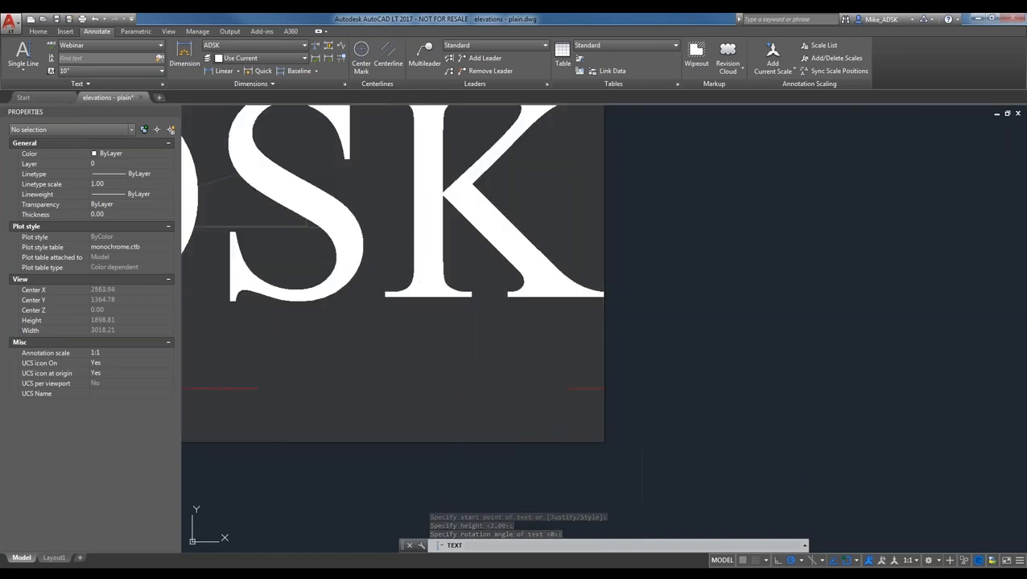
pyautogui.click(740, 281)
pyautogui.scroll(-3, 918, 315)
pyautogui.press('Return')
# - Window-select the oversized ADSK text and erase it
pyautogui.click(736, 324)
pyautogui.click(470, 288)
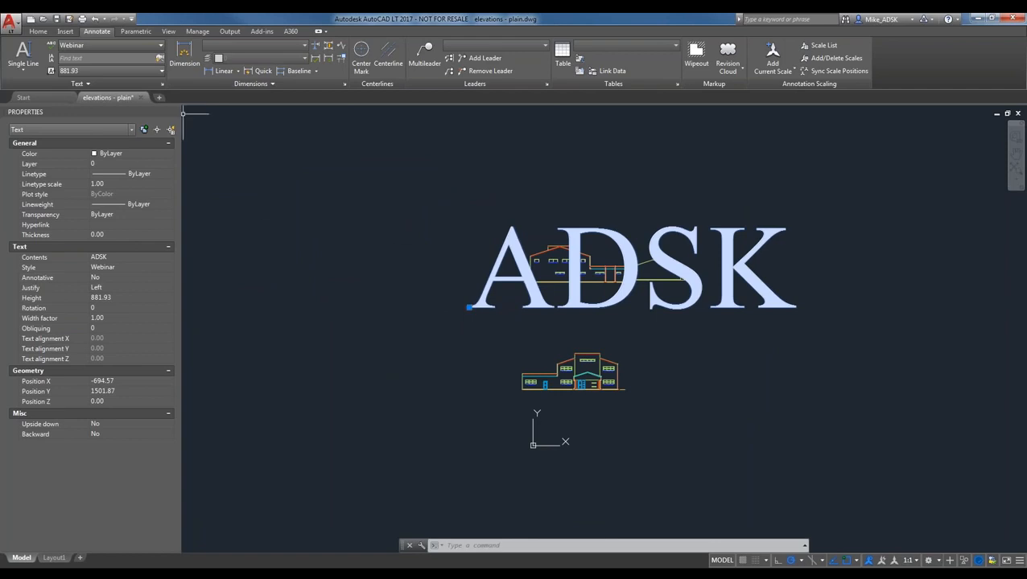
pyautogui.click(99, 72)
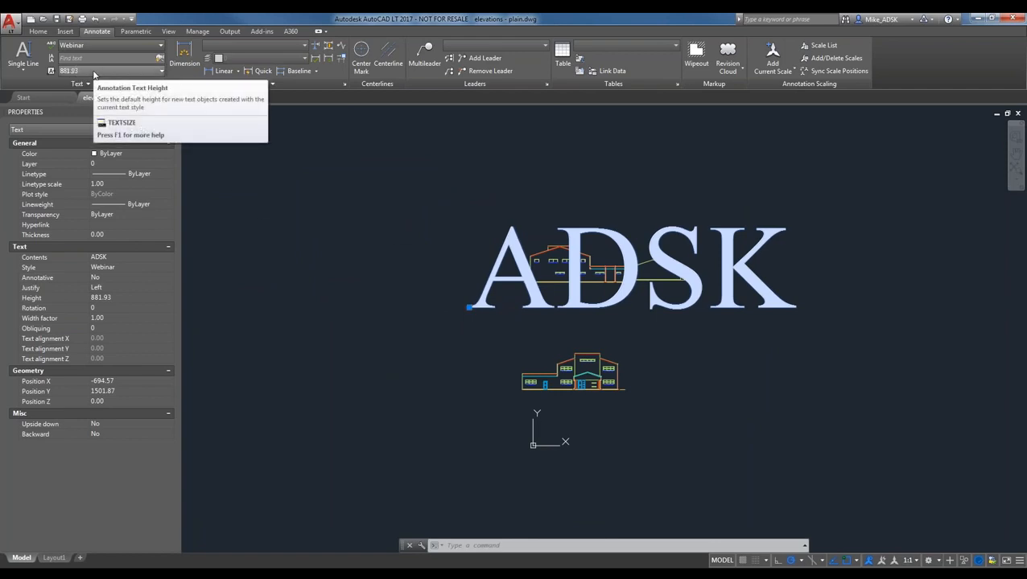
pyautogui.press('Delete')
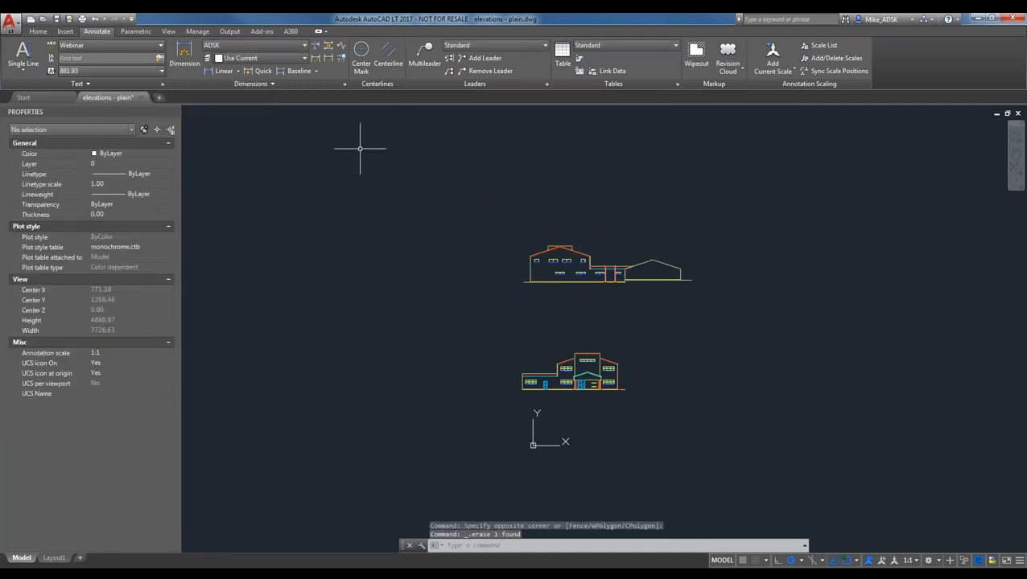
# - Abandon the trial single-line text and make 10" the default text height
pyautogui.click(22, 56)
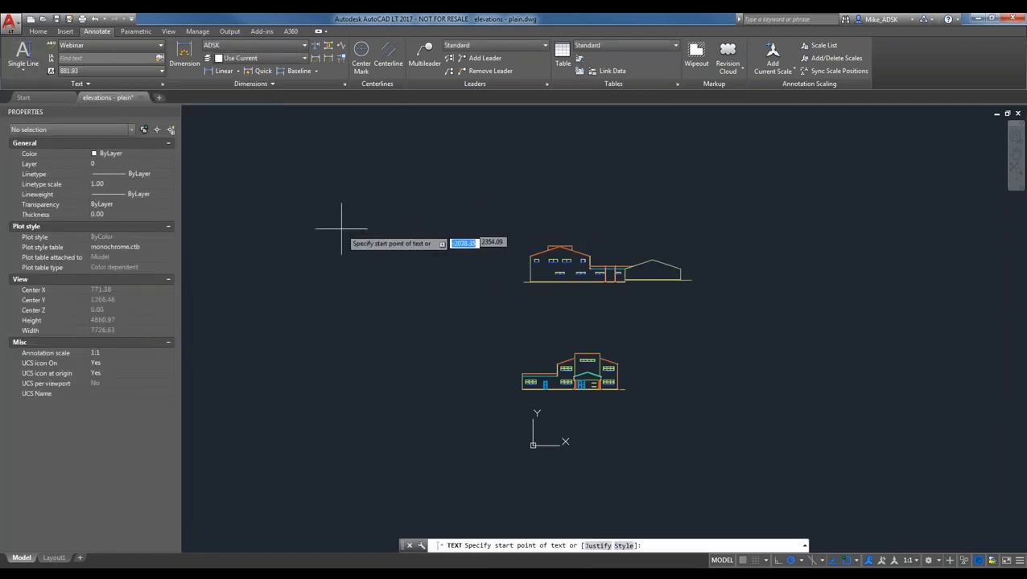
pyautogui.scroll(4, 531, 306)
pyautogui.click(455, 312)
pyautogui.press('Return')
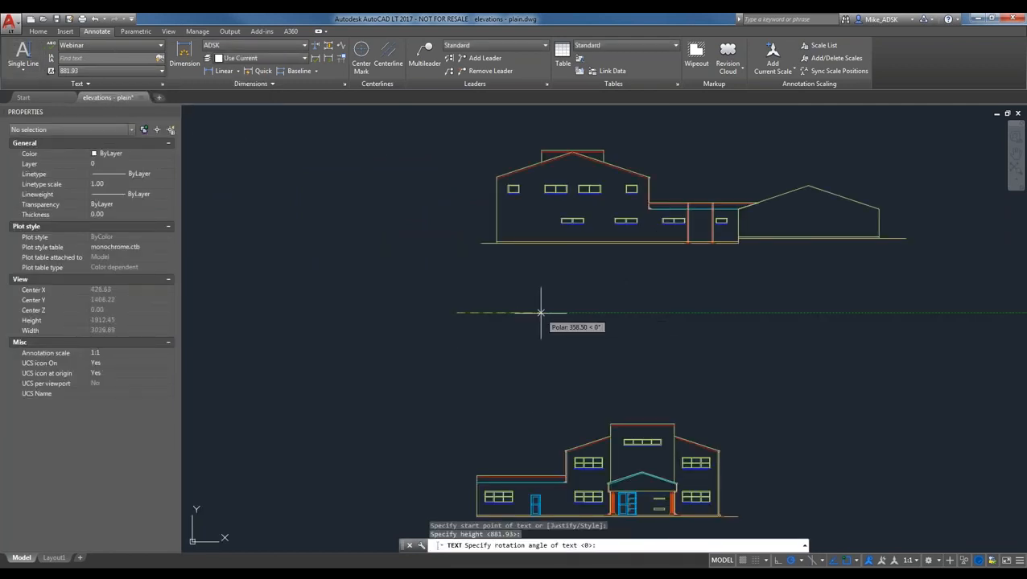
pyautogui.press('Return')
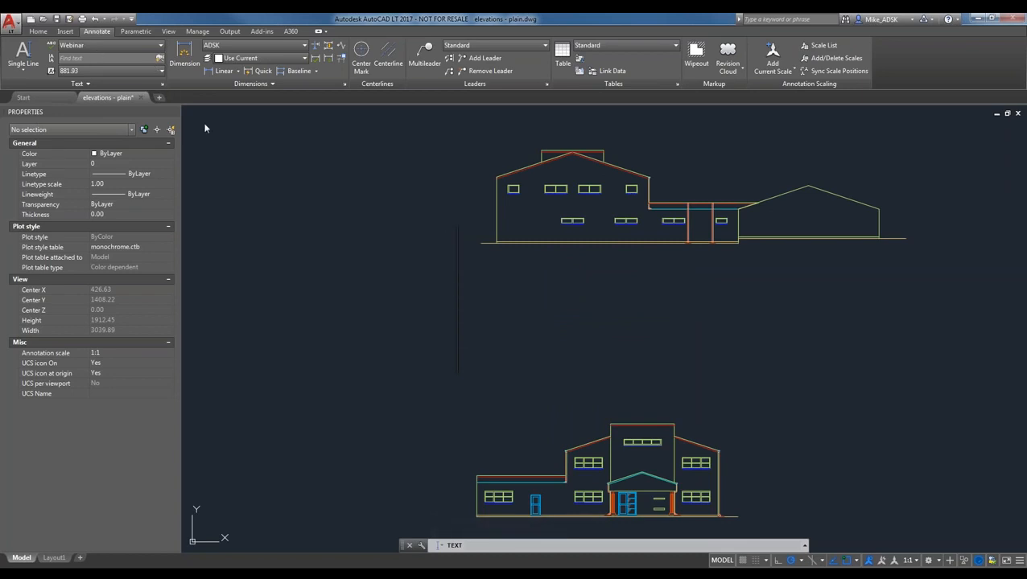
pyautogui.write('ADSK')
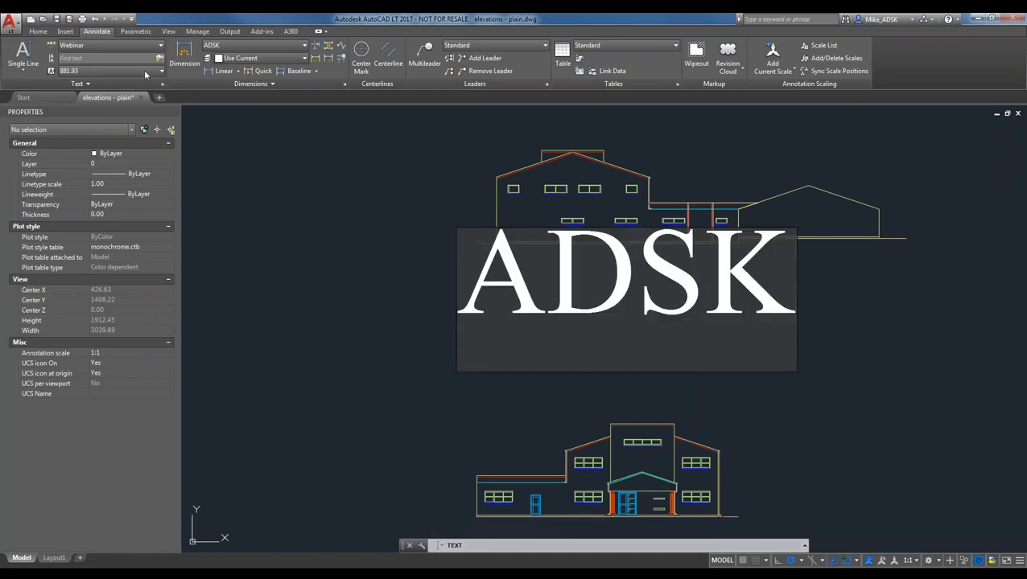
pyautogui.press('BackSpace')
pyautogui.press('BackSpace')
pyautogui.press('BackSpace')
pyautogui.press('BackSpace')
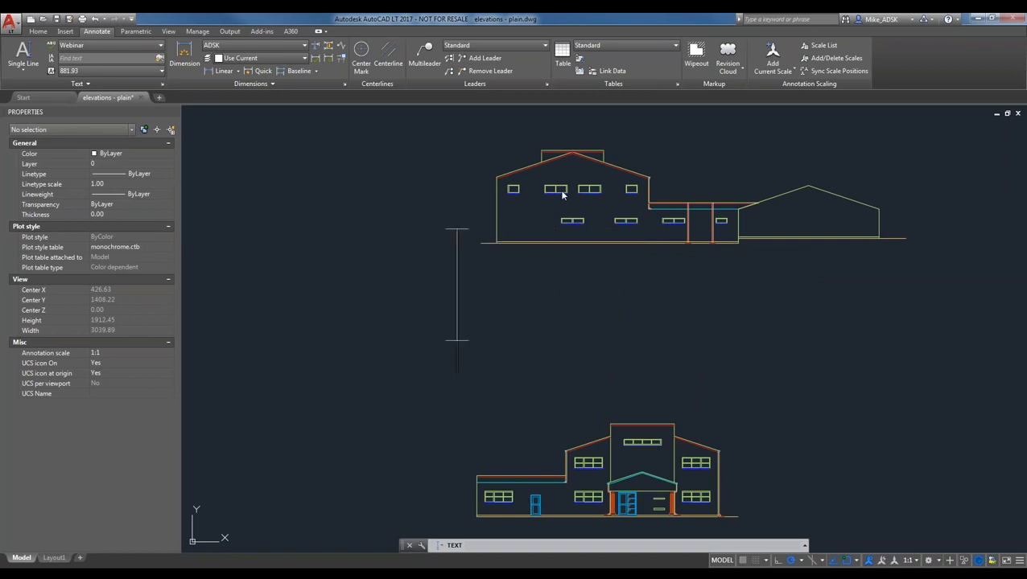
pyautogui.press('Return')
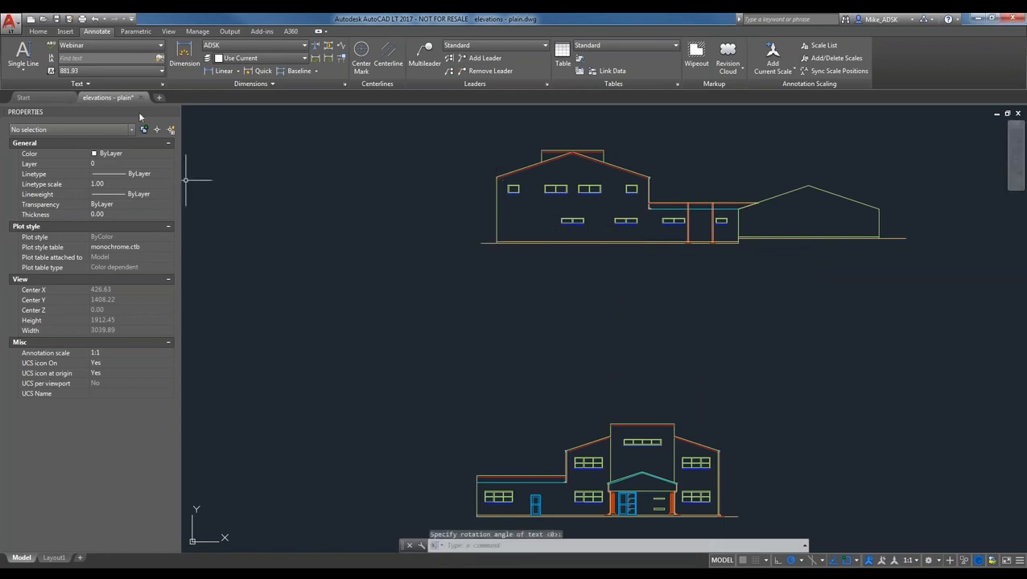
pyautogui.click(89, 71)
pyautogui.click(77, 117)
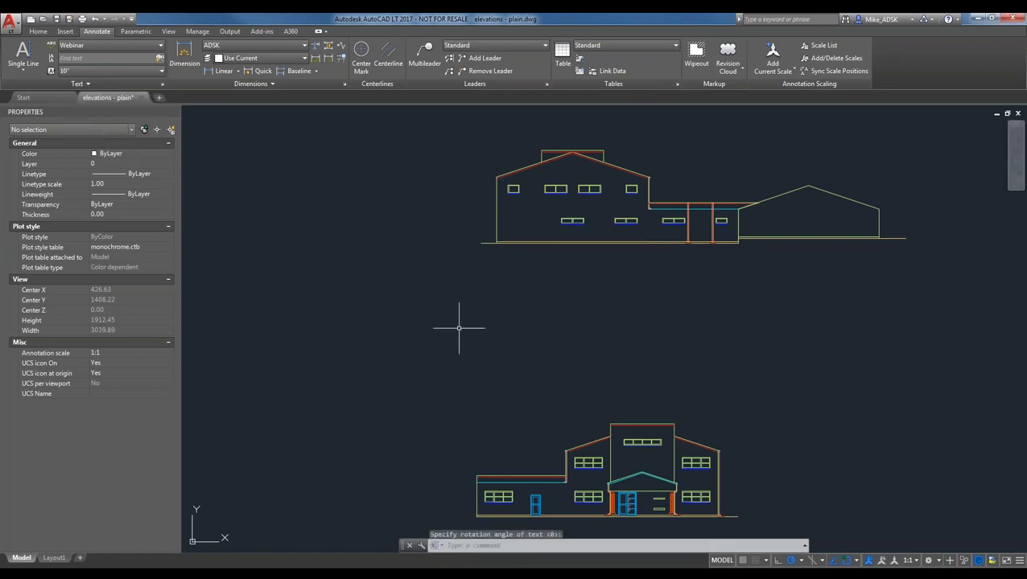
# - Place a single line of text reading 'Test' below the elevations
pyautogui.click(23, 56)
pyautogui.click(442, 303)
pyautogui.click(603, 302)
pyautogui.click(603, 302)
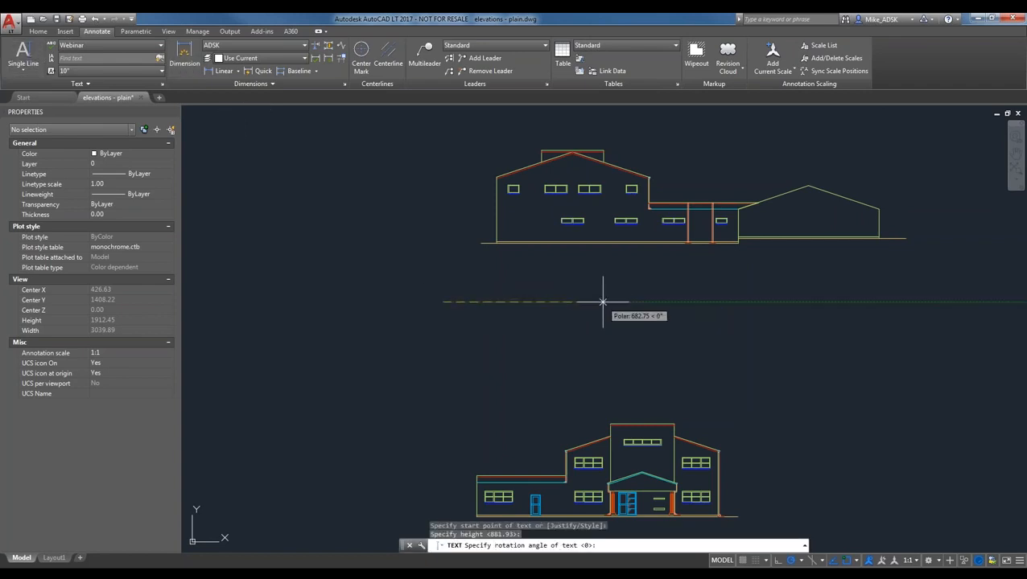
pyautogui.press('Return')
pyautogui.write('Test')
pyautogui.click(336, 410)
pyautogui.press('Escape')
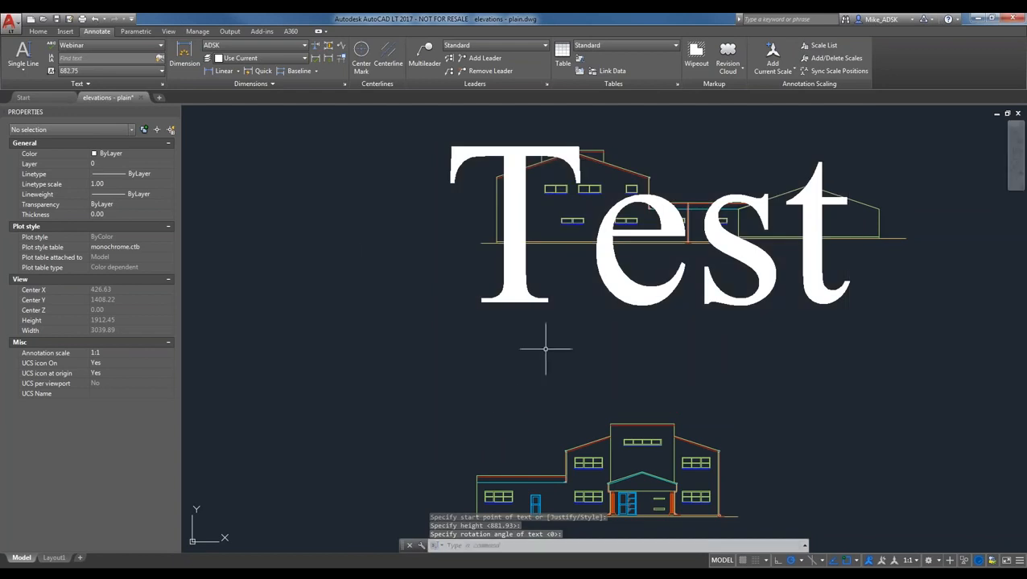
# - Change the Test text's height to 10 in Properties
pyautogui.click(546, 348)
pyautogui.click(491, 287)
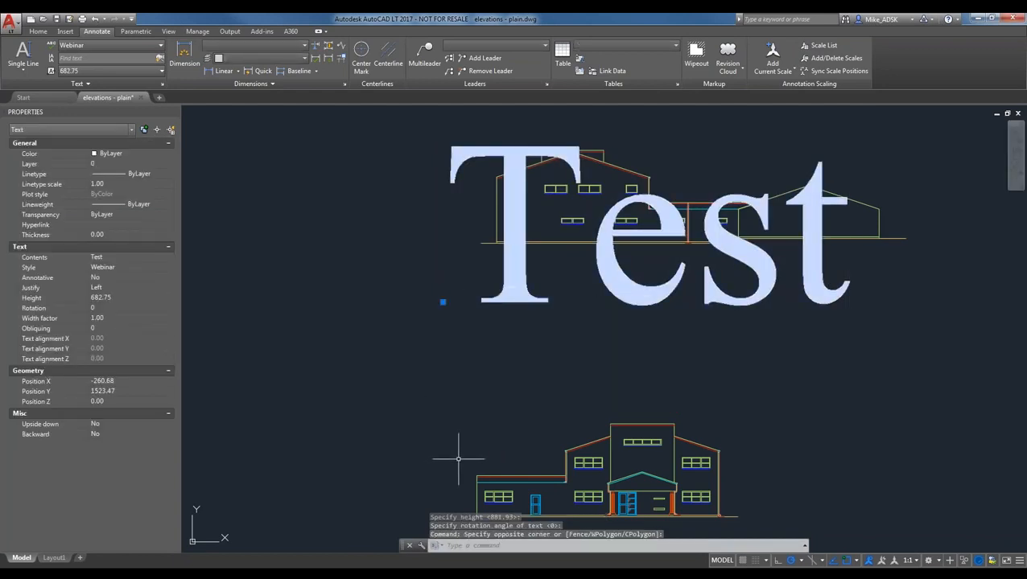
pyautogui.click(121, 298)
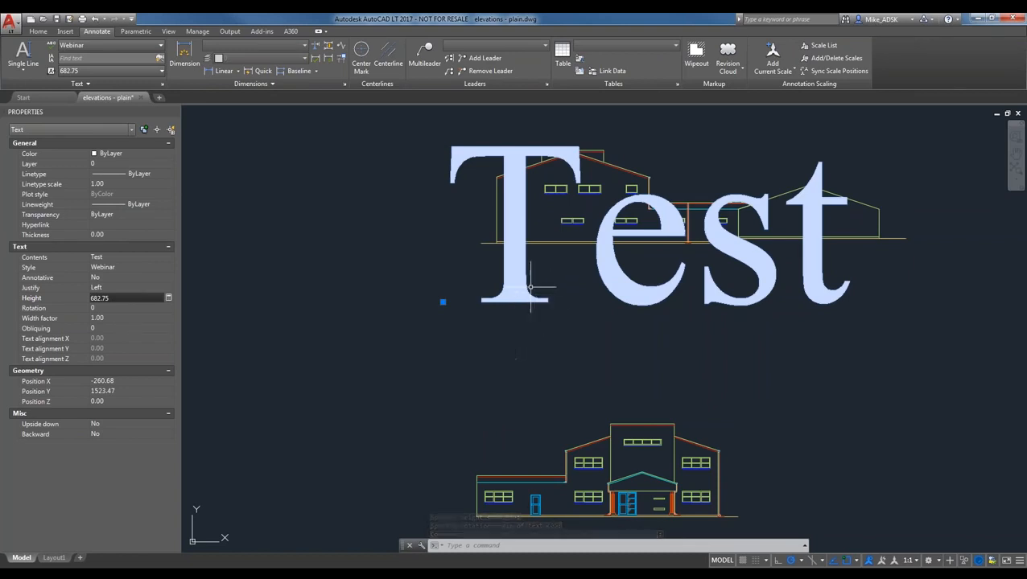
pyautogui.click(138, 297)
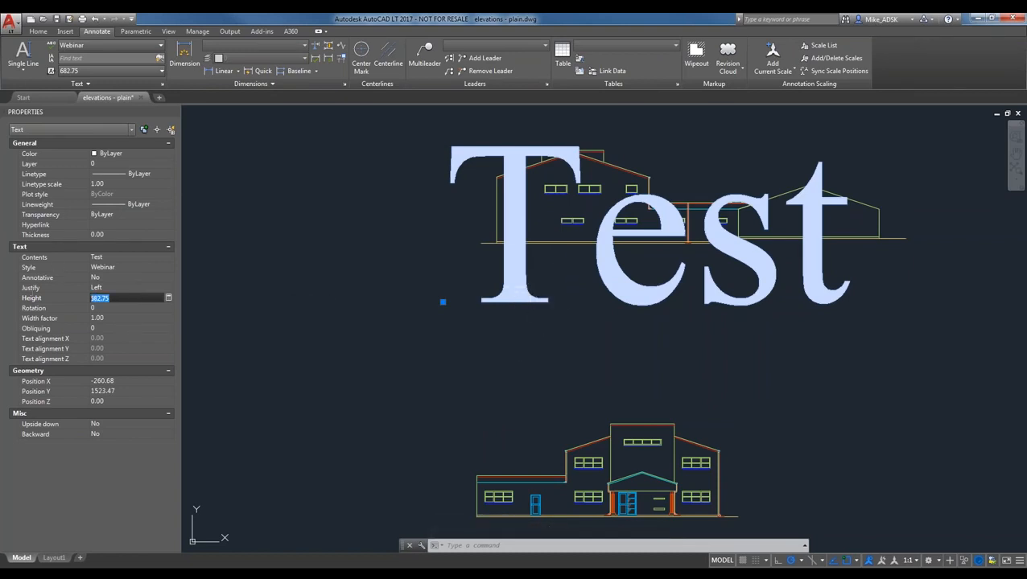
pyautogui.press('Return')
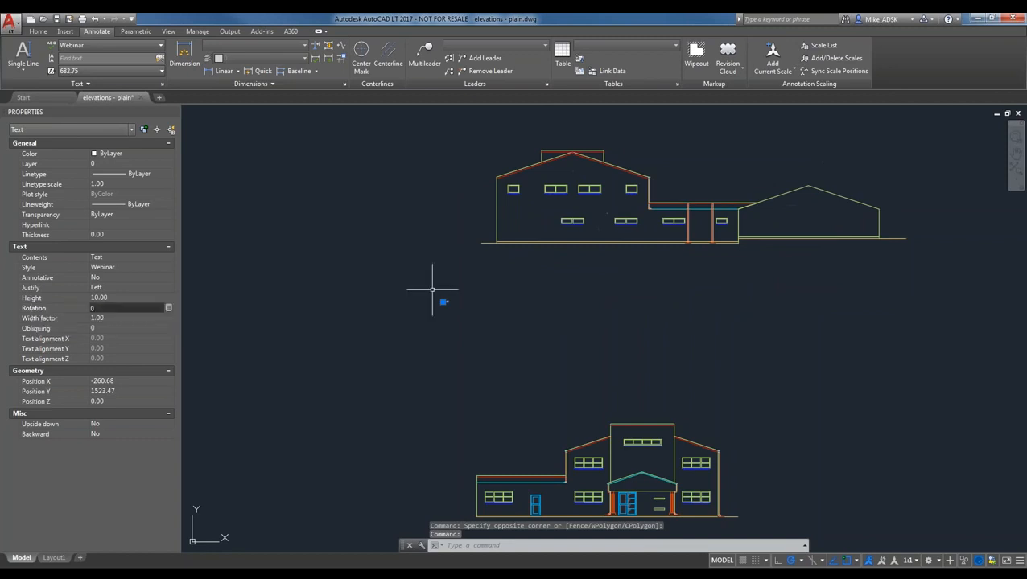
pyautogui.scroll(5, 454, 330)
pyautogui.press('Escape')
pyautogui.press('Escape')
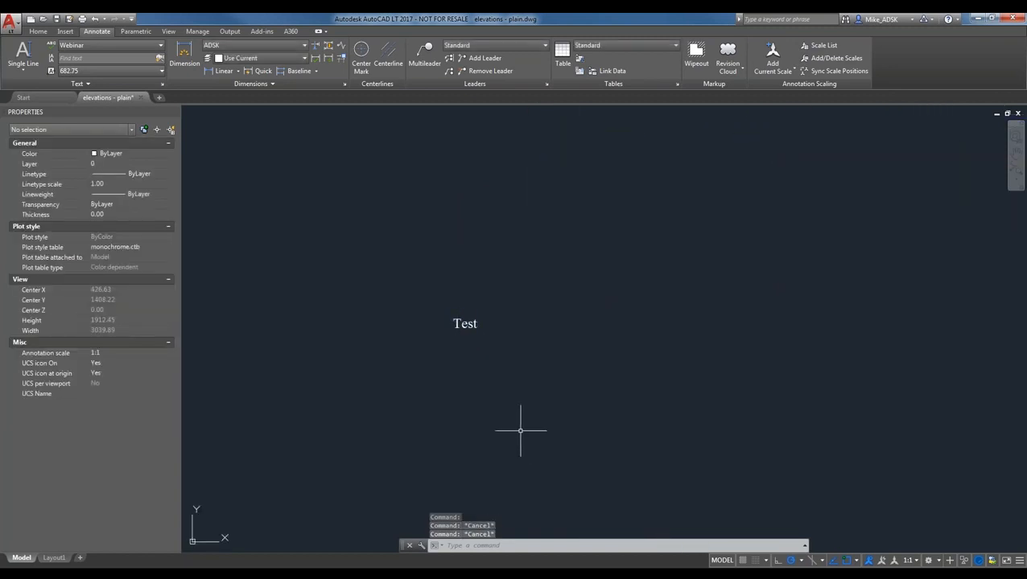
# - Reselect and release Test, then pick 10" again as the default text height
pyautogui.click(449, 323)
pyautogui.click(452, 330)
pyautogui.click(358, 445)
pyautogui.press('Escape')
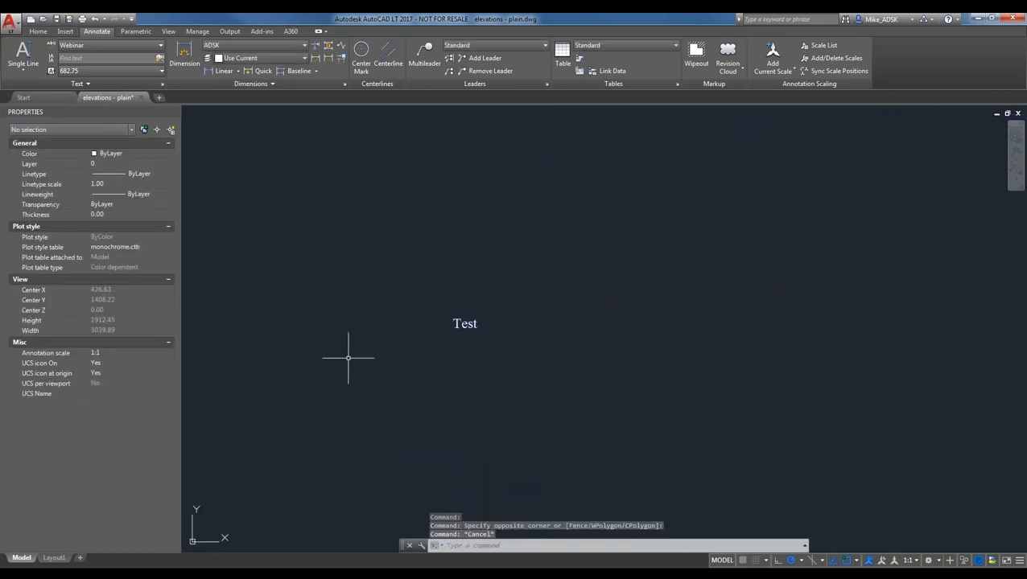
pyautogui.click(104, 71)
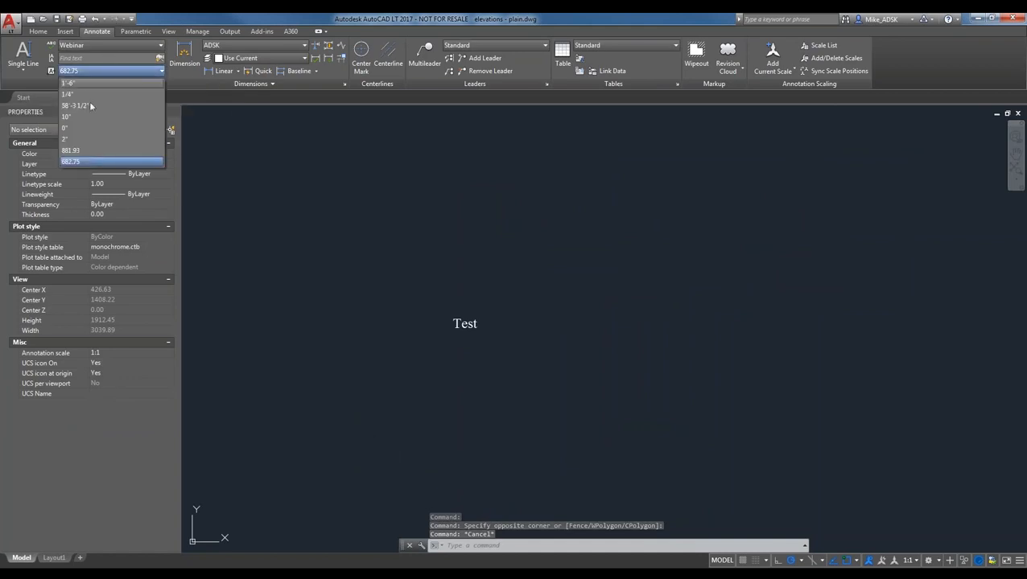
pyautogui.click(83, 115)
# - Switch the text tool to Multiline Text
pyautogui.scroll(3, 482, 321)
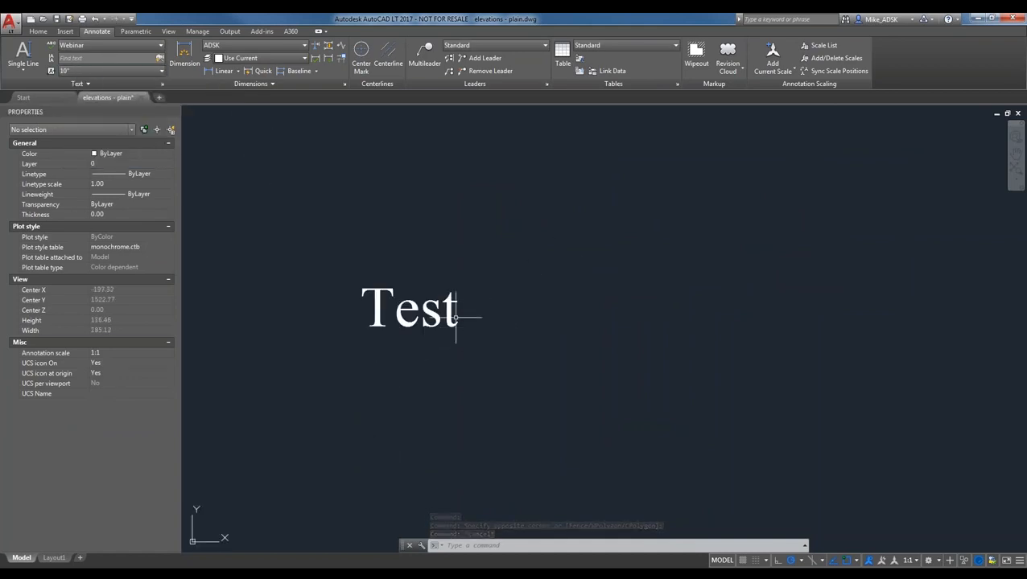
pyautogui.scroll(-8, 473, 382)
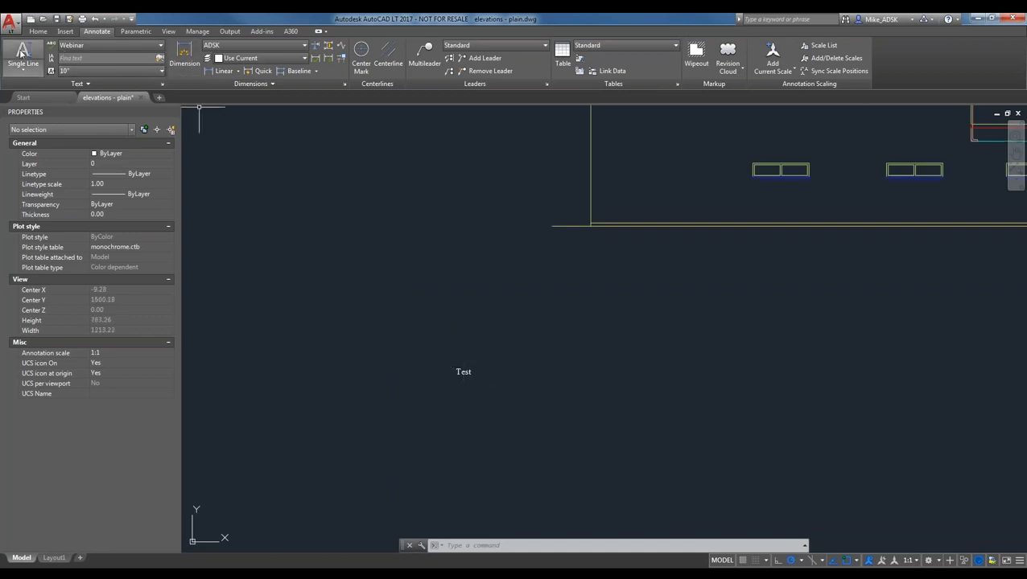
pyautogui.click(23, 69)
pyautogui.click(38, 90)
pyautogui.scroll(-5, 338, 245)
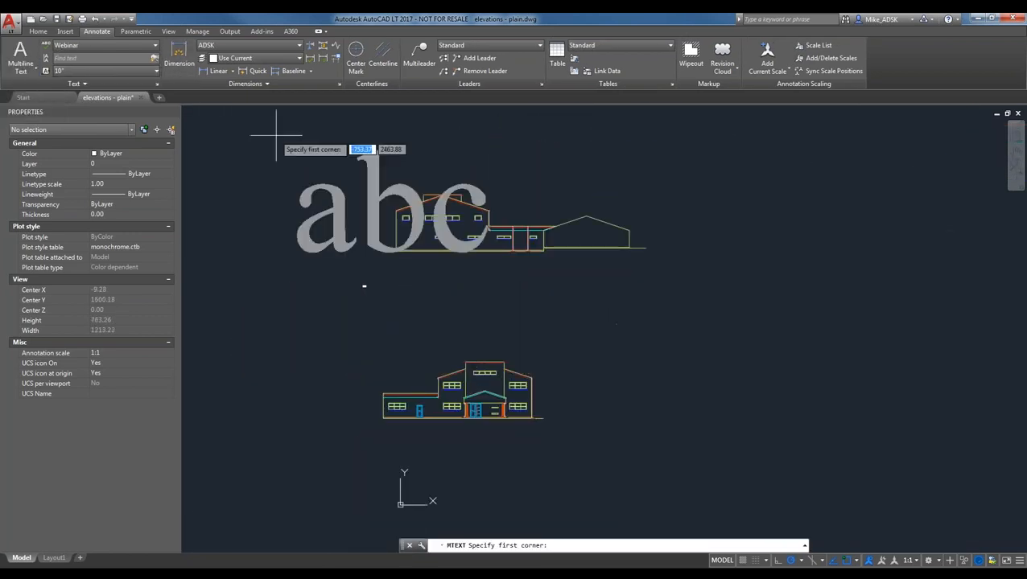
# - Draw a multiline text box beside the lower elevation reading 'Build Your AutoCAD IQ'
pyautogui.click(77, 71)
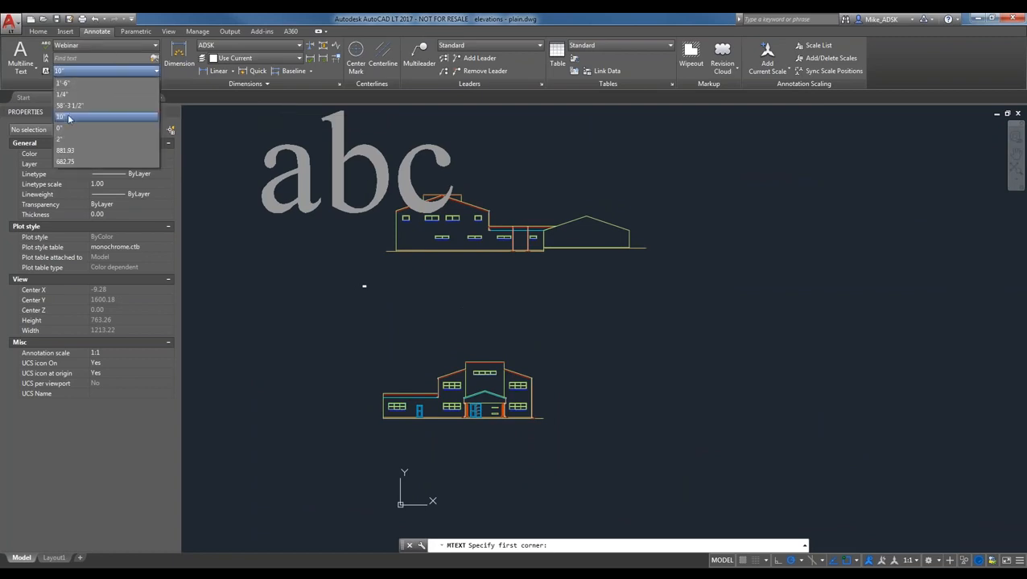
pyautogui.click(69, 118)
pyautogui.click(551, 287)
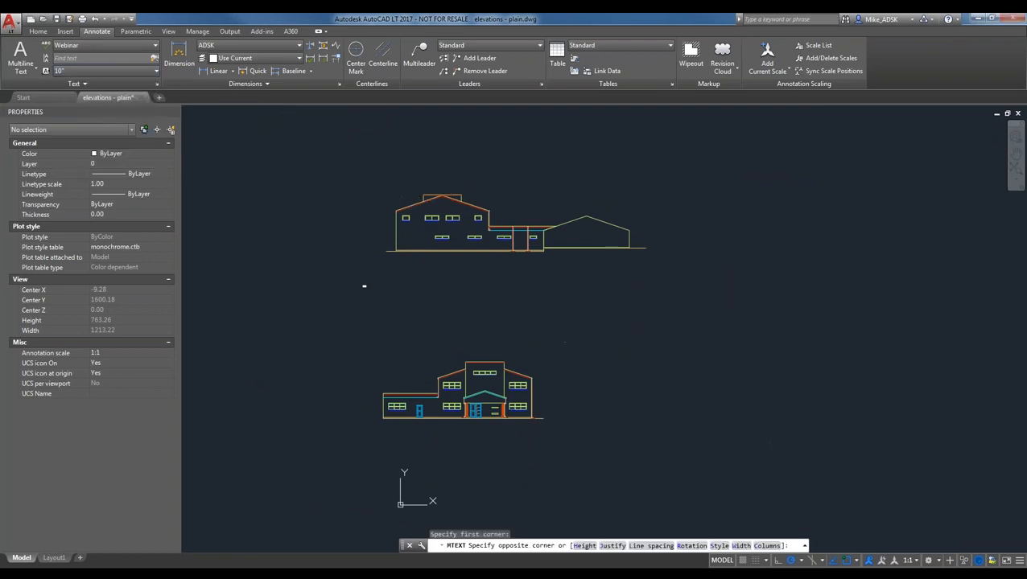
pyautogui.click(981, 450)
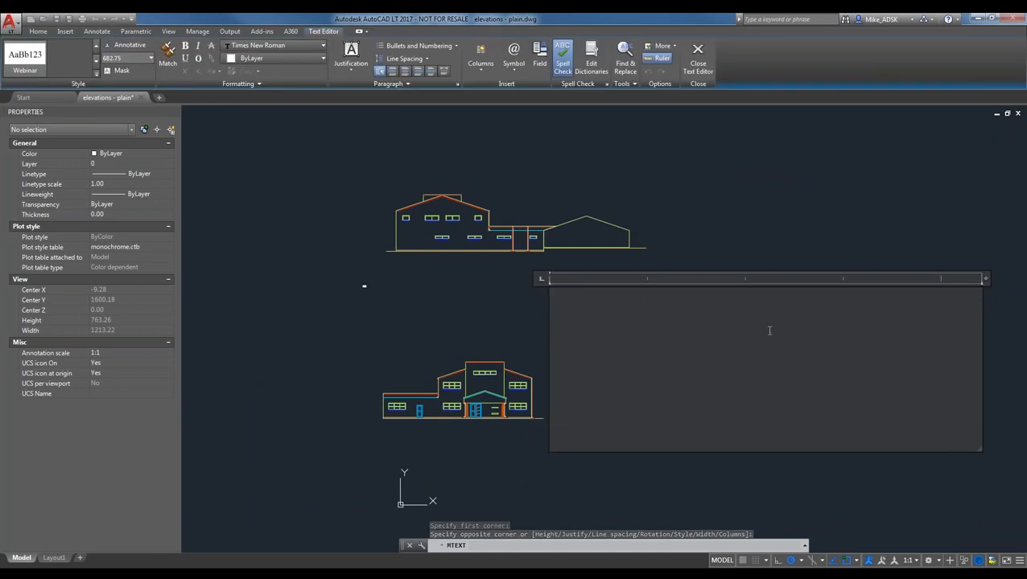
pyautogui.write('Test')
pyautogui.press('BackSpace')
pyautogui.press('BackSpace')
pyautogui.press('BackSpace')
pyautogui.press('BackSpace')
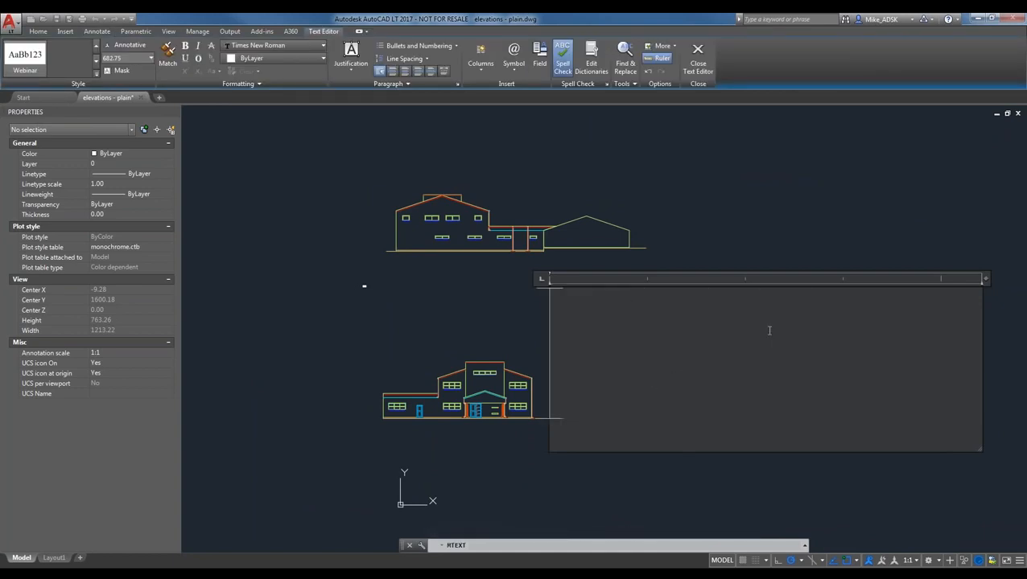
pyautogui.write('B')
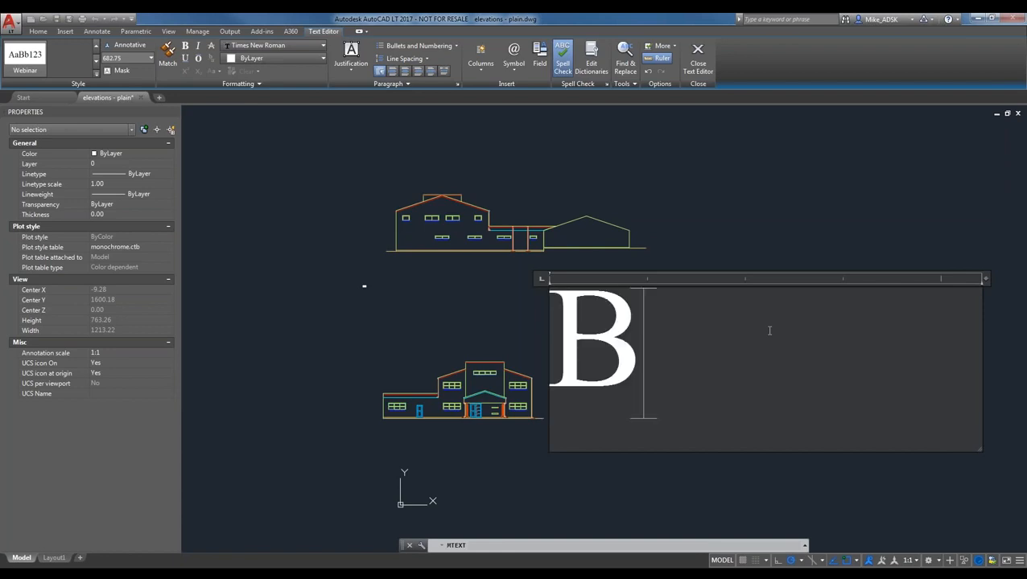
pyautogui.write('uild Your')
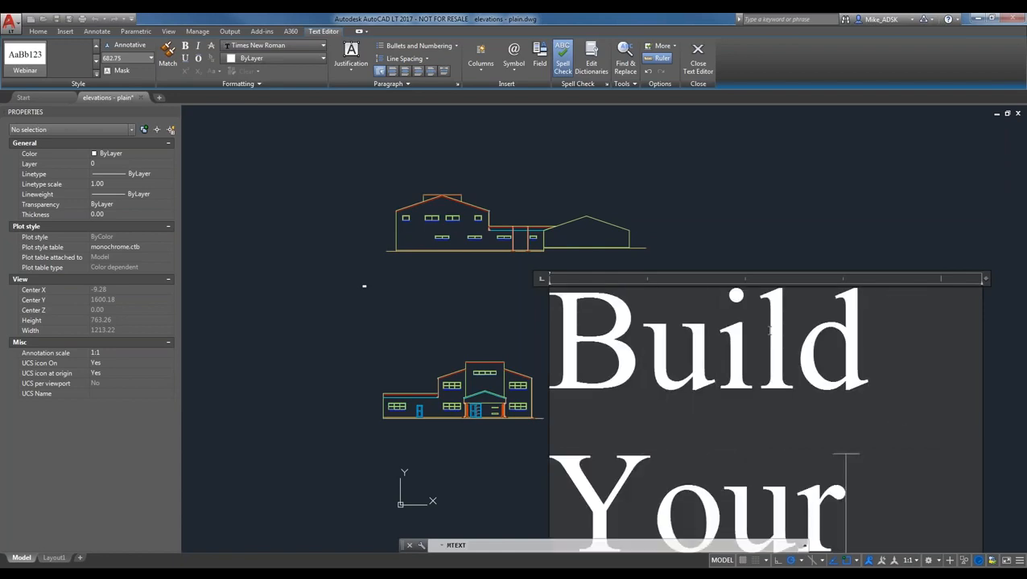
pyautogui.write(' AutoCAD')
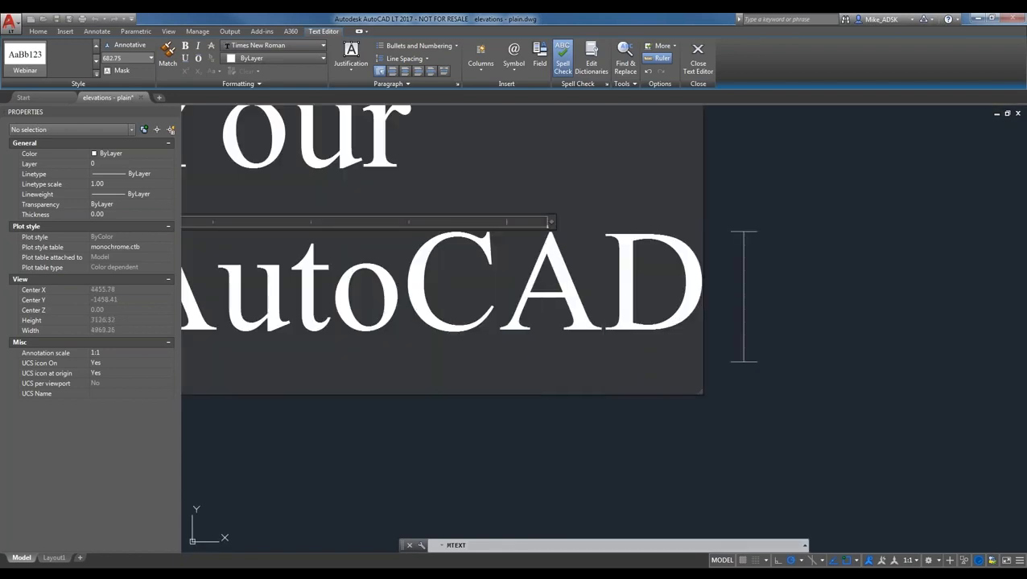
pyautogui.write(' IQ')
pyautogui.click(412, 379)
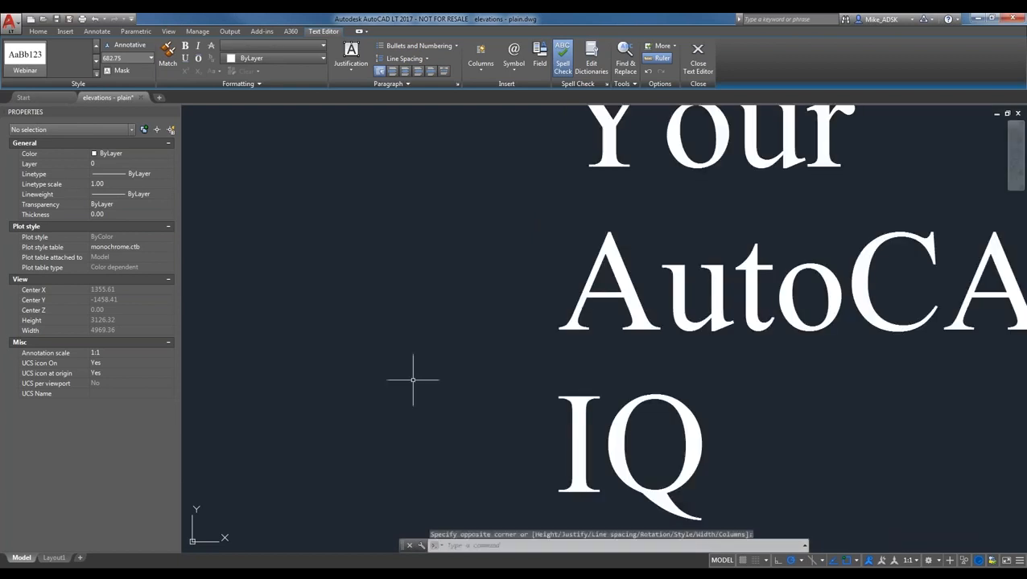
pyautogui.scroll(-4, 411, 379)
pyautogui.click(552, 394)
# - Set the Build Your AutoCAD IQ text height to 10 in Properties
pyautogui.click(501, 332)
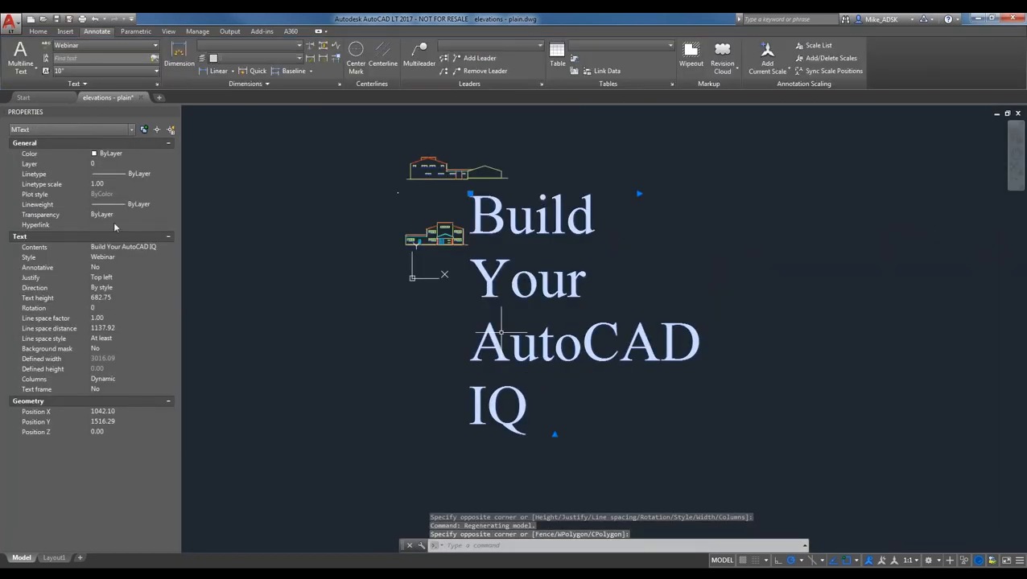
pyautogui.click(107, 298)
pyautogui.write('10')
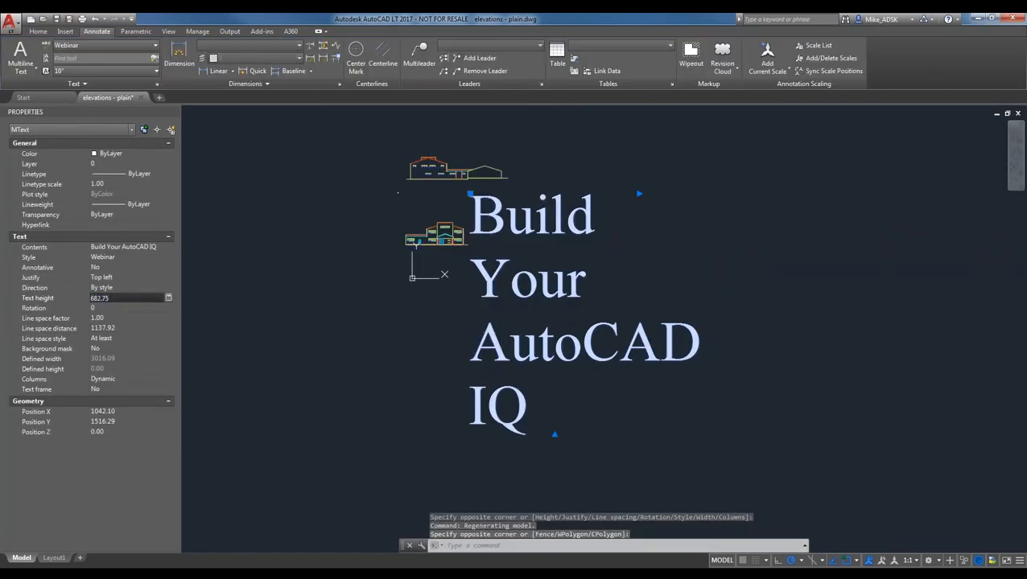
pyautogui.press('Return')
pyautogui.click(123, 298)
pyautogui.write('10')
pyautogui.press('Return')
pyautogui.scroll(5, 555, 189)
pyautogui.click(275, 224)
pyautogui.scroll(4, 274, 217)
pyautogui.click(267, 215)
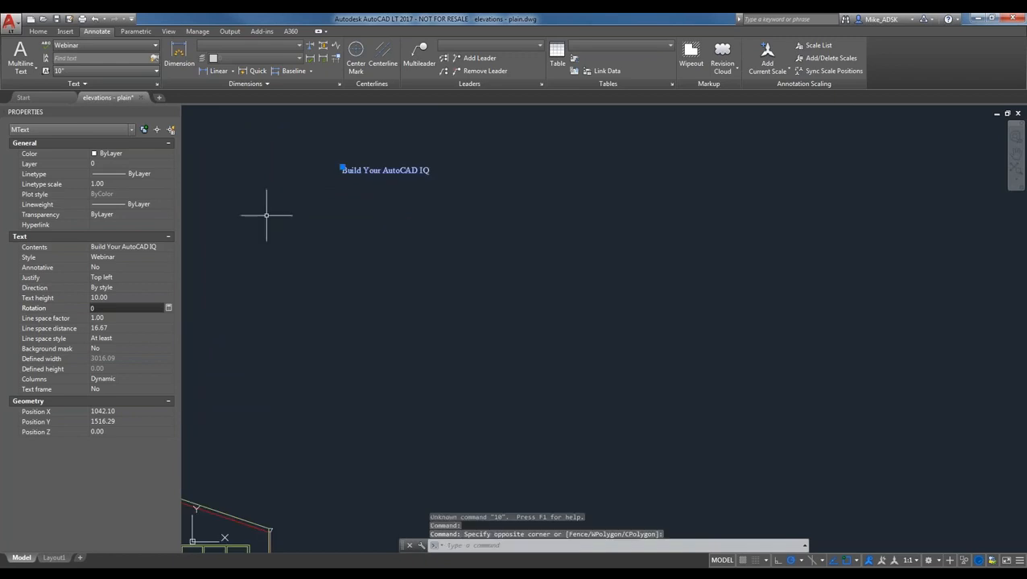
pyautogui.scroll(-4, 302, 256)
pyautogui.click(318, 227)
pyautogui.click(330, 219)
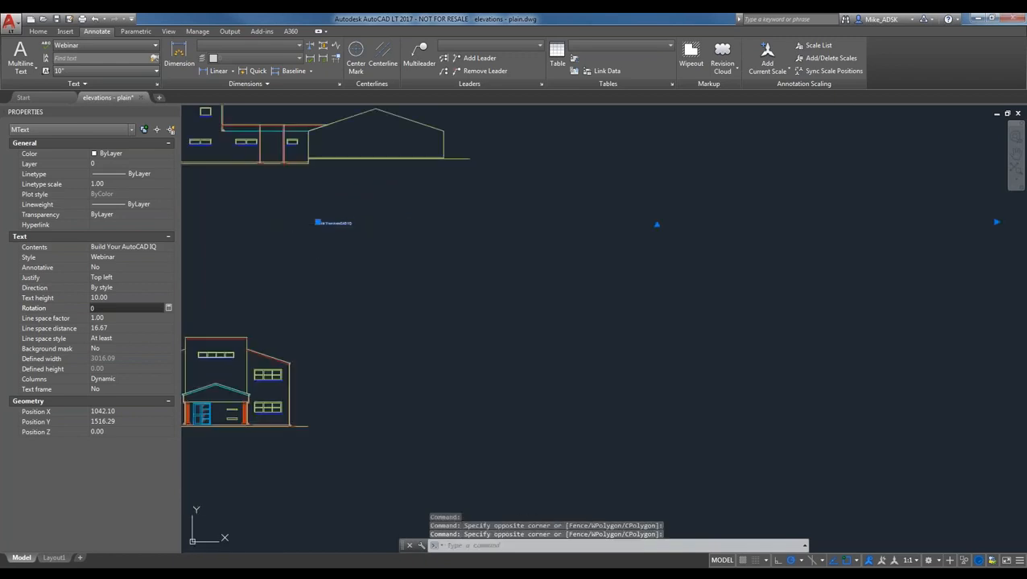
# - Break the text into four lines before Your, AutoCAD and IQ
pyautogui.doubleClick(333, 223)
pyautogui.click(340, 228)
pyautogui.press('Return')
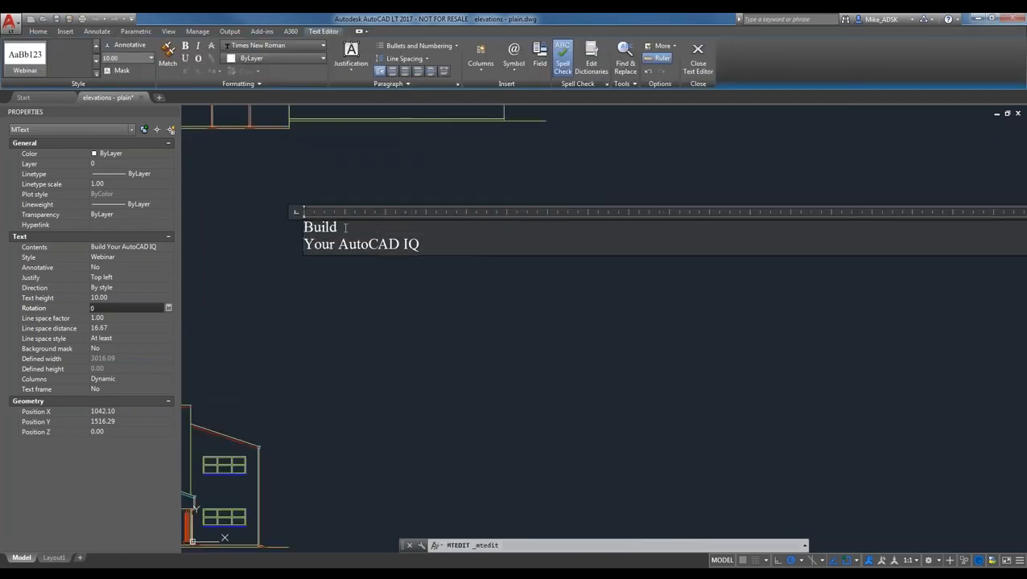
pyautogui.click(339, 244)
pyautogui.press('Return')
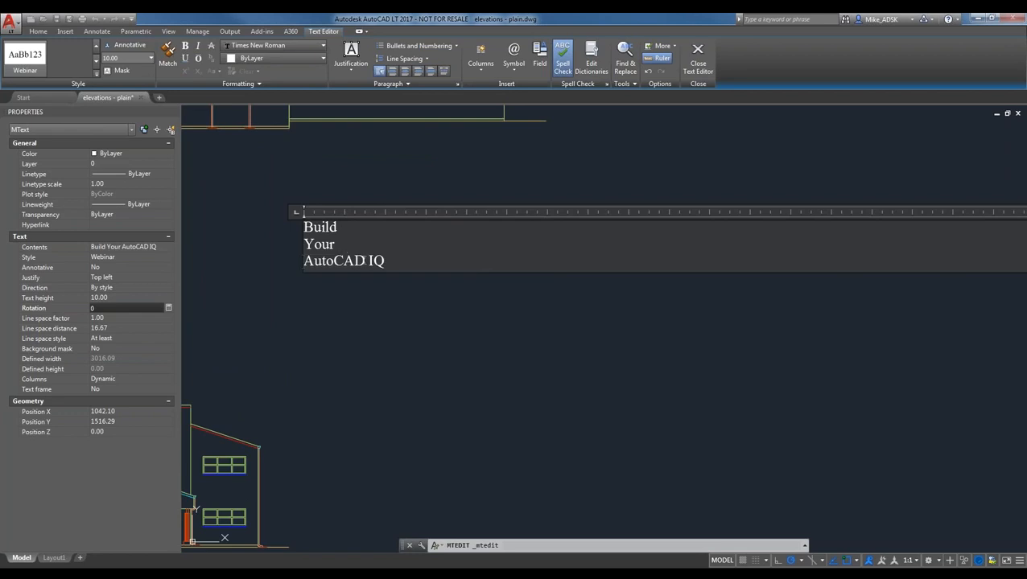
pyautogui.click(365, 263)
pyautogui.press('Return')
pyautogui.click(312, 332)
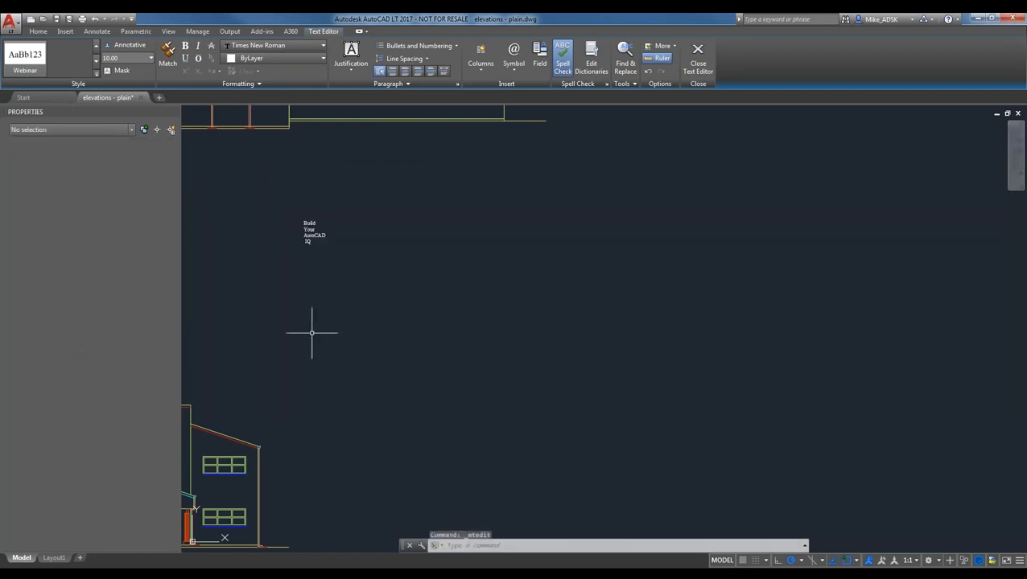
pyautogui.moveTo(353, 229)
pyautogui.mouseDown(button='middle')
pyautogui.moveTo(484, 353)
pyautogui.moveTo(511, 362)
pyautogui.mouseUp(button='middle')
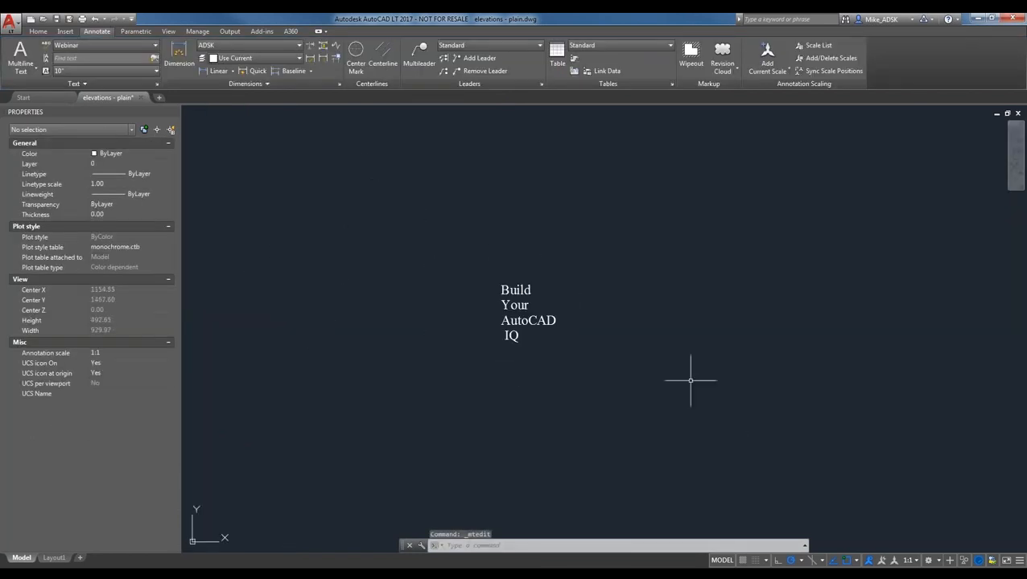
# - Move the four-line Build Your AutoCAD IQ text to just below the Test label
pyautogui.scroll(-2, 627, 390)
pyautogui.click(629, 406)
pyautogui.click(515, 321)
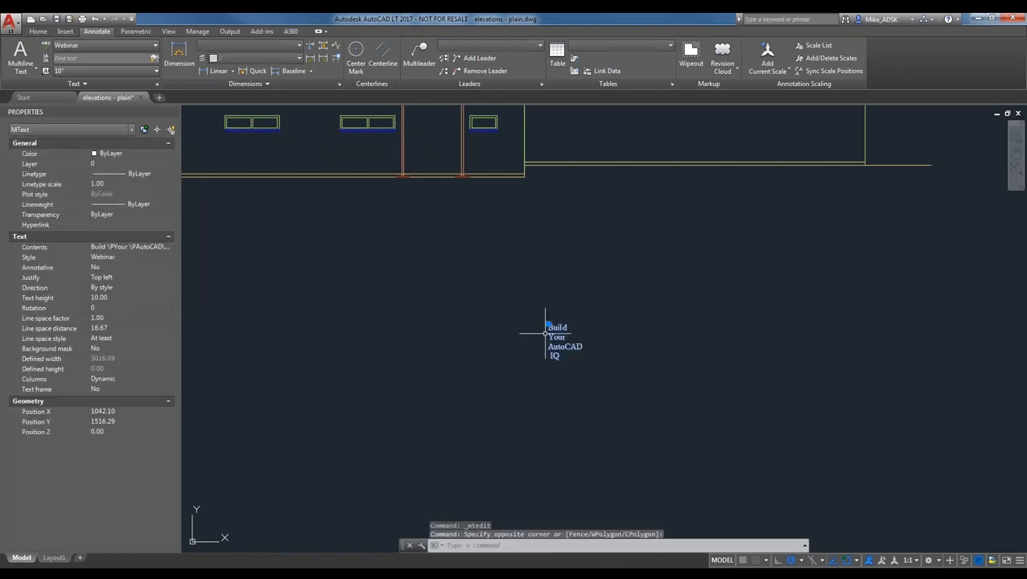
pyautogui.press('Return')
pyautogui.click(555, 335)
pyautogui.scroll(-4, 592, 335)
pyautogui.scroll(4, 311, 338)
pyautogui.scroll(2, 257, 363)
pyautogui.moveTo(264, 363); pyautogui.dragTo(403, 354, button='middle')
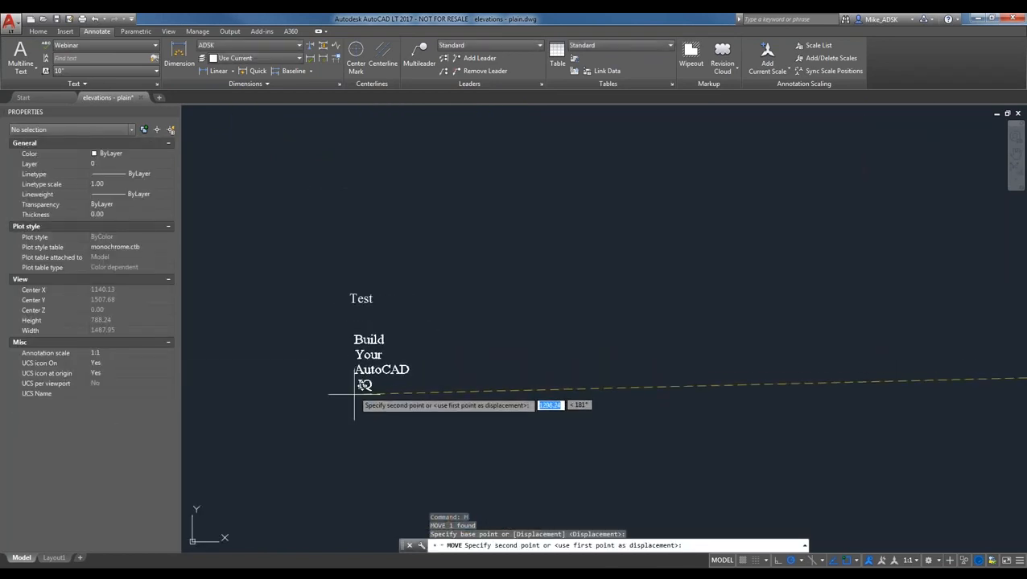
pyautogui.click(383, 403)
pyautogui.press('Escape')
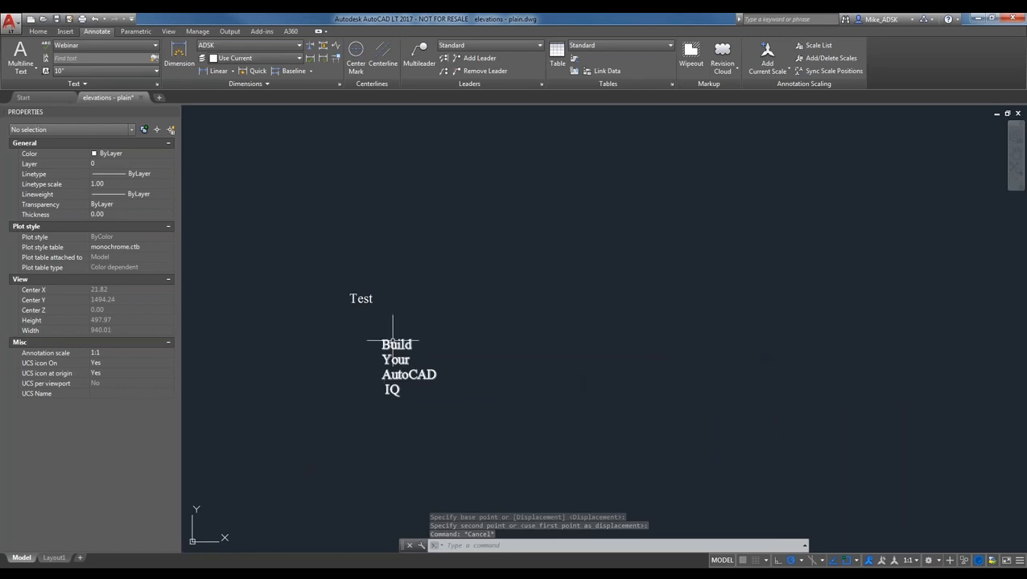
# - Use Text Align to put the Build Your AutoCAD IQ text flush left under Test
pyautogui.click(45, 60)
pyautogui.click(417, 403)
pyautogui.click(397, 359)
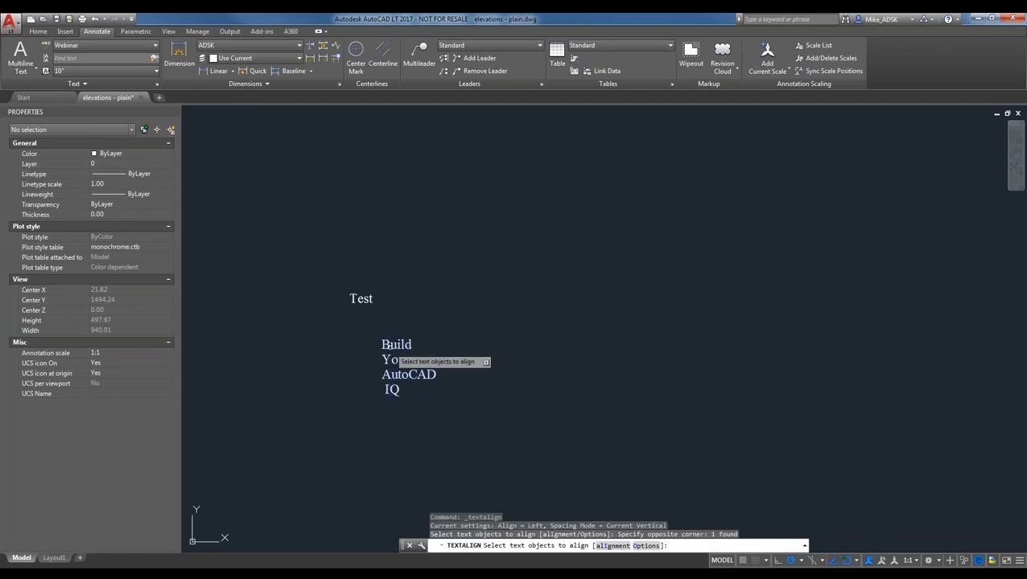
pyautogui.press('Return')
pyautogui.click(356, 299)
pyautogui.click(365, 443)
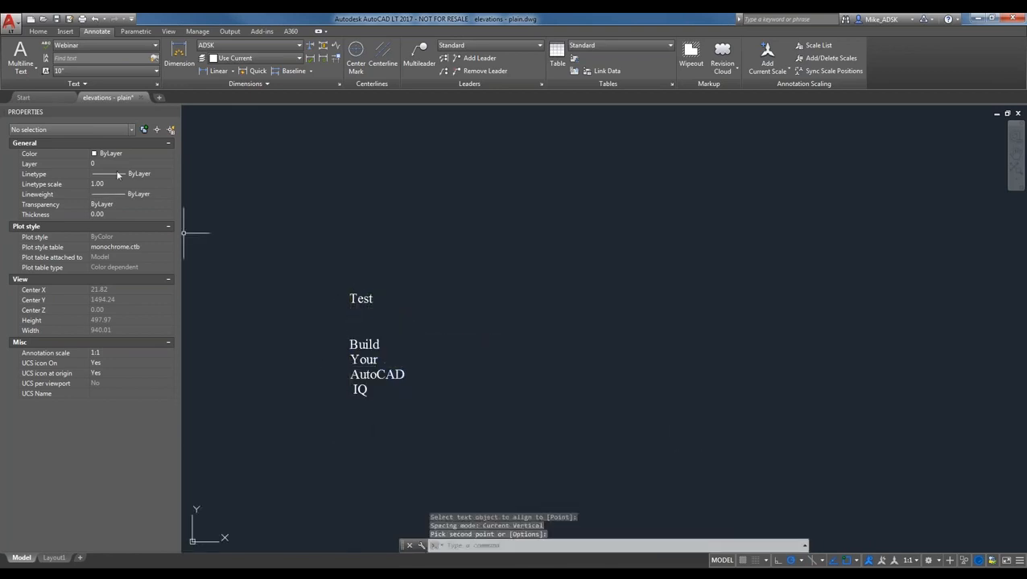
pyautogui.click(86, 86)
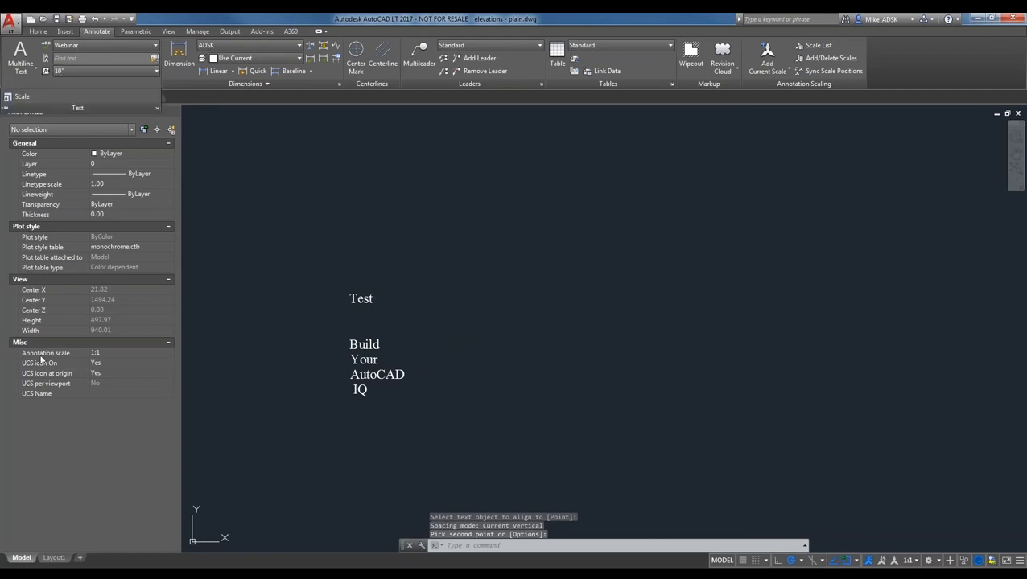
pyautogui.click(77, 85)
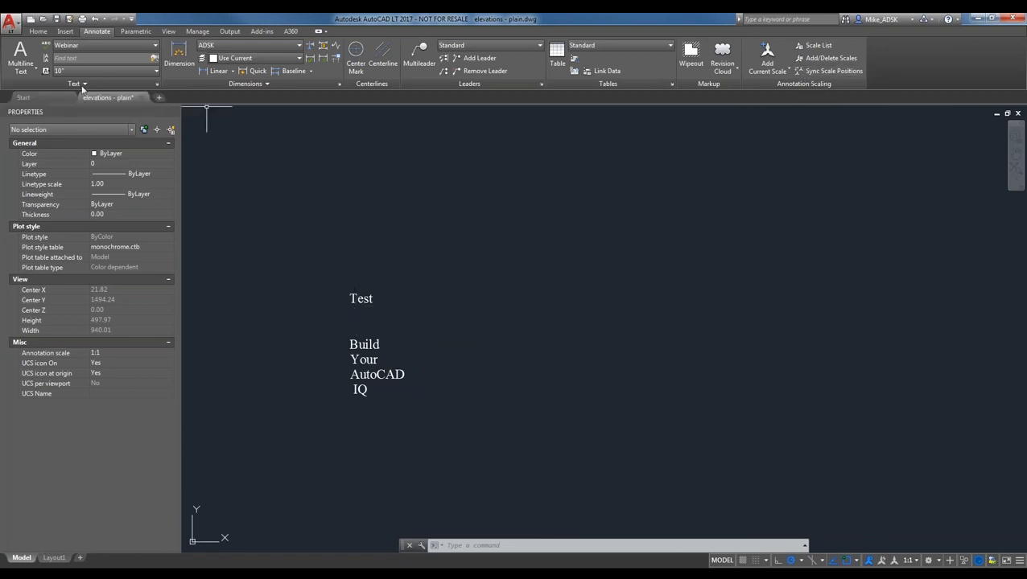
pyautogui.press('Escape')
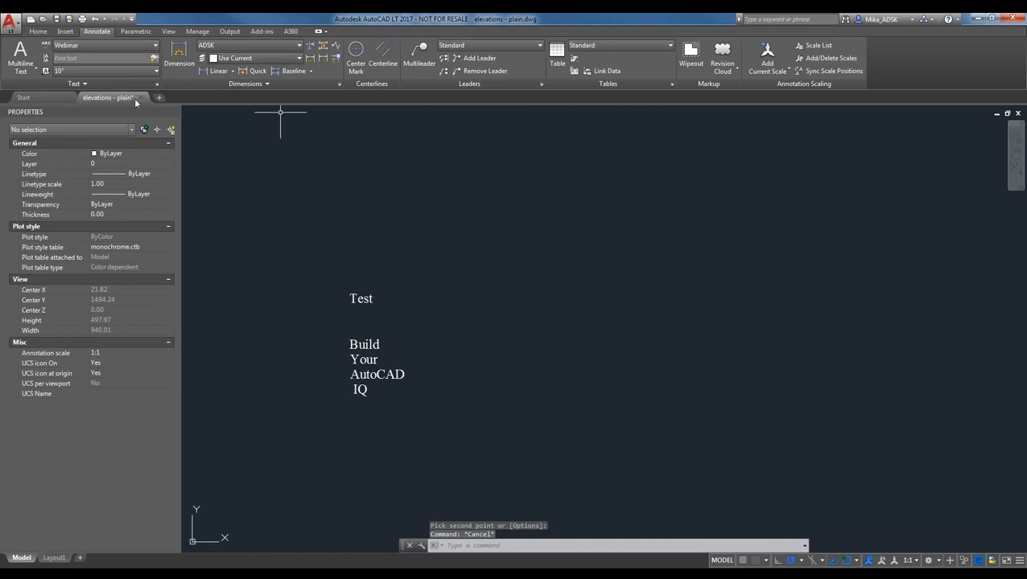
# - Keep Webinar as the text style and pan to the building elevation's windows
pyautogui.moveTo(622, 229); pyautogui.dragTo(531, 289, button='middle')
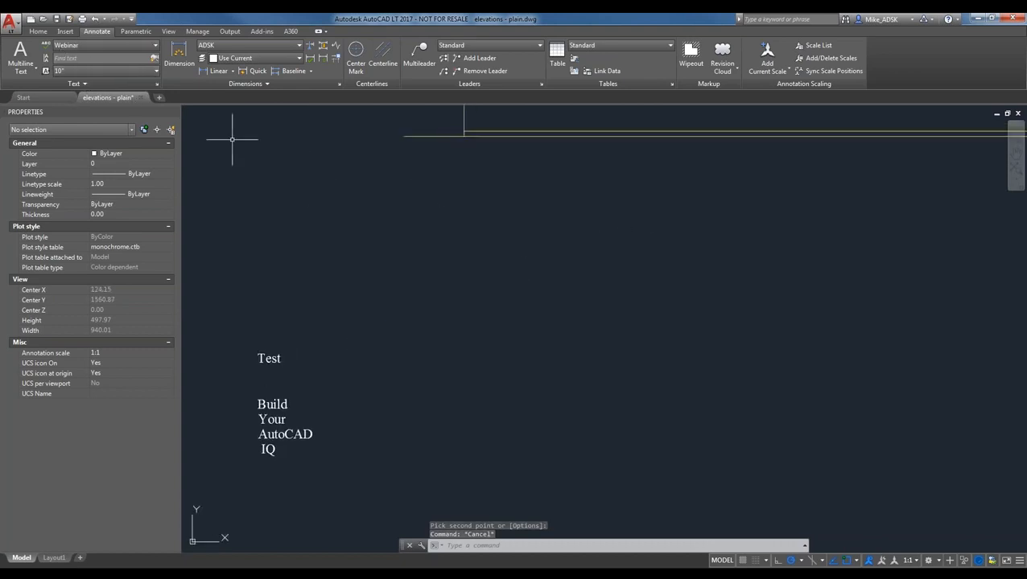
pyautogui.click(113, 45)
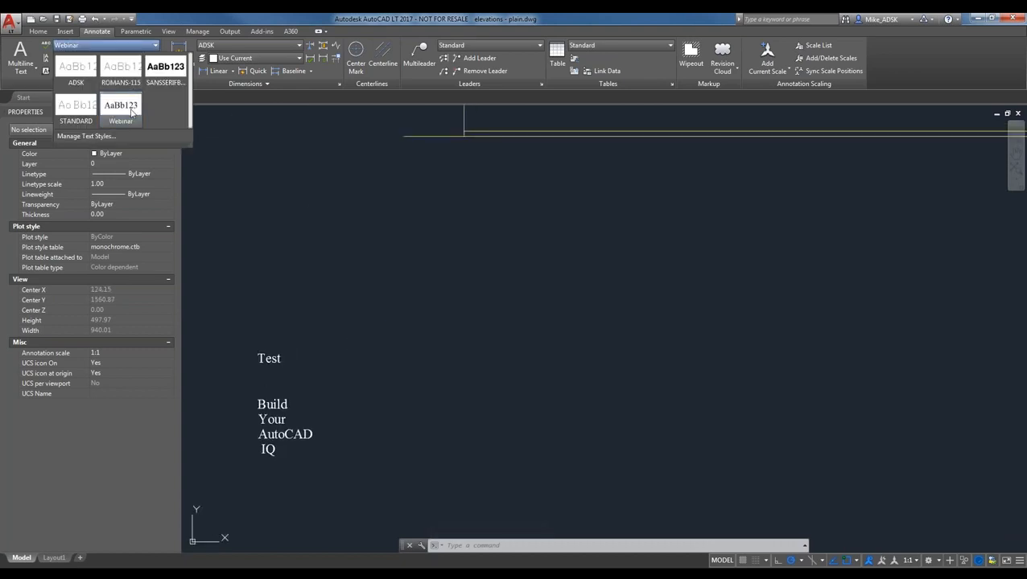
pyautogui.click(520, 226)
pyautogui.scroll(-1, 299, 242)
pyautogui.moveTo(484, 197); pyautogui.dragTo(394, 366, button='middle')
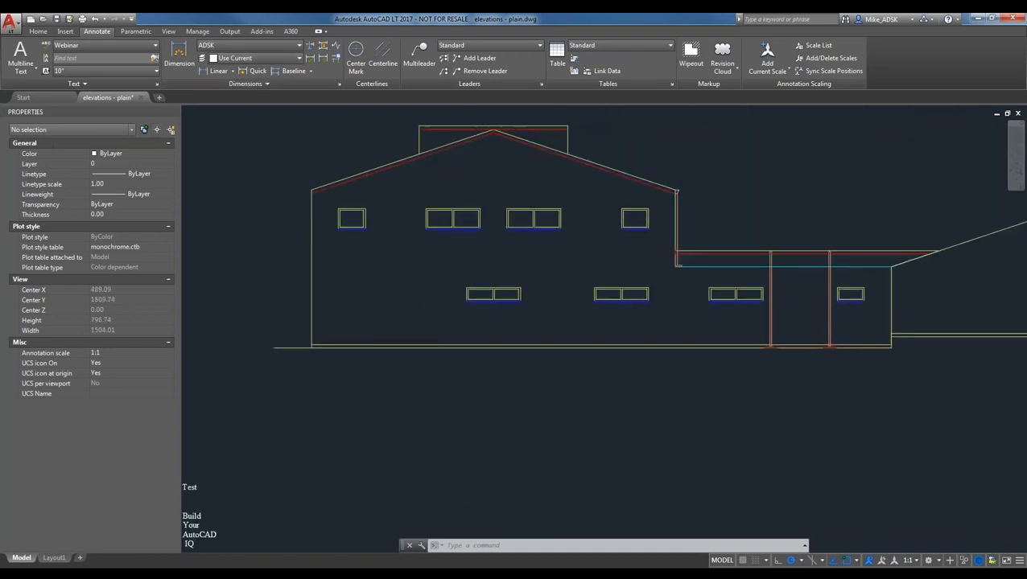
pyautogui.scroll(-2, 479, 493)
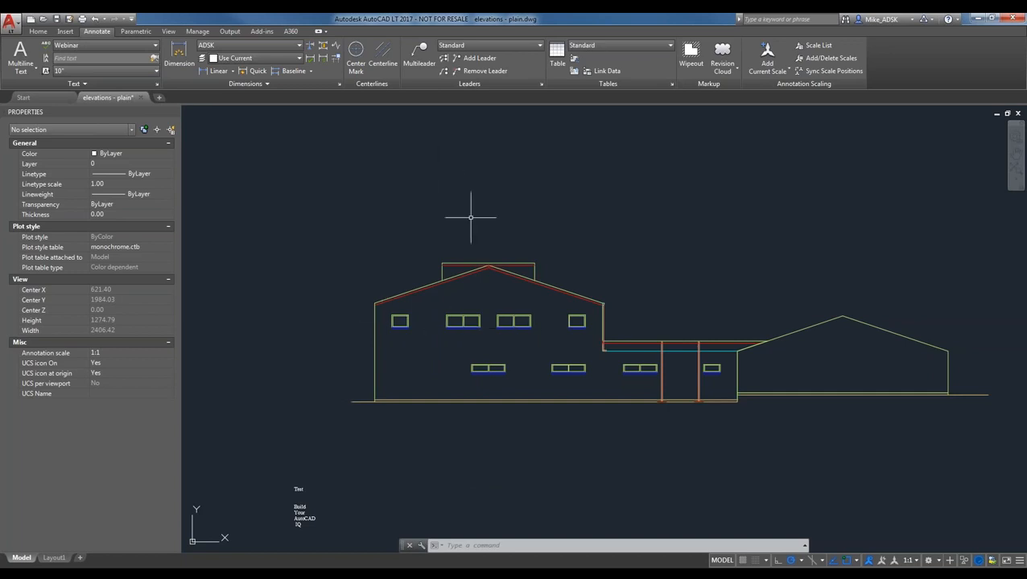
pyautogui.scroll(2, 476, 218)
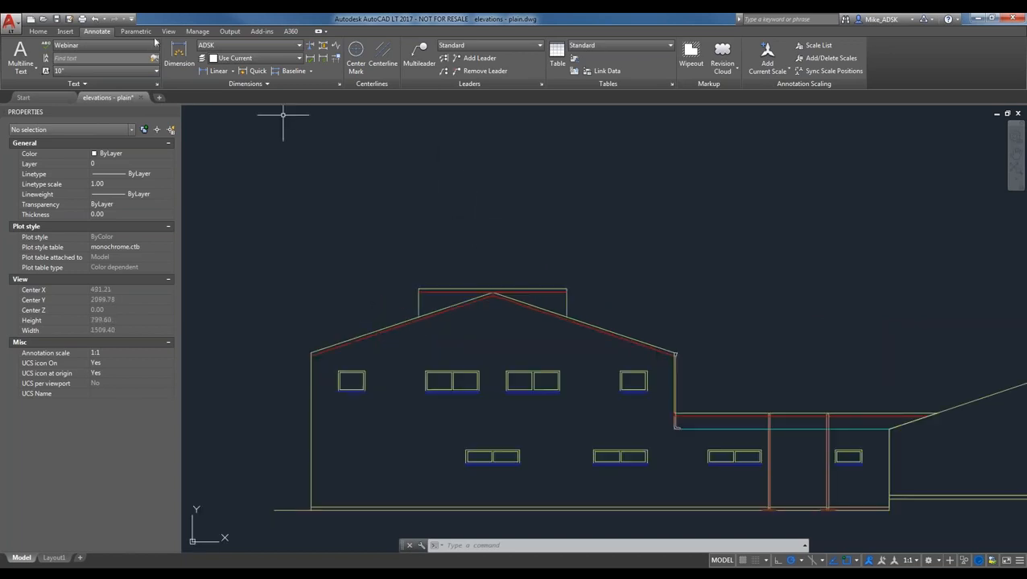
# - Open Manage Dimension Styles from the Annotate tab with all styles listed
pyautogui.click(97, 49)
pyautogui.click(255, 172)
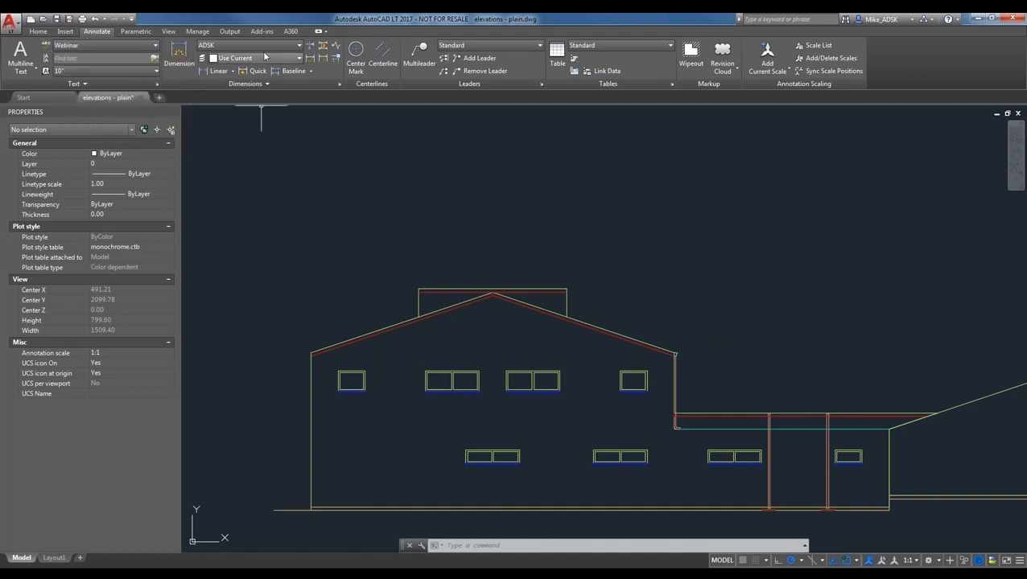
pyautogui.click(262, 47)
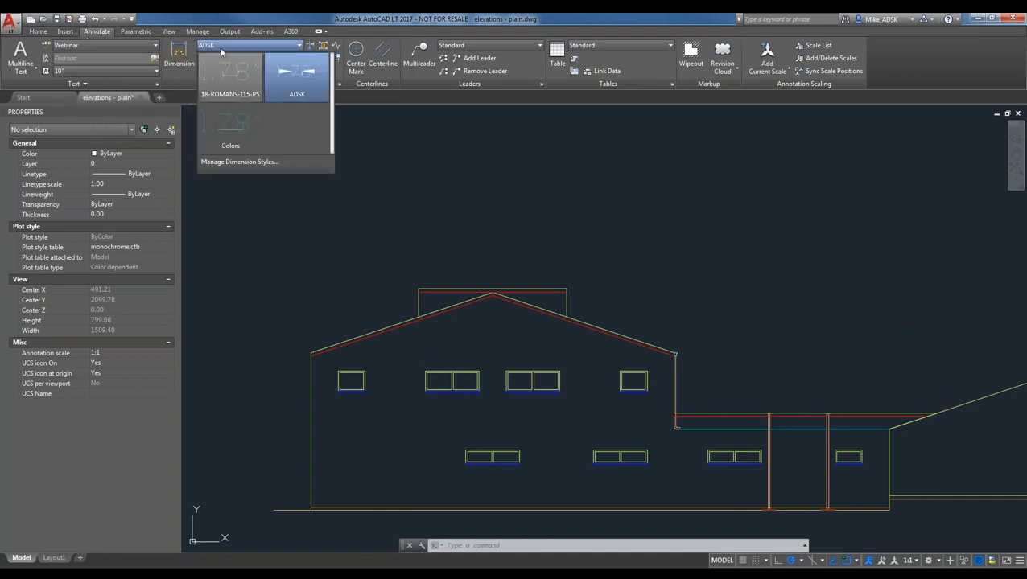
pyautogui.click(229, 164)
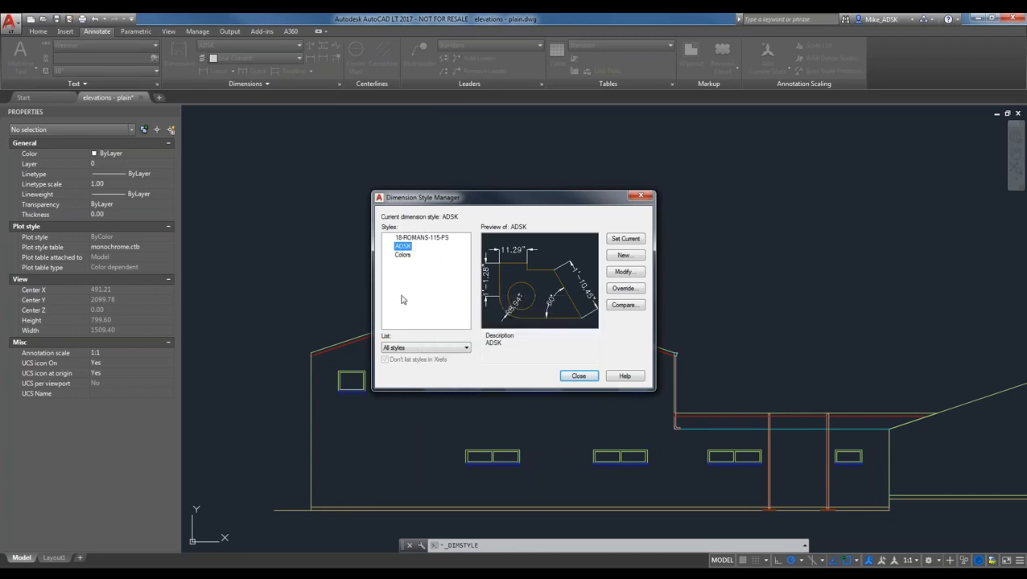
pyautogui.click(427, 348)
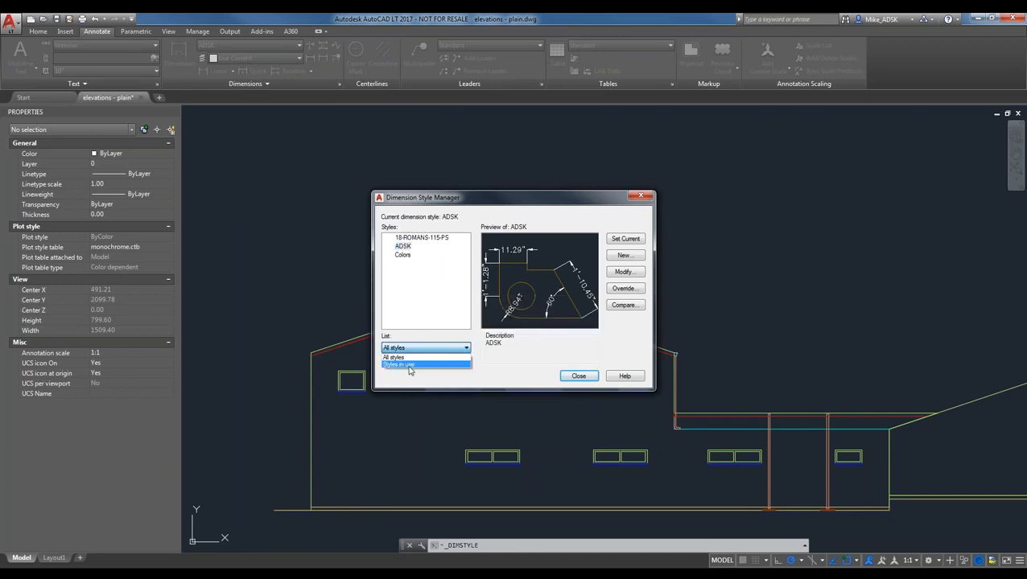
pyautogui.click(425, 313)
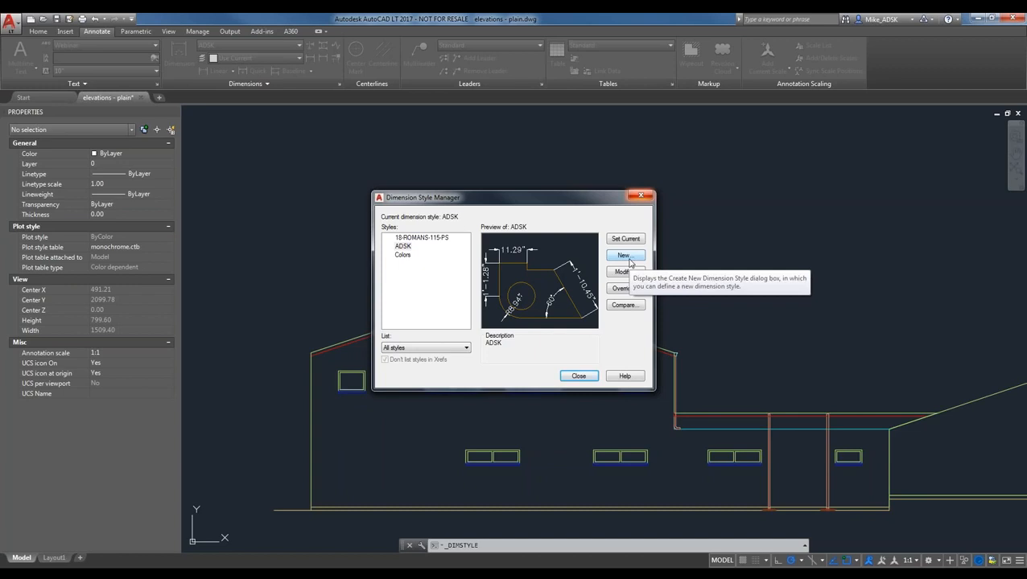
# - Create a new dimension style named Webinar from ADSK for all dimensions
pyautogui.click(626, 255)
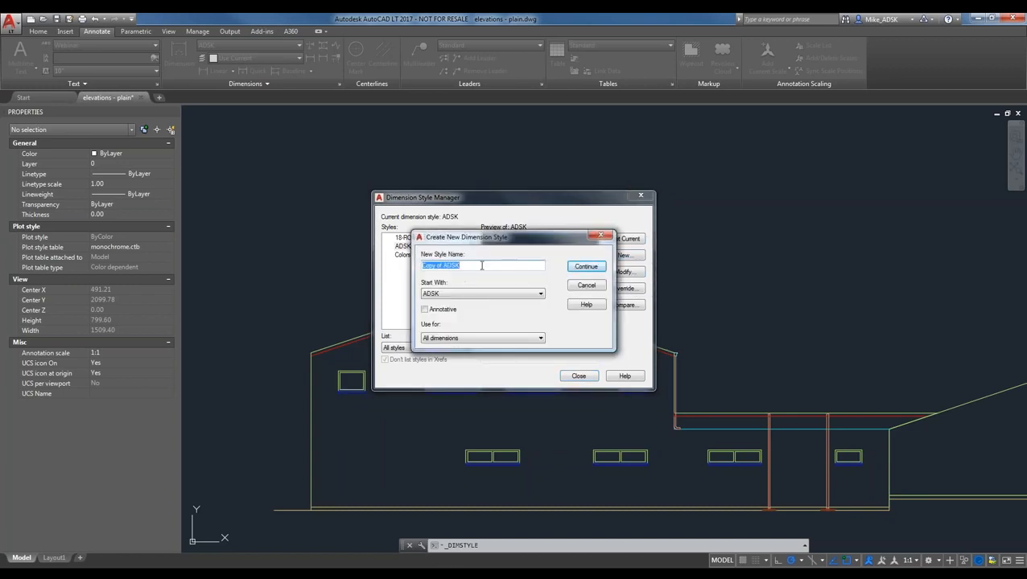
pyautogui.write('Webinar')
pyautogui.click(456, 294)
pyautogui.click(457, 294)
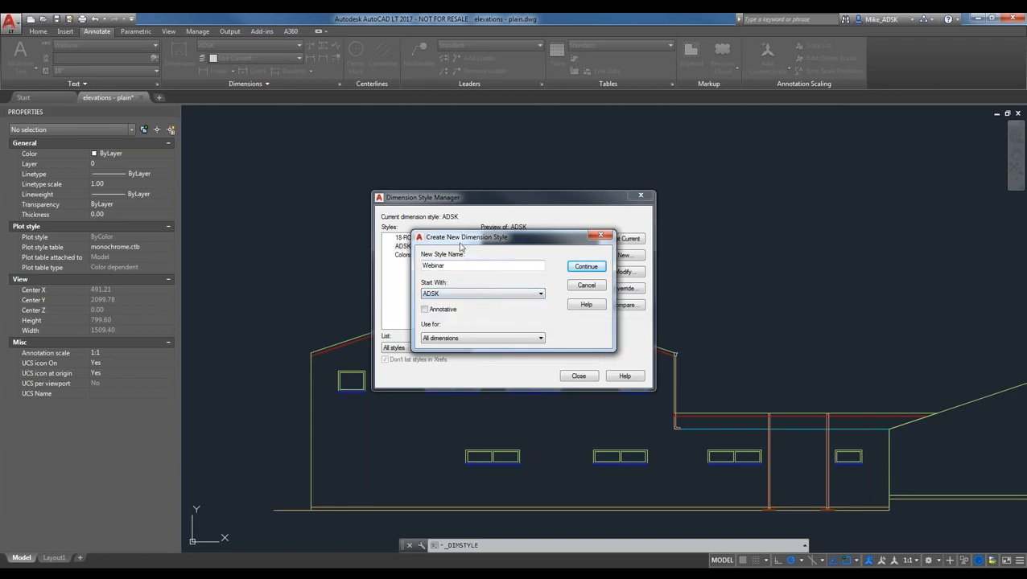
pyautogui.moveTo(465, 246); pyautogui.dragTo(496, 264)
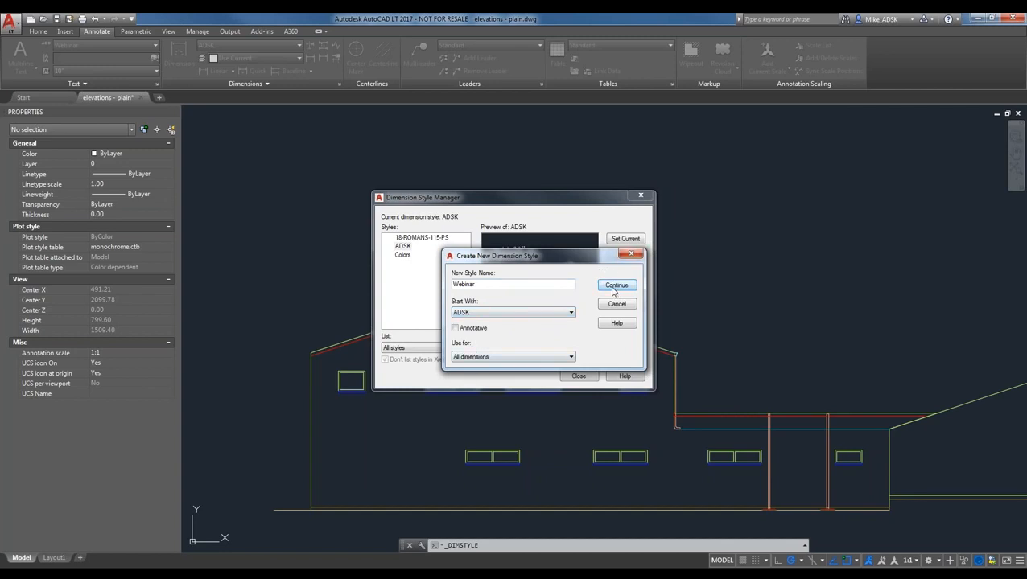
pyautogui.click(570, 356)
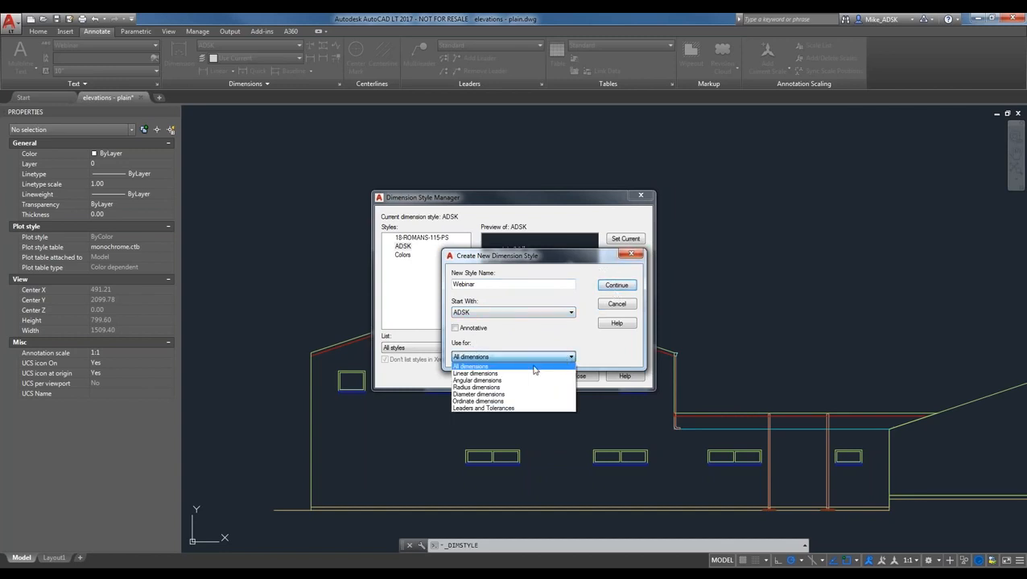
pyautogui.click(533, 348)
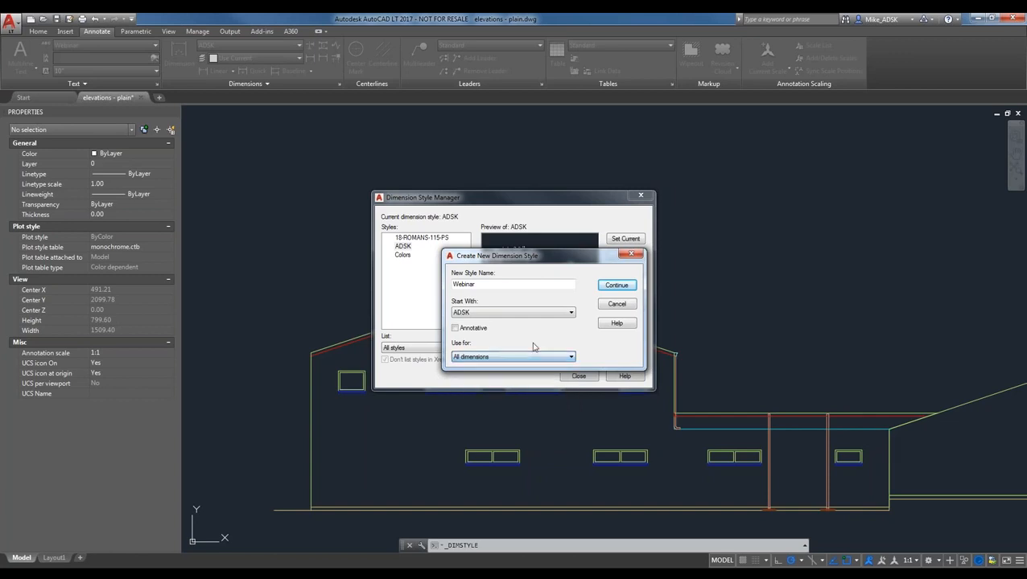
pyautogui.click(615, 286)
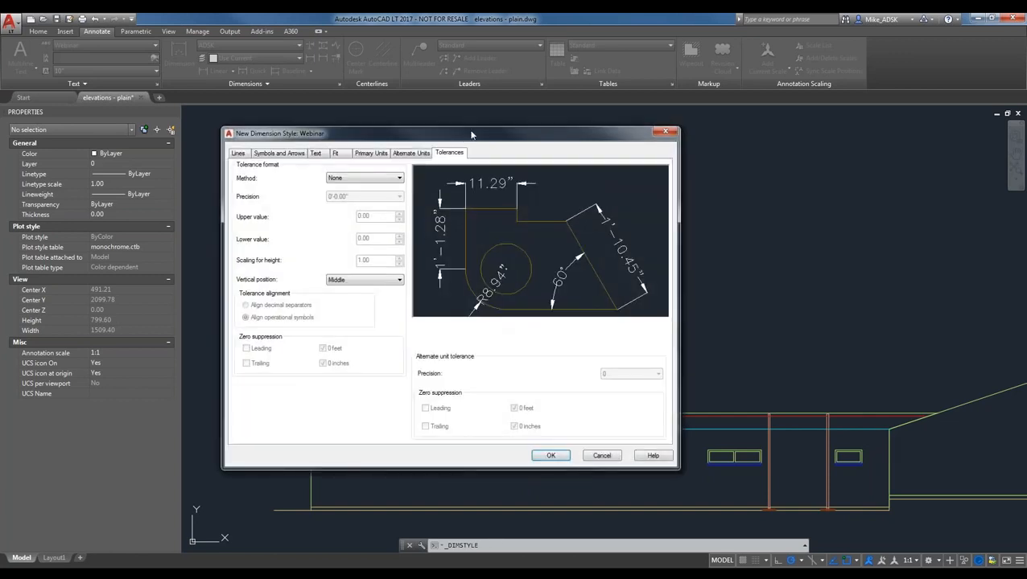
# - Move the Webinar style dialog aside and show its Lines settings
pyautogui.moveTo(472, 135); pyautogui.dragTo(540, 128)
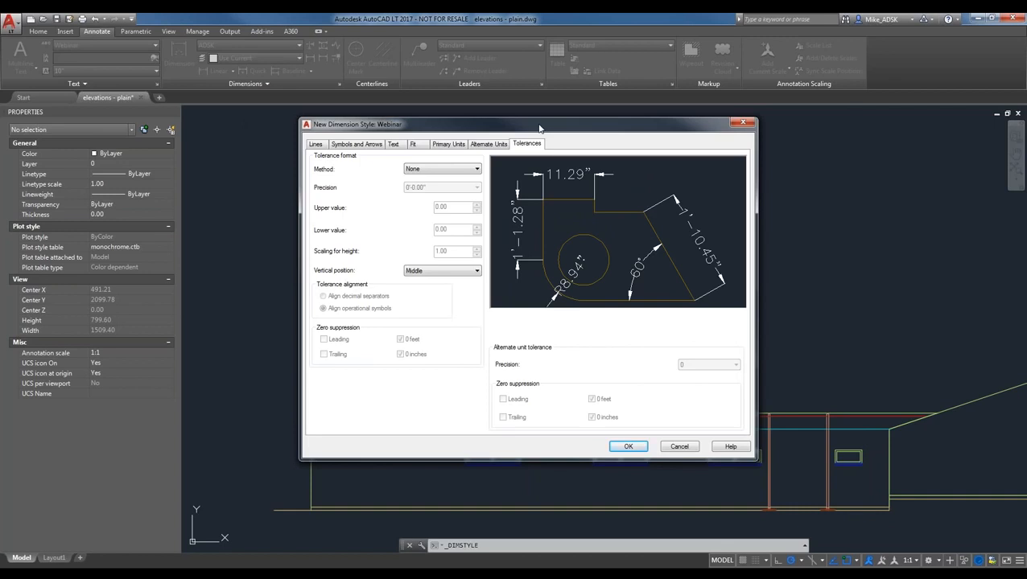
pyautogui.click(315, 148)
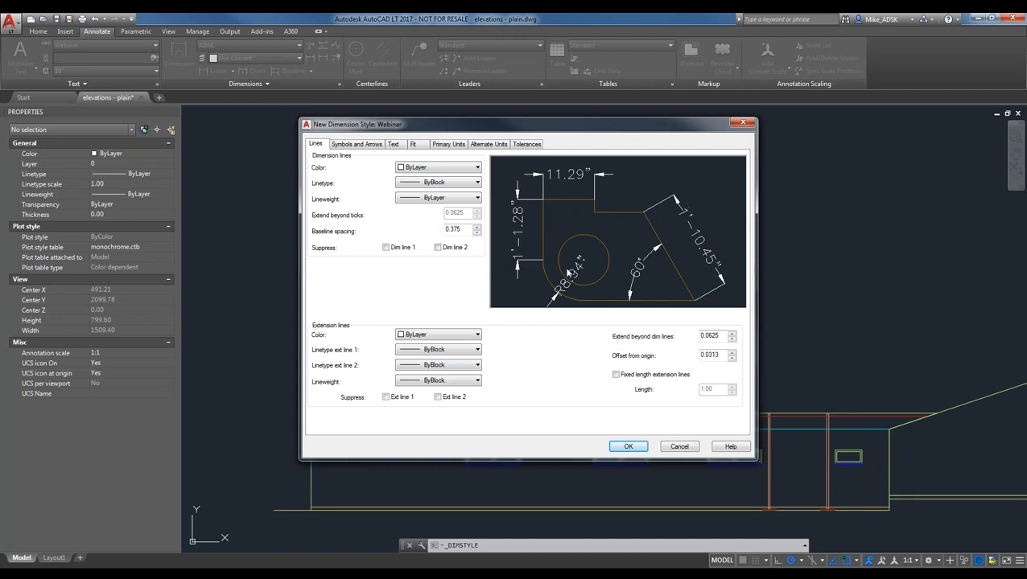
# - Try Red colour and 2.11 mm lineweight on the dimension lines, then reset both to ByLayer
pyautogui.click(443, 169)
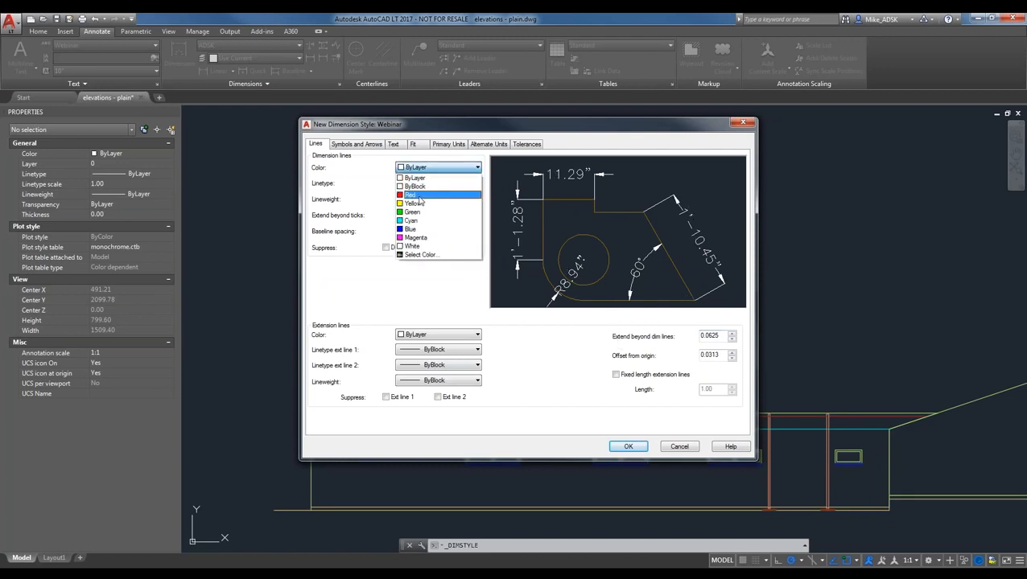
pyautogui.click(419, 196)
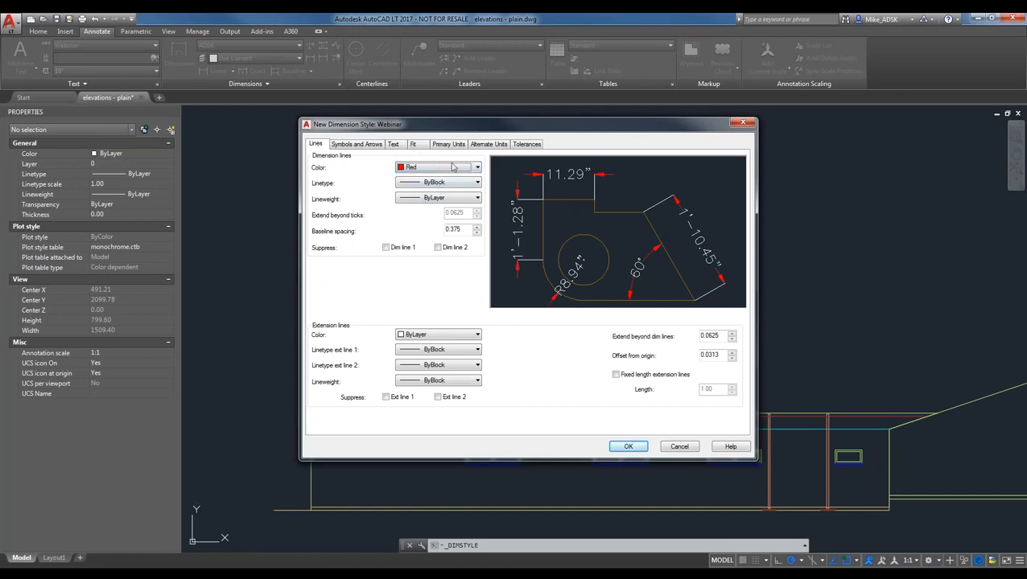
pyautogui.click(450, 198)
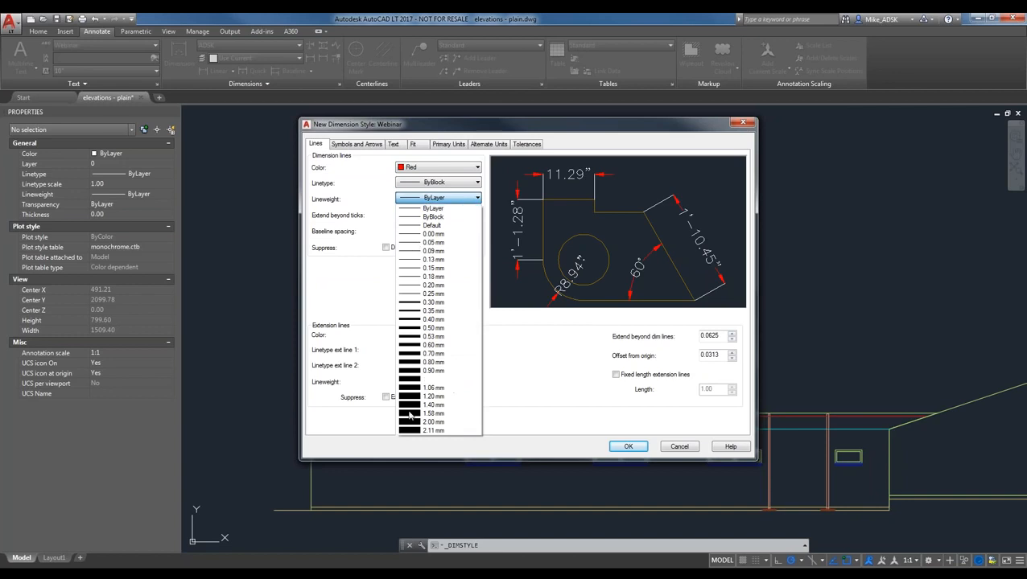
pyautogui.click(433, 430)
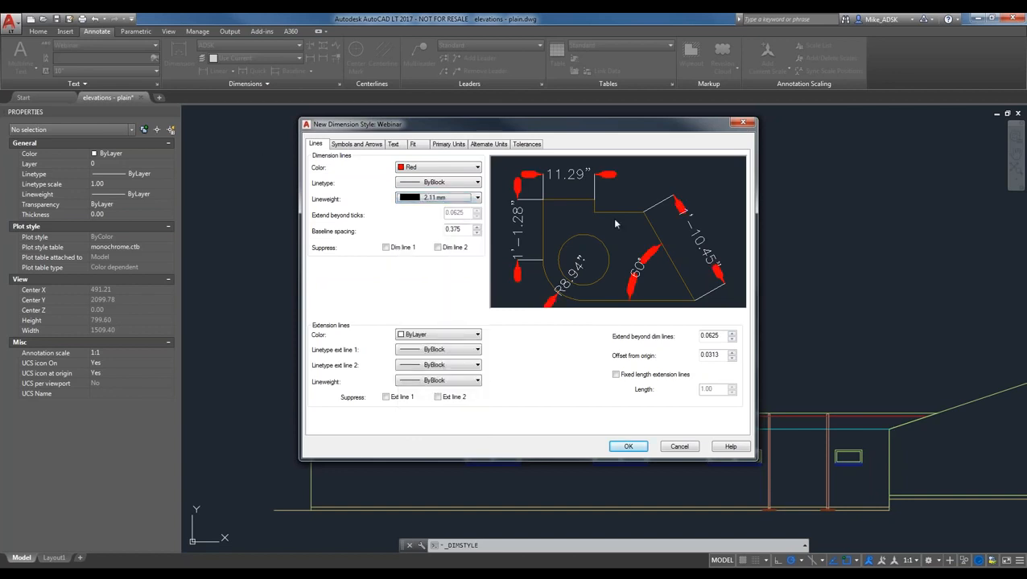
pyautogui.click(471, 198)
pyautogui.click(433, 211)
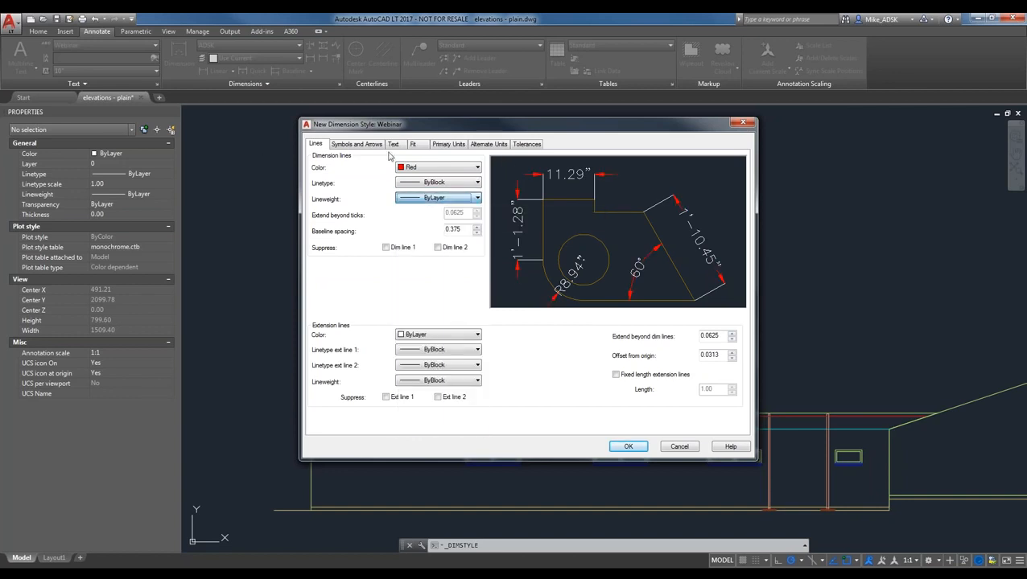
pyautogui.click(431, 168)
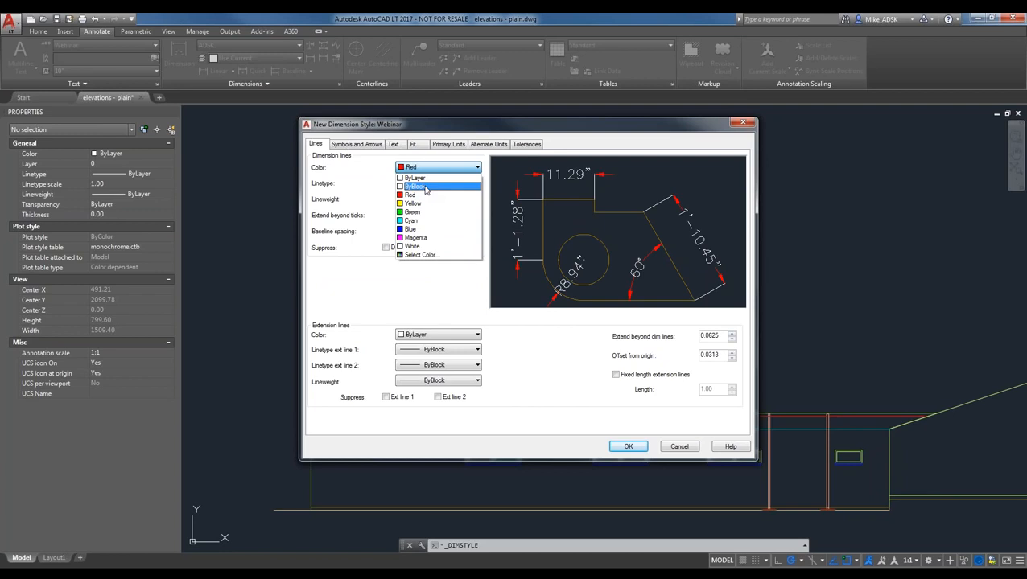
pyautogui.click(418, 178)
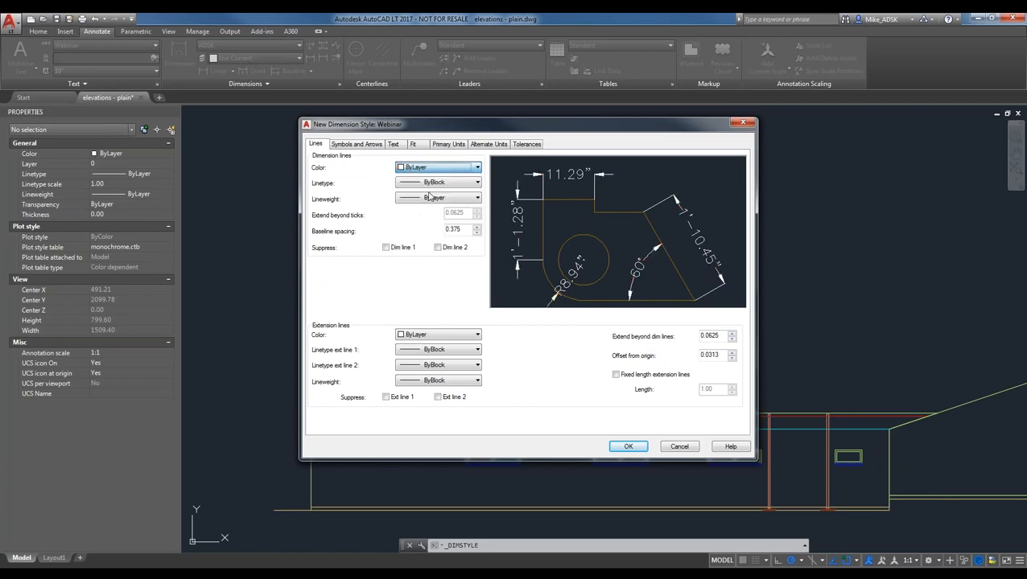
# - Keep extension line colour ByLayer and toggle suppression of each extension line and the first dimension line
pyautogui.click(426, 334)
pyautogui.click(424, 342)
pyautogui.click(385, 396)
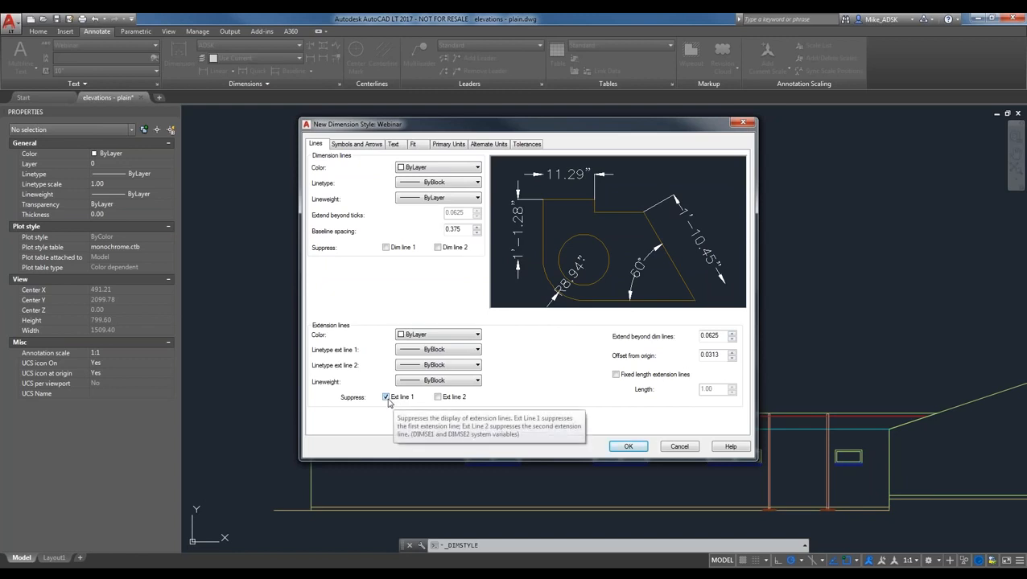
pyautogui.click(401, 398)
pyautogui.click(440, 397)
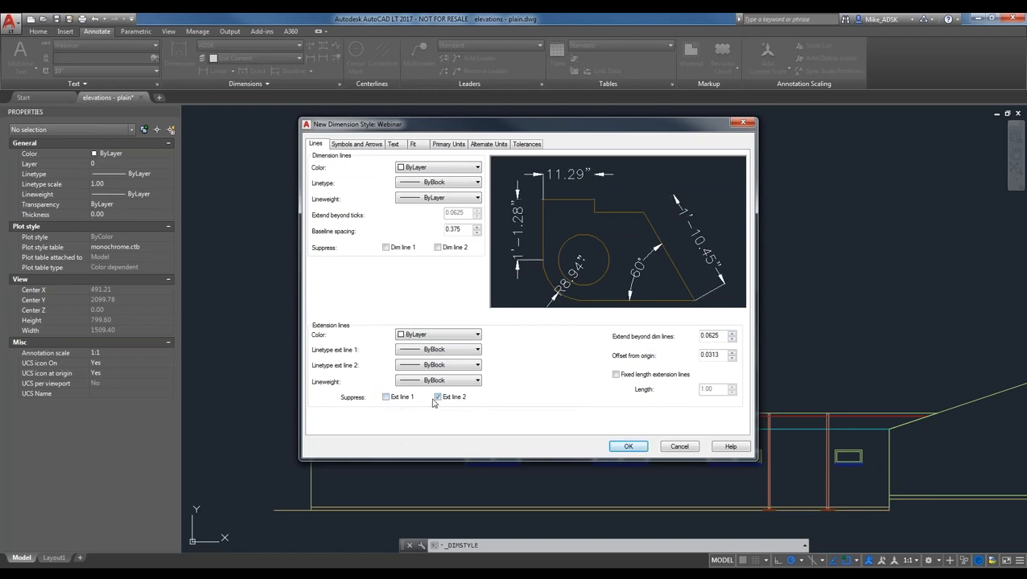
pyautogui.click(449, 398)
pyautogui.click(387, 249)
pyautogui.click(387, 248)
# - Suppress both dimension lines and both extension lines, restore them all, then view Symbols and Arrows
pyautogui.click(438, 247)
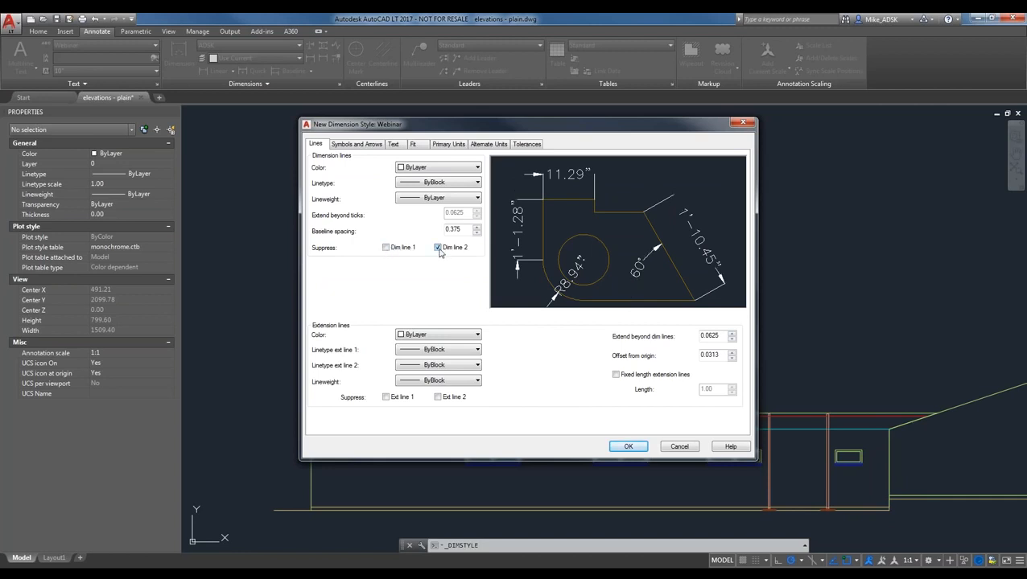
pyautogui.click(387, 247)
pyautogui.click(387, 397)
pyautogui.click(438, 398)
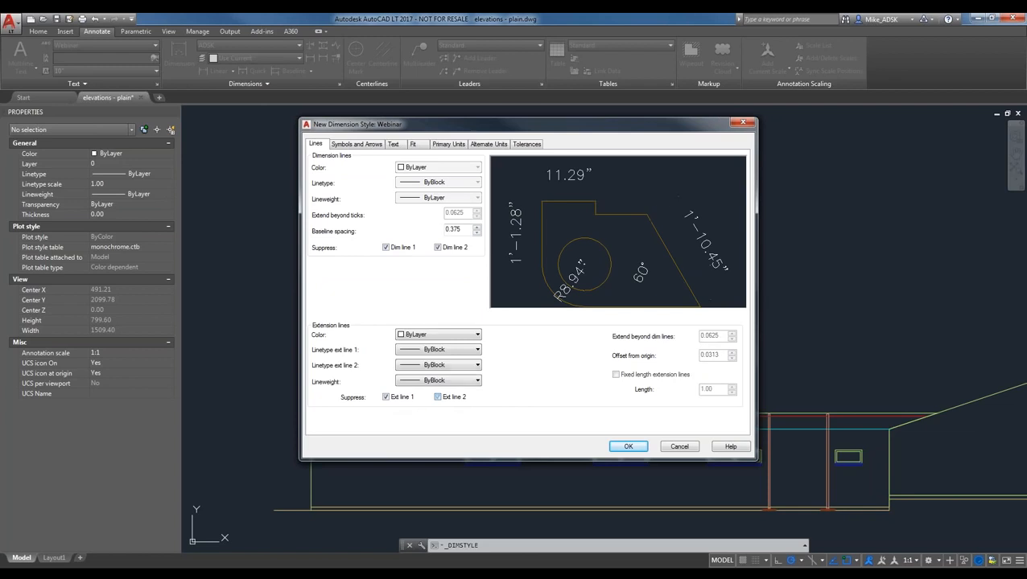
pyautogui.click(386, 397)
pyautogui.click(437, 398)
pyautogui.click(437, 247)
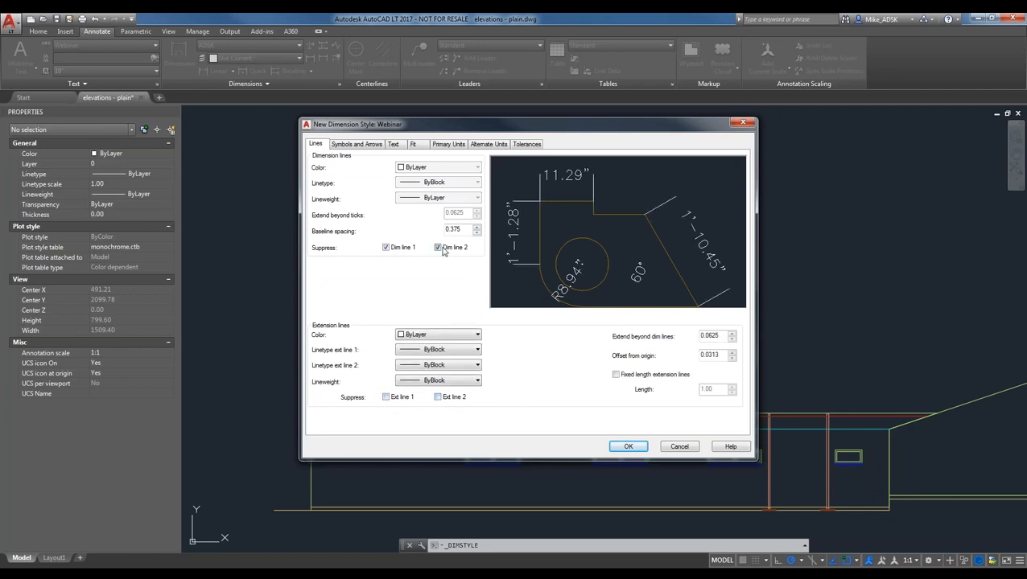
pyautogui.click(386, 248)
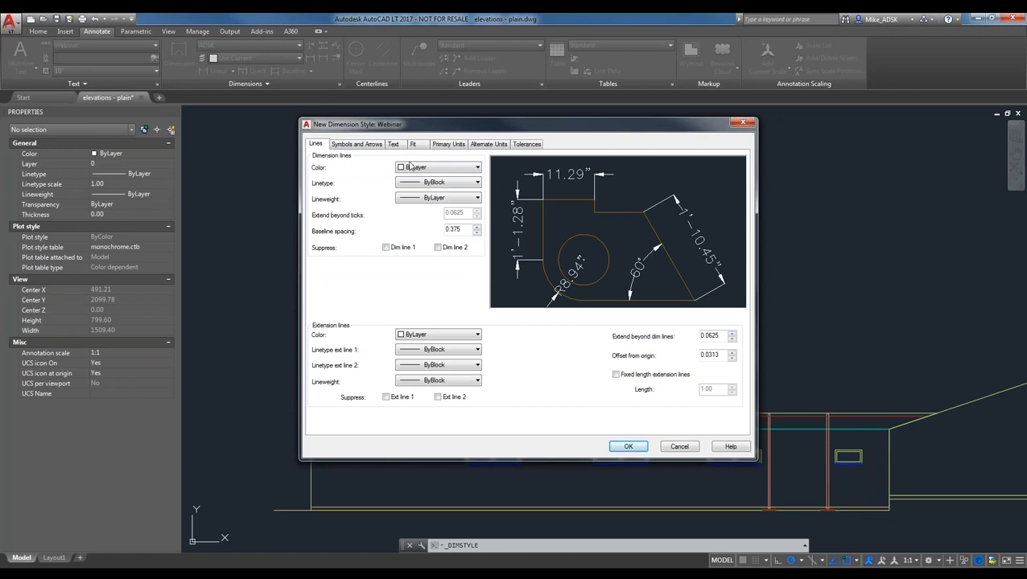
pyautogui.click(356, 144)
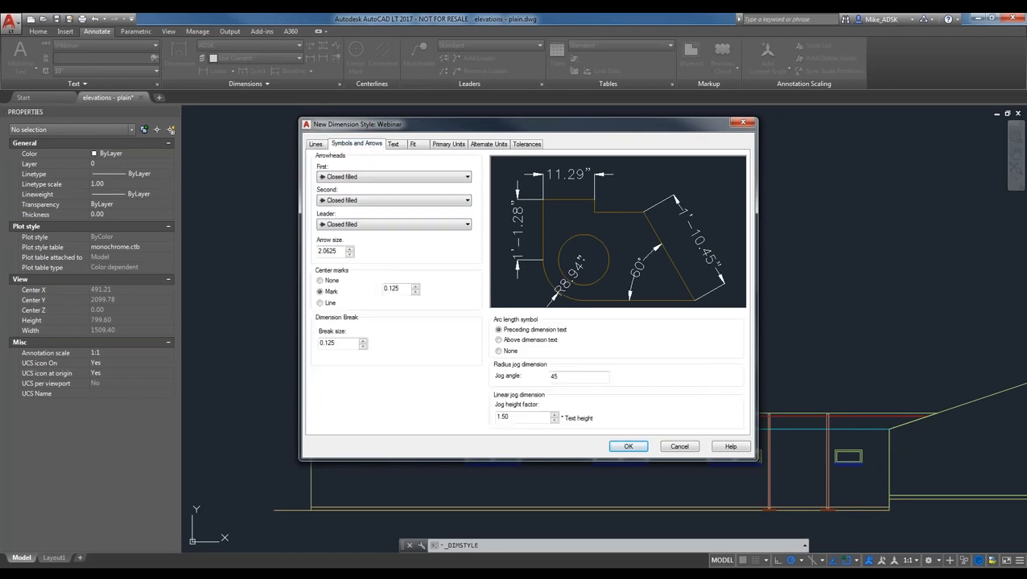
# - Preview Closed blank and Dot arrowheads, then reset both arrowheads to Closed filled
pyautogui.click(390, 177)
pyautogui.click(355, 197)
pyautogui.click(389, 200)
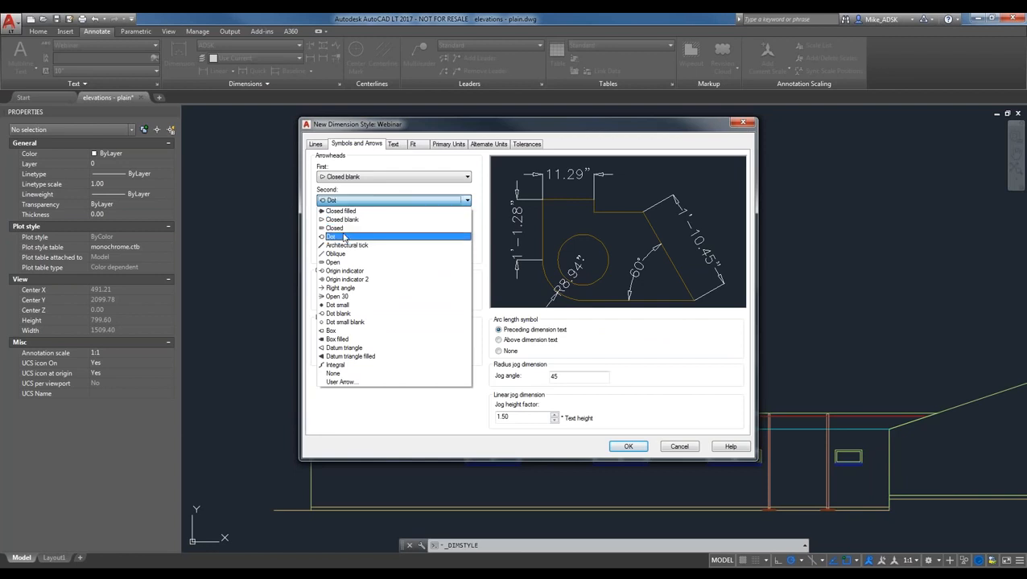
pyautogui.click(344, 237)
pyautogui.click(367, 200)
pyautogui.click(346, 217)
pyautogui.click(369, 177)
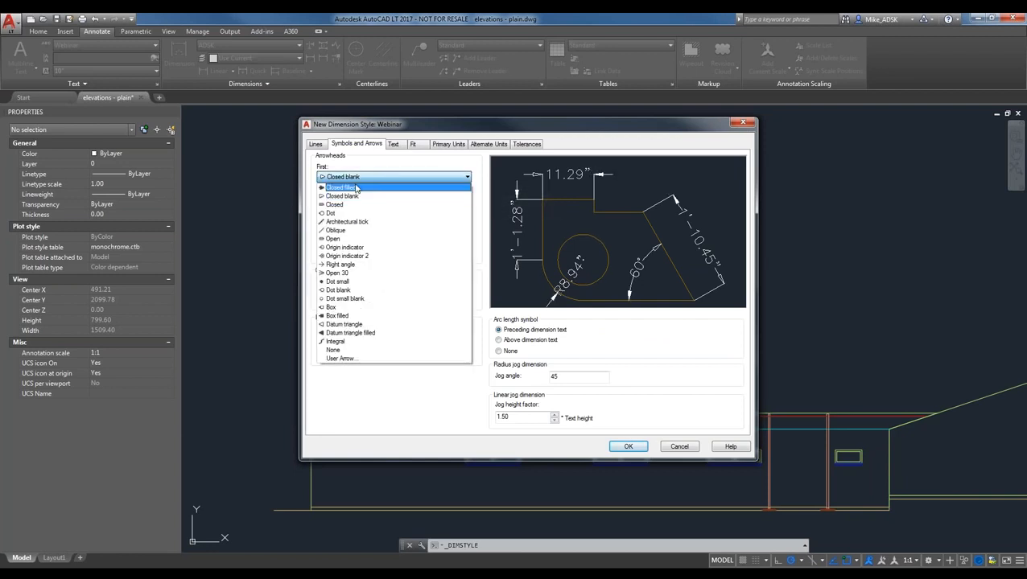
pyautogui.click(351, 186)
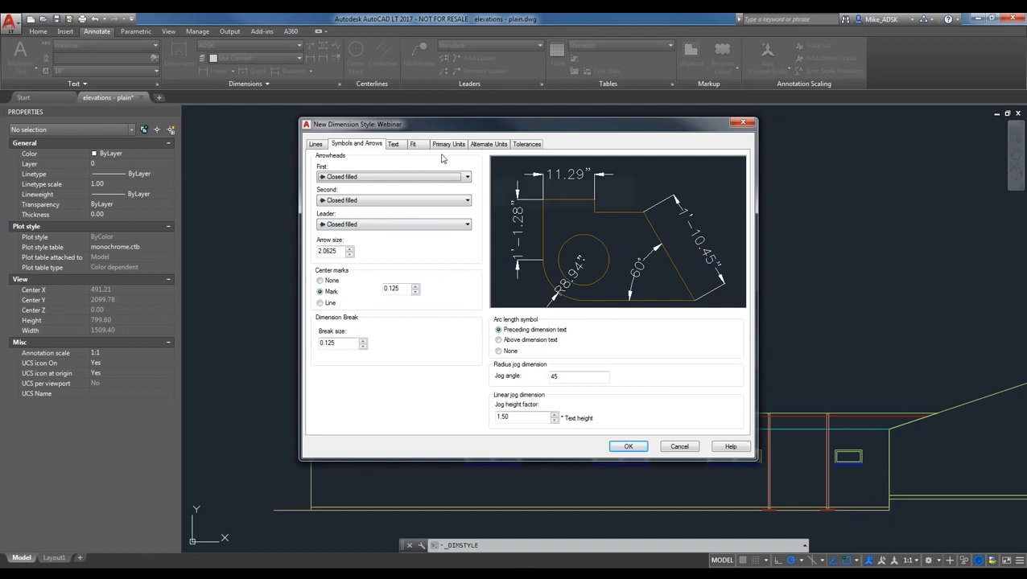
pyautogui.click(393, 146)
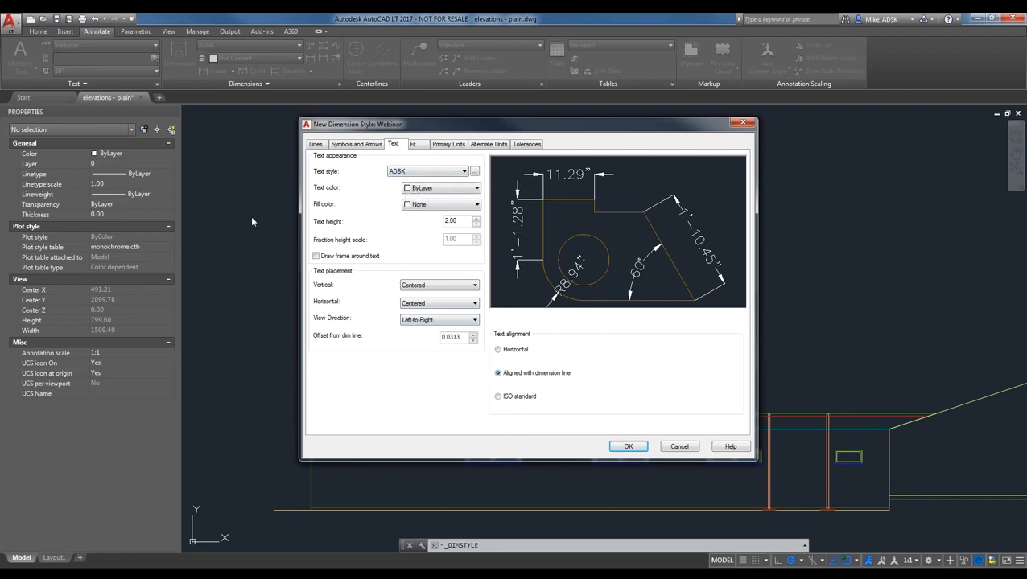
# - Choose the Webinar text style for the dimension text
pyautogui.click(406, 171)
pyautogui.click(416, 173)
pyautogui.click(416, 173)
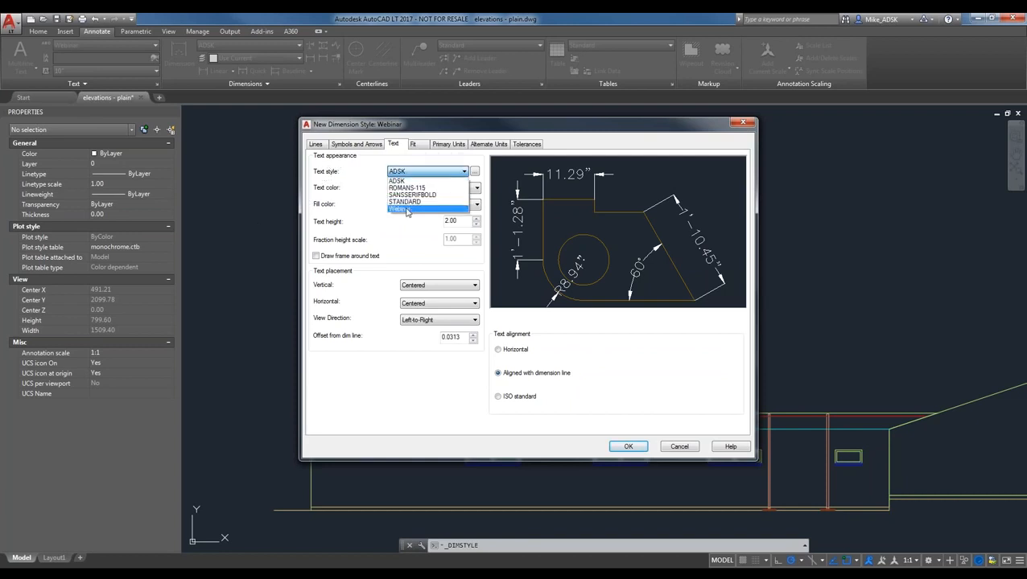
pyautogui.click(410, 207)
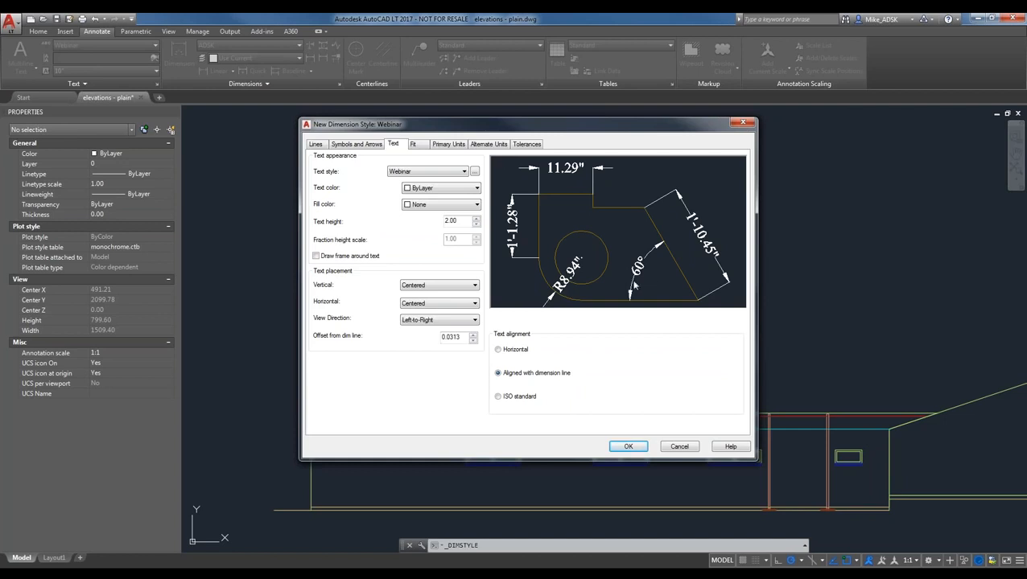
# - Try Red as the dimension text colour, then set it back to ByLayer
pyautogui.click(434, 188)
pyautogui.click(425, 215)
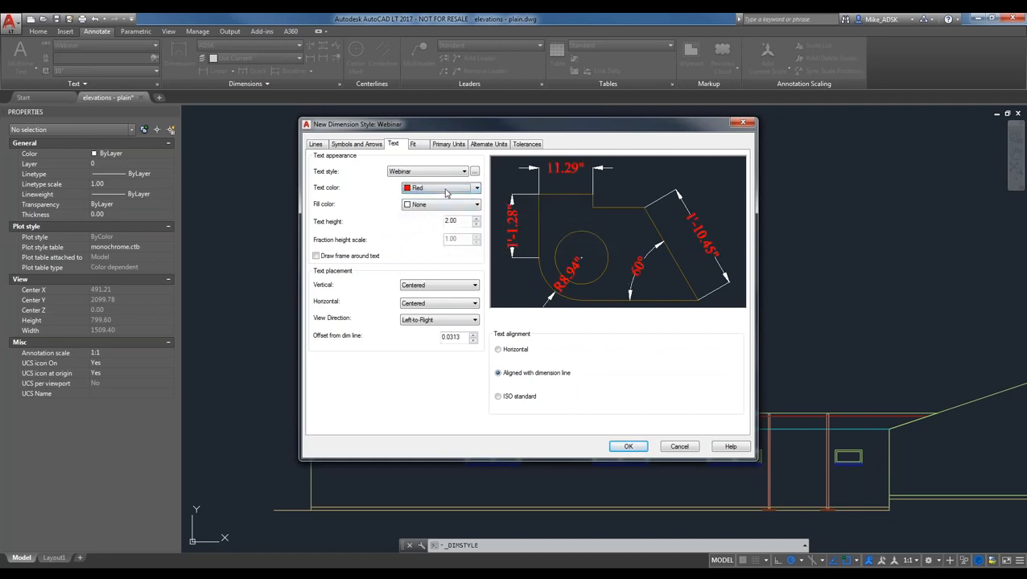
pyautogui.click(445, 193)
pyautogui.click(433, 199)
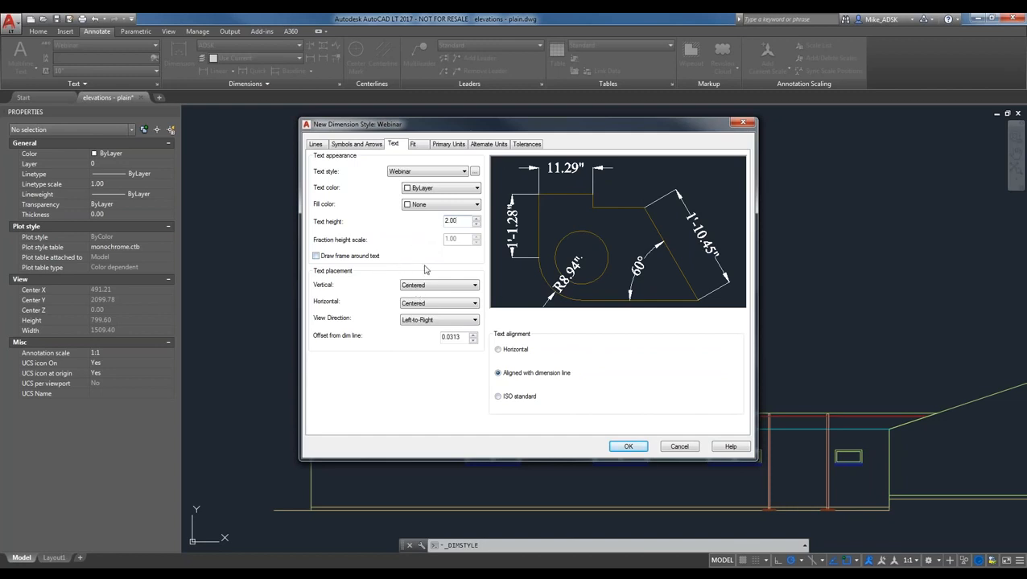
# - Try Outside vertical text placement, revert to Centered, and try Horizontal and ISO standard alignment
pyautogui.click(463, 289)
pyautogui.click(437, 288)
pyautogui.click(434, 312)
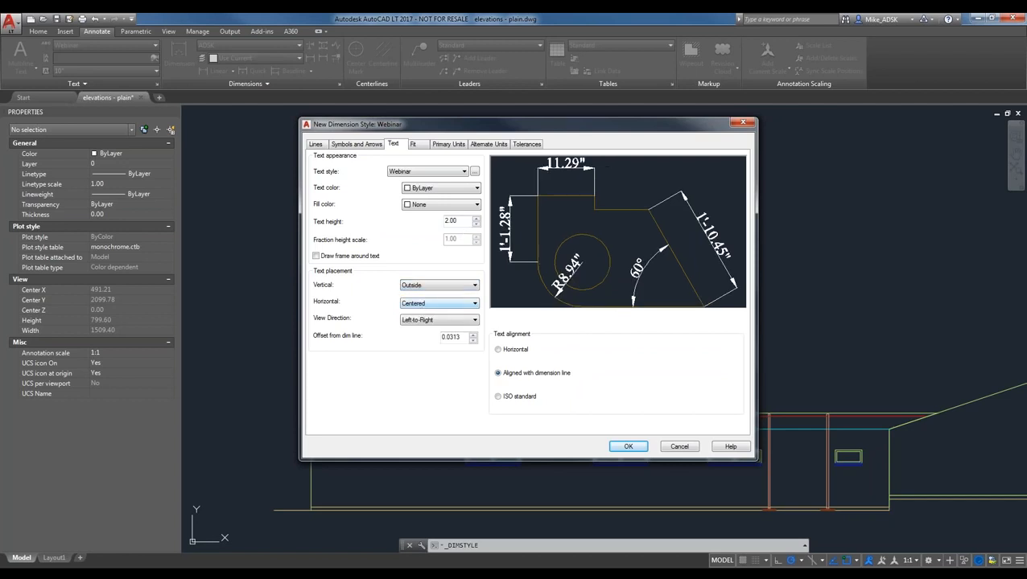
pyautogui.click(439, 288)
pyautogui.click(426, 296)
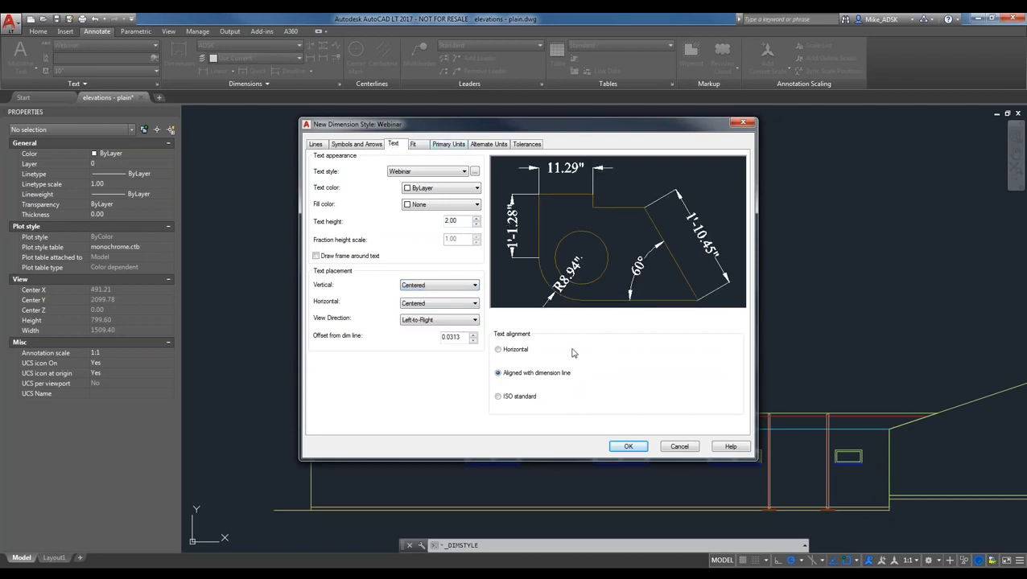
pyautogui.click(518, 351)
pyautogui.click(515, 397)
pyautogui.click(414, 145)
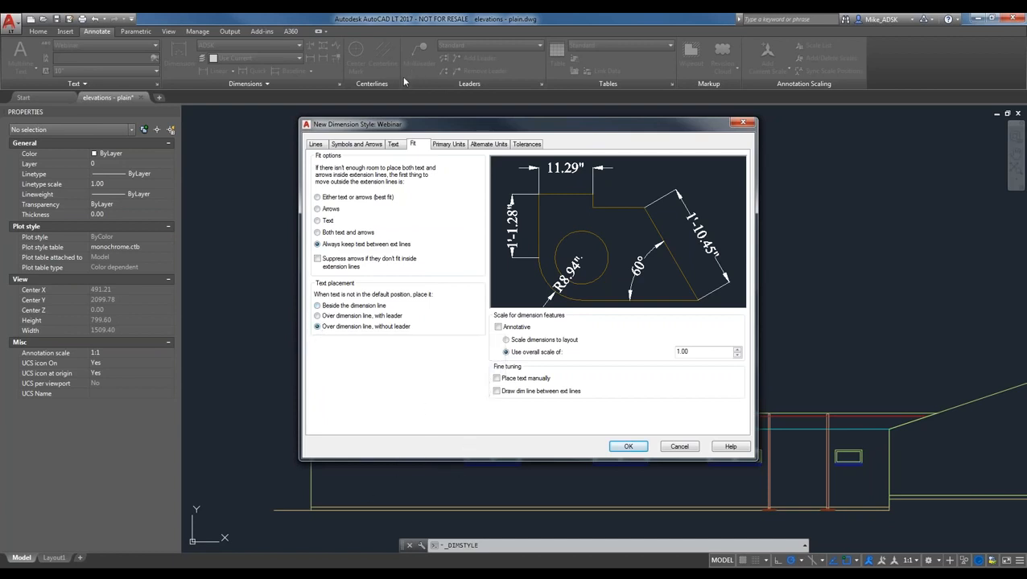
# - Try Architectural as the primary linear unit format, revert to Engineering, then view Alternate Units
pyautogui.click(448, 144)
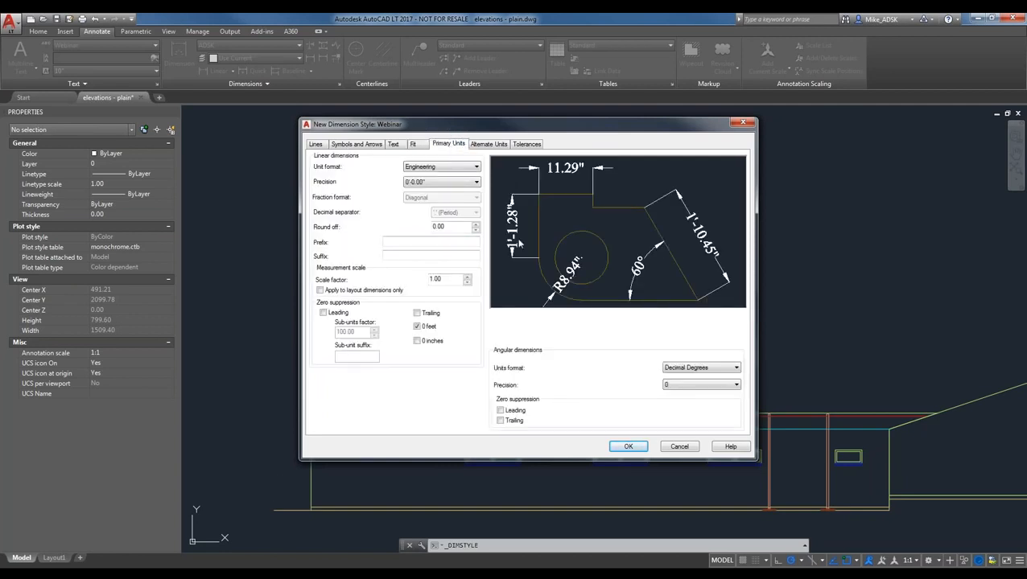
pyautogui.click(464, 168)
pyautogui.click(465, 169)
pyautogui.click(464, 169)
pyautogui.click(464, 169)
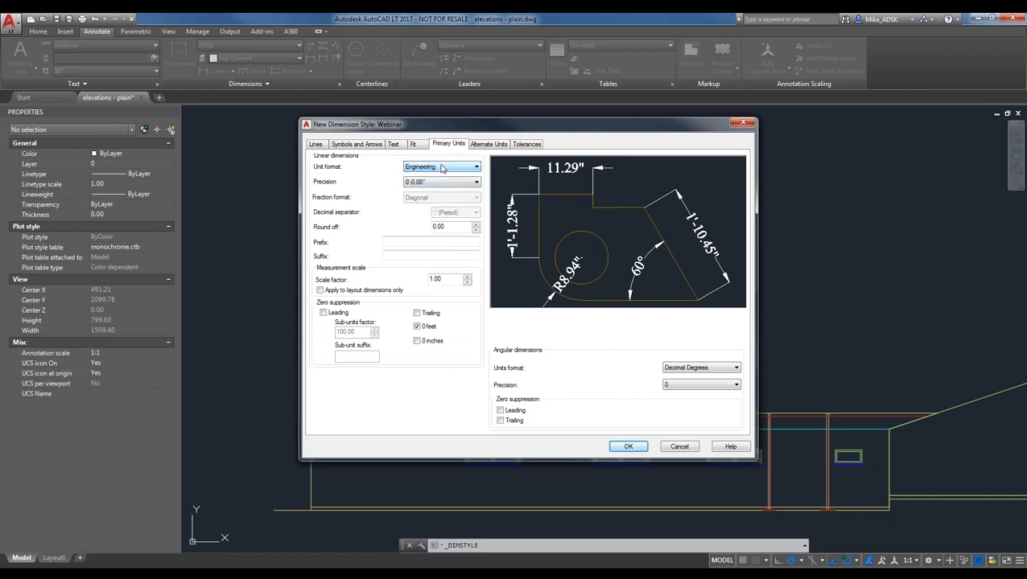
pyautogui.click(464, 167)
pyautogui.click(427, 197)
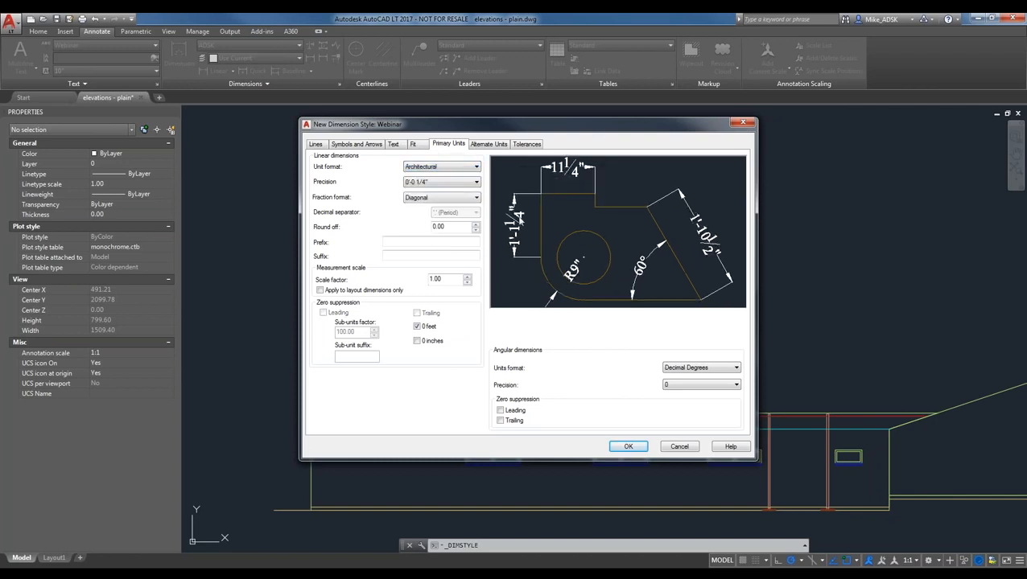
pyautogui.click(447, 169)
pyautogui.click(420, 190)
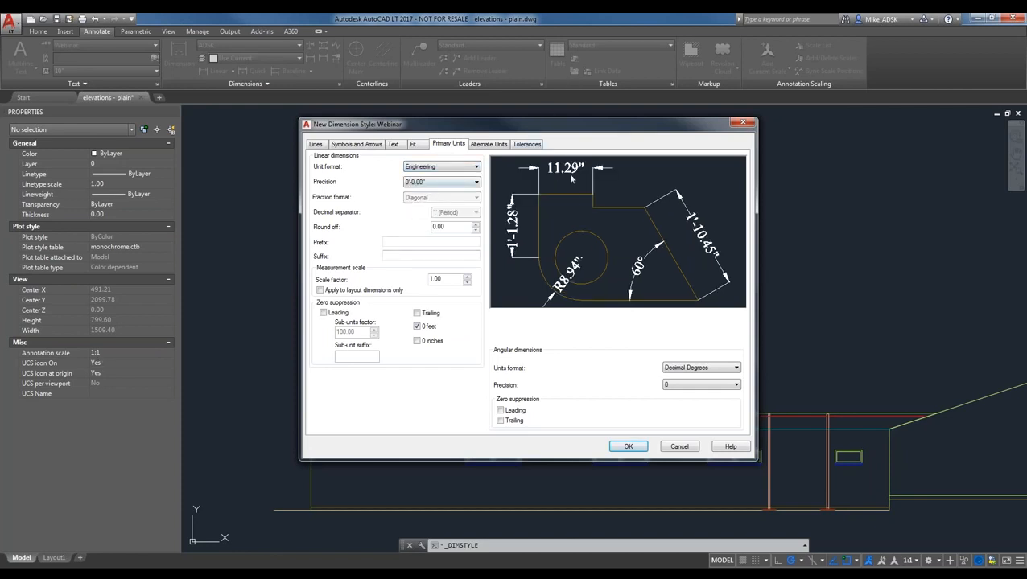
pyautogui.click(485, 145)
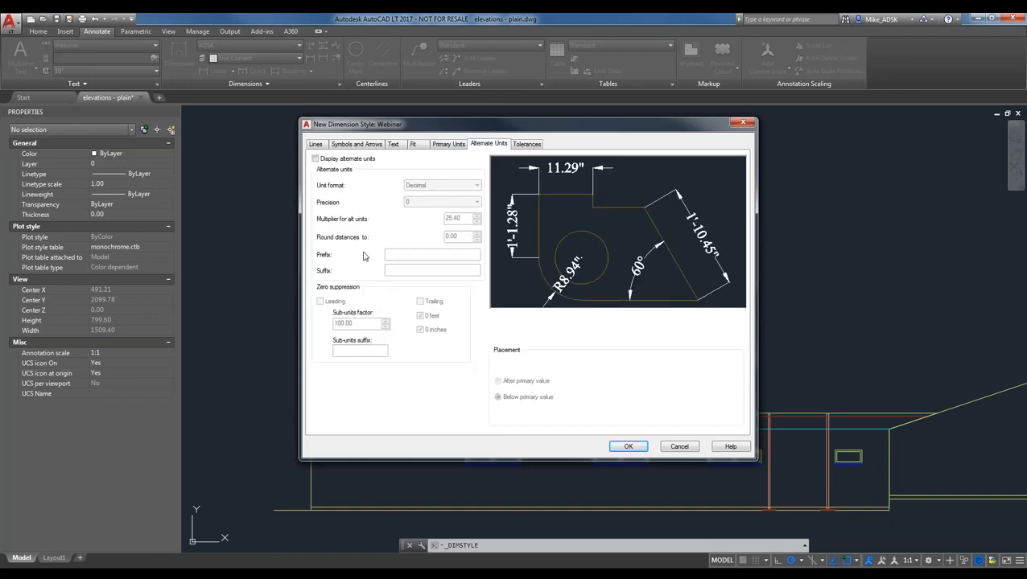
# - Try displaying Architectural Stacked alternate units after and below primary values, then turn them off
pyautogui.click(449, 145)
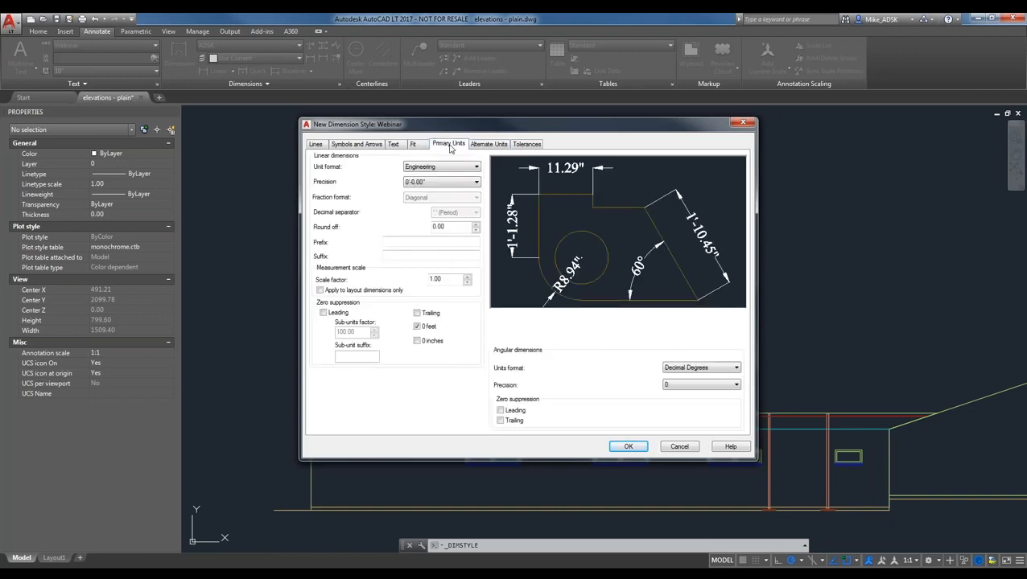
pyautogui.click(482, 145)
pyautogui.click(315, 159)
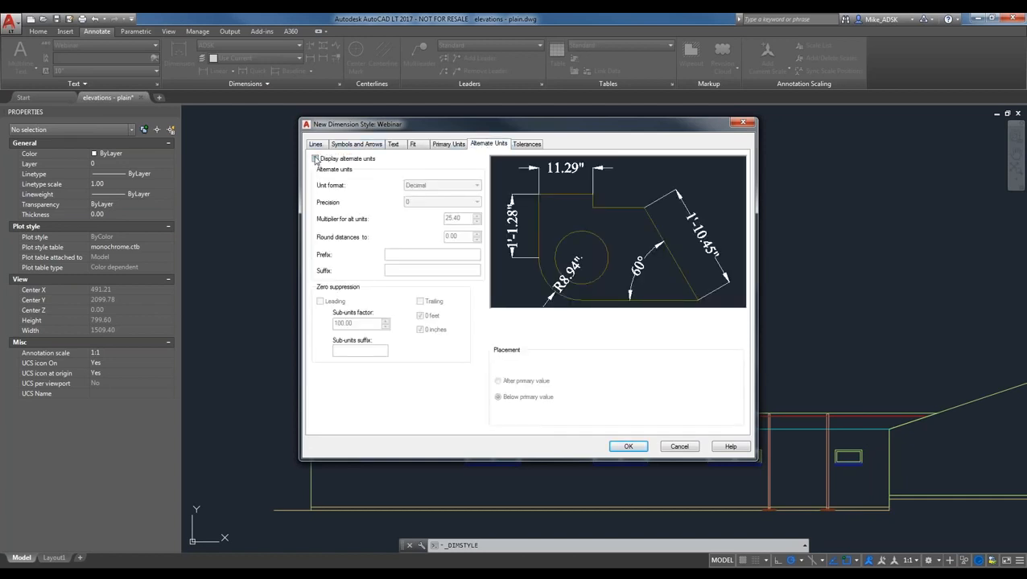
pyautogui.click(451, 186)
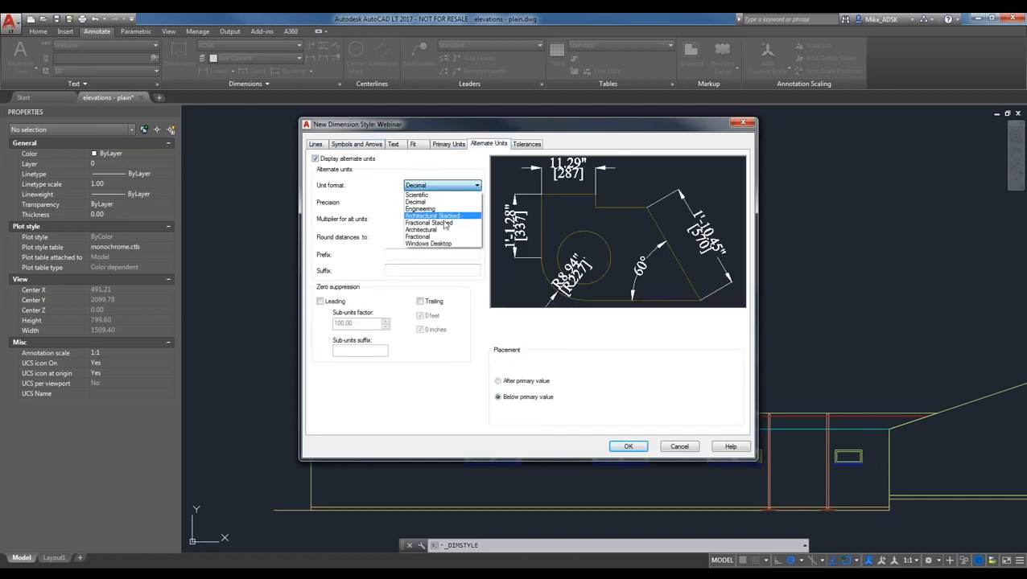
pyautogui.click(430, 219)
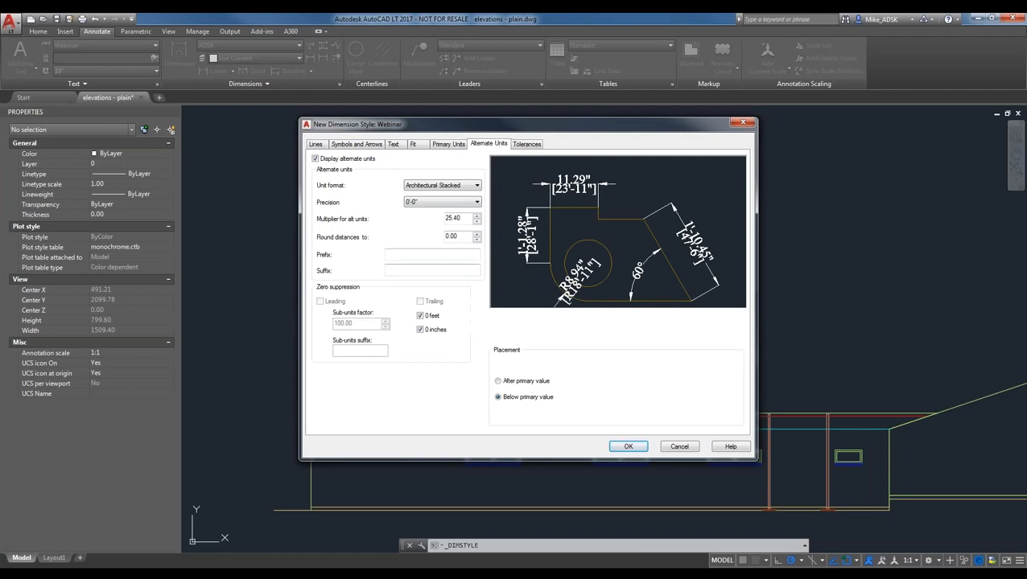
pyautogui.click(519, 381)
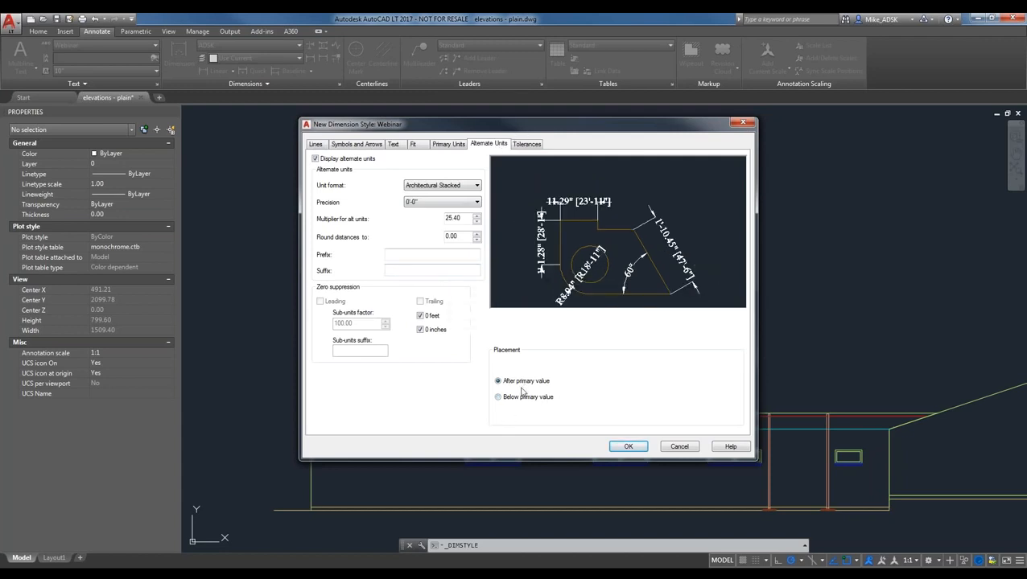
pyautogui.click(500, 397)
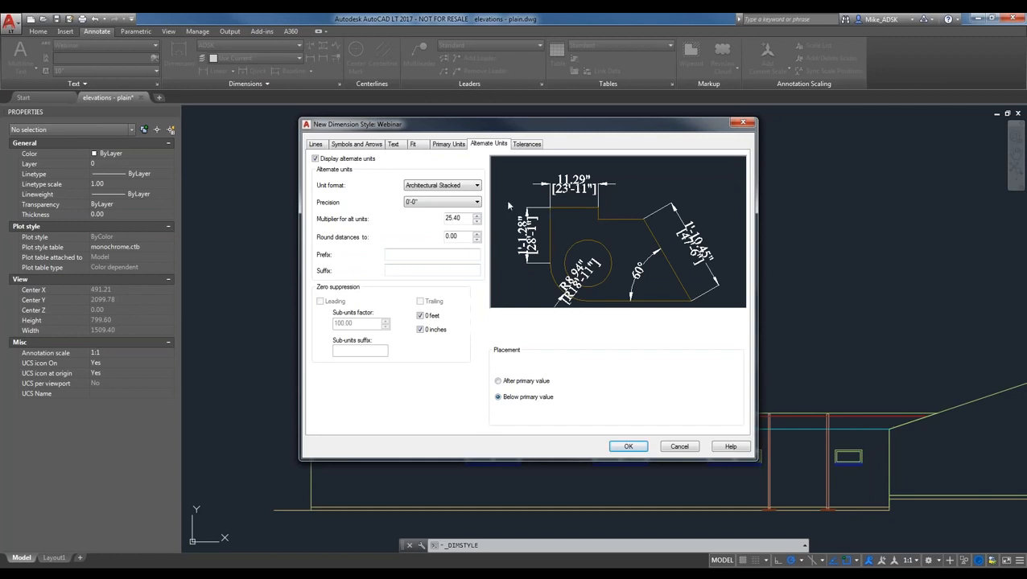
pyautogui.click(316, 159)
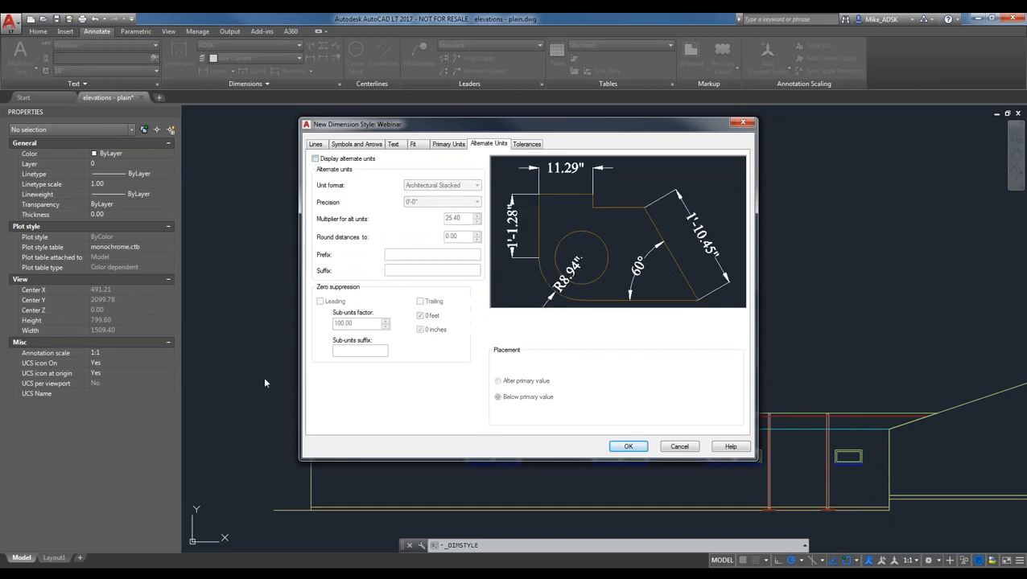
# - Try Deviation and Limits tolerance methods, reset to None, and save the Webinar style
pyautogui.click(527, 144)
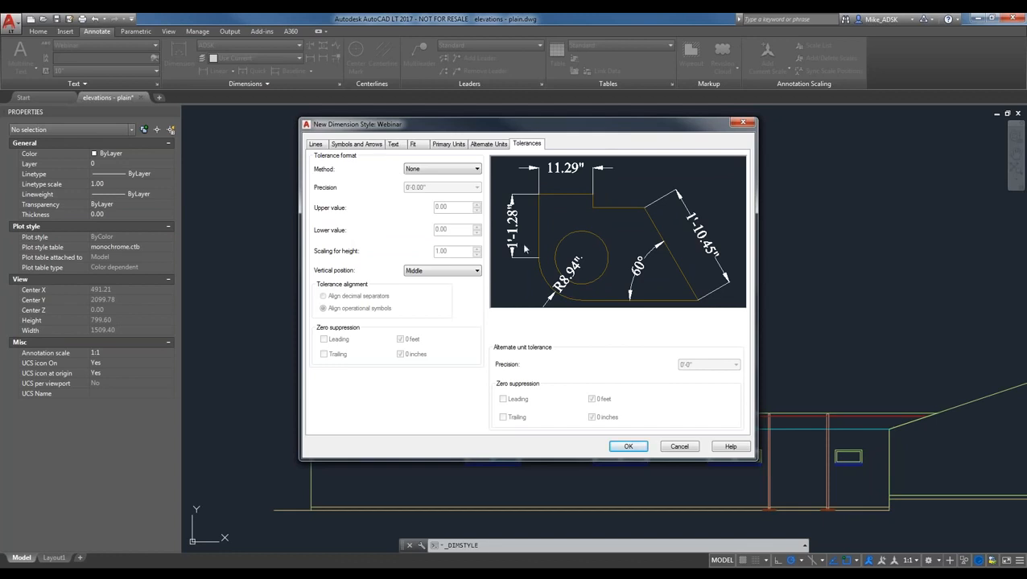
pyautogui.click(416, 172)
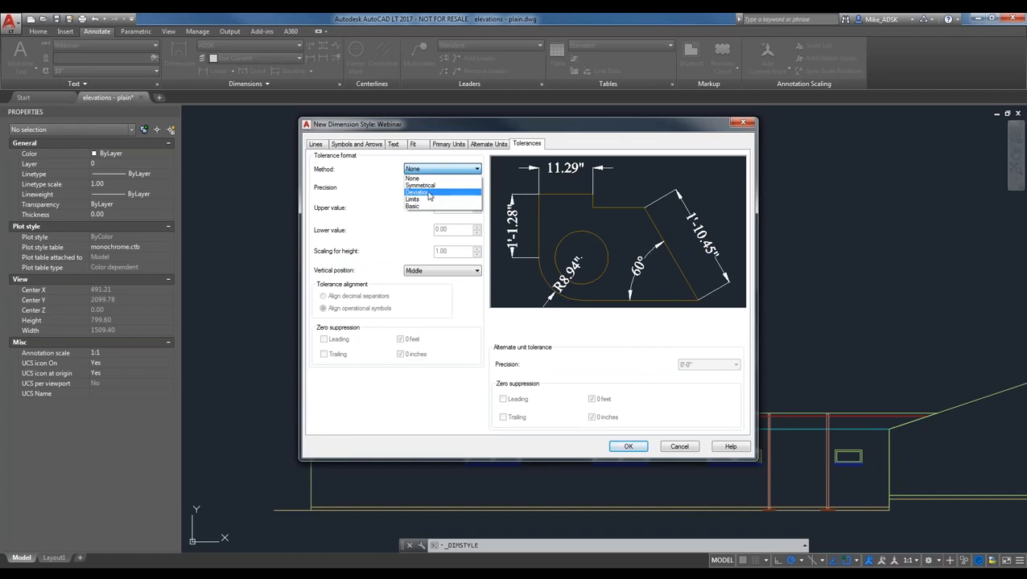
pyautogui.click(429, 195)
pyautogui.click(447, 172)
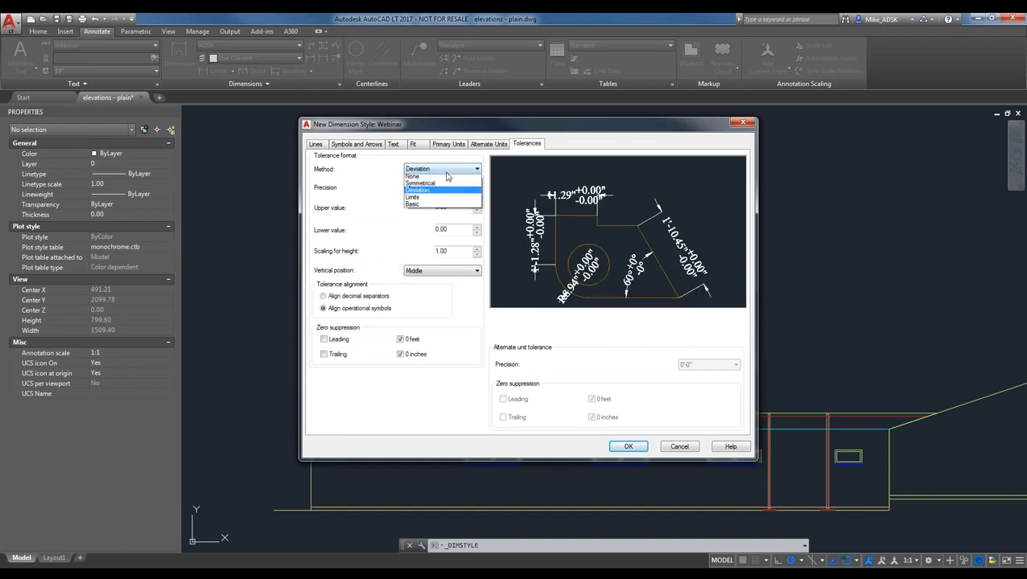
pyautogui.click(424, 197)
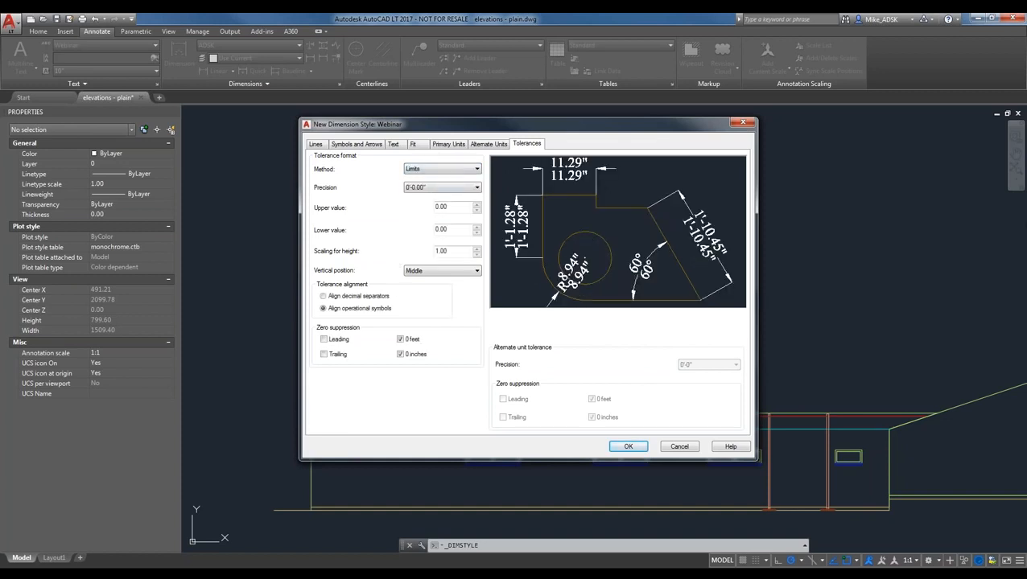
pyautogui.click(427, 169)
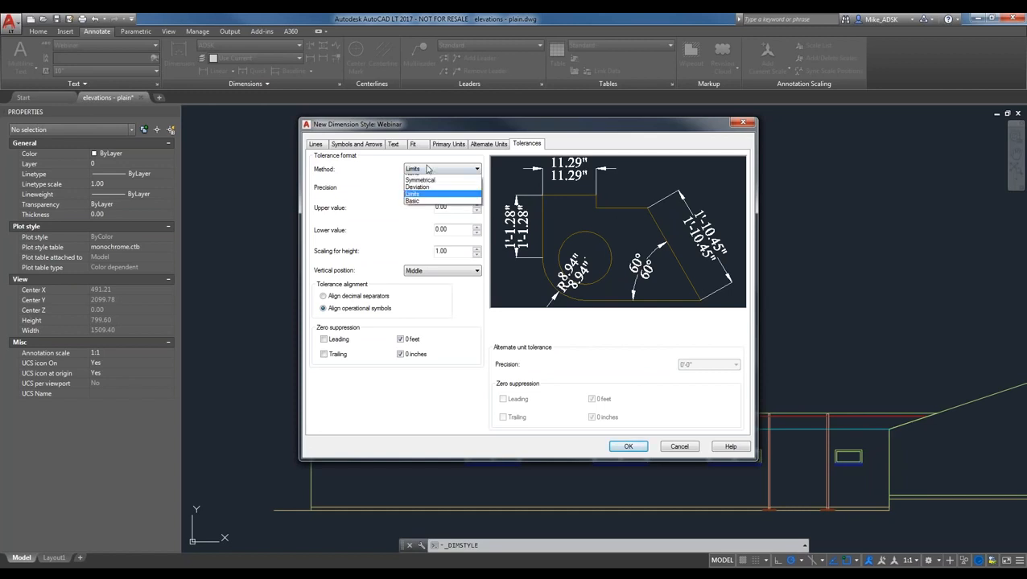
pyautogui.click(442, 176)
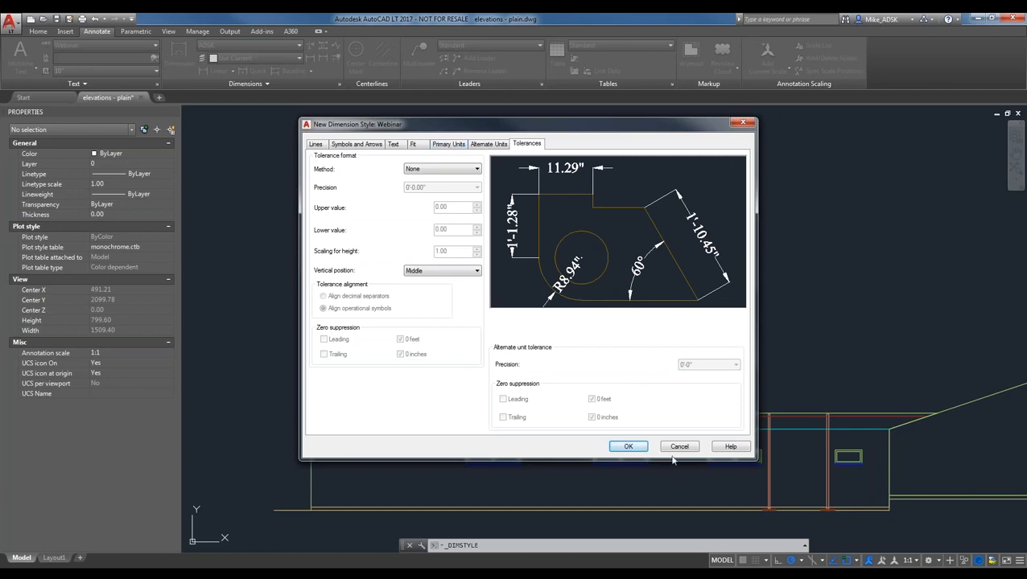
pyautogui.click(625, 447)
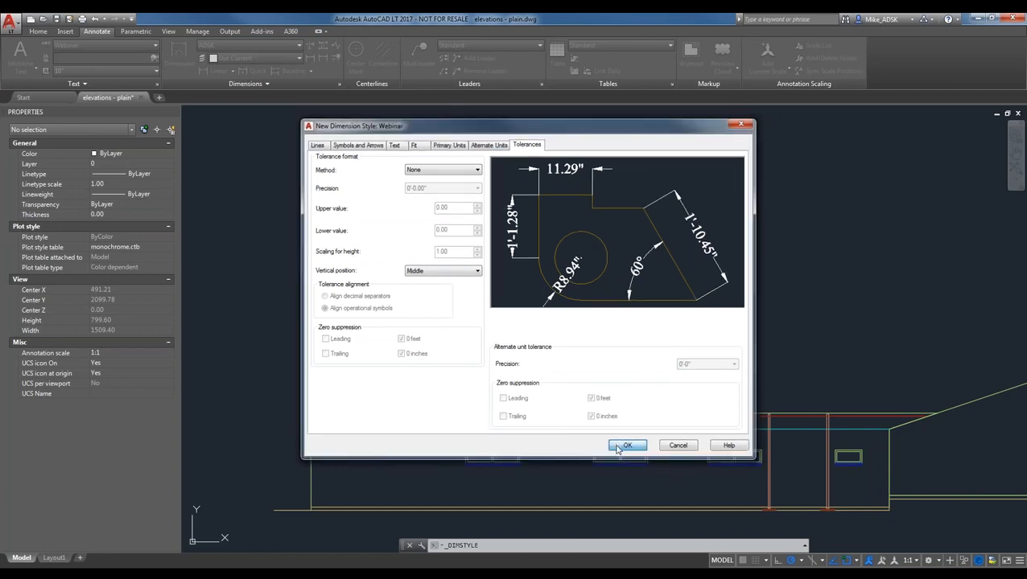
pyautogui.click(407, 264)
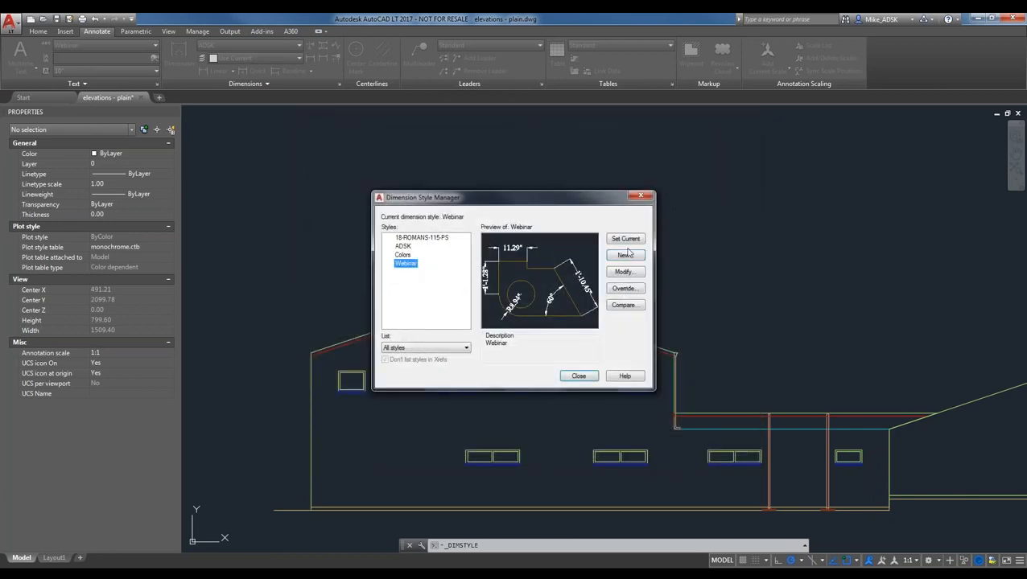
# - Close the Dimension Style Manager and check the ribbon's dimension style and layer lists unchanged
pyautogui.click(579, 376)
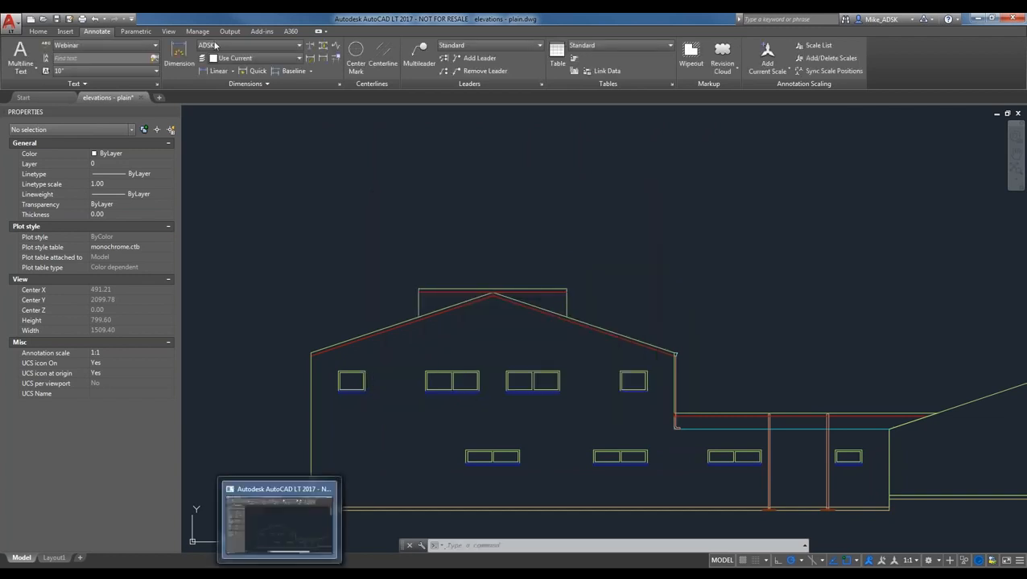
pyautogui.click(229, 48)
pyautogui.click(243, 46)
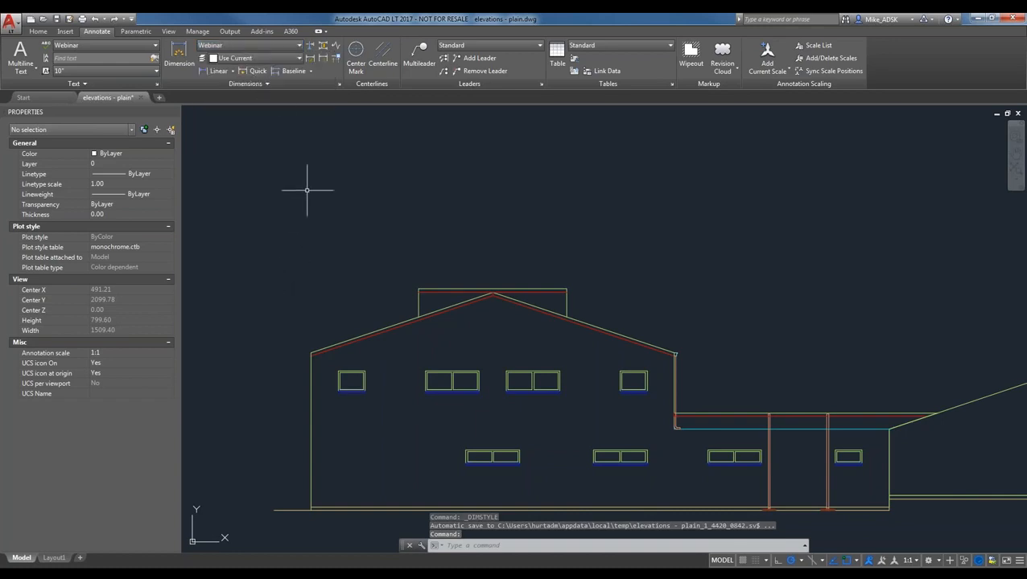
pyautogui.click(264, 60)
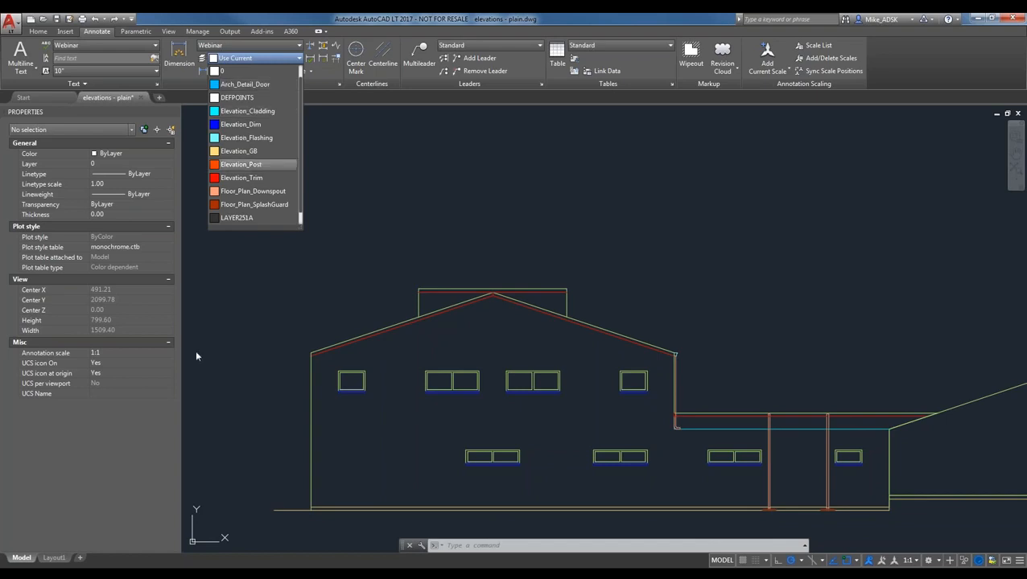
pyautogui.click(359, 136)
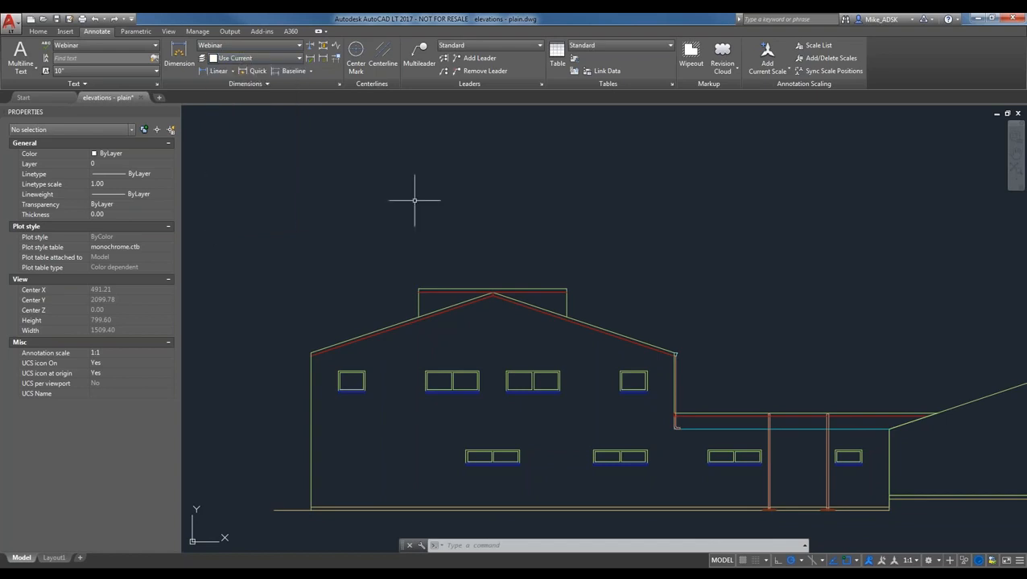
pyautogui.click(232, 71)
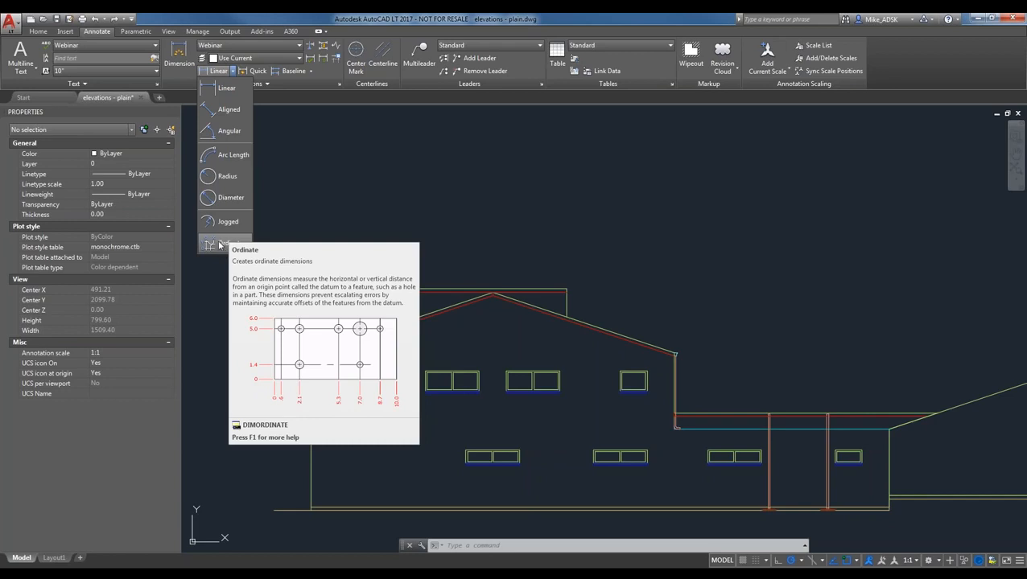
# - Add a 4'-0.00" linear dimension between the top corners of the leftmost upper window
pyautogui.click(225, 86)
pyautogui.scroll(2, 329, 282)
pyautogui.scroll(8, 378, 486)
pyautogui.moveTo(380, 391); pyautogui.dragTo(647, 527, button='middle')
pyautogui.scroll(-2, 648, 528)
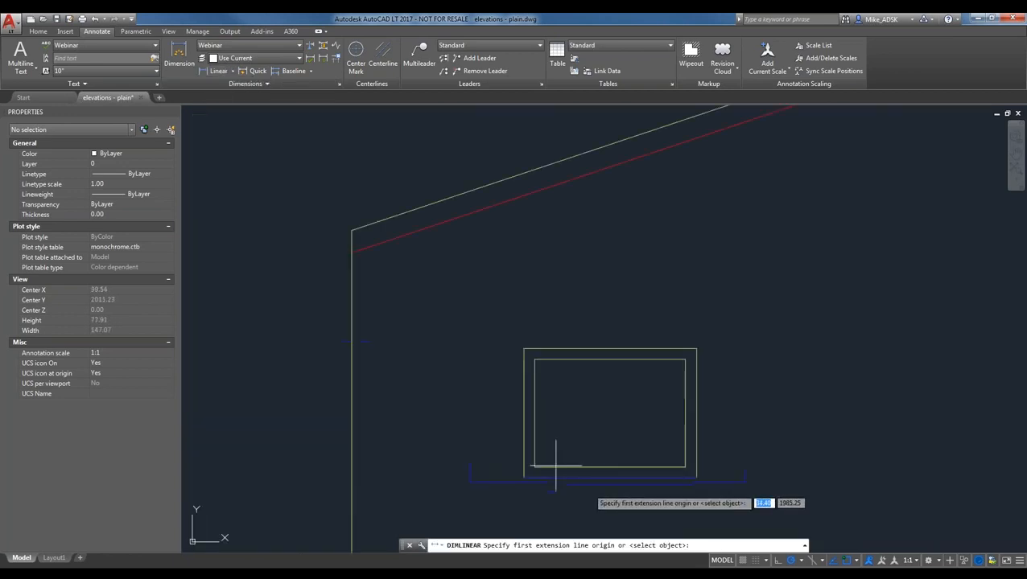
pyautogui.click(524, 348)
pyautogui.click(695, 348)
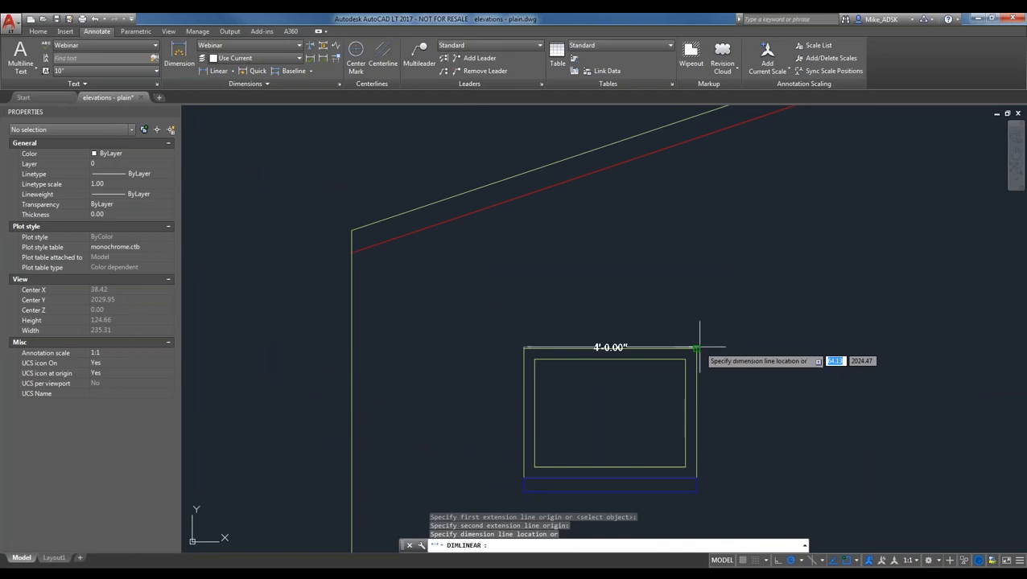
pyautogui.click(676, 279)
pyautogui.scroll(-3, 523, 294)
pyautogui.moveTo(514, 316); pyautogui.dragTo(409, 298, button='middle')
pyautogui.scroll(2, 409, 297)
pyautogui.moveTo(737, 374); pyautogui.dragTo(667, 376, button='middle')
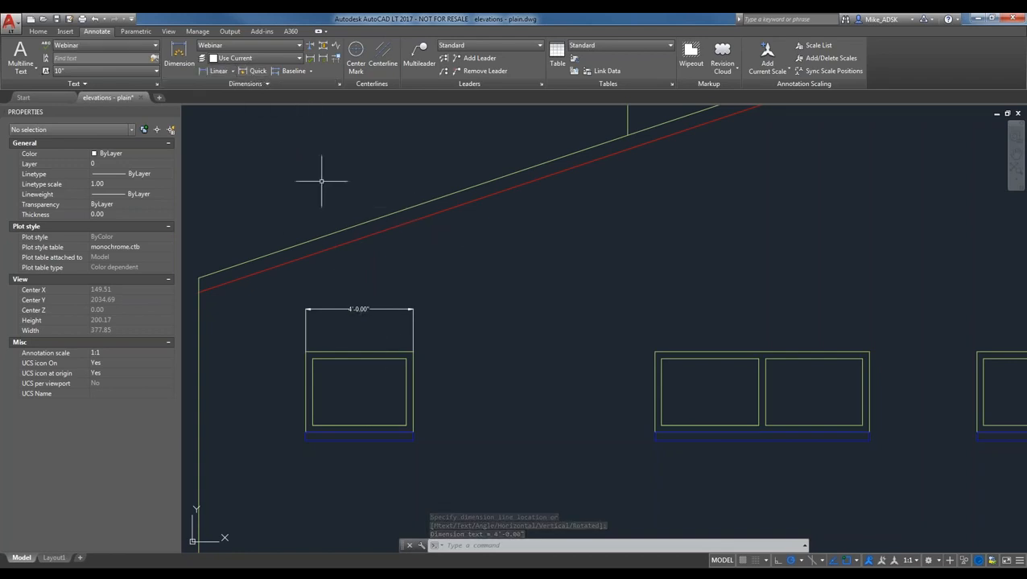
pyautogui.click(249, 70)
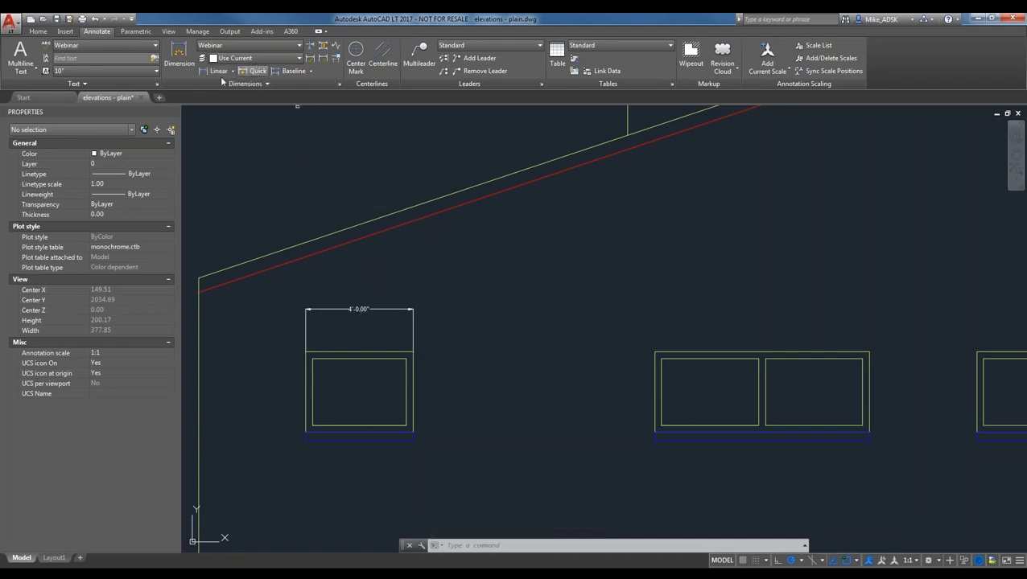
# - Quick-dimension the double window's frames, placing the 3.00" and 3'-7.50" chain above it
pyautogui.click(656, 354)
pyautogui.click(656, 357)
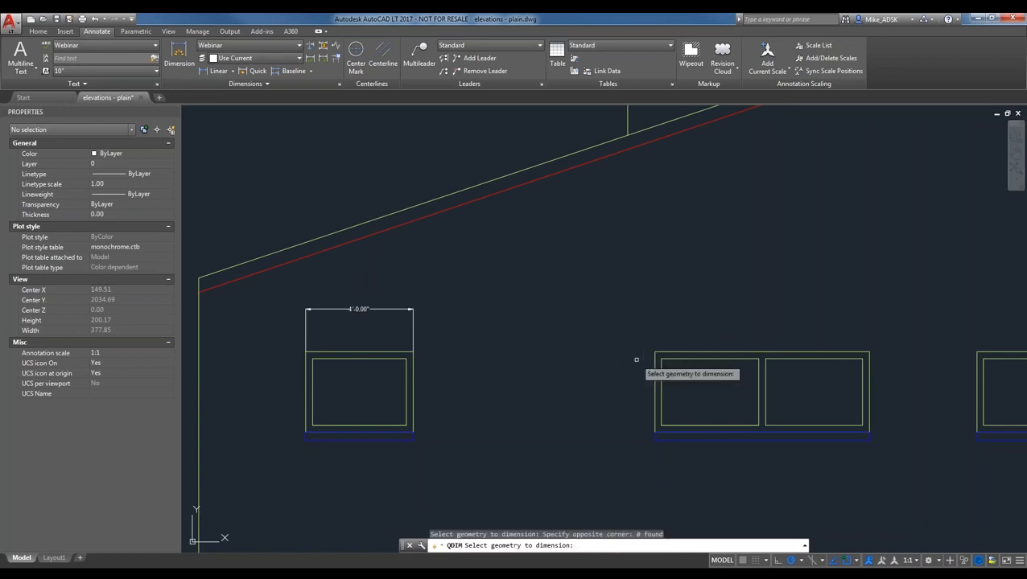
pyautogui.click(883, 390)
pyautogui.click(658, 359)
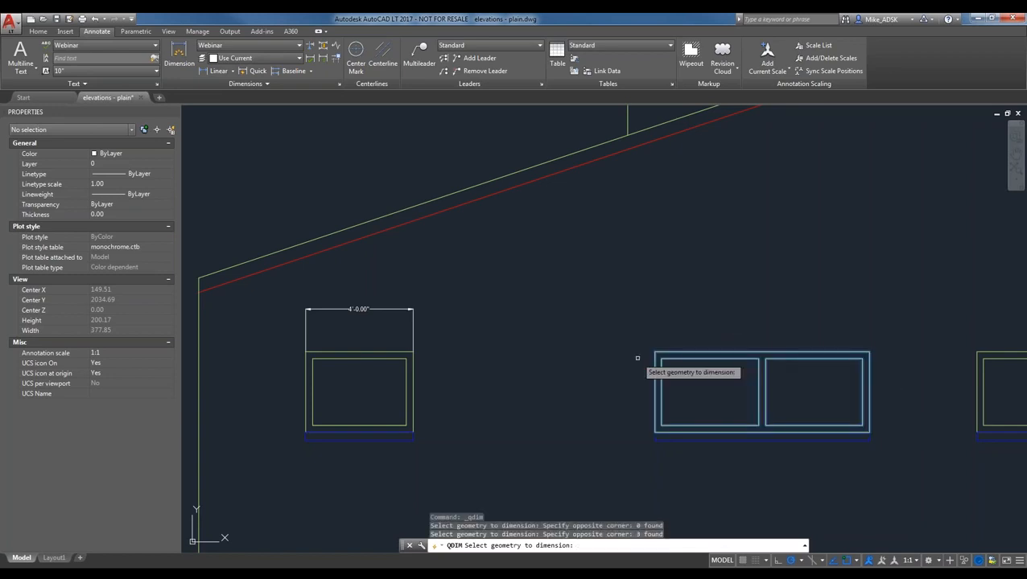
pyautogui.press('Return')
pyautogui.click(692, 283)
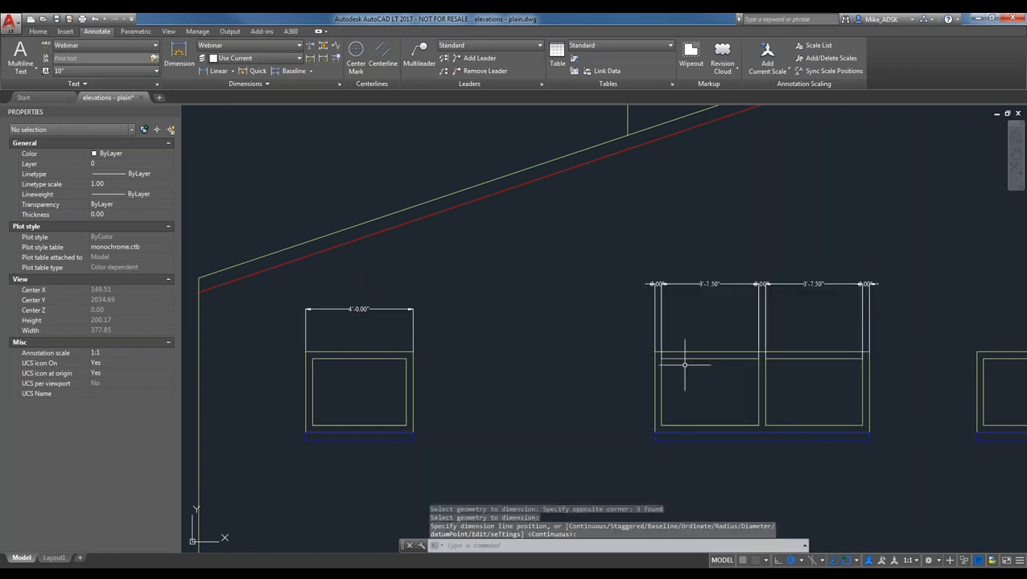
pyautogui.scroll(2, 738, 306)
pyautogui.moveTo(822, 300); pyautogui.dragTo(668, 306, button='middle')
pyautogui.scroll(2, 672, 307)
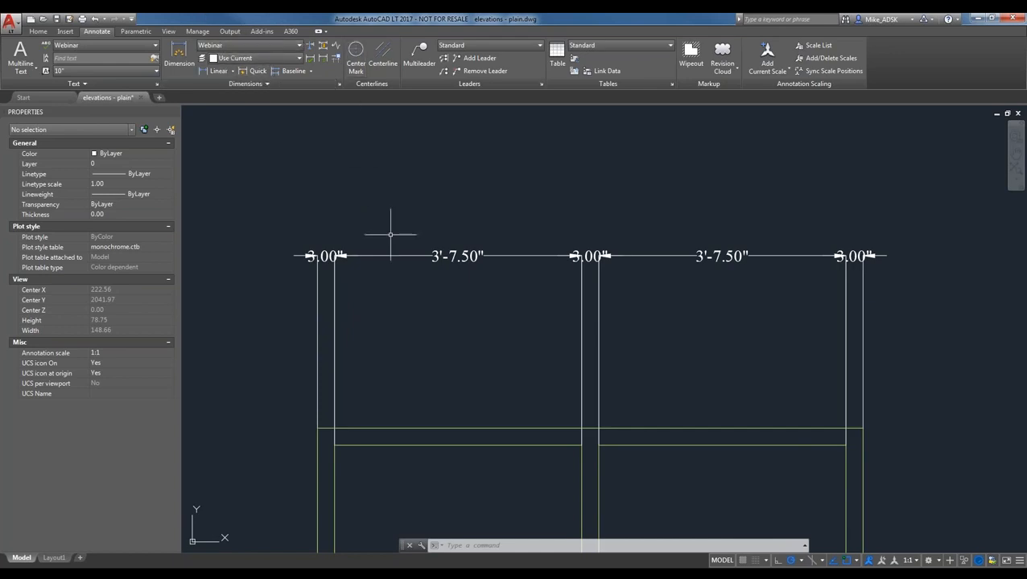
pyautogui.scroll(-2, 391, 230)
# - Browse the baseline, continue and dimension-type options in the ribbon
pyautogui.click(306, 72)
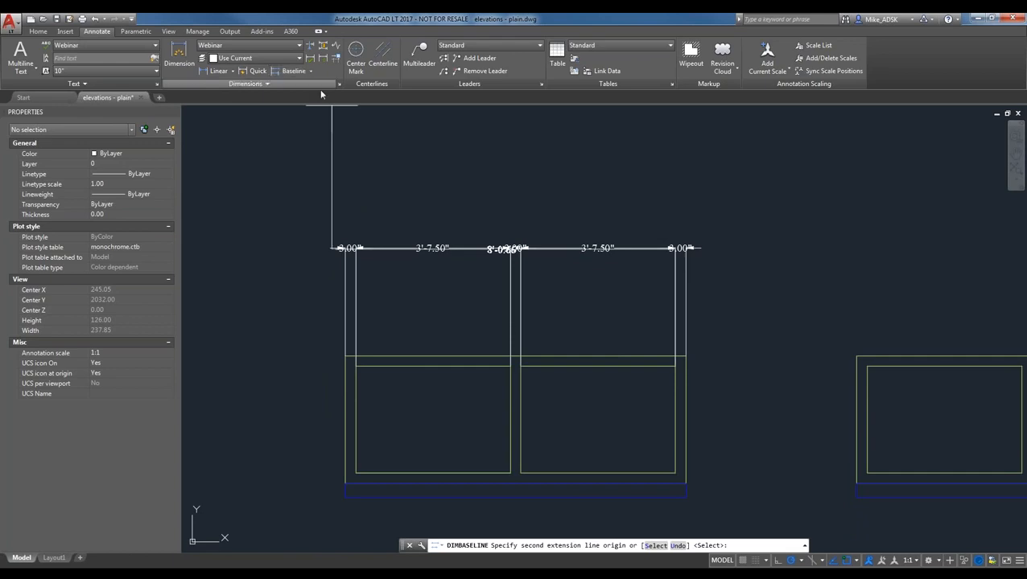
pyautogui.click(311, 72)
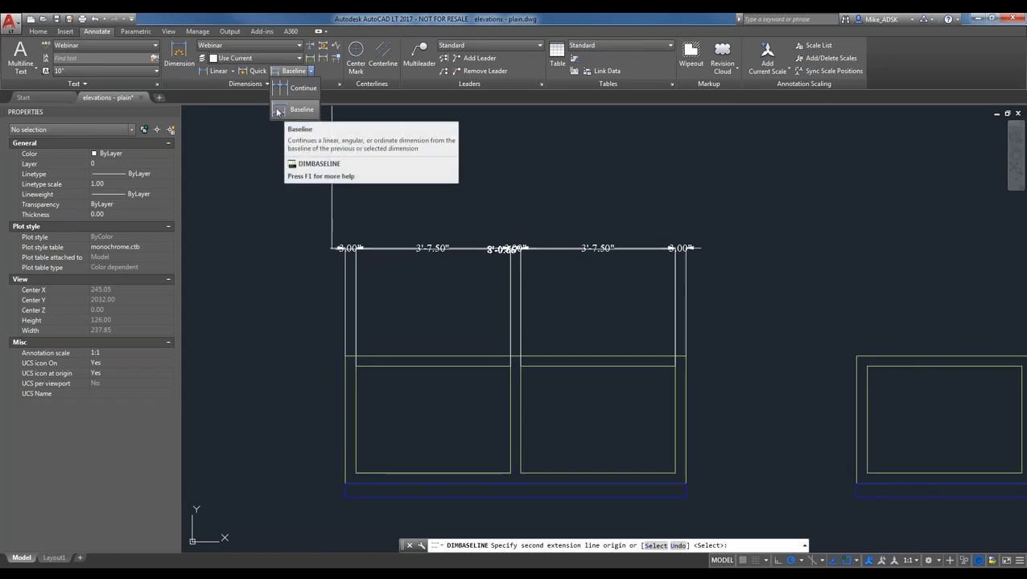
pyautogui.click(233, 72)
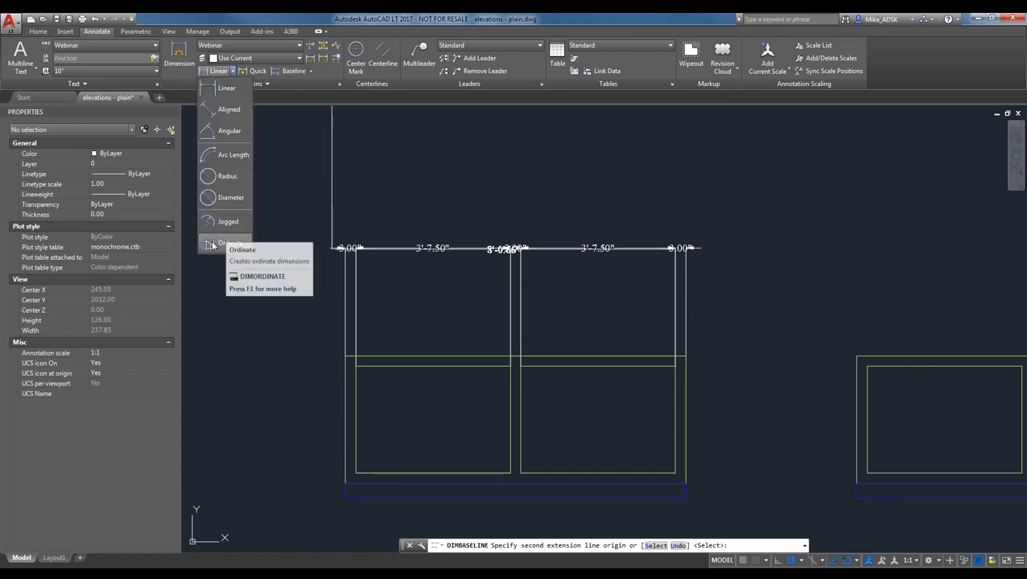
pyautogui.click(310, 71)
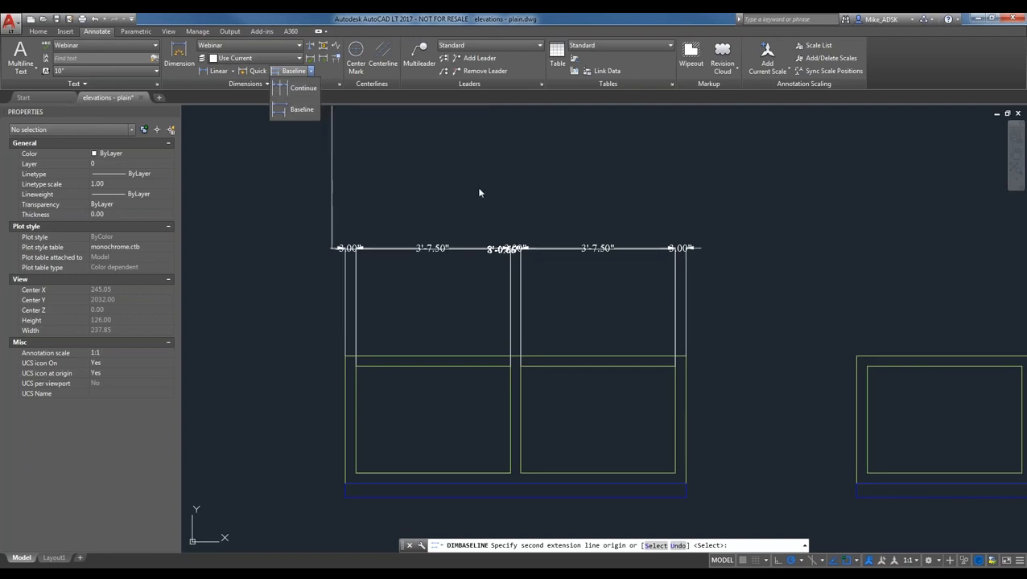
pyautogui.click(322, 209)
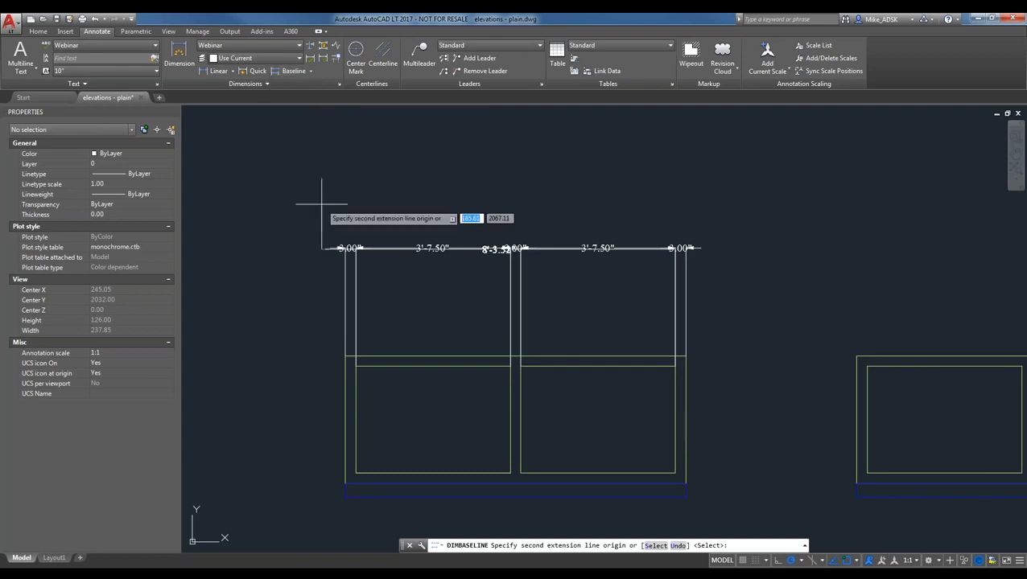
# - End baseline dimensioning and delete the five dimensions above the double window
pyautogui.press('Escape')
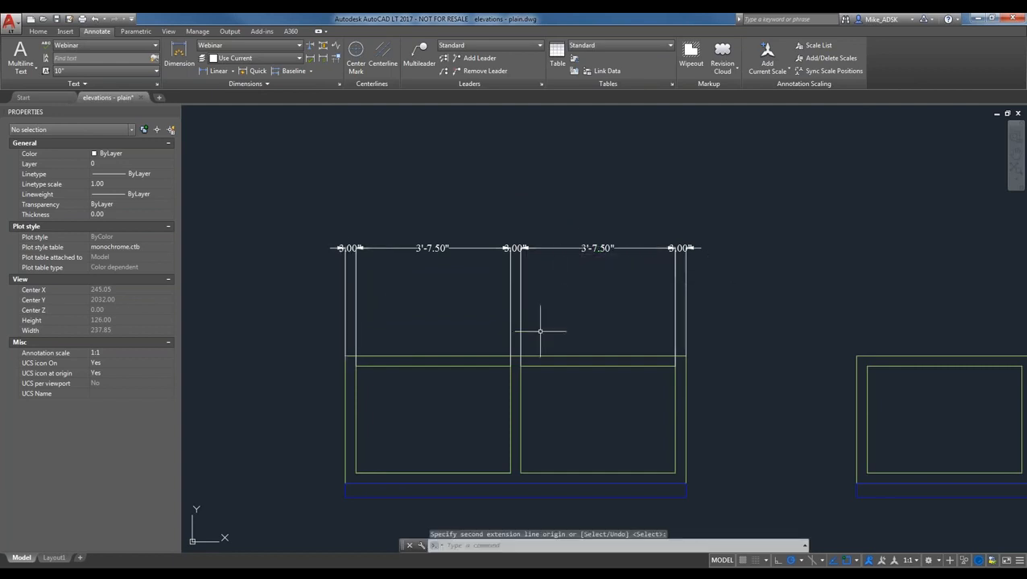
pyautogui.click(729, 288)
pyautogui.click(312, 194)
pyautogui.press('Delete')
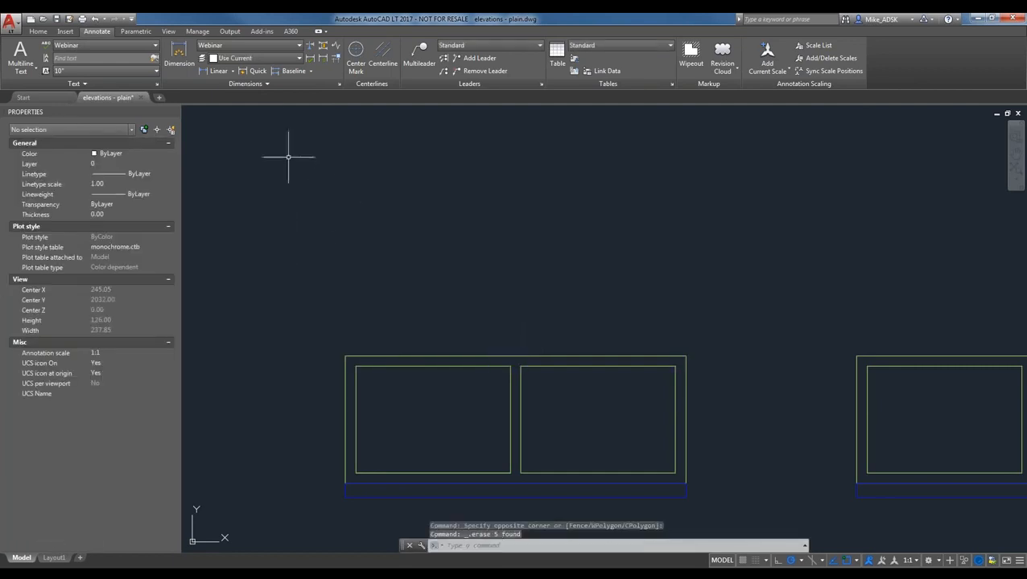
# - Continue from the 4'-0.00" dimension: 9'-0.00", then 3.00", 3'-7.50", 3.00", 3'-7.50", 3.00" across the double window
pyautogui.click(312, 71)
pyautogui.click(295, 95)
pyautogui.scroll(-3, 435, 242)
pyautogui.click(262, 208)
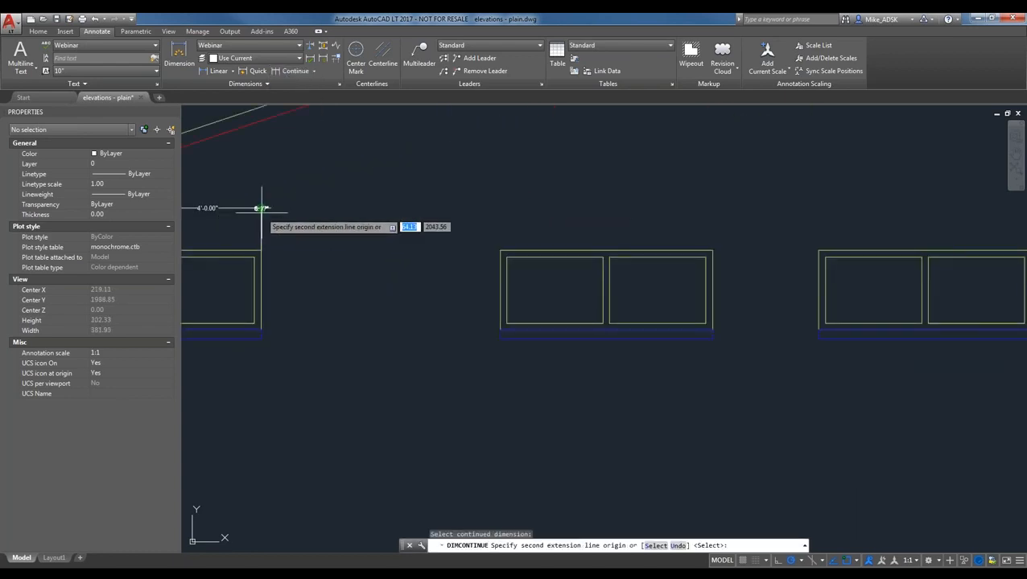
pyautogui.click(500, 251)
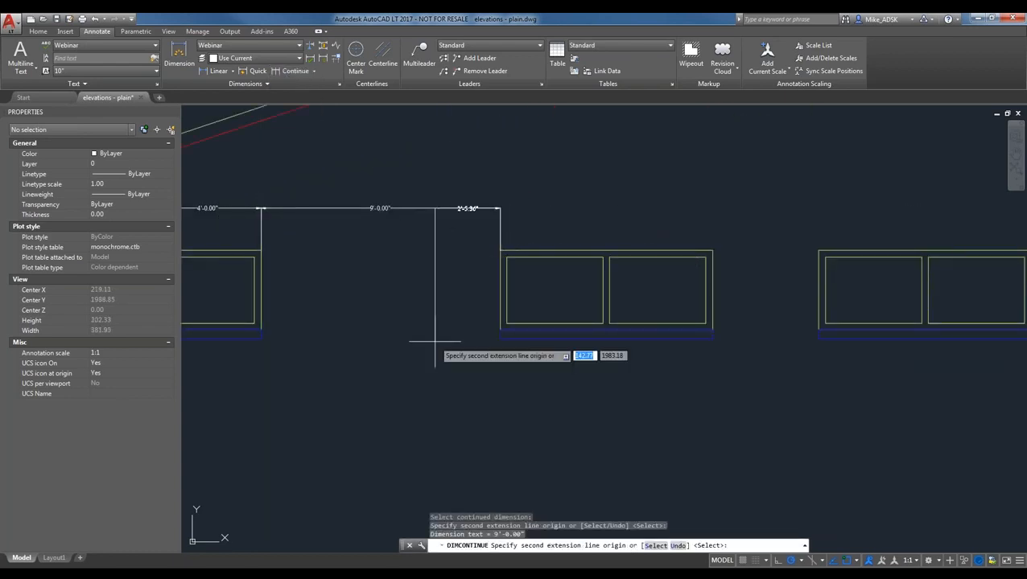
pyautogui.click(513, 255)
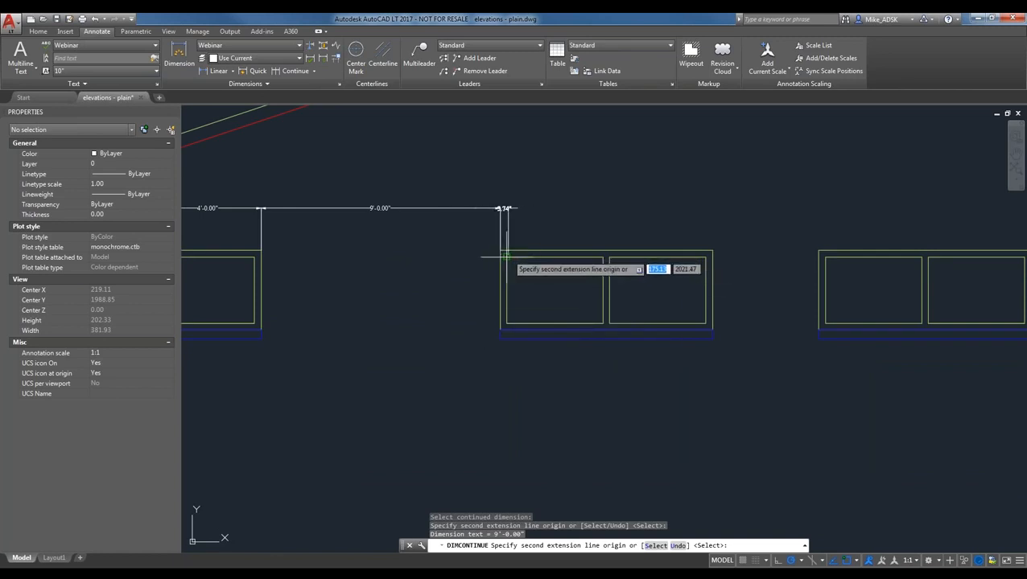
pyautogui.click(603, 257)
pyautogui.click(609, 256)
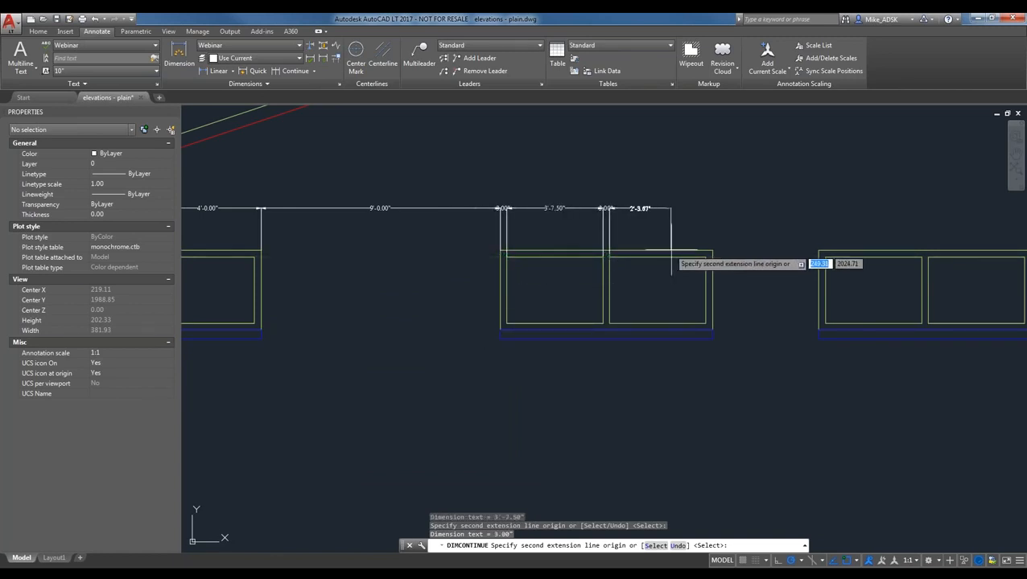
pyautogui.click(706, 256)
pyautogui.click(712, 256)
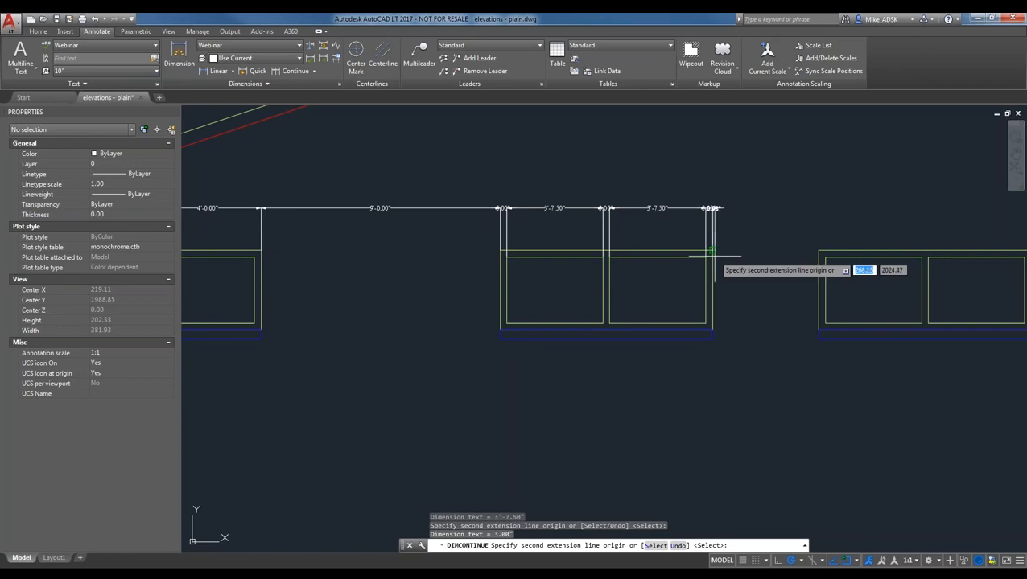
pyautogui.press('Escape')
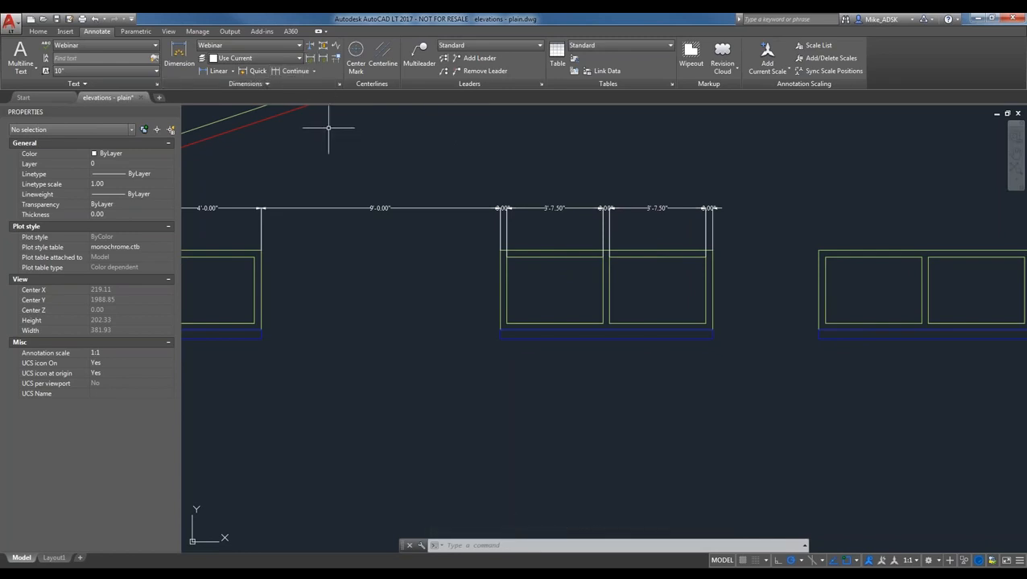
# - Erase the seven chained dimensions across the double window
pyautogui.moveTo(338, 218); pyautogui.dragTo(410, 219, button='middle')
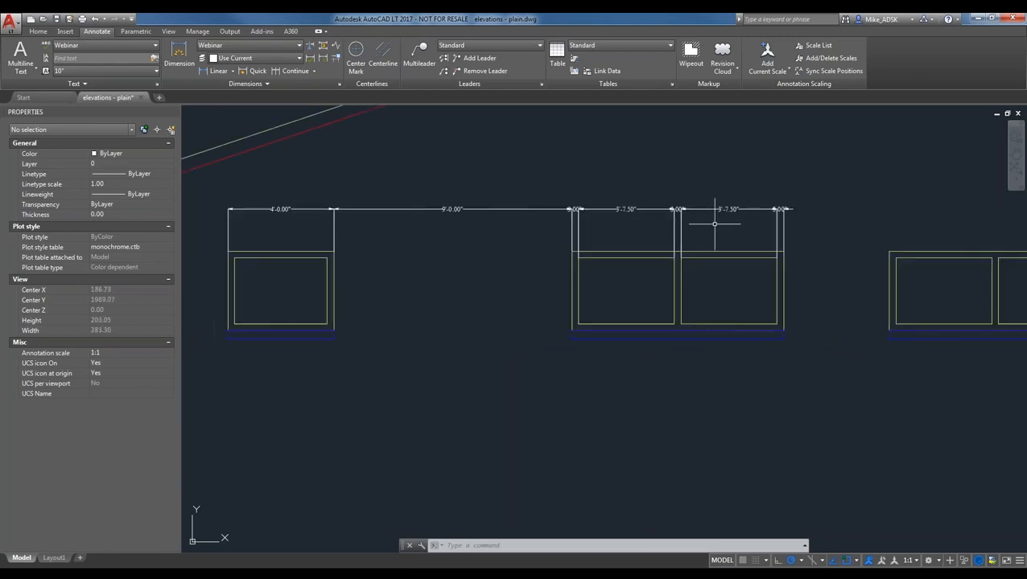
pyautogui.click(830, 230)
pyautogui.click(234, 176)
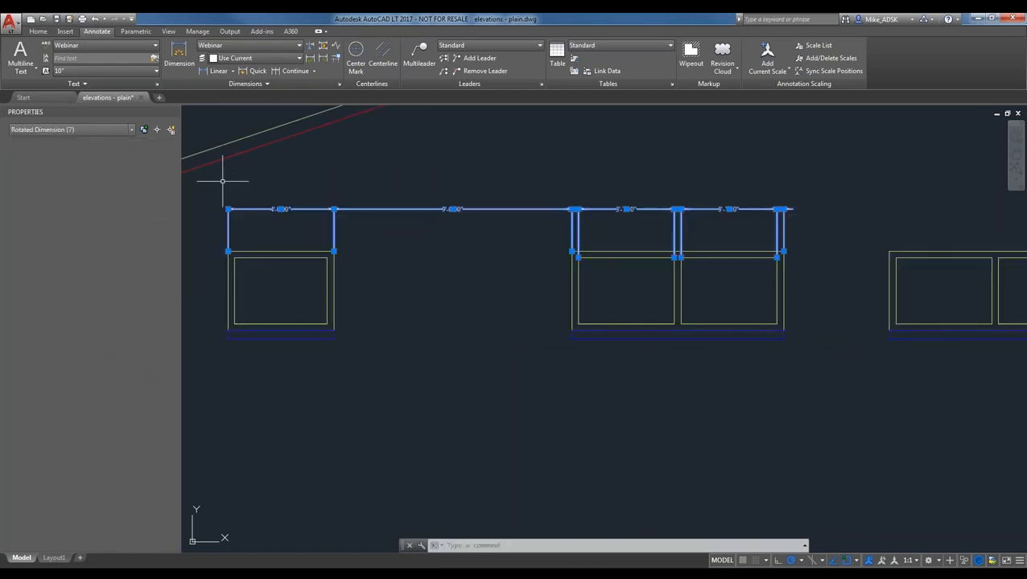
pyautogui.press('Delete')
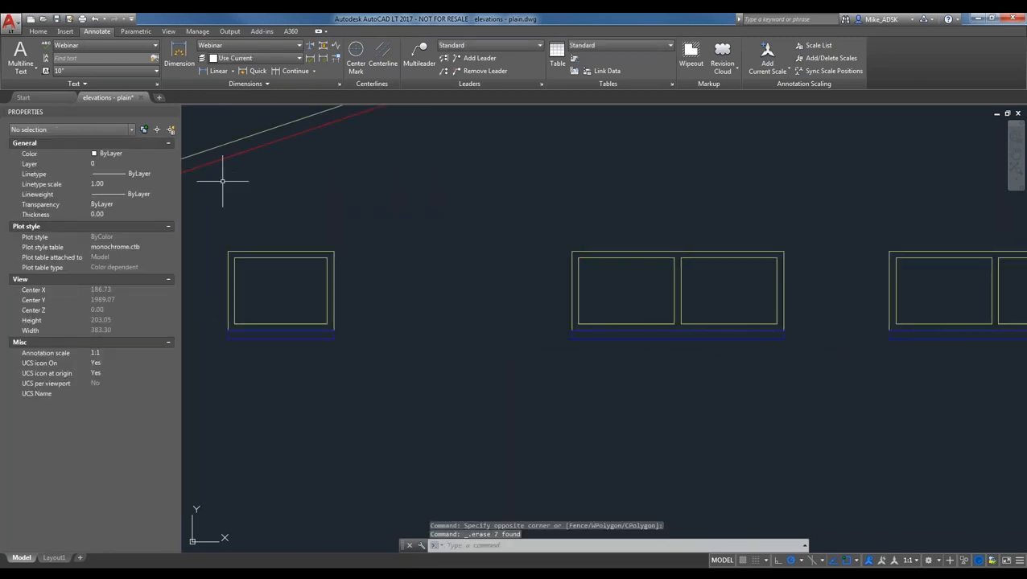
# - Quick-dimension the double window's rectangles with QDIM, placing 3.00", 2'-6.00", 3.00" heights at its left
pyautogui.click(252, 71)
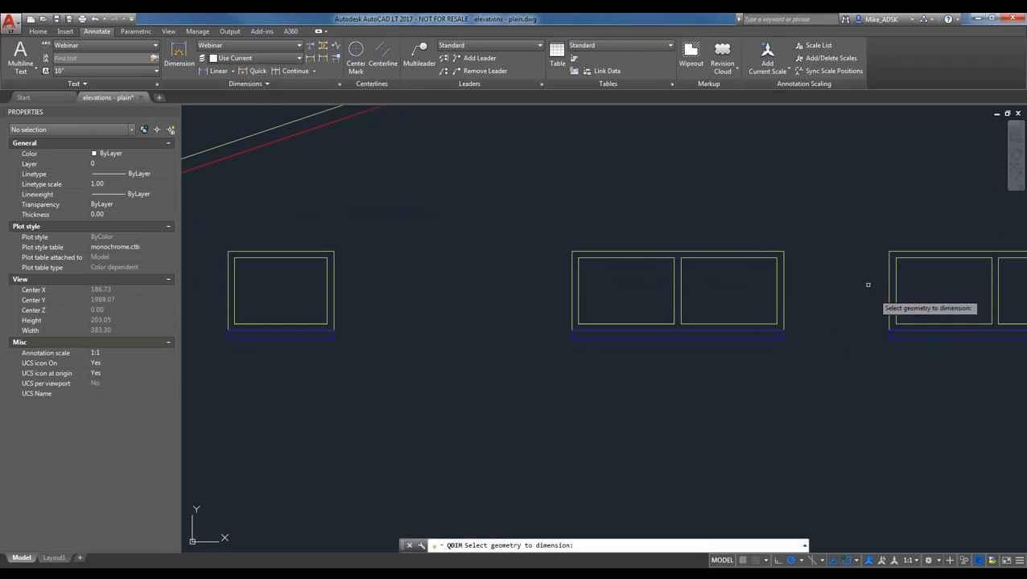
pyautogui.scroll(-2, 320, 247)
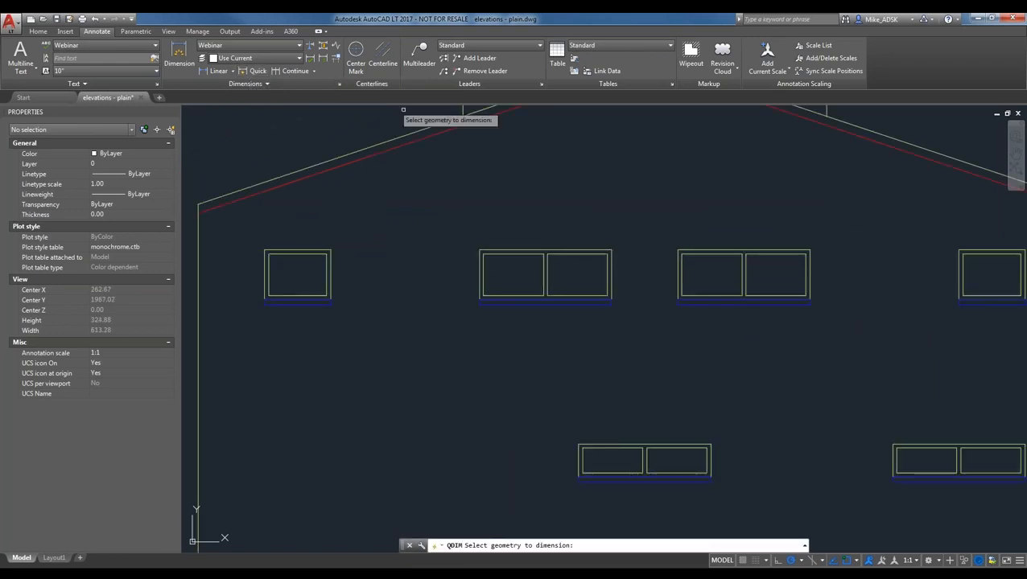
pyautogui.press('Return')
pyautogui.click(256, 70)
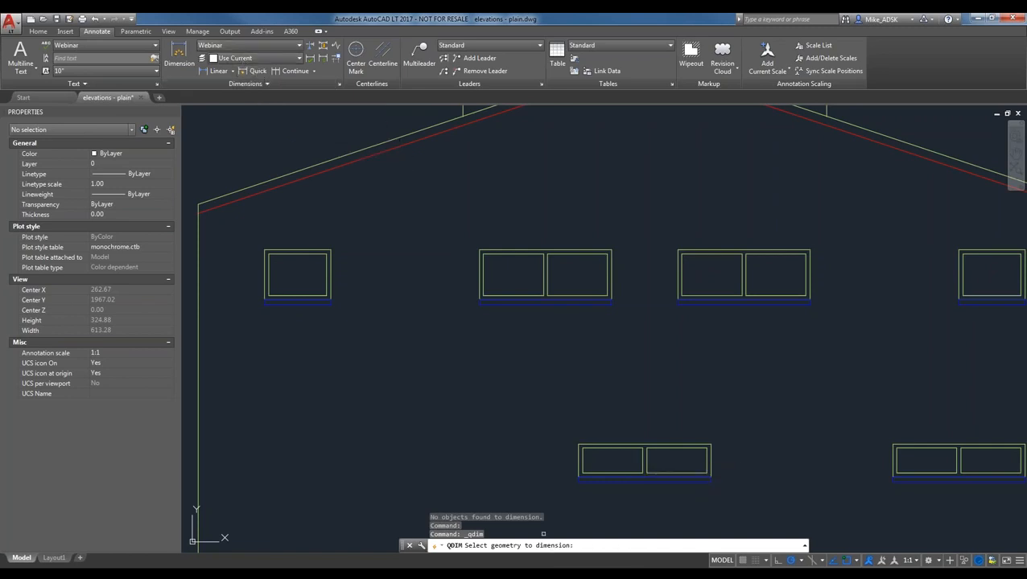
pyautogui.press('Escape')
pyautogui.write('QDIMm')
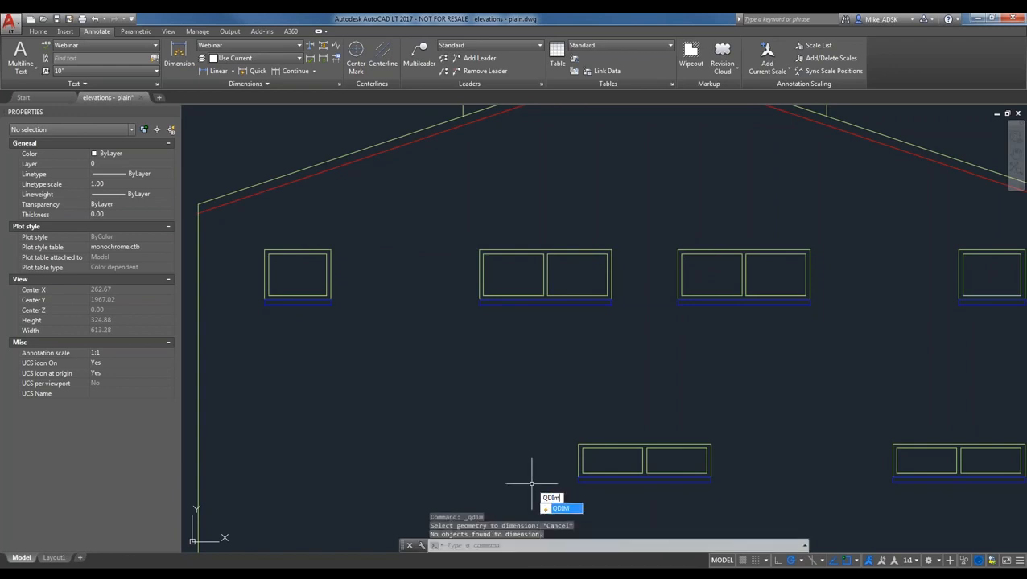
pyautogui.press('Return')
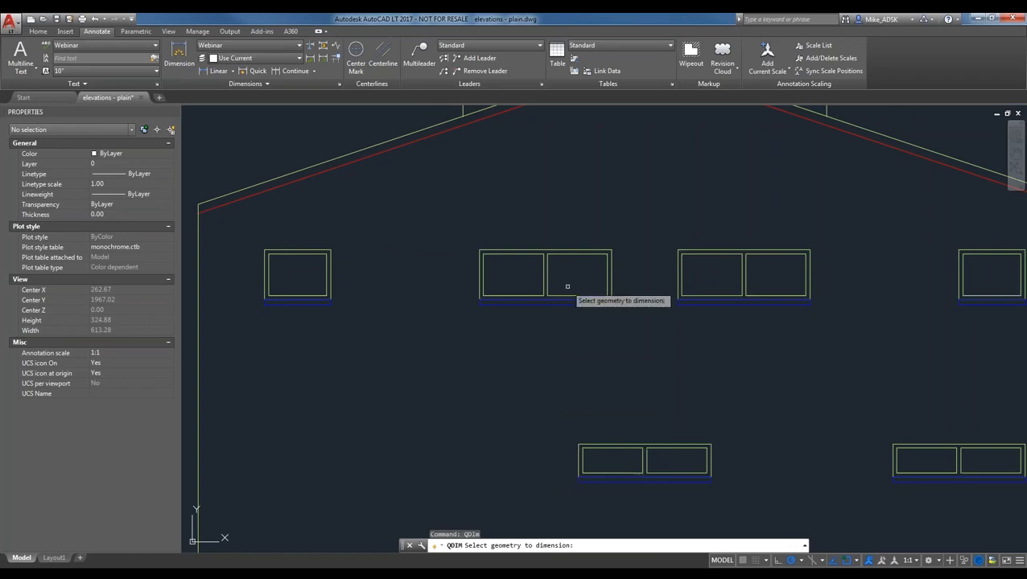
pyautogui.click(646, 287)
pyautogui.click(459, 237)
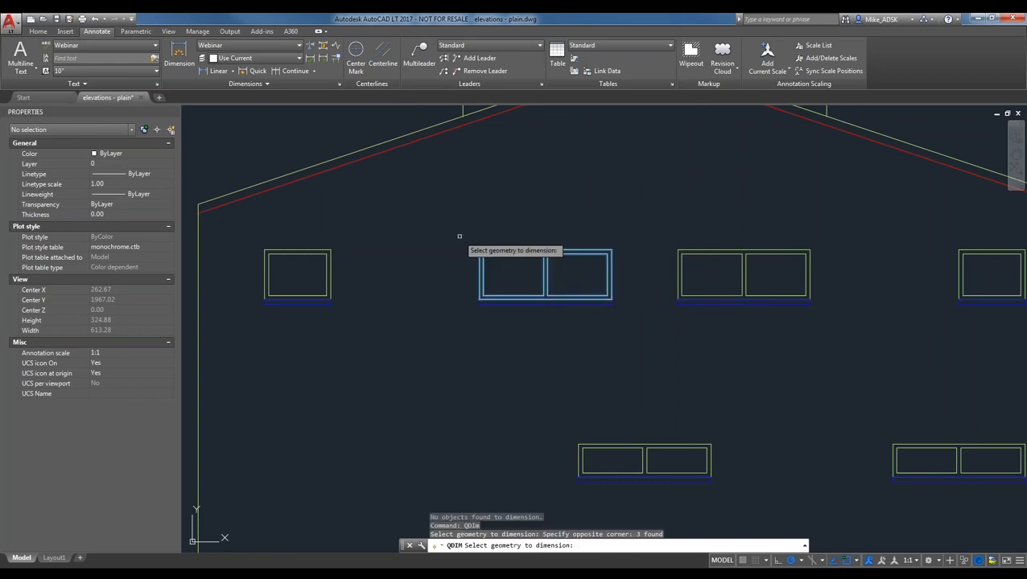
pyautogui.press('Return')
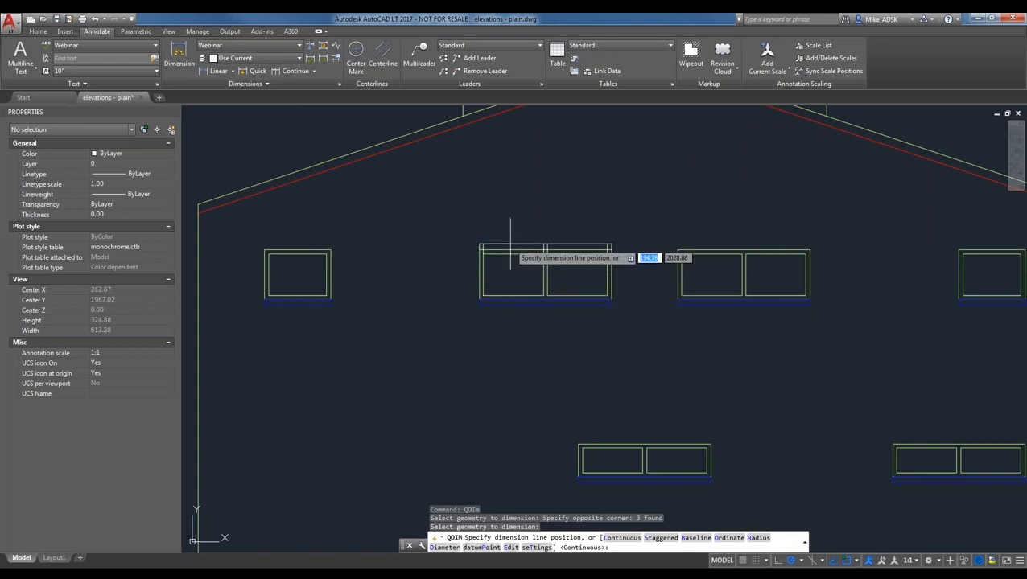
pyautogui.scroll(2, 518, 213)
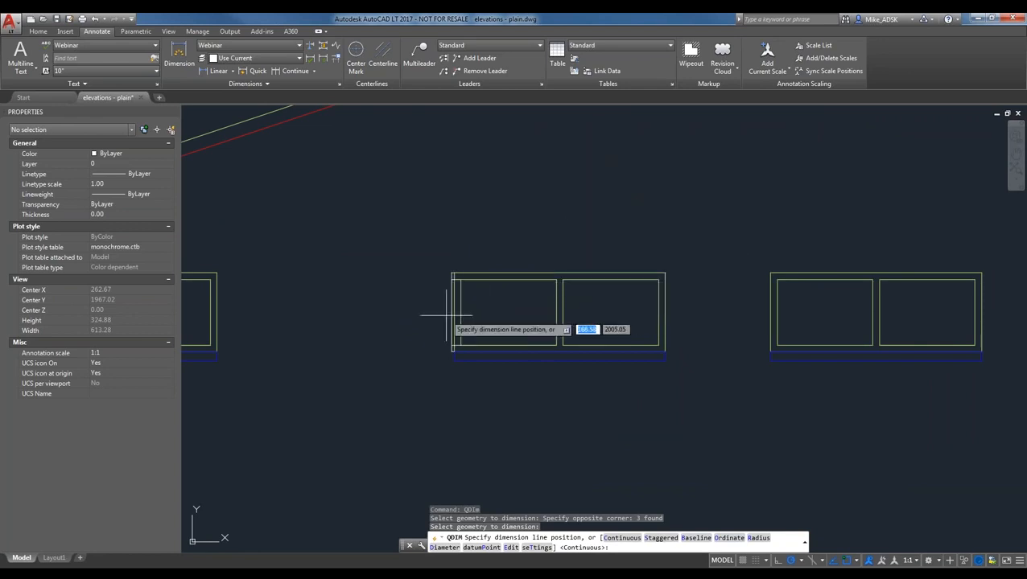
pyautogui.click(336, 344)
# - Quick-dimension the three window rectangles again, placing the 3'-7.50" pane width row above the window
pyautogui.scroll(2, 424, 347)
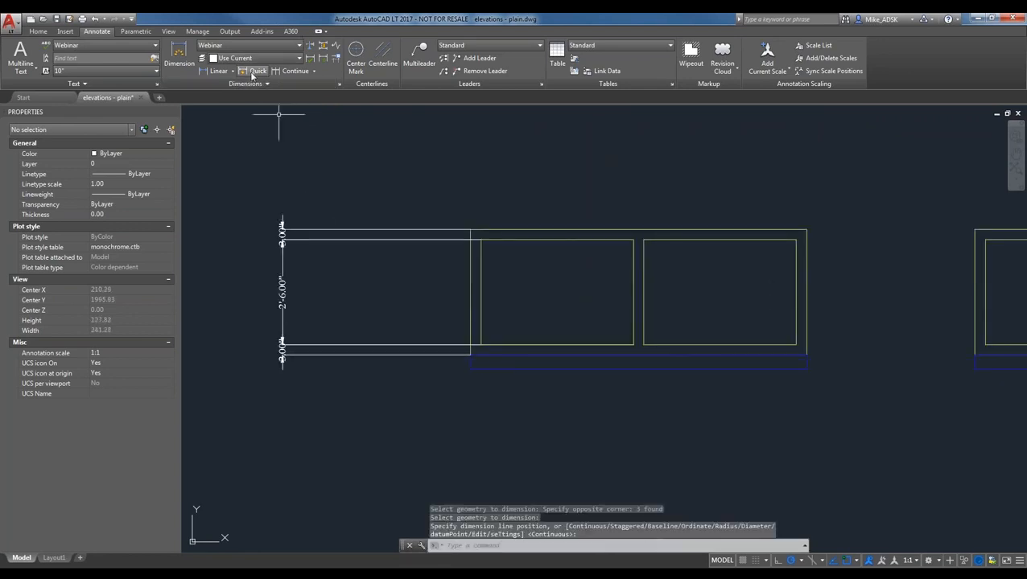
pyautogui.press('Return')
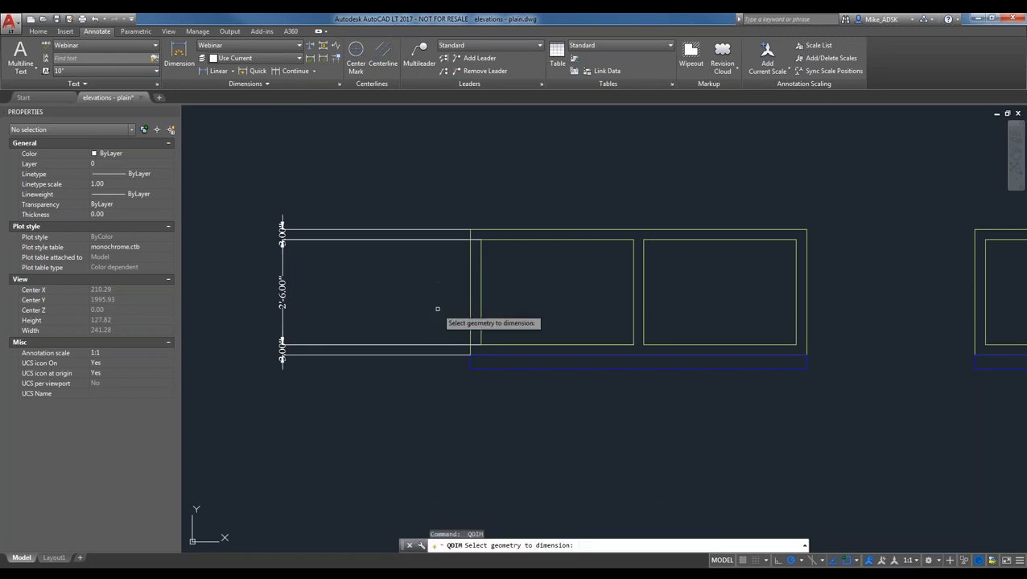
pyautogui.click(849, 297)
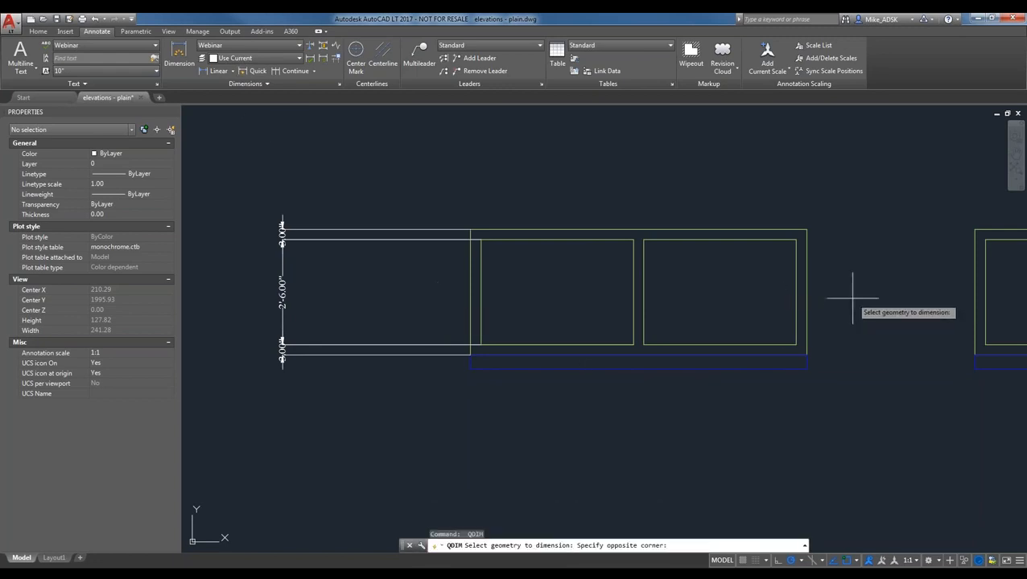
pyautogui.click(453, 262)
pyautogui.press('Return')
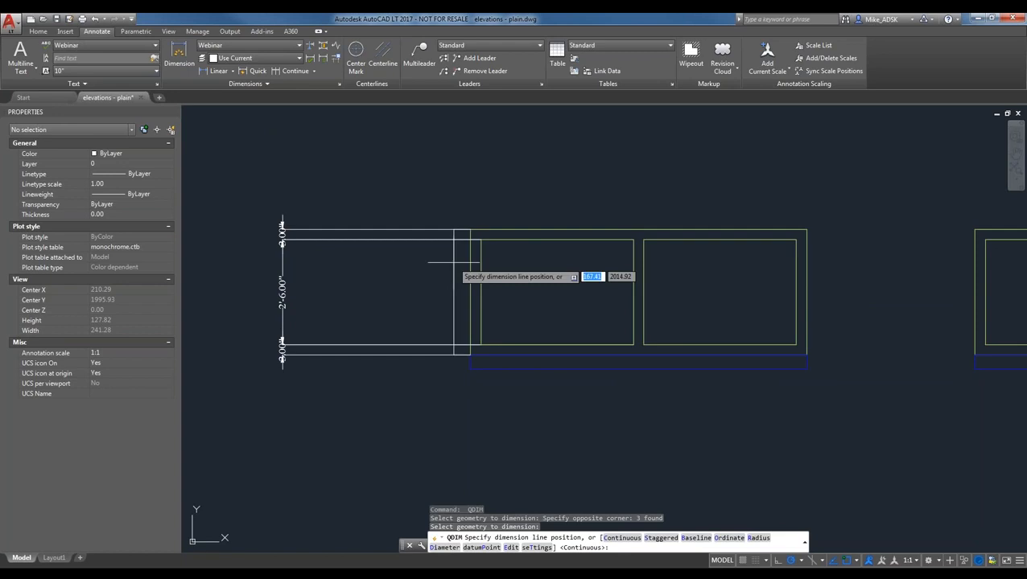
pyautogui.click(605, 170)
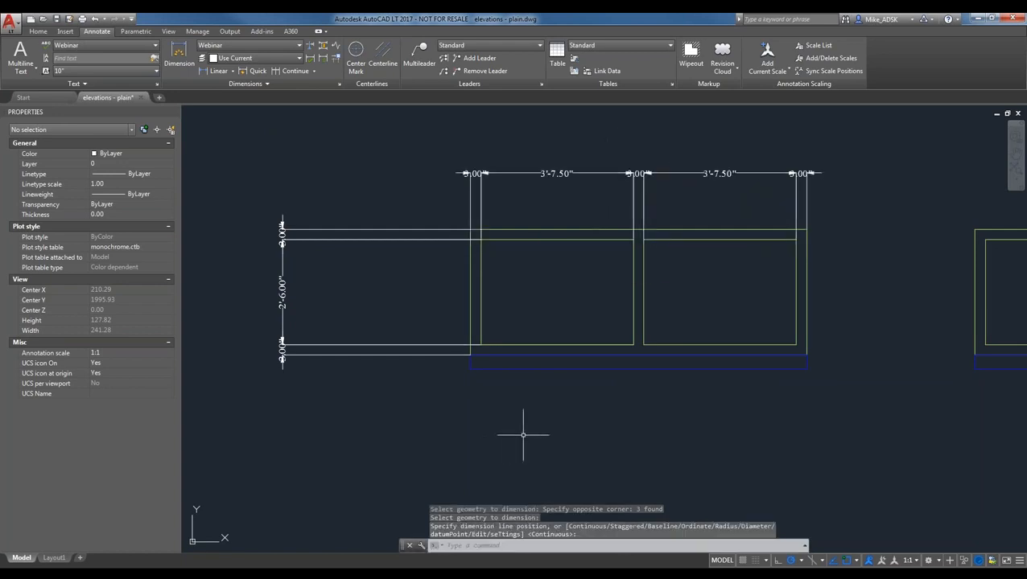
pyautogui.scroll(-3, 389, 451)
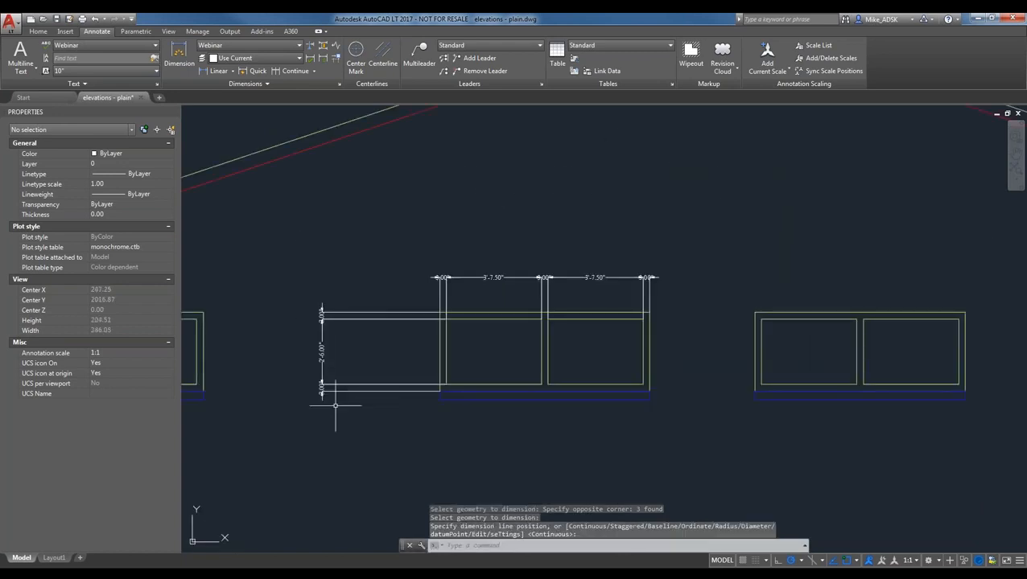
pyautogui.scroll(3, 336, 404)
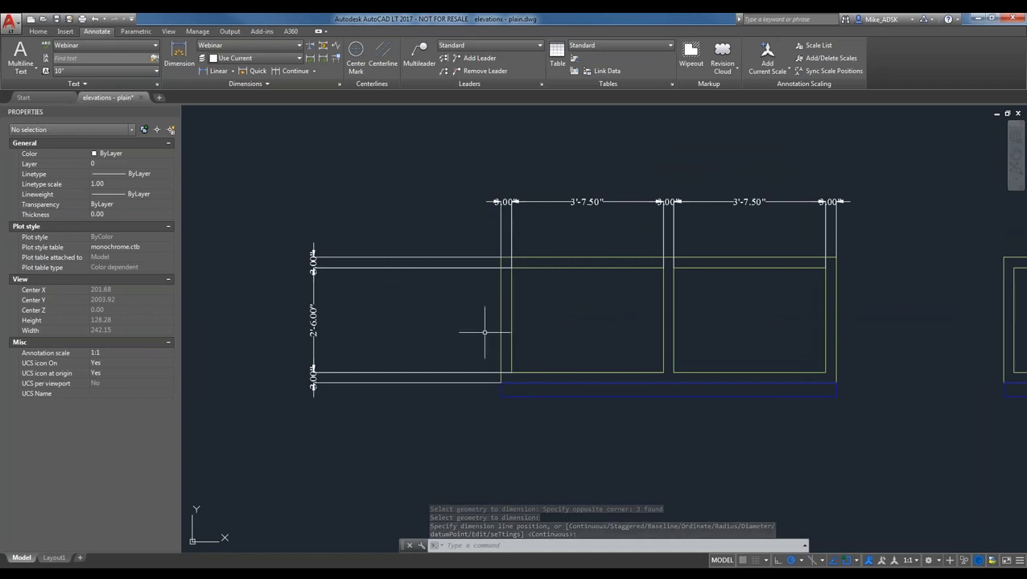
pyautogui.scroll(-6, 371, 281)
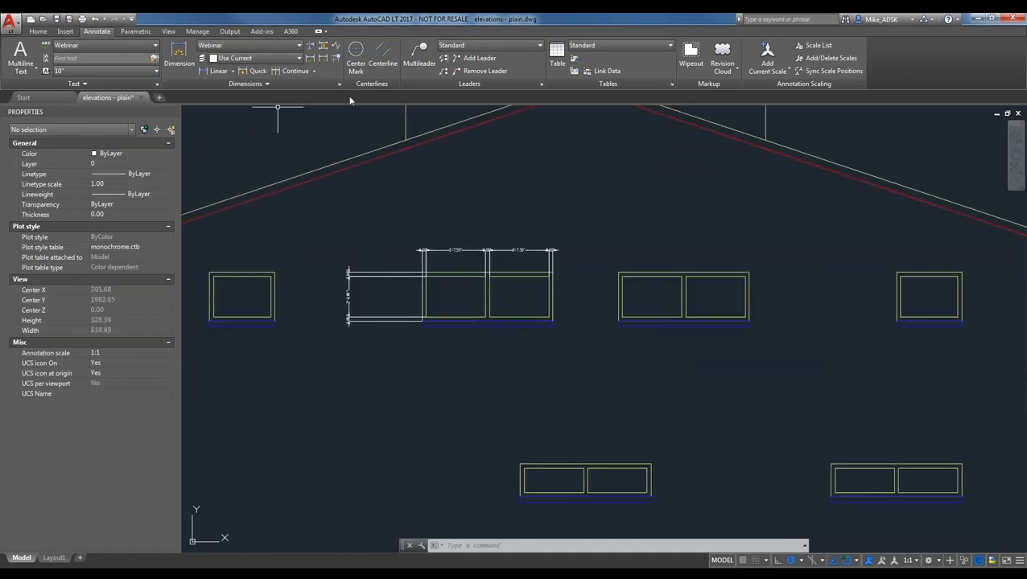
# - Zoom in on the left double window showing its 3'-7.50" and 3.00" quick dimensions
pyautogui.click(257, 72)
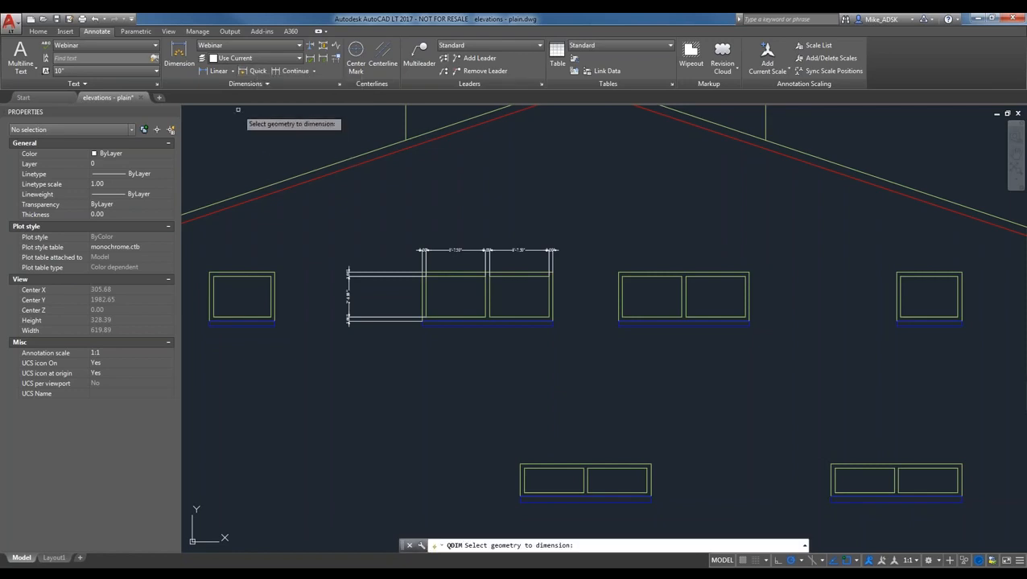
pyautogui.press('Escape')
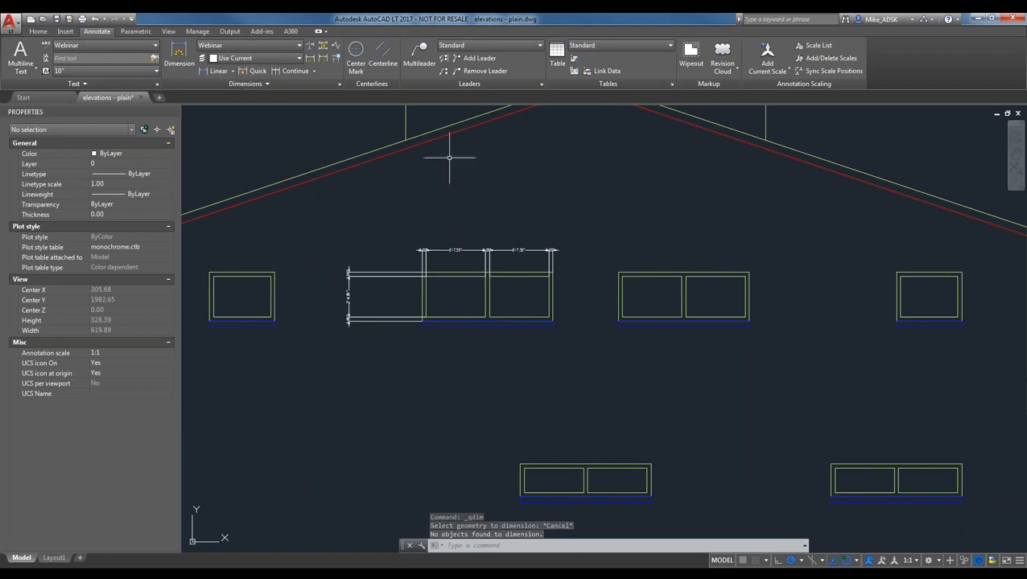
pyautogui.scroll(4, 418, 209)
pyautogui.scroll(-2, 407, 193)
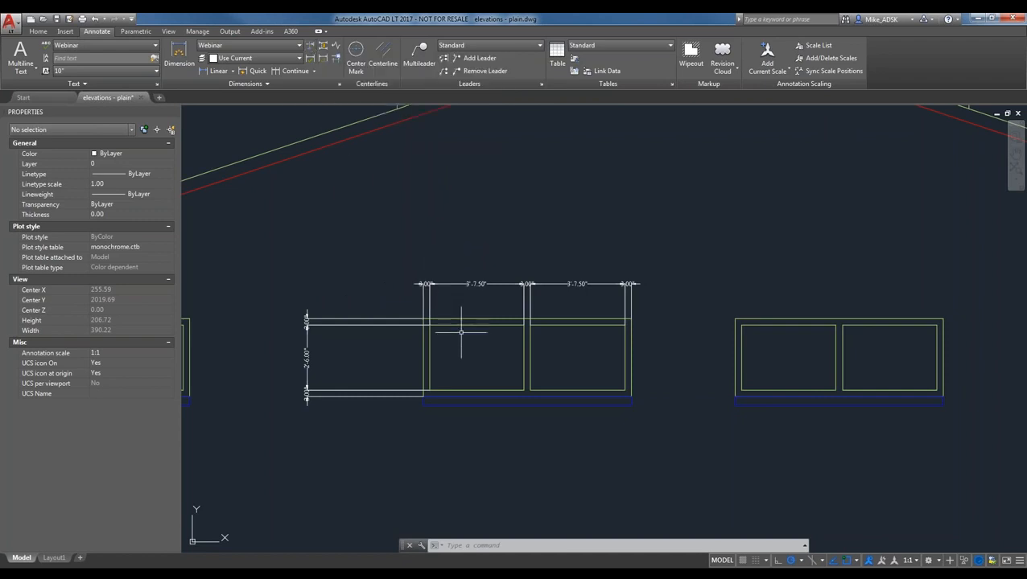
pyautogui.scroll(2, 461, 331)
pyautogui.scroll(-2, 360, 313)
pyautogui.scroll(2, 360, 313)
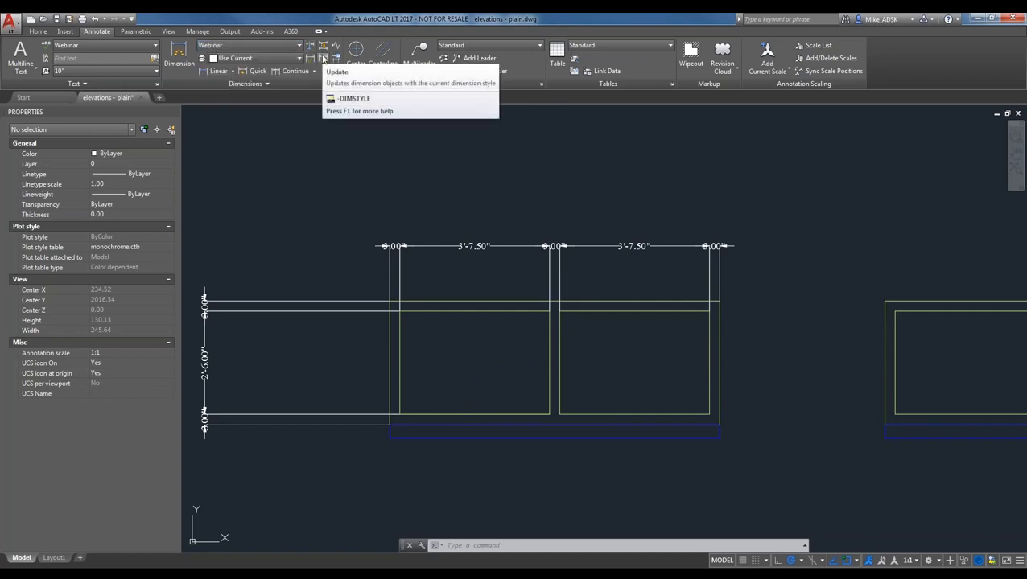
# - Set Colors as the current dimension style
pyautogui.click(281, 48)
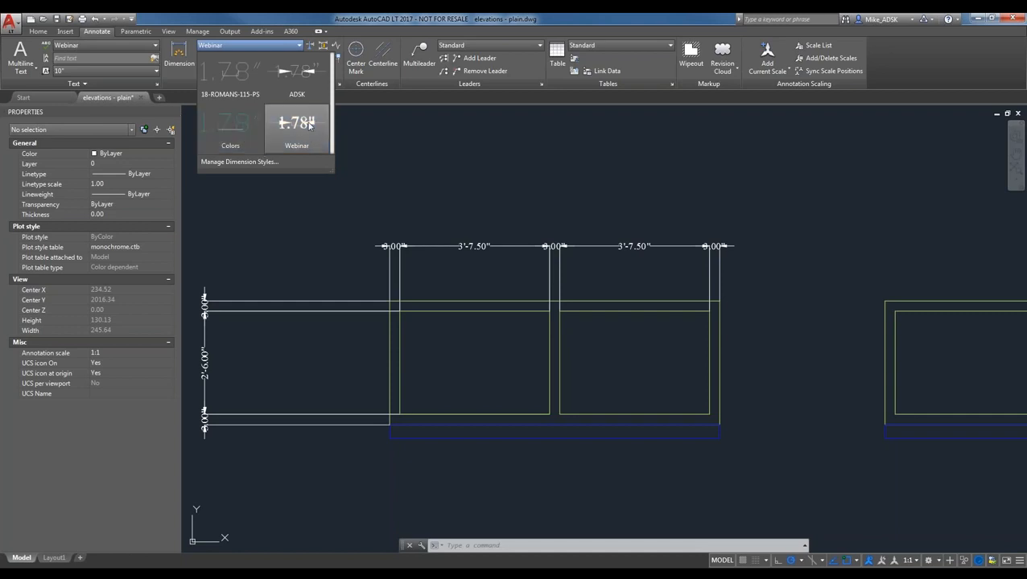
pyautogui.click(229, 129)
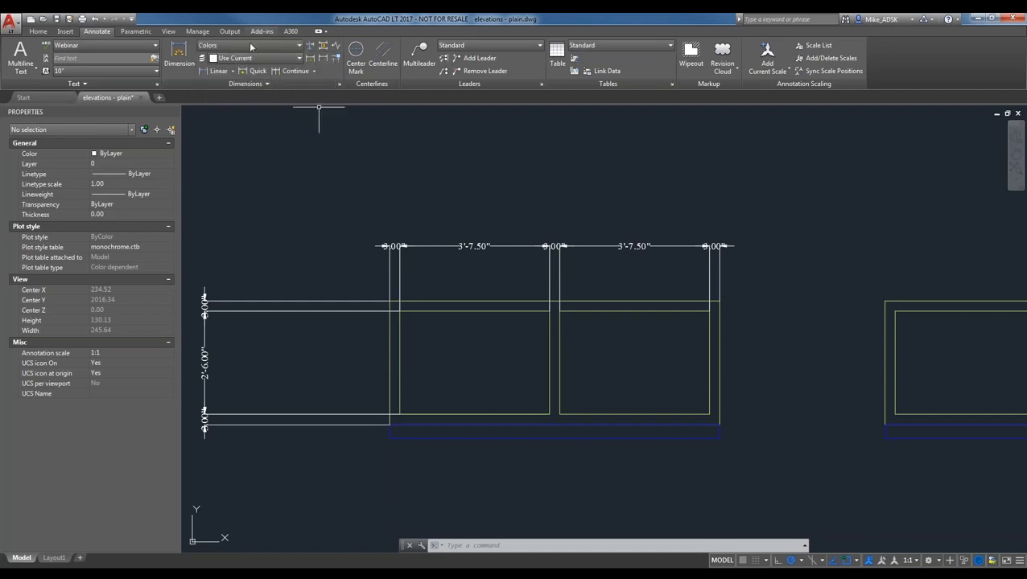
pyautogui.click(322, 60)
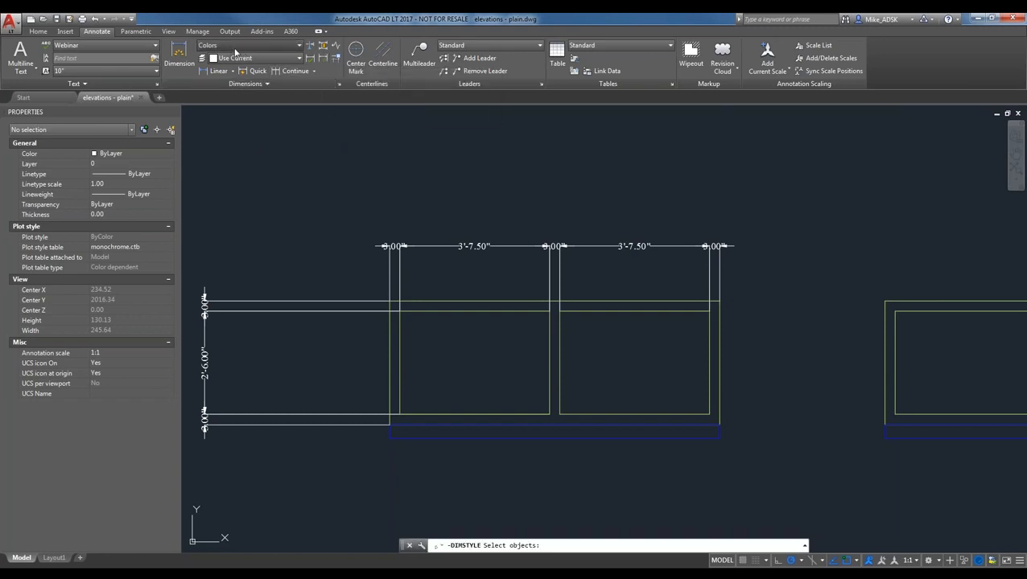
pyautogui.click(233, 46)
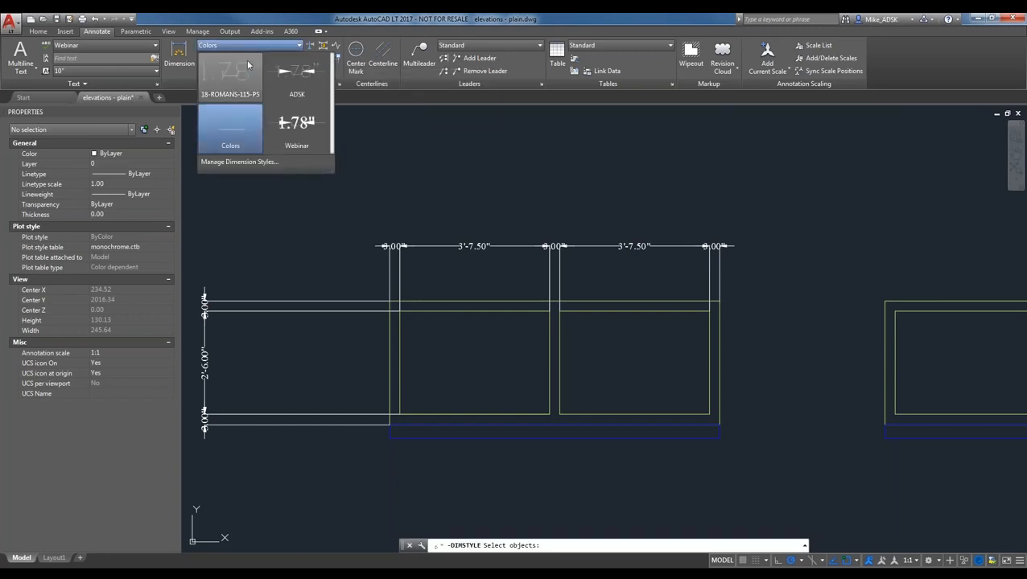
pyautogui.click(225, 119)
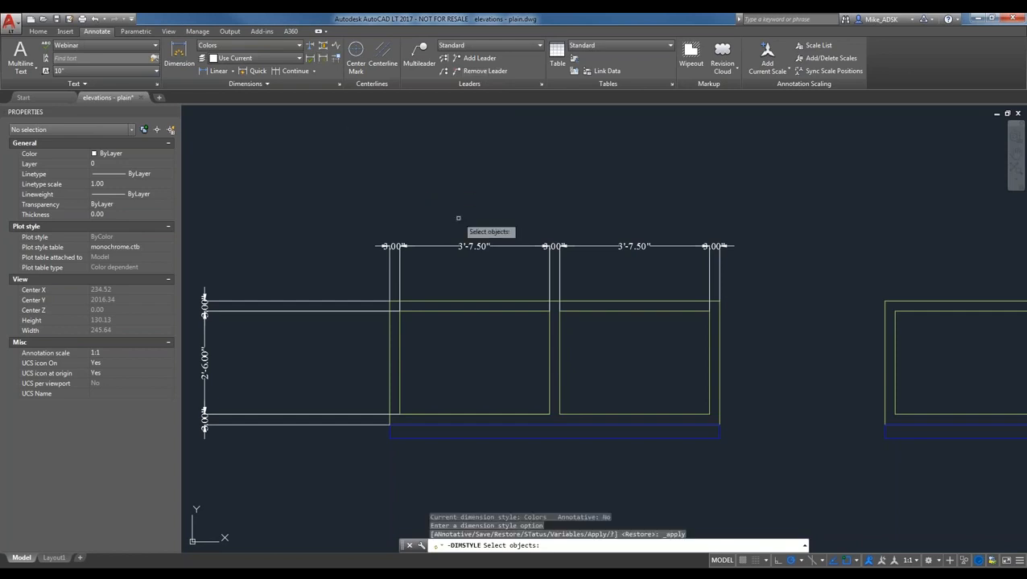
# - Update the five window-width dimensions (two 3'-7.50", three 3") to the Colors style
pyautogui.click(470, 244)
pyautogui.click(552, 243)
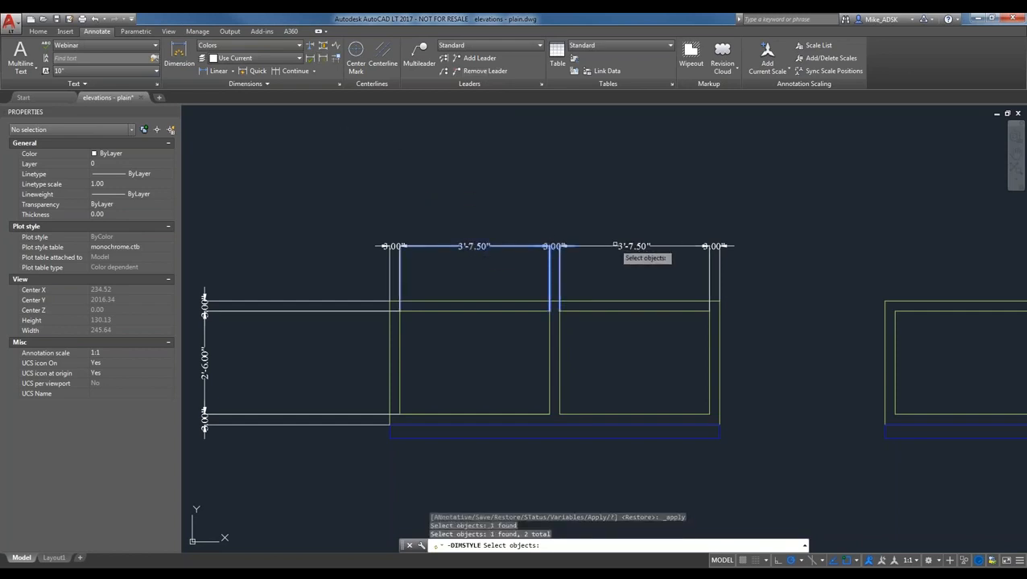
pyautogui.click(623, 246)
pyautogui.click(716, 245)
pyautogui.click(393, 246)
pyautogui.press('Return')
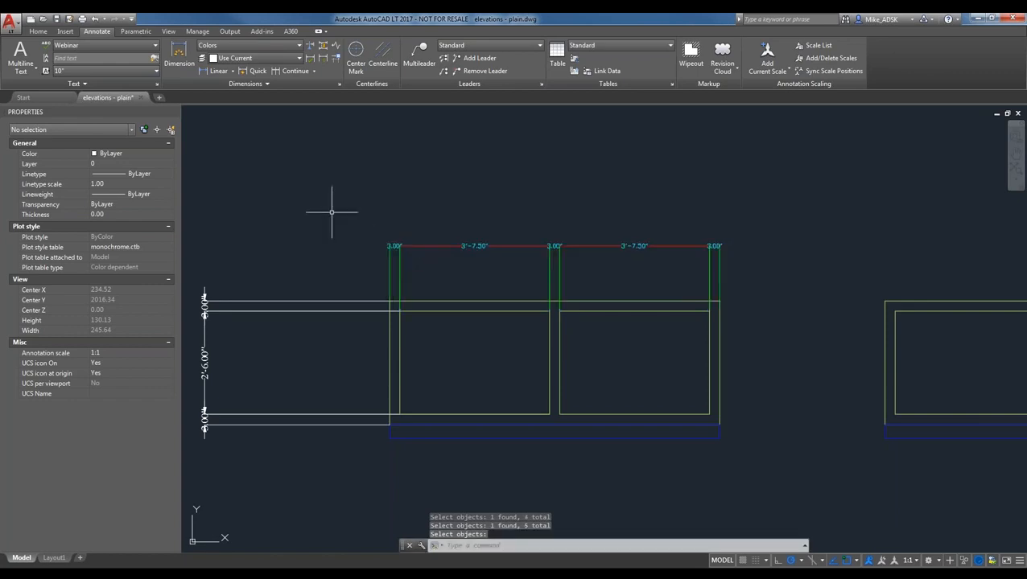
pyautogui.scroll(2, 424, 275)
pyautogui.scroll(-2, 703, 259)
pyautogui.moveTo(703, 259); pyautogui.dragTo(634, 276, button='middle')
pyautogui.scroll(2, 644, 271)
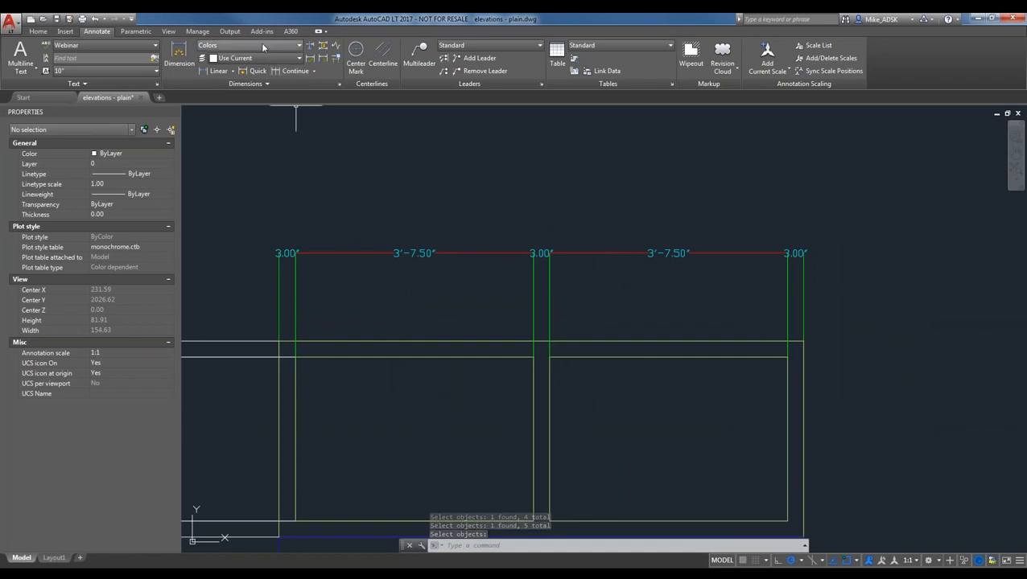
pyautogui.click(249, 48)
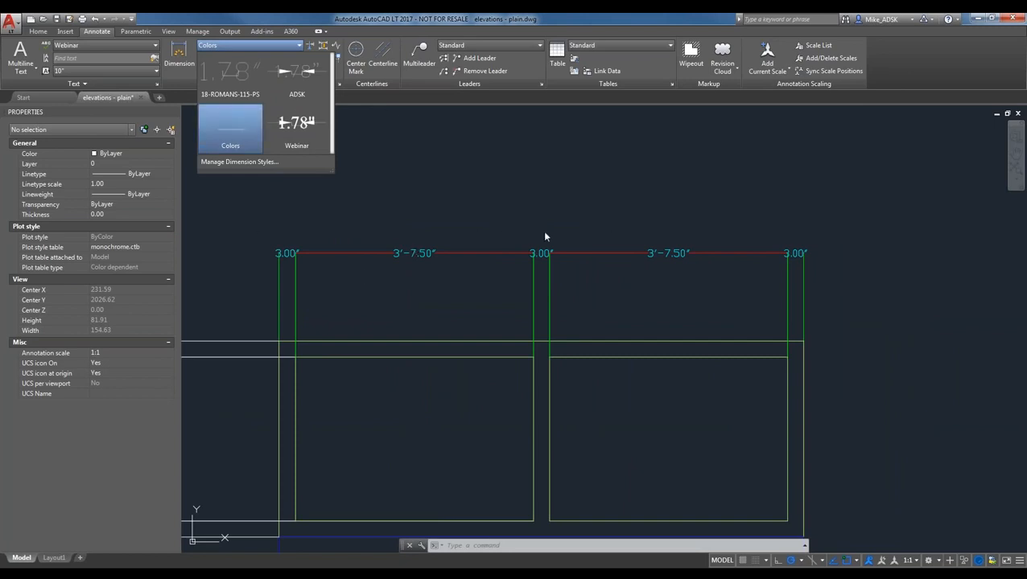
pyautogui.click(303, 135)
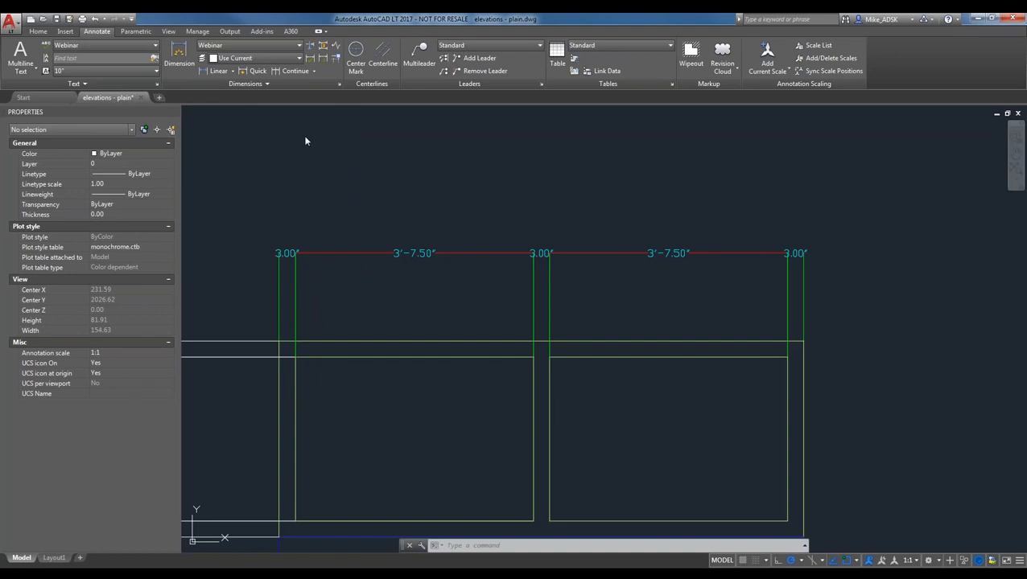
pyautogui.click(218, 47)
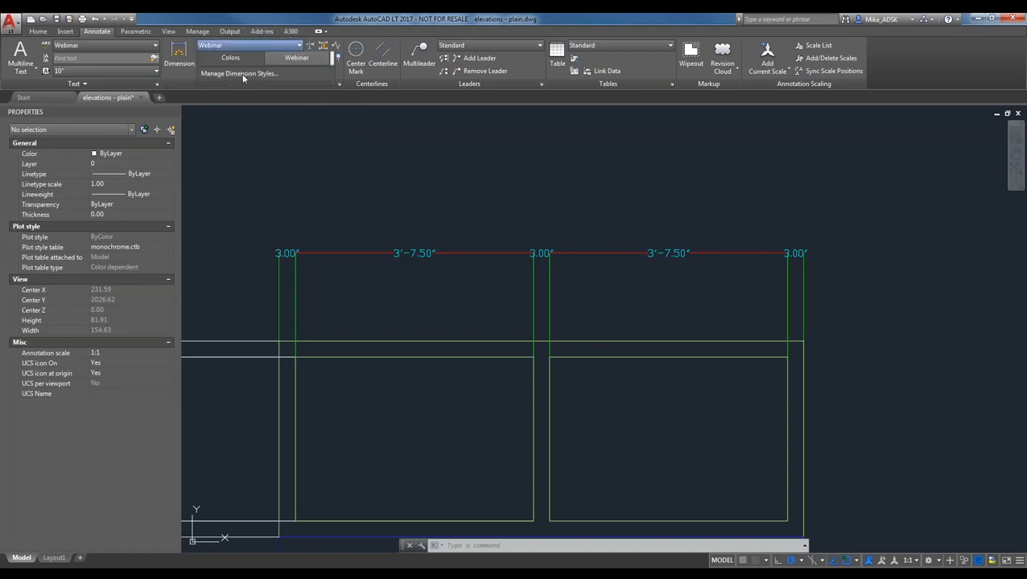
pyautogui.click(282, 118)
pyautogui.click(323, 59)
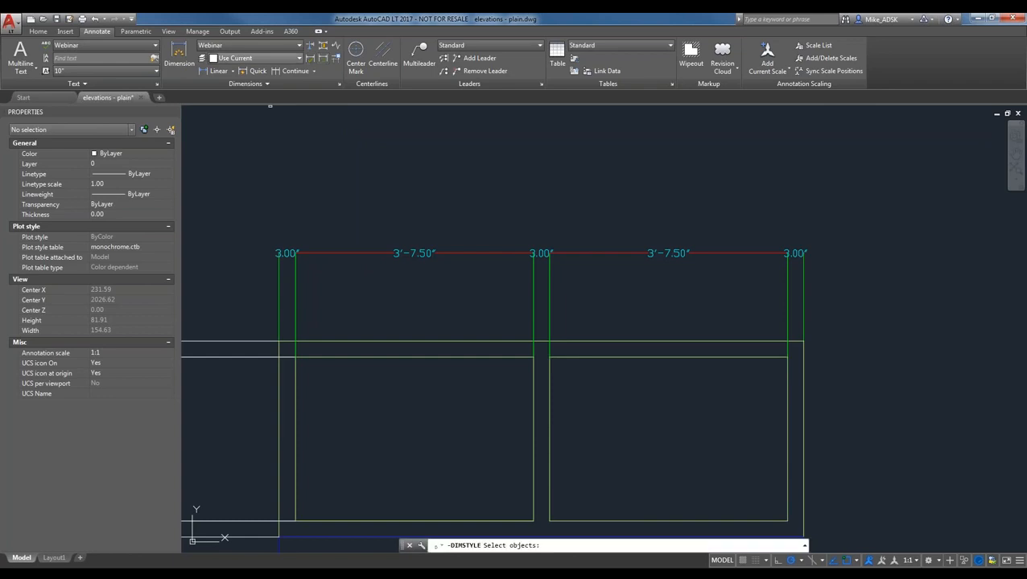
pyautogui.click(794, 254)
pyautogui.click(710, 249)
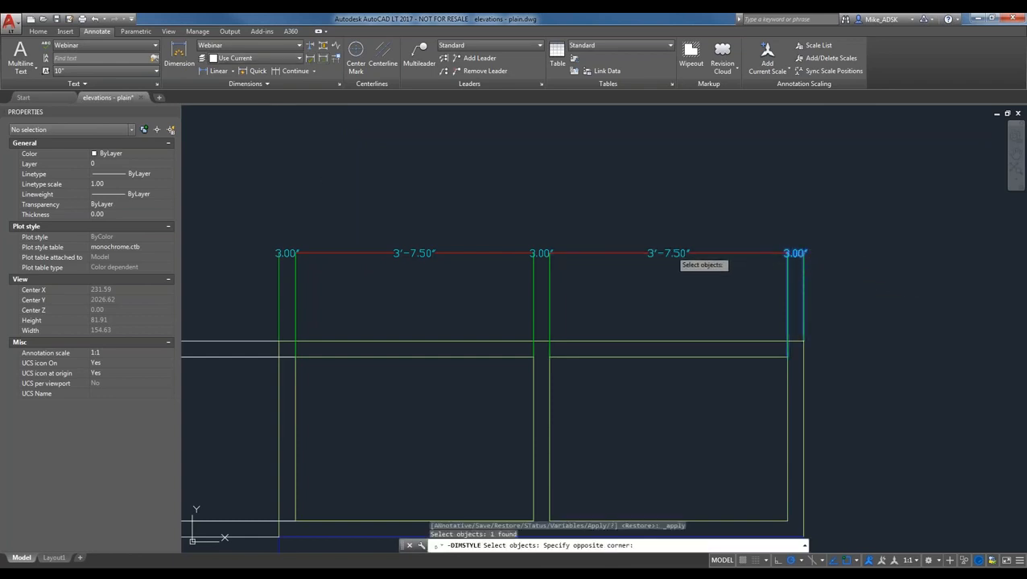
pyautogui.click(541, 252)
pyautogui.click(319, 248)
pyautogui.click(287, 251)
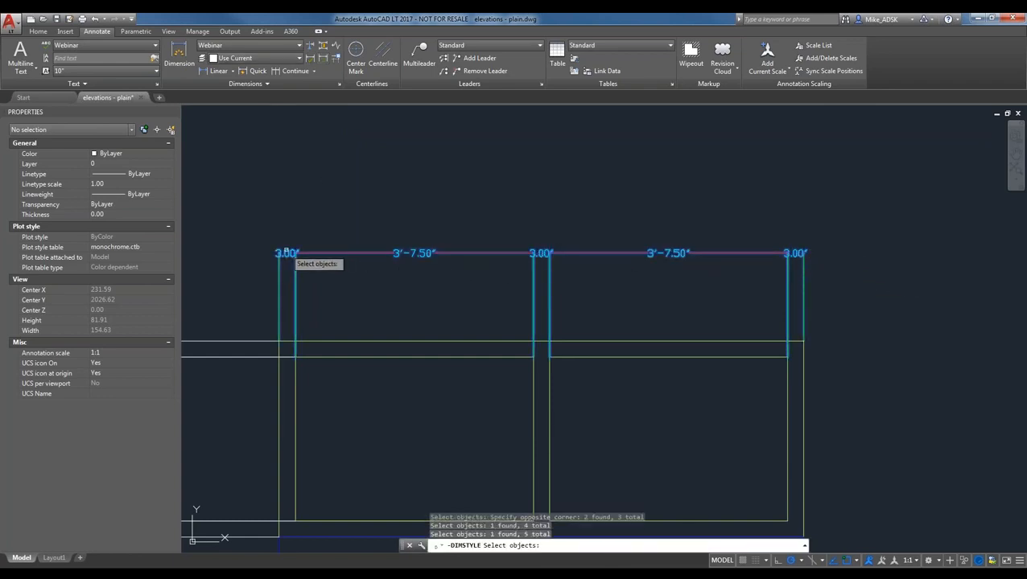
pyautogui.press('Return')
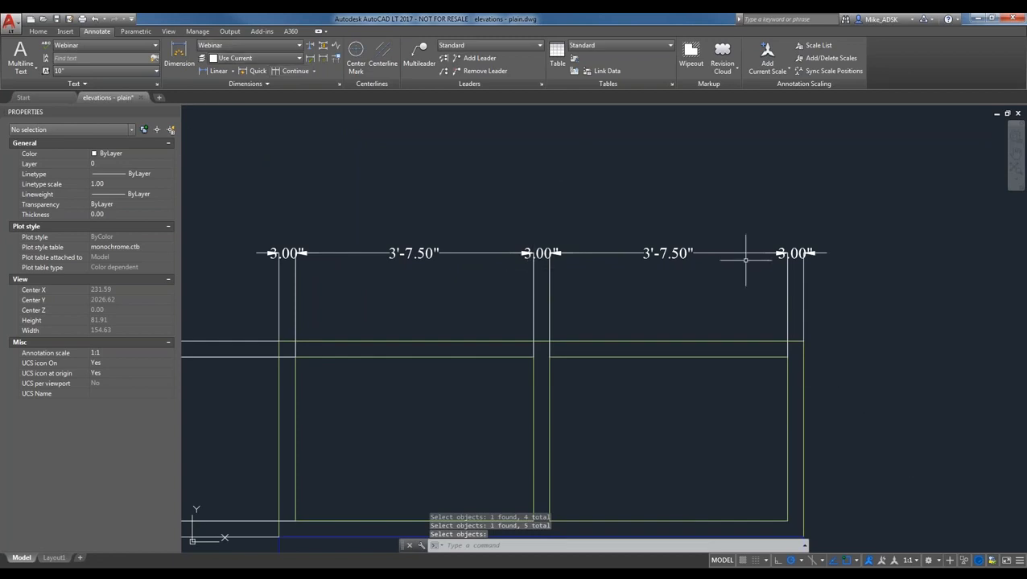
pyautogui.click(269, 46)
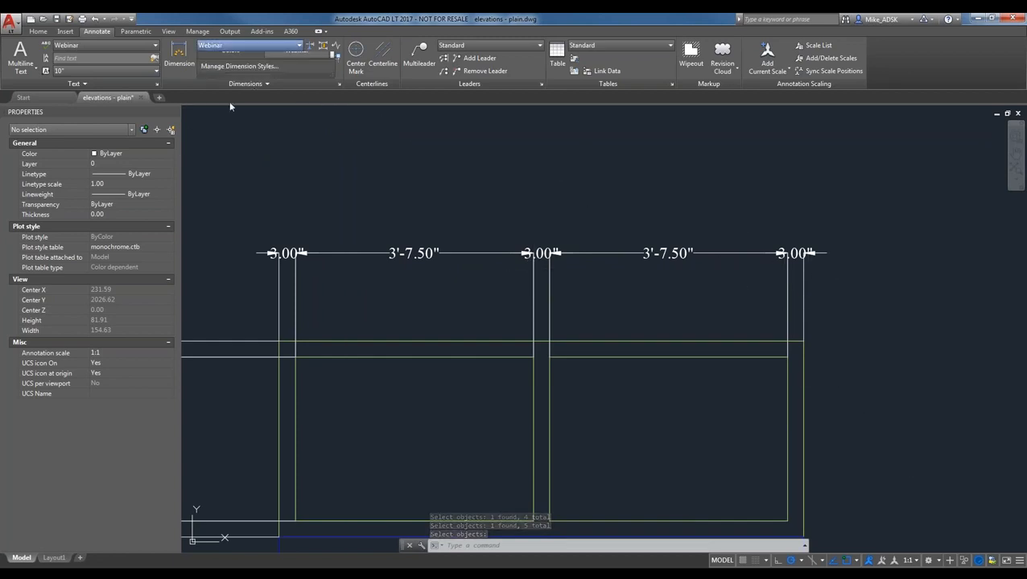
pyautogui.click(237, 133)
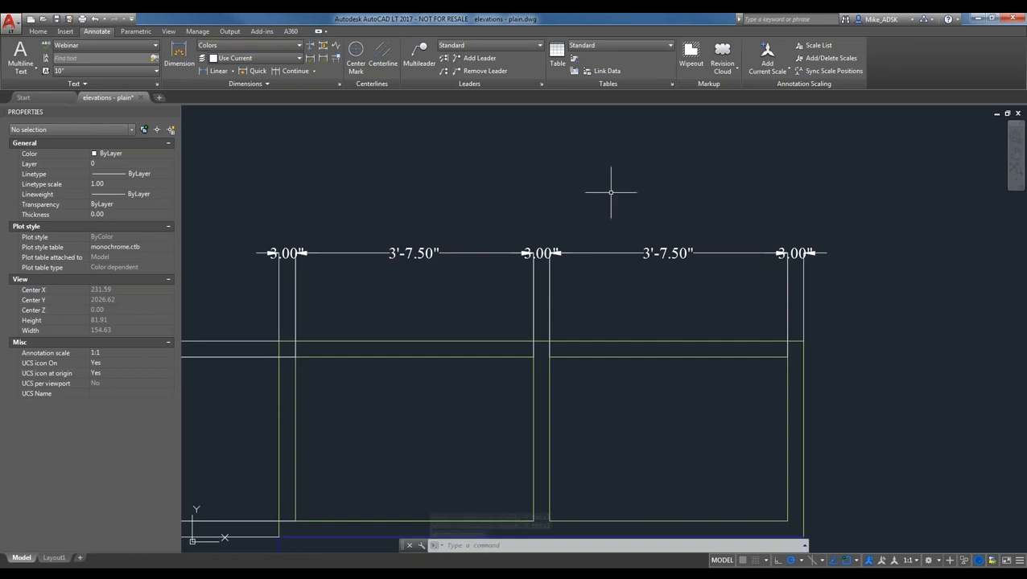
pyautogui.click(324, 59)
pyautogui.click(883, 279)
pyautogui.click(270, 202)
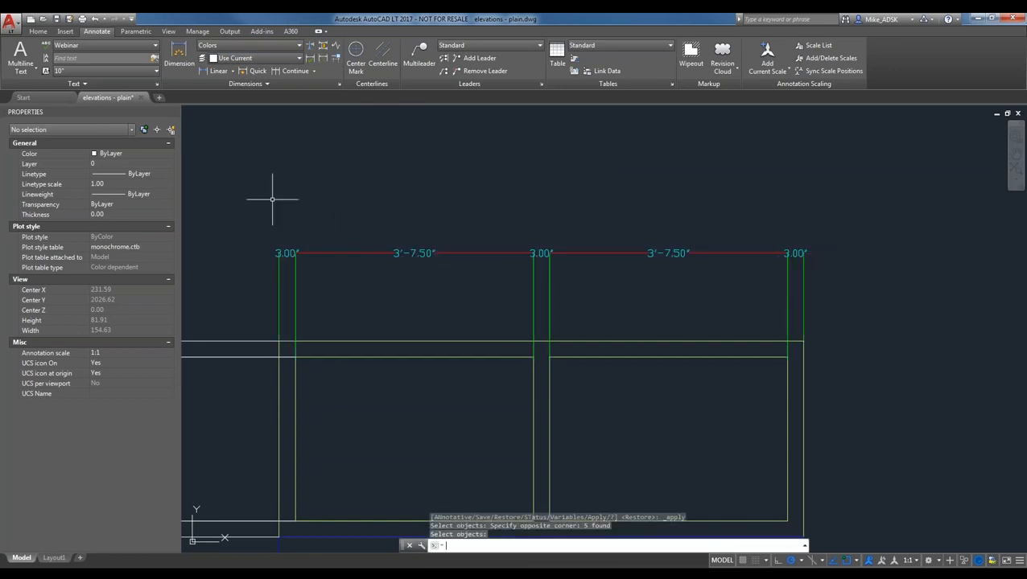
pyautogui.press('Return')
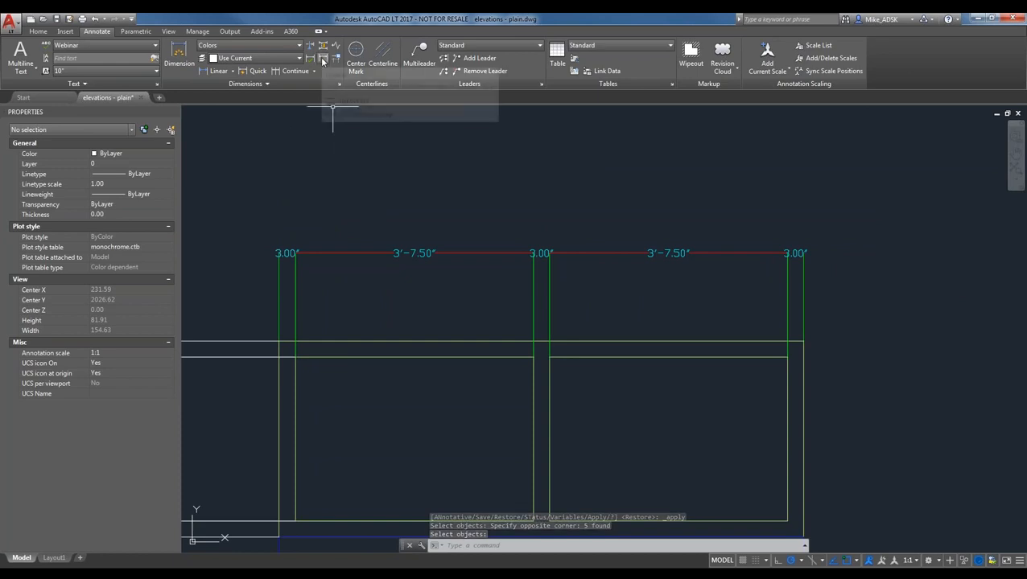
# - Expand the Dimensions panel slide-out to reveal extra tools such as Tolerance
pyautogui.click(266, 84)
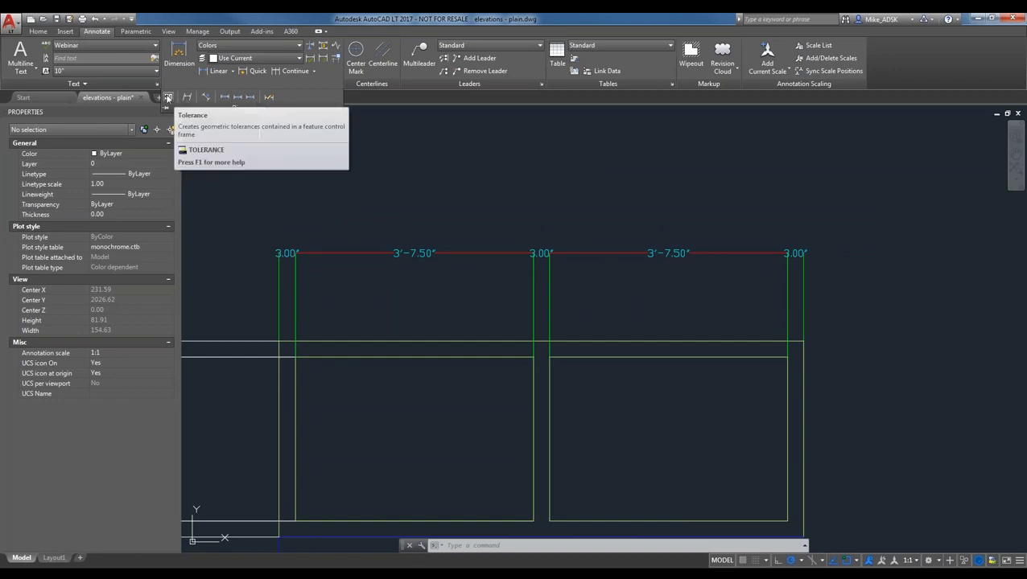
pyautogui.click(170, 98)
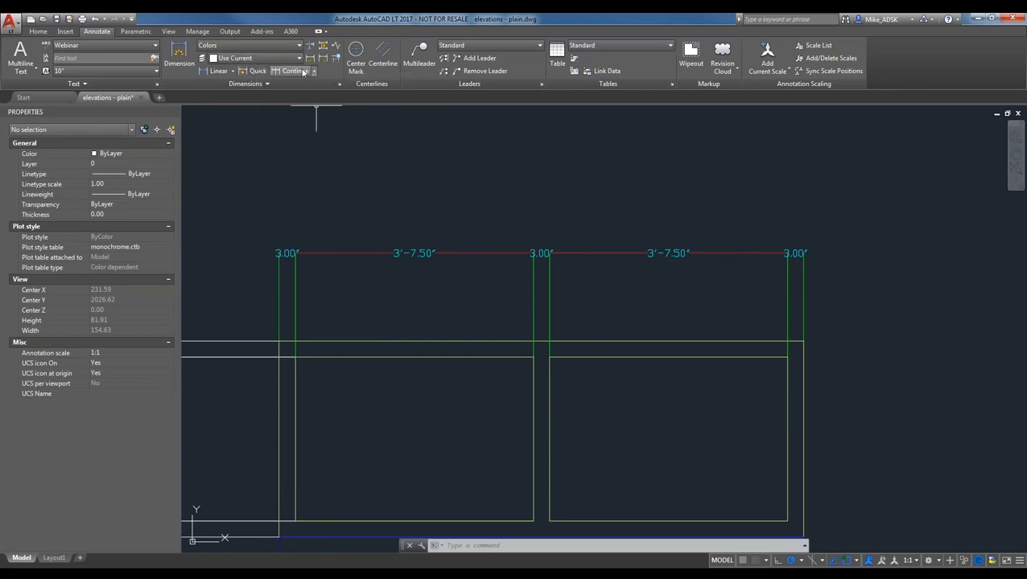
pyautogui.click(263, 85)
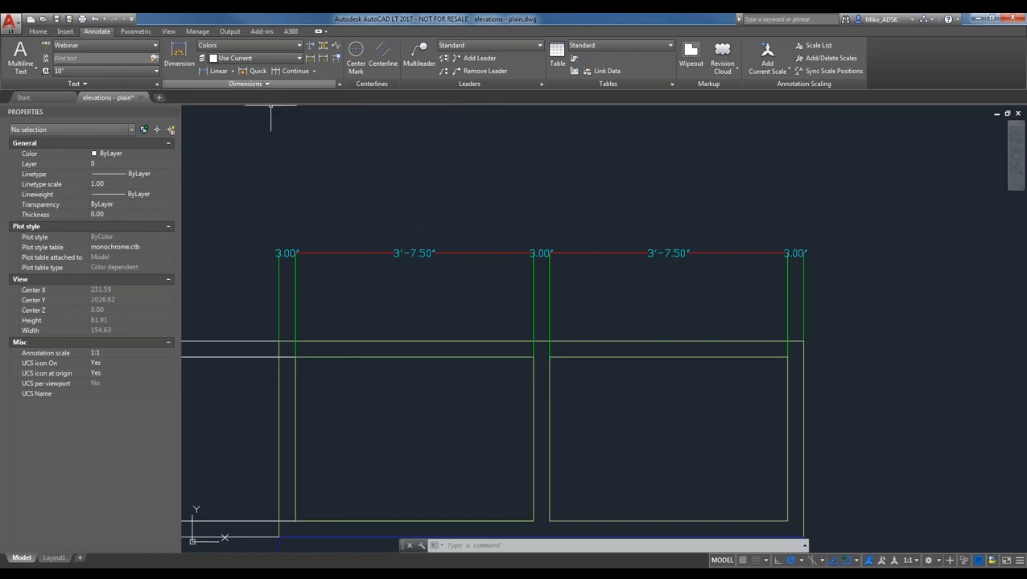
pyautogui.click(268, 85)
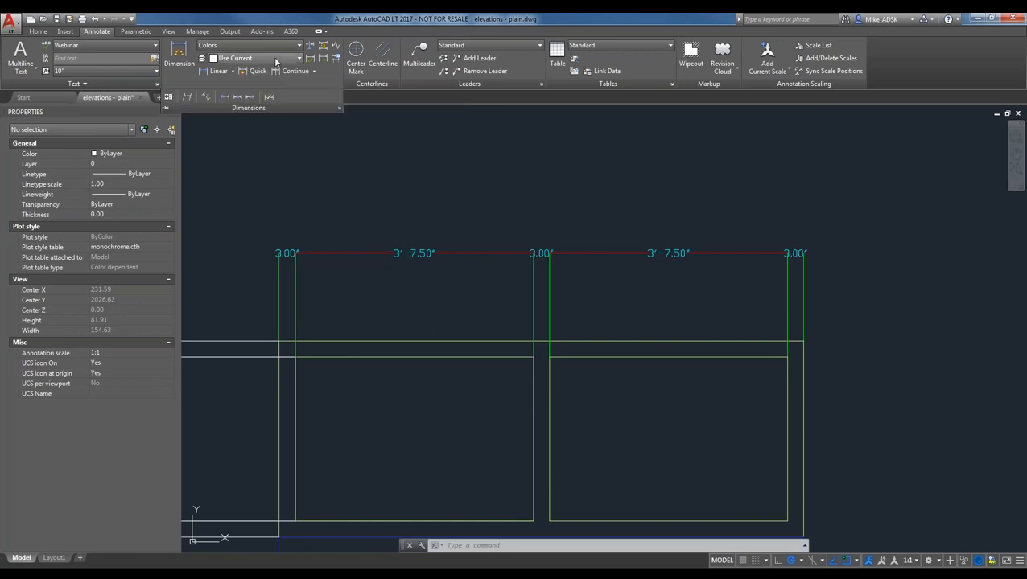
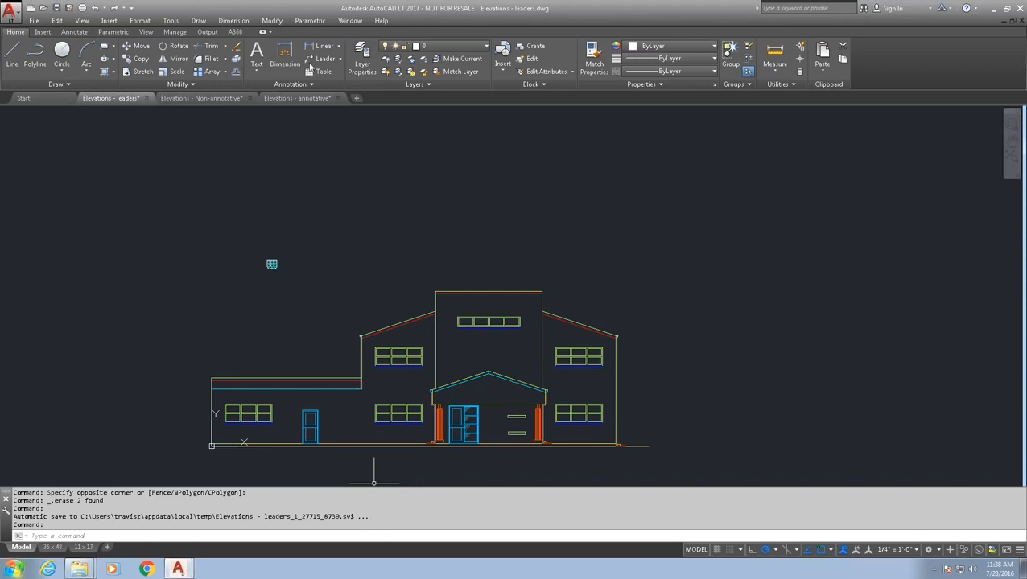
# - Switch the ribbon to the Annotate tab above the elevation drawing
pyautogui.click(74, 33)
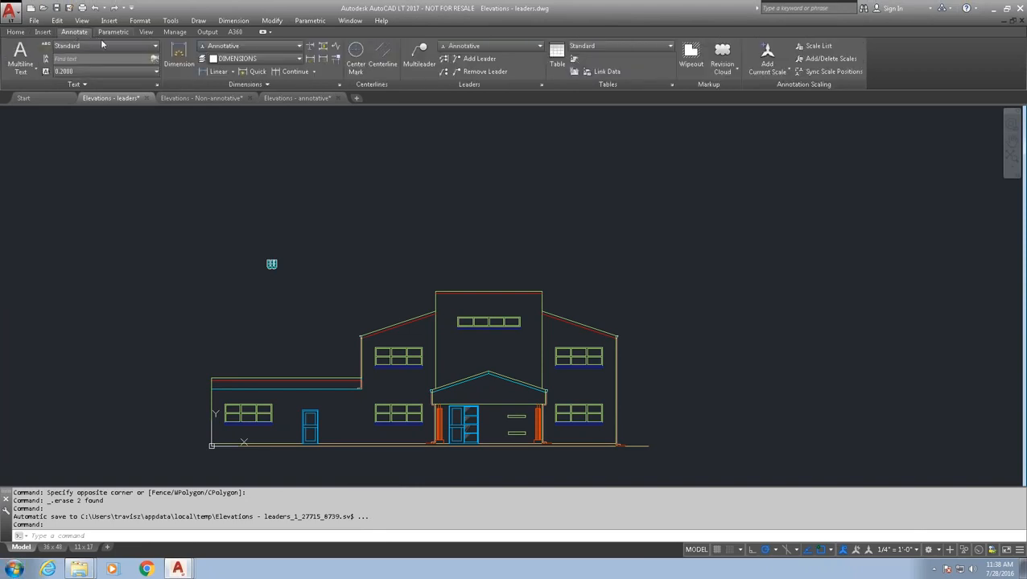
# - Add a multileader from the central block's top-right corner reading 'here is an mleader' / 'whatever'
pyautogui.click(420, 66)
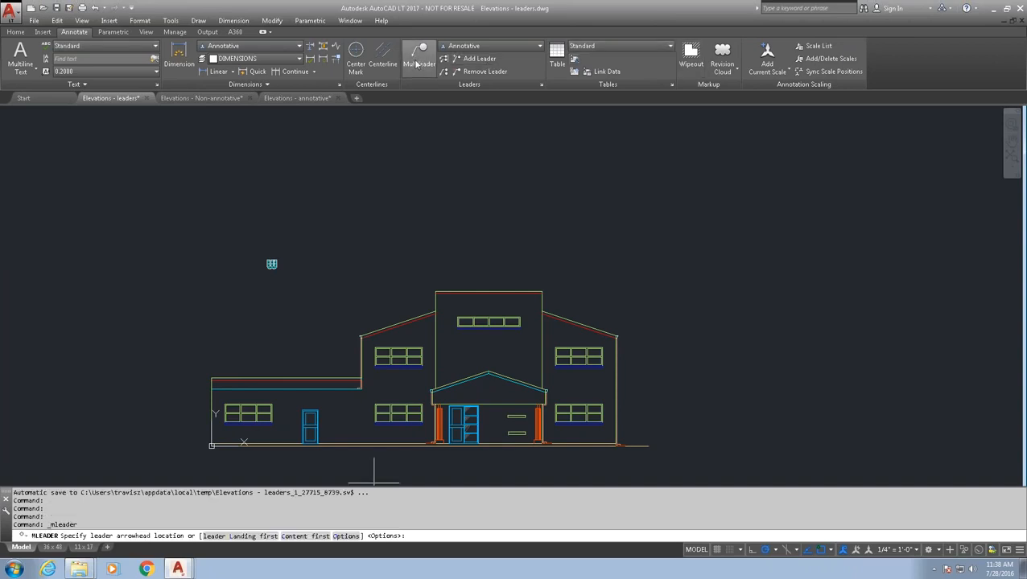
pyautogui.click(544, 289)
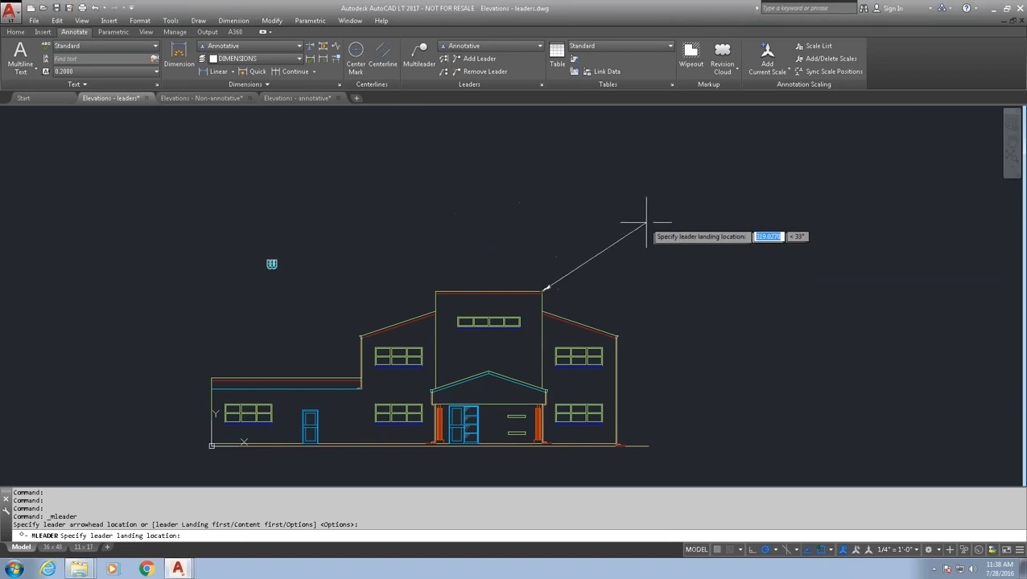
pyautogui.click(604, 217)
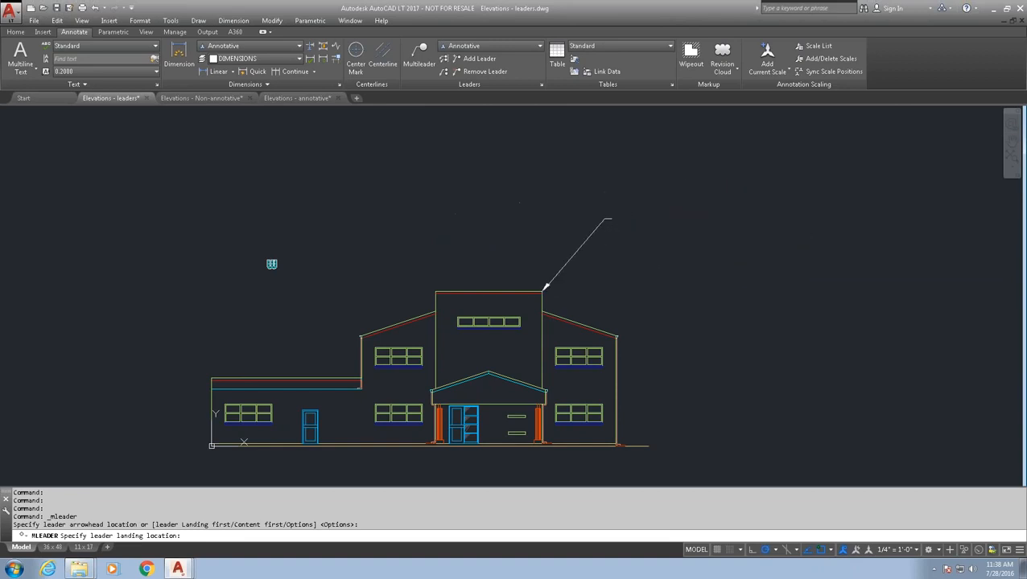
pyautogui.scroll(2, 634, 213)
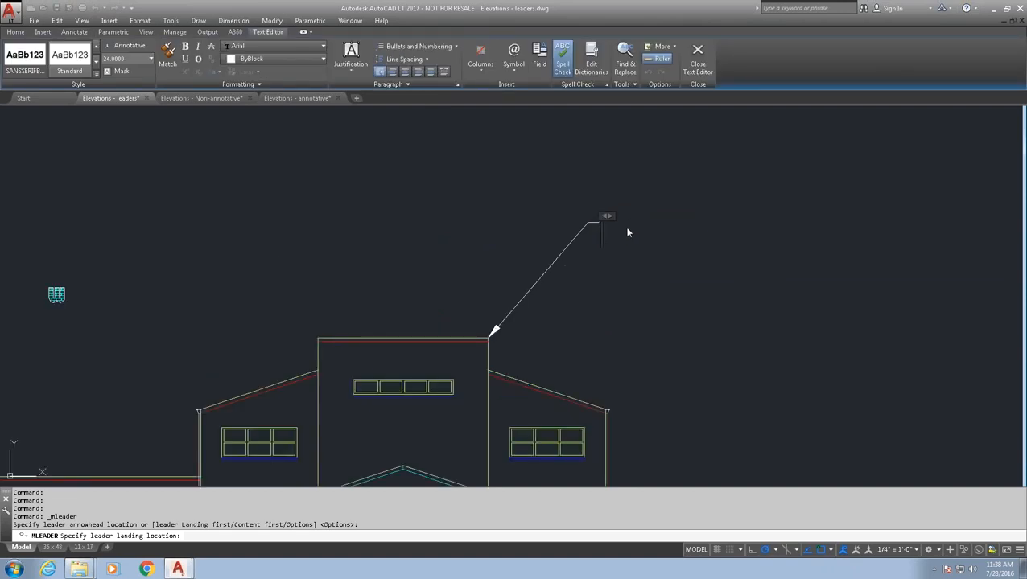
pyautogui.write('here is an mleader')
pyautogui.press('Return')
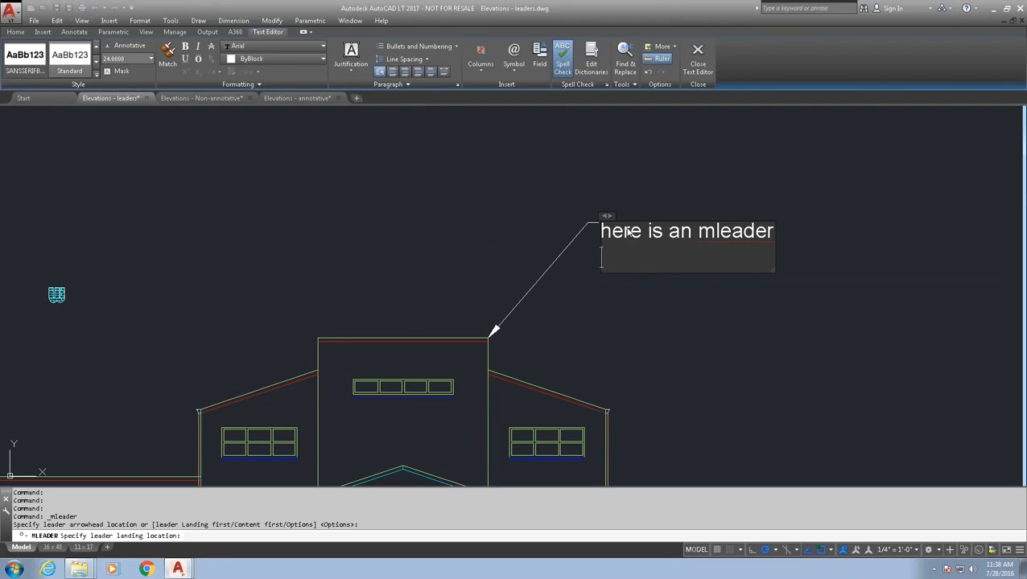
pyautogui.write('wahtev')
pyautogui.press('BackSpace')
pyautogui.press('BackSpace')
pyautogui.press('BackSpace')
pyautogui.press('BackSpace')
pyautogui.press('BackSpace')
pyautogui.write('hatever')
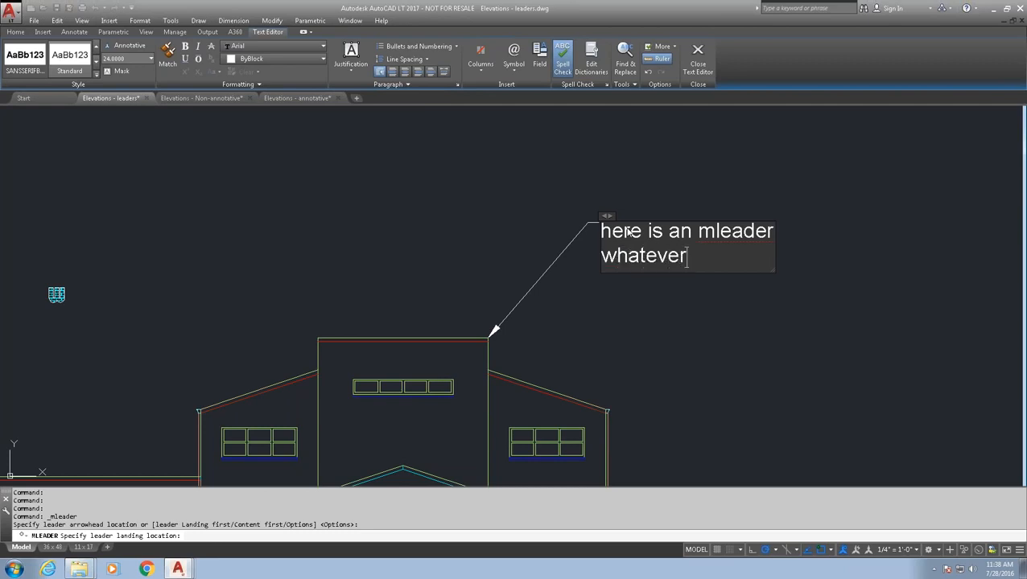
pyautogui.click(710, 190)
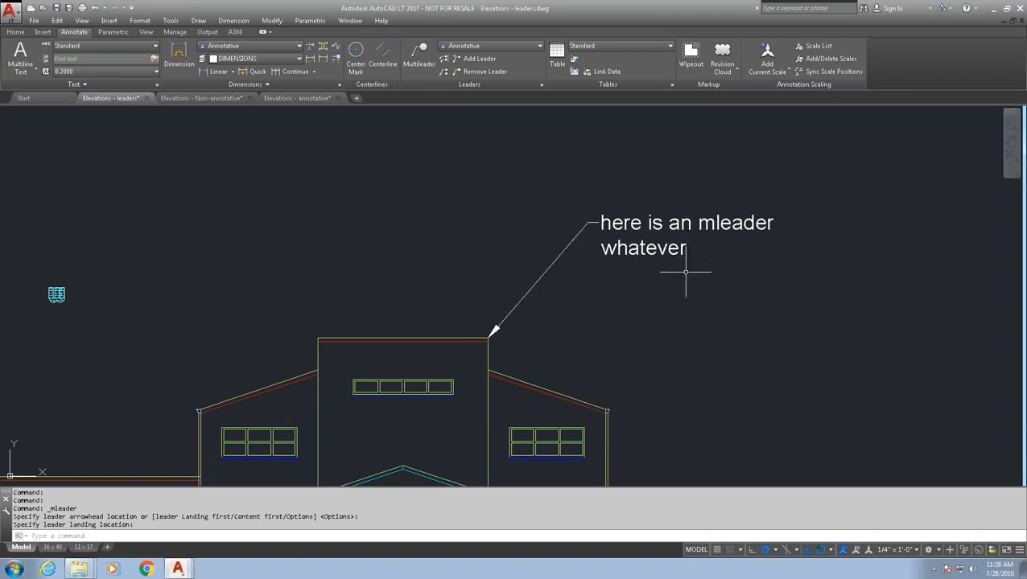
# - Reposition the multileader's text and landing up and to the right, arrow kept on the corner
pyautogui.scroll(-2, 690, 278)
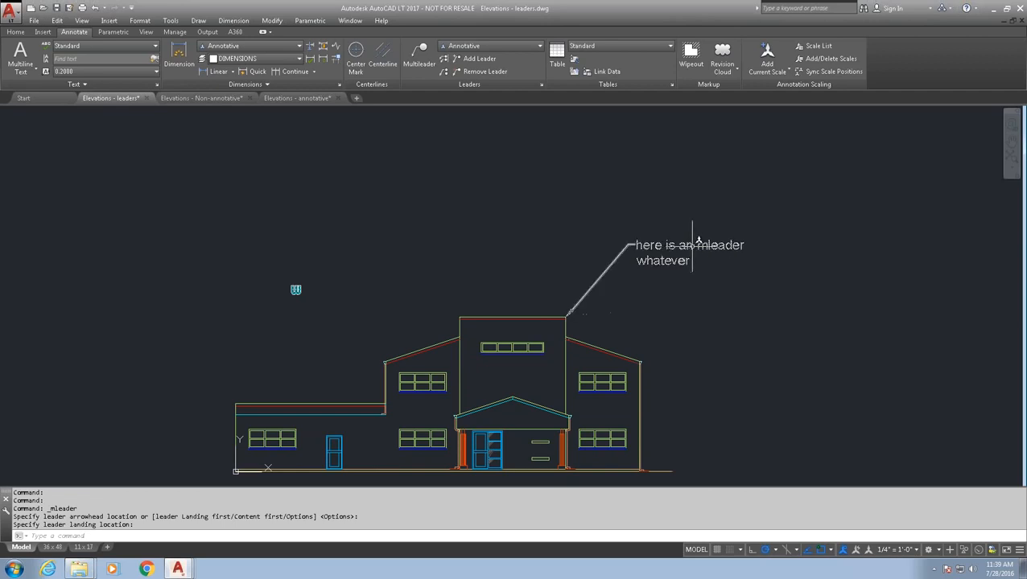
pyautogui.click(668, 246)
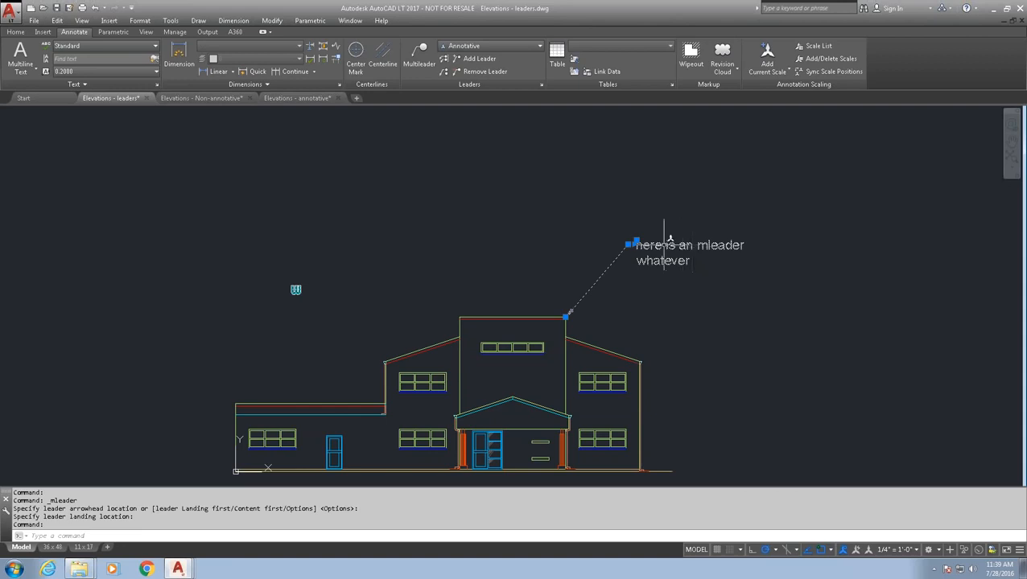
pyautogui.scroll(4, 653, 248)
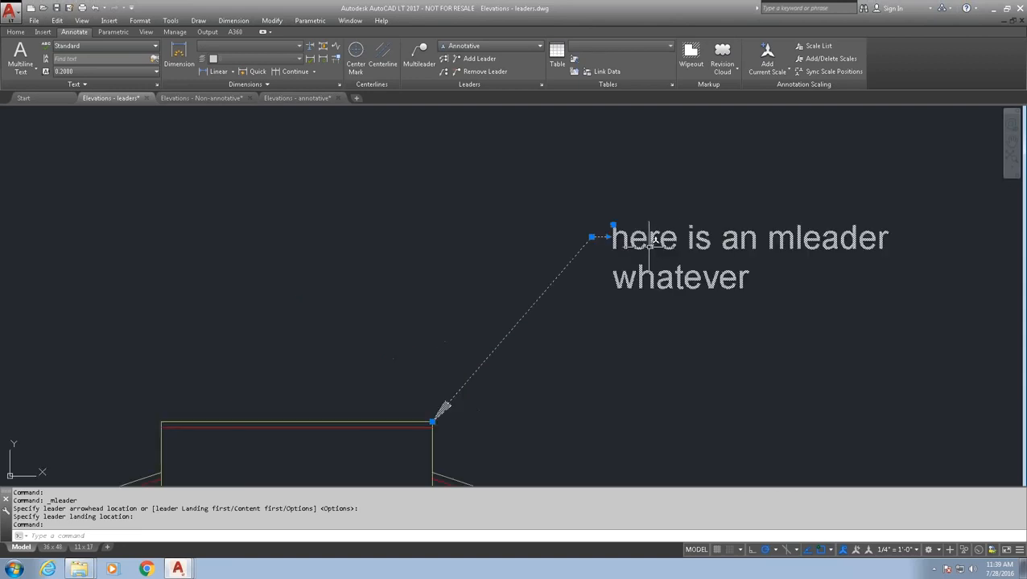
pyautogui.click(609, 236)
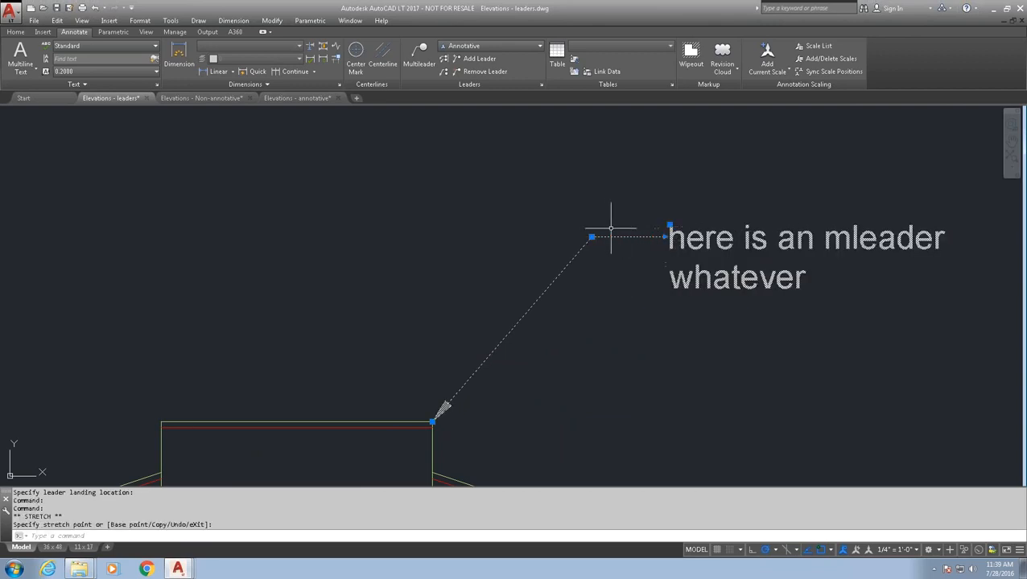
pyautogui.moveTo(592, 236)
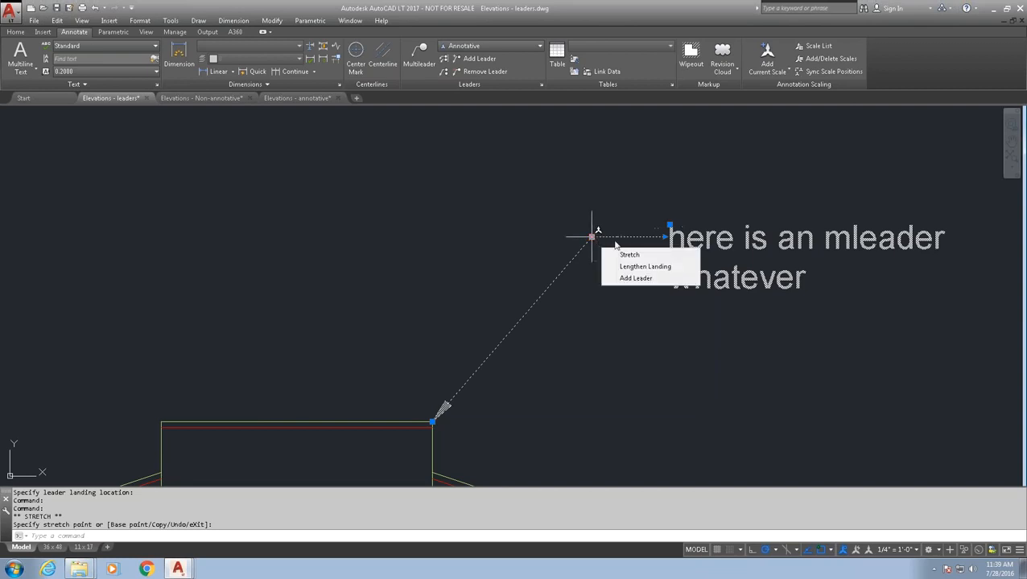
pyautogui.scroll(-4, 611, 283)
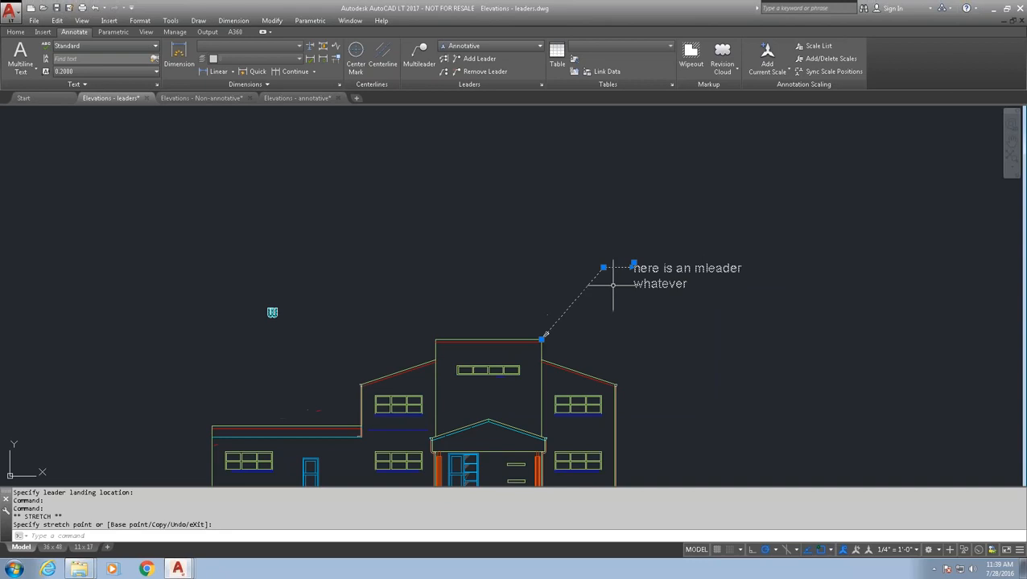
pyautogui.scroll(2, 603, 265)
pyautogui.click(600, 265)
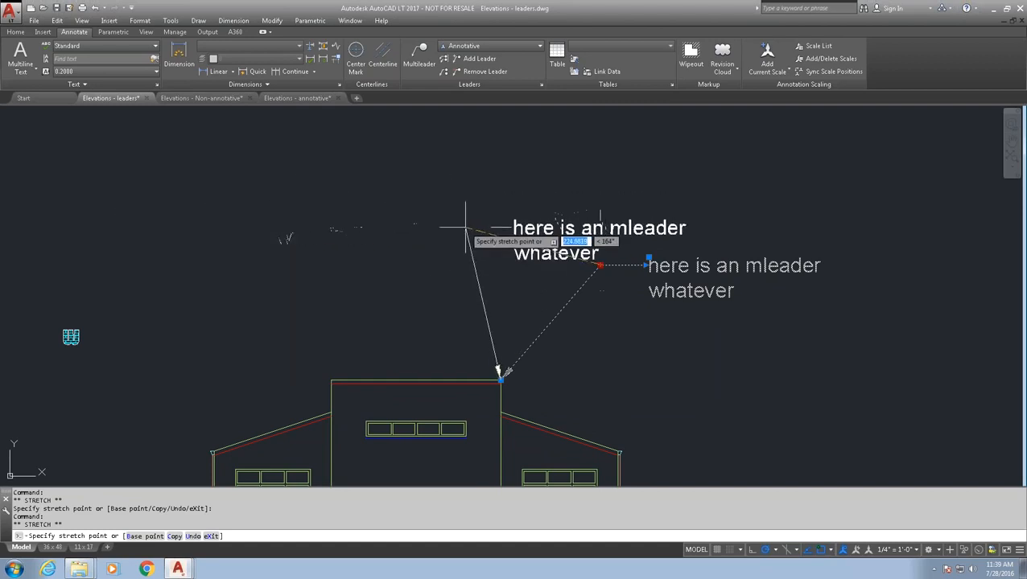
pyautogui.click(185, 206)
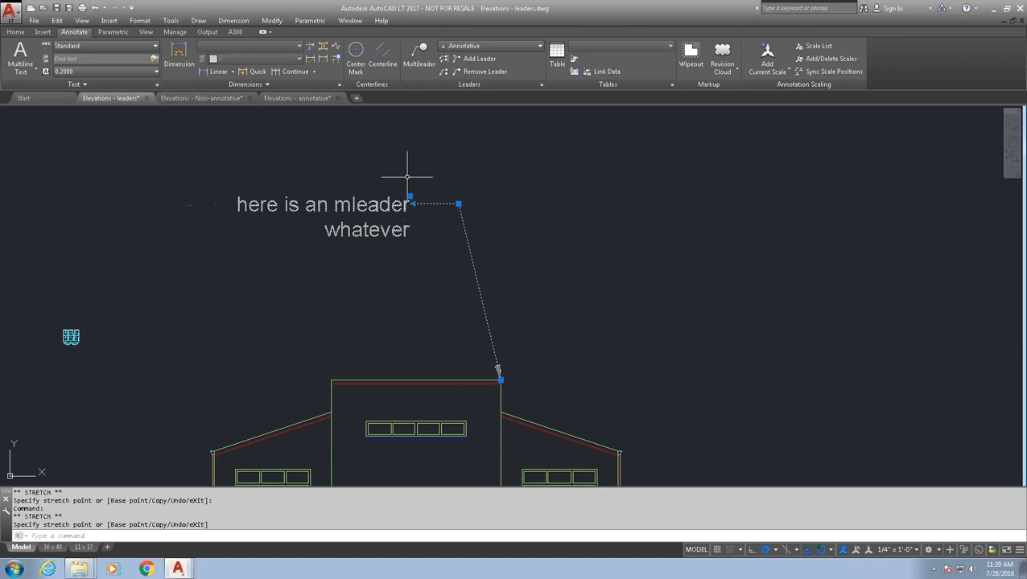
pyautogui.click(410, 197)
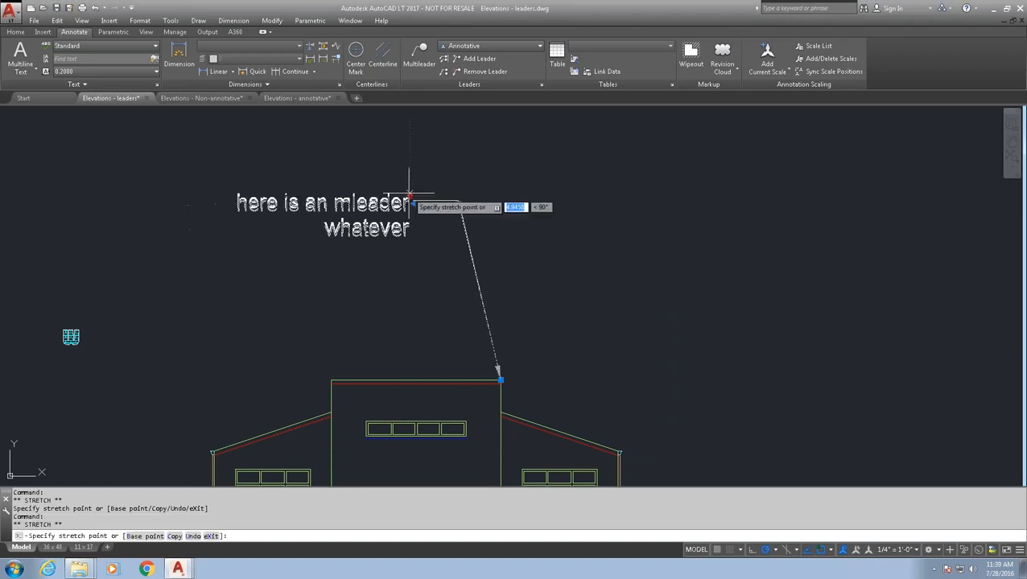
pyautogui.click(709, 172)
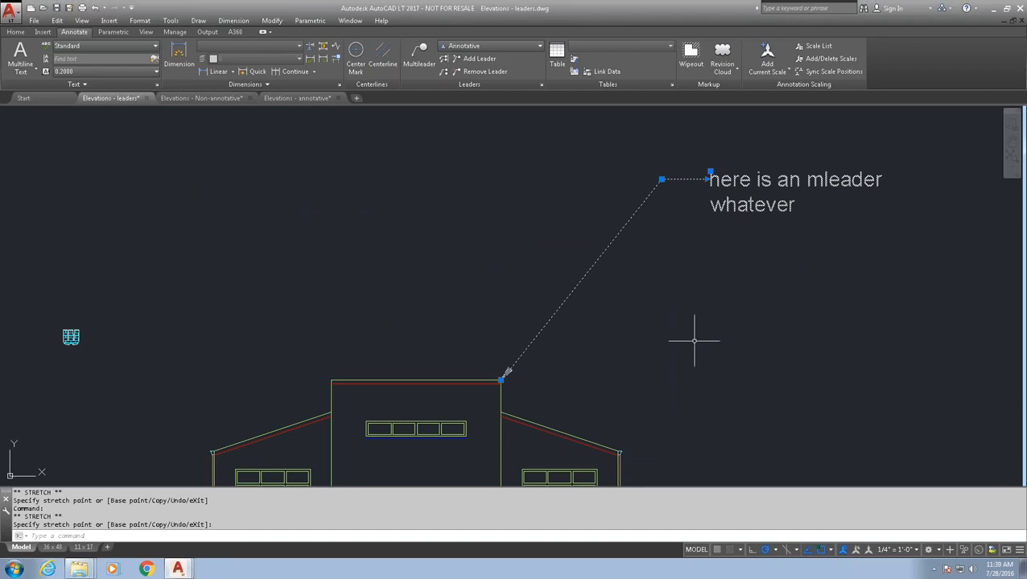
pyautogui.press('Escape')
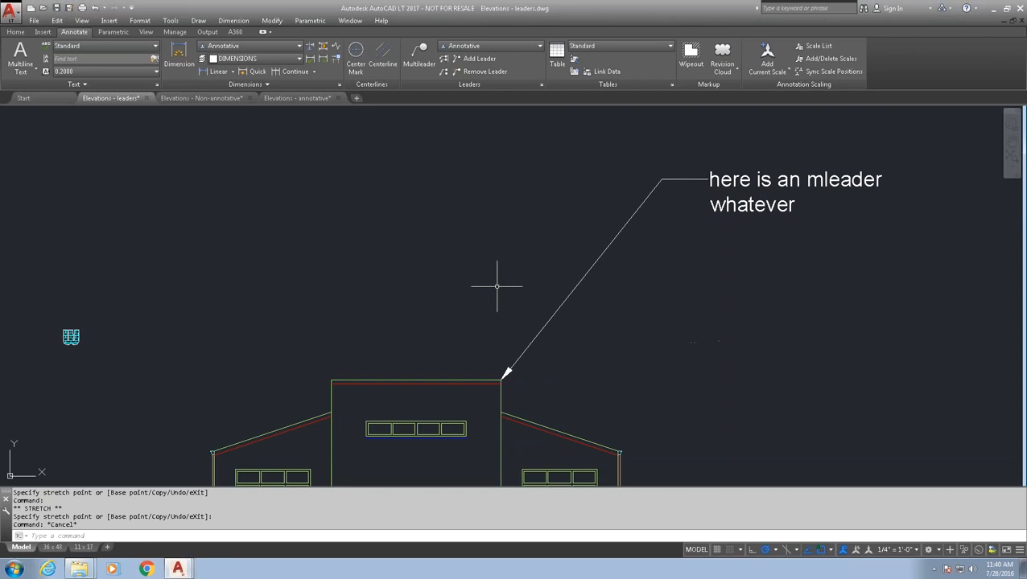
# - Start a plain leader at the central block's top-left corner with several zigzag bend points
pyautogui.write('leader')
pyautogui.press('Return')
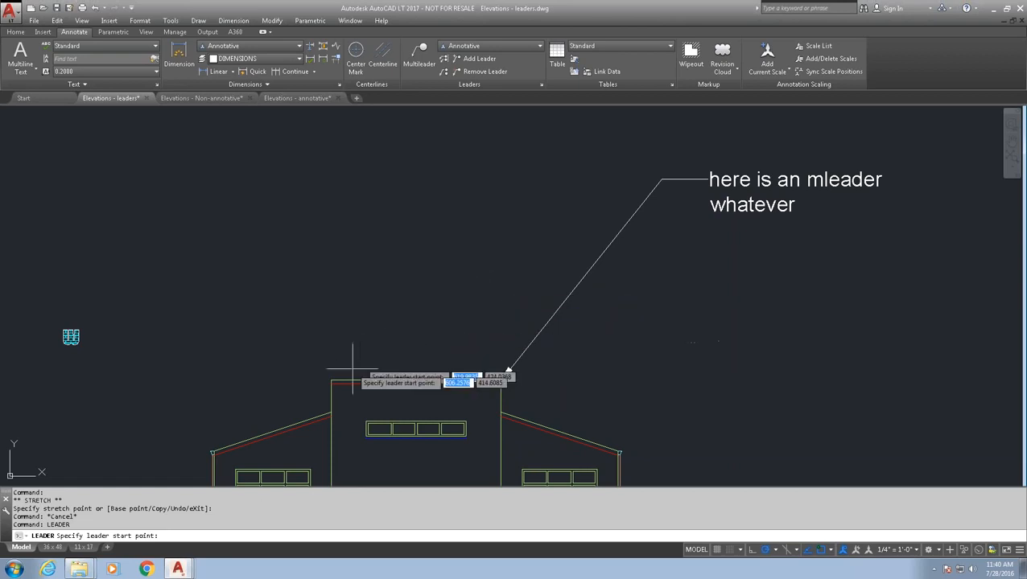
pyautogui.click(331, 379)
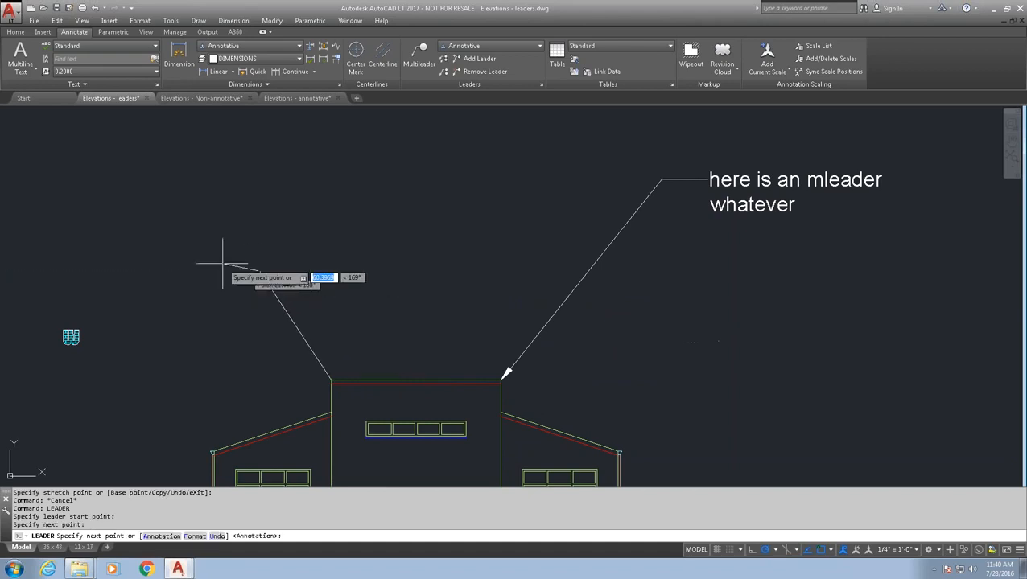
pyautogui.click(191, 247)
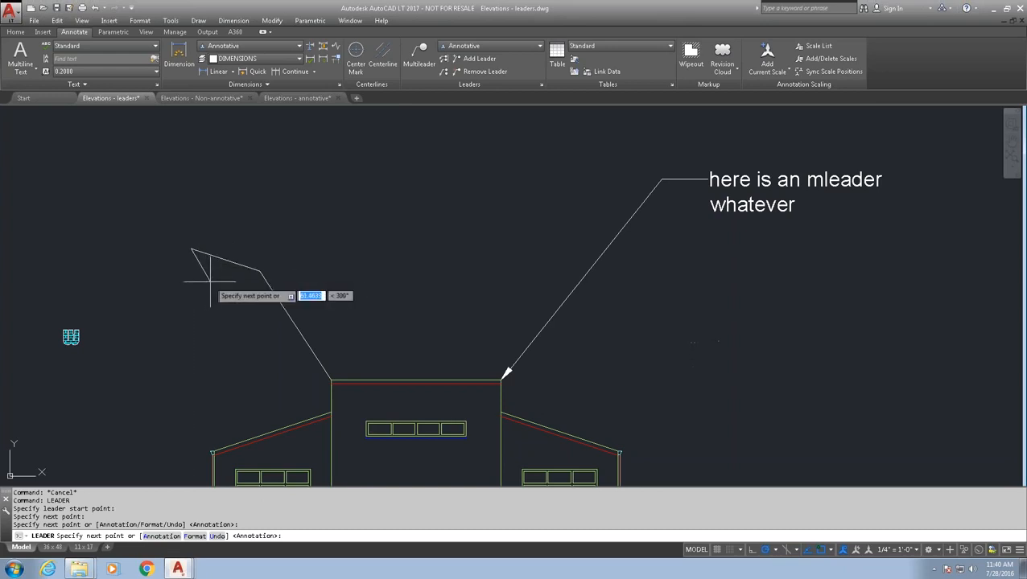
pyautogui.click(123, 199)
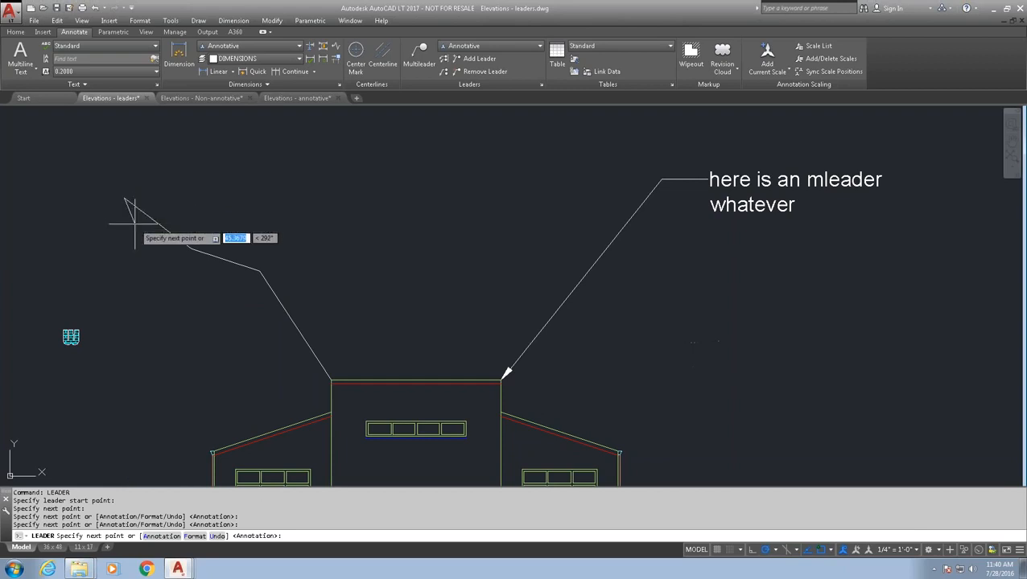
pyautogui.click(109, 225)
pyautogui.click(84, 176)
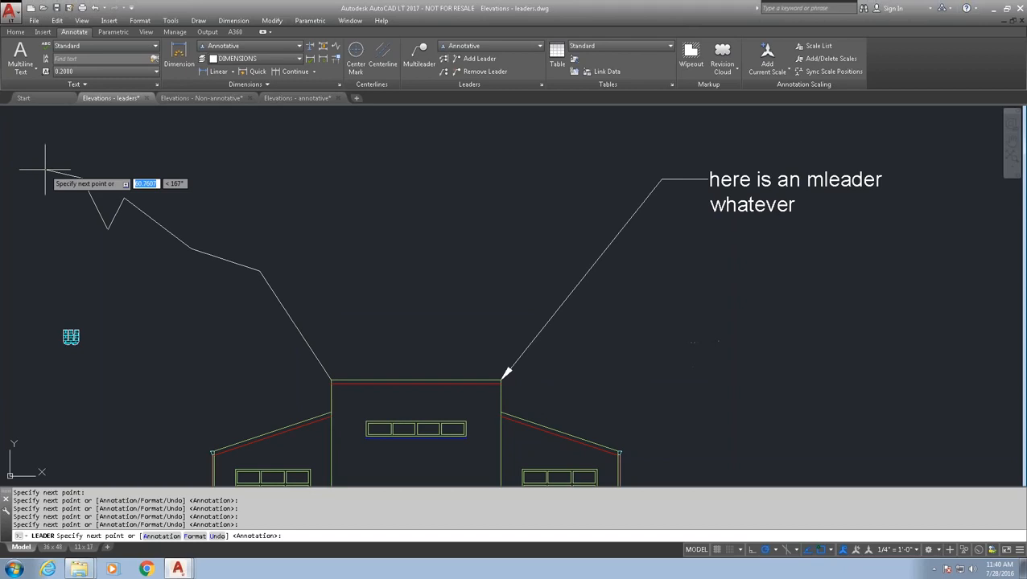
# - Give the leader two text lines: 'here is a leader' and 'and this is the second'
pyautogui.press('Return')
pyautogui.write('here')
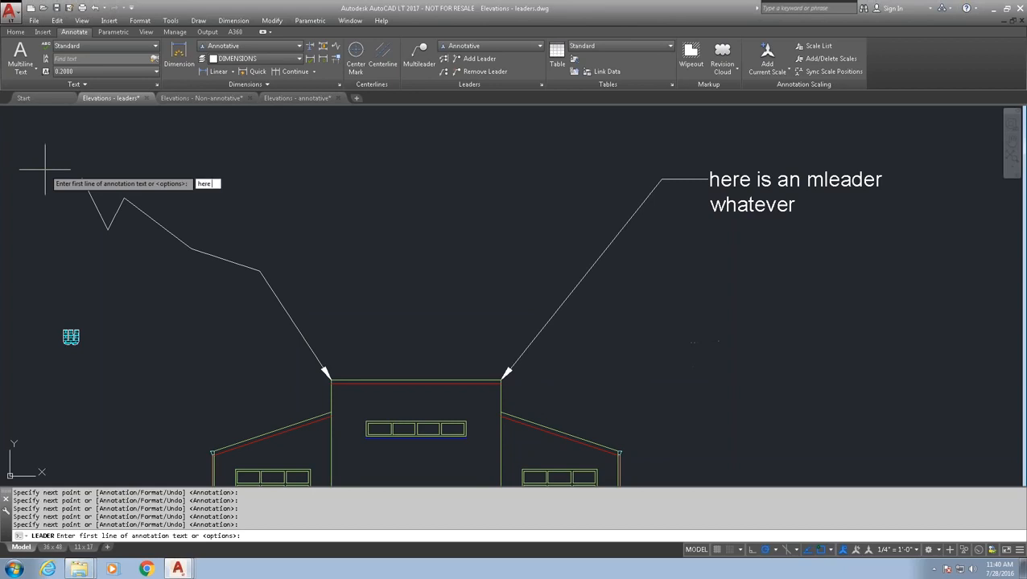
pyautogui.write(' is a leader')
pyautogui.press('Return')
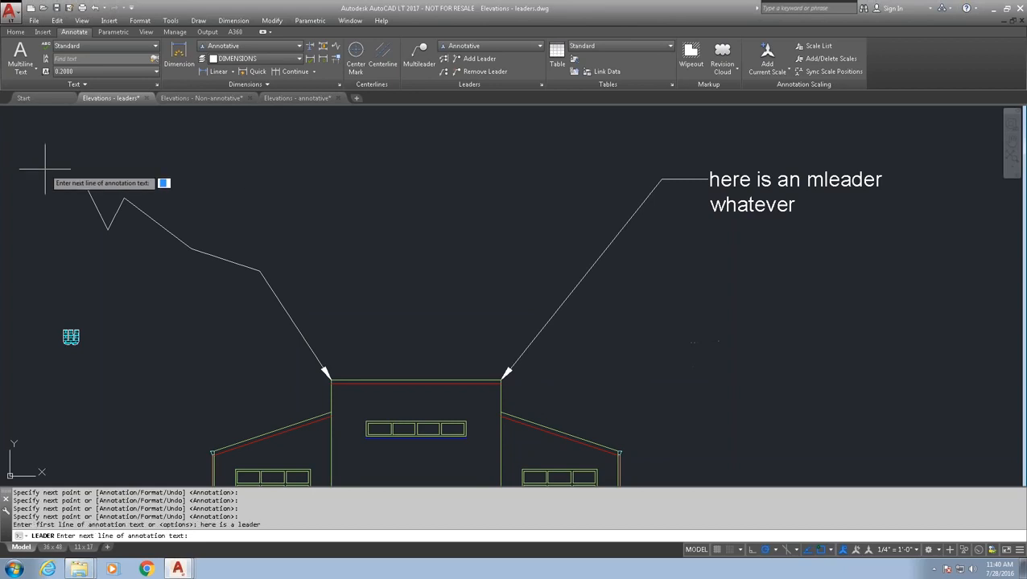
pyautogui.write('and this is the second')
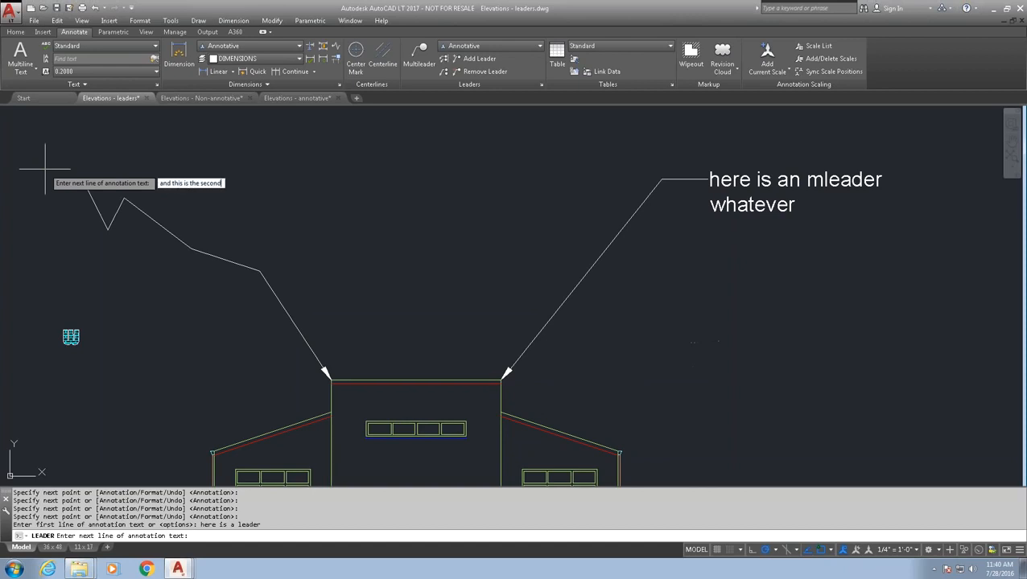
pyautogui.press('Return')
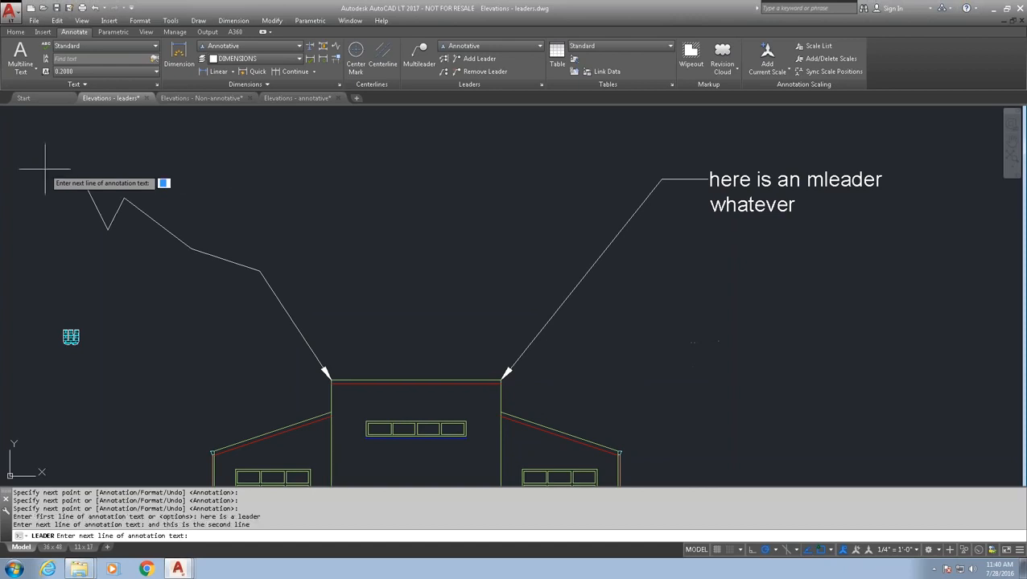
pyautogui.press('Return')
pyautogui.moveTo(218, 268)
pyautogui.mouseDown(button='middle')
pyautogui.moveTo(369, 278)
pyautogui.moveTo(401, 292)
pyautogui.mouseUp(button='middle')
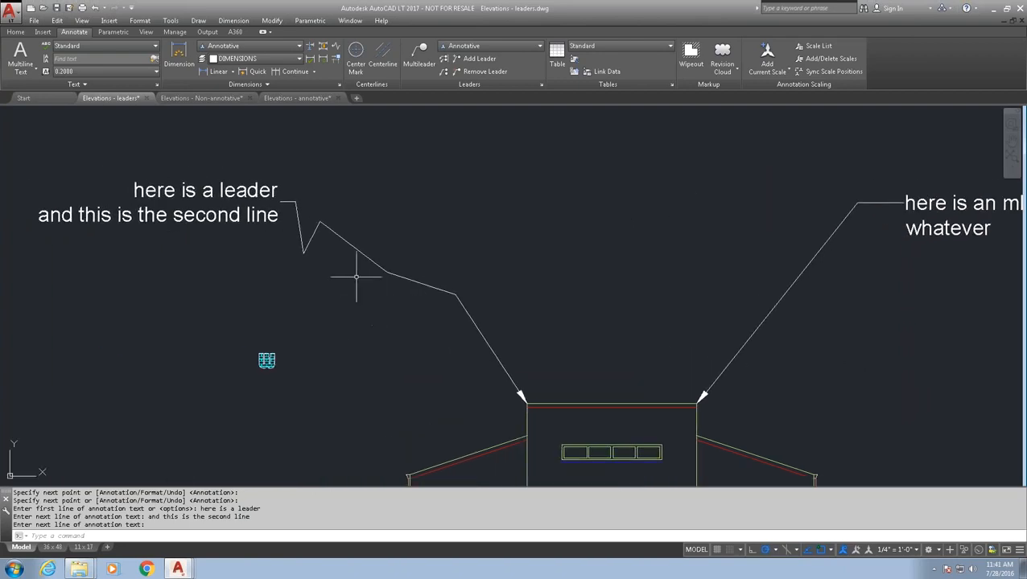
# - Stretch the leader's endpoint so it attaches at the text's first line
pyautogui.click(350, 244)
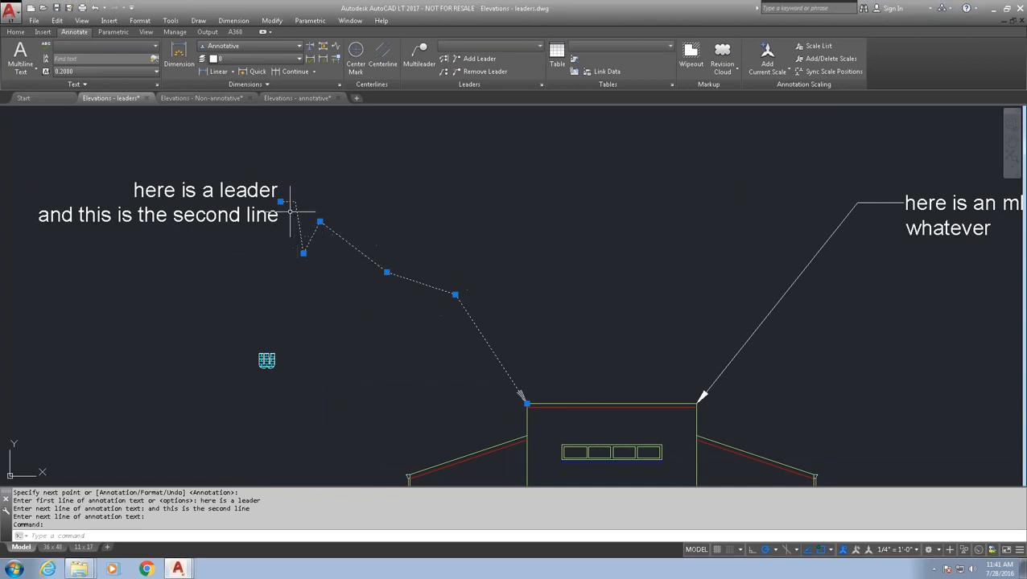
pyautogui.click(282, 201)
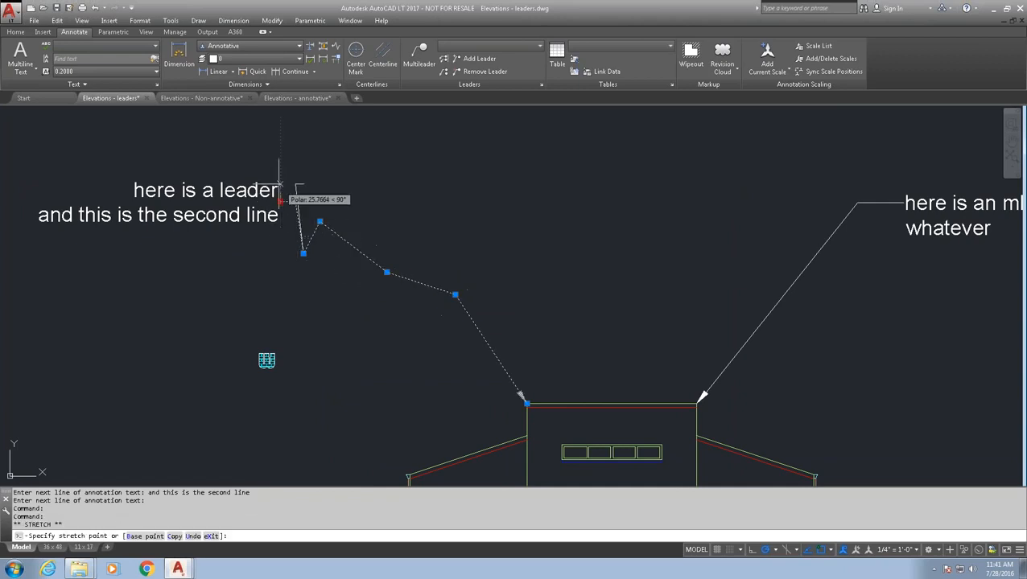
pyautogui.click(299, 137)
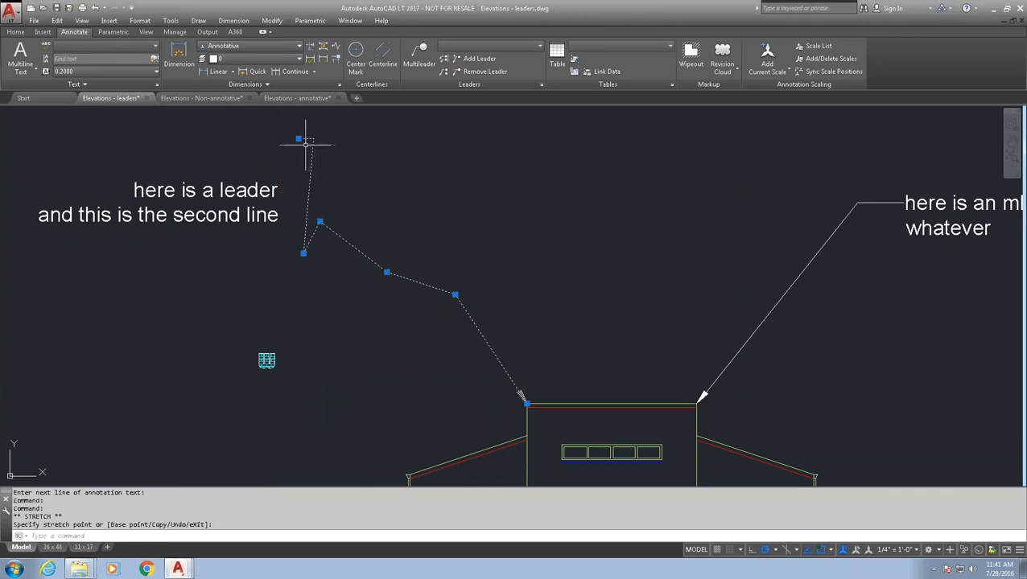
pyautogui.click(299, 139)
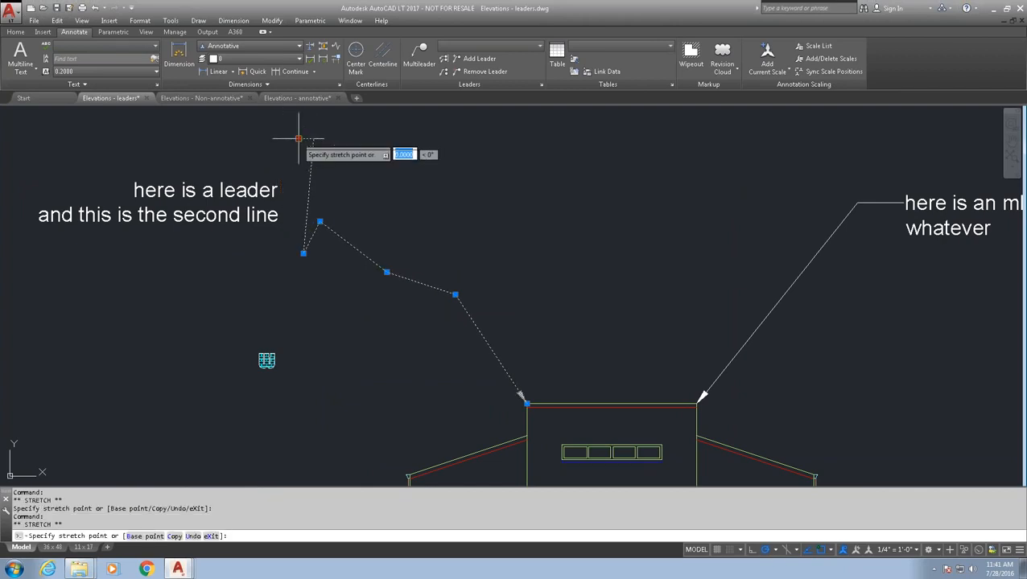
pyautogui.click(280, 191)
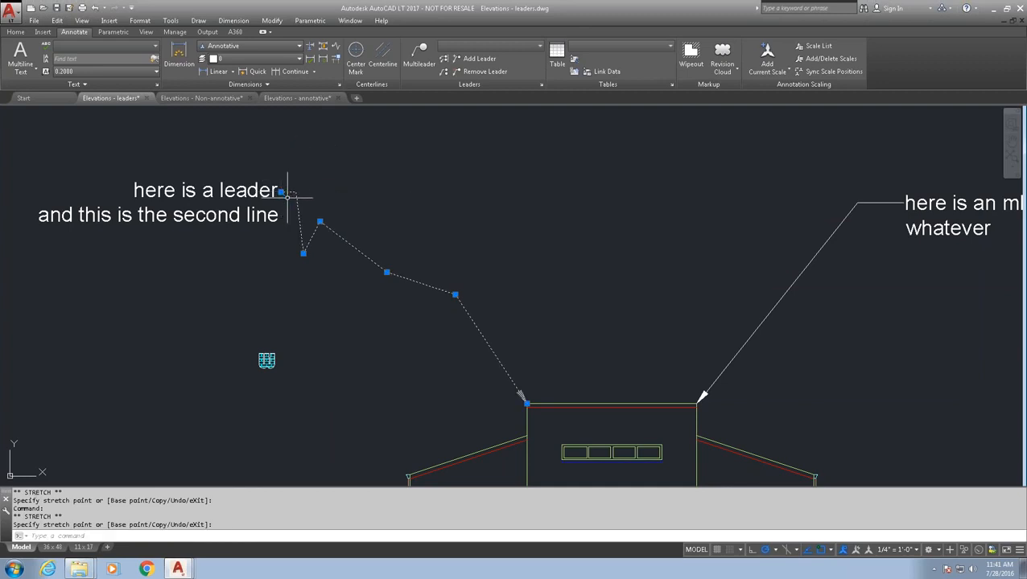
pyautogui.press('Escape')
# - Move the two-line leader text up and to the right
pyautogui.click(247, 251)
pyautogui.click(174, 185)
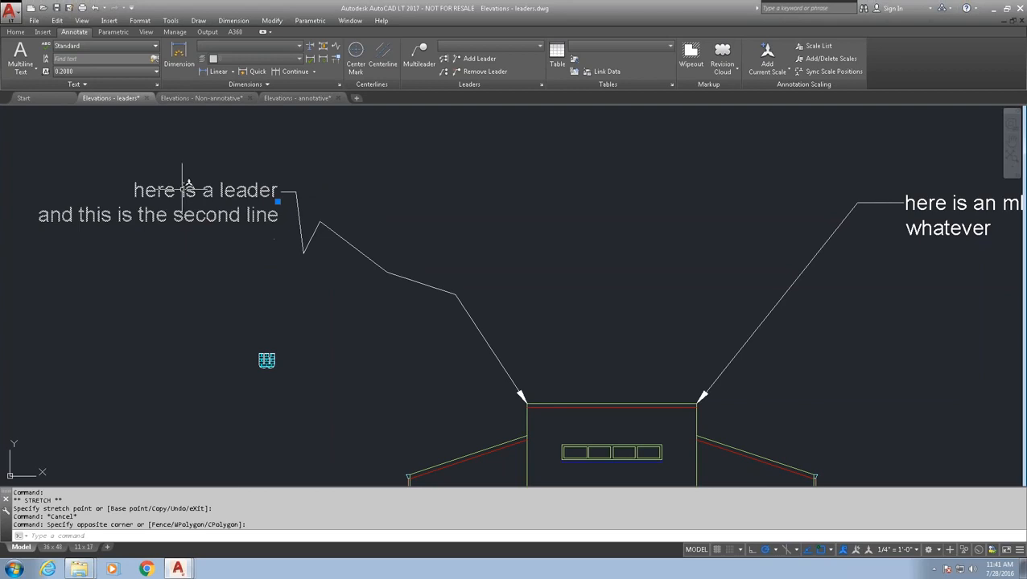
pyautogui.click(278, 202)
pyautogui.click(226, 305)
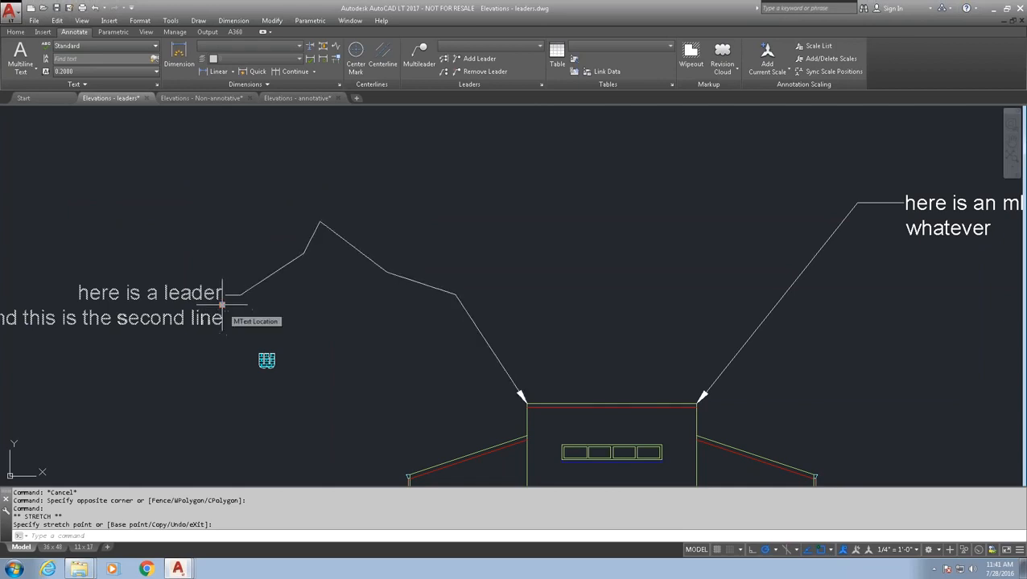
pyautogui.click(222, 304)
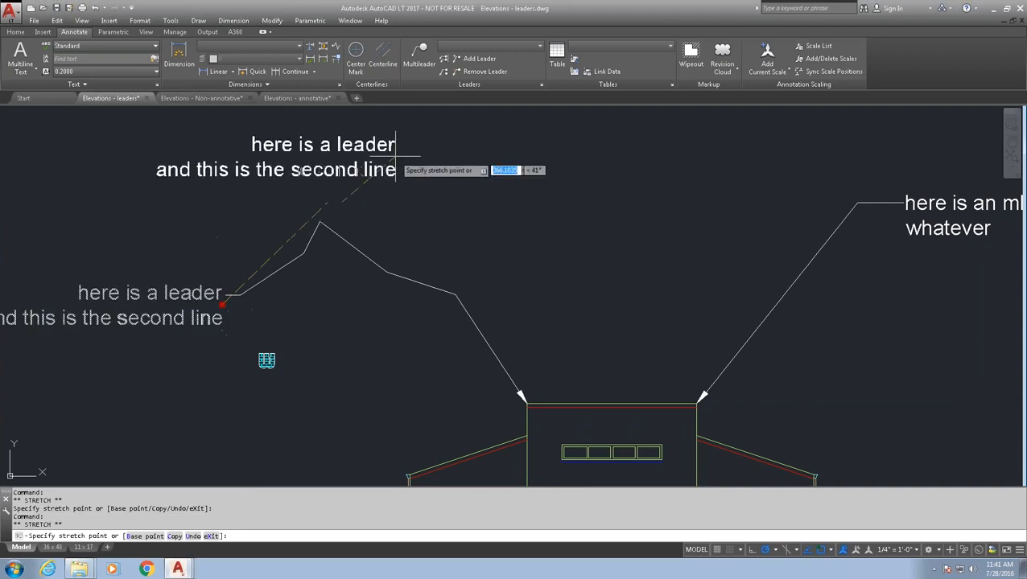
pyautogui.click(475, 149)
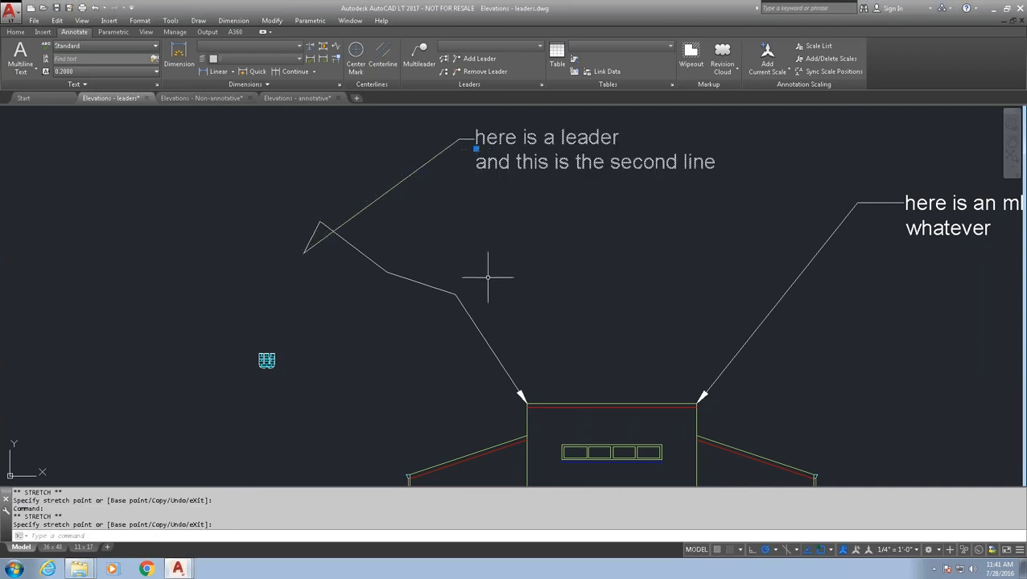
pyautogui.press('Escape')
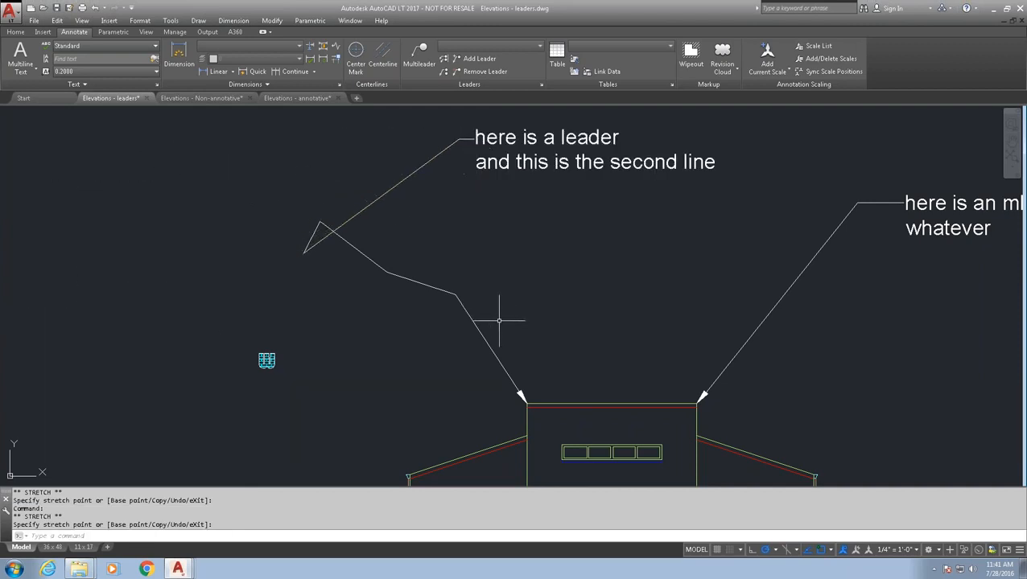
# - Drag the leader's middle bend point lower to reshape the zigzag
pyautogui.click(499, 320)
pyautogui.click(426, 278)
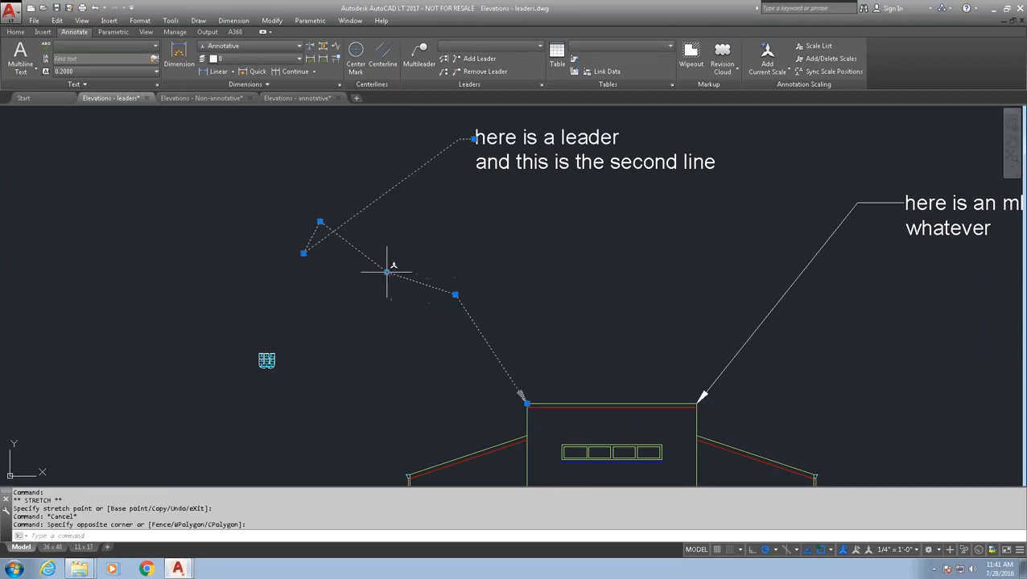
pyautogui.click(387, 272)
pyautogui.click(352, 332)
pyautogui.press('Escape')
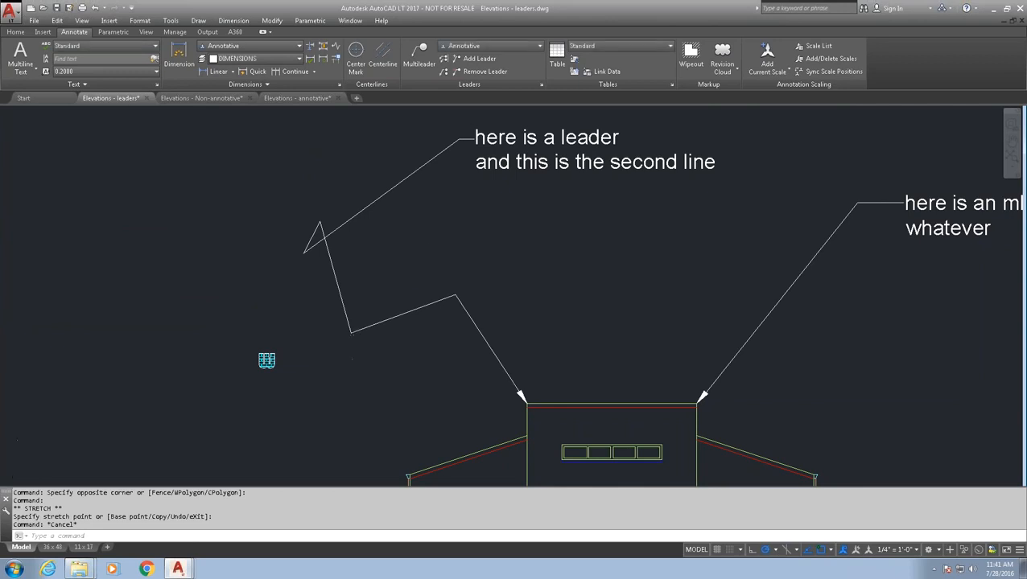
pyautogui.scroll(-2, 488, 257)
pyautogui.moveTo(489, 256); pyautogui.dragTo(429, 252, button='middle')
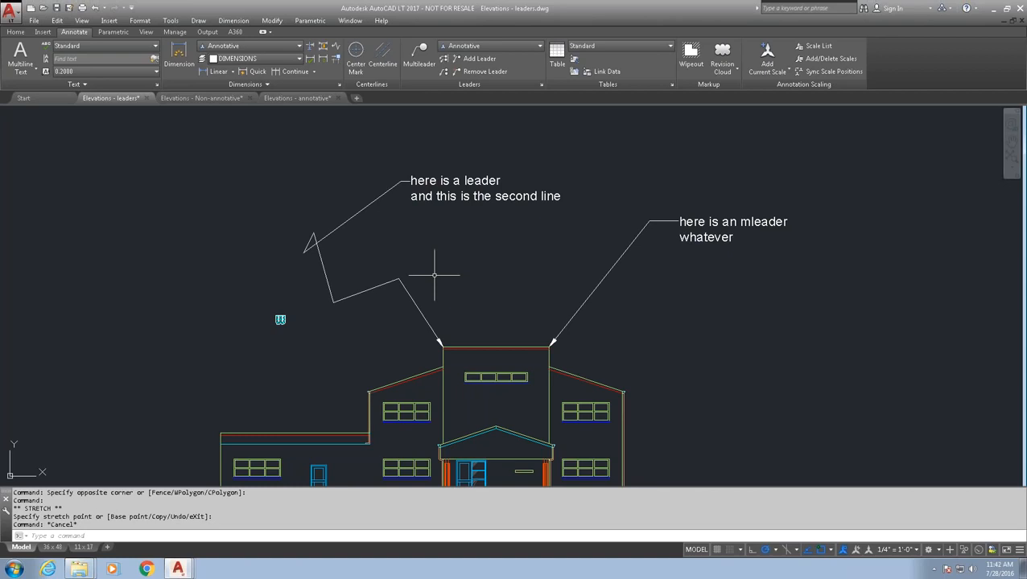
pyautogui.write('QLEADER')
# - Set QLEADER's annotation to Copy an Object with Reuse Next
pyautogui.press('Return')
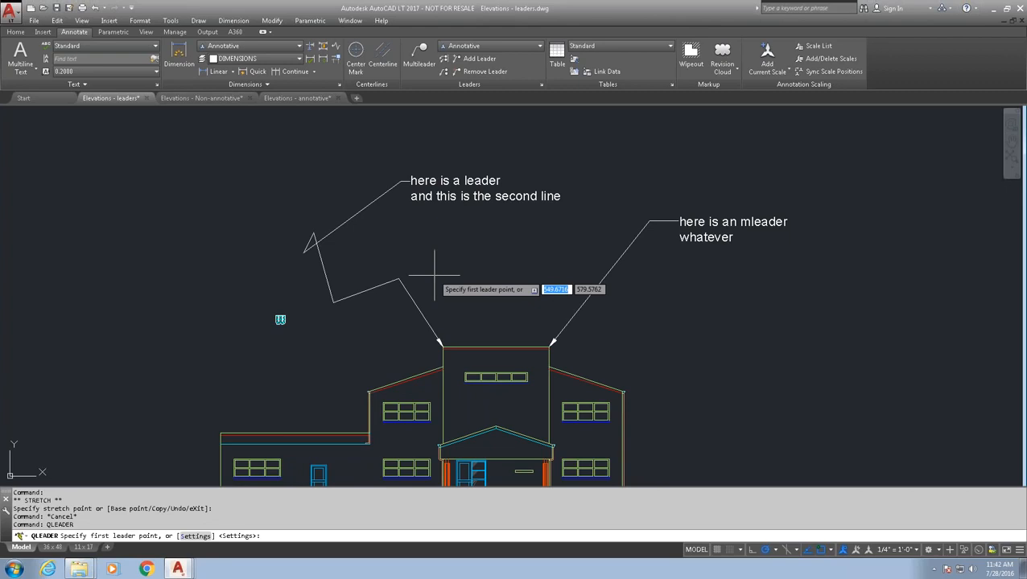
pyautogui.write('s')
pyautogui.press('Return')
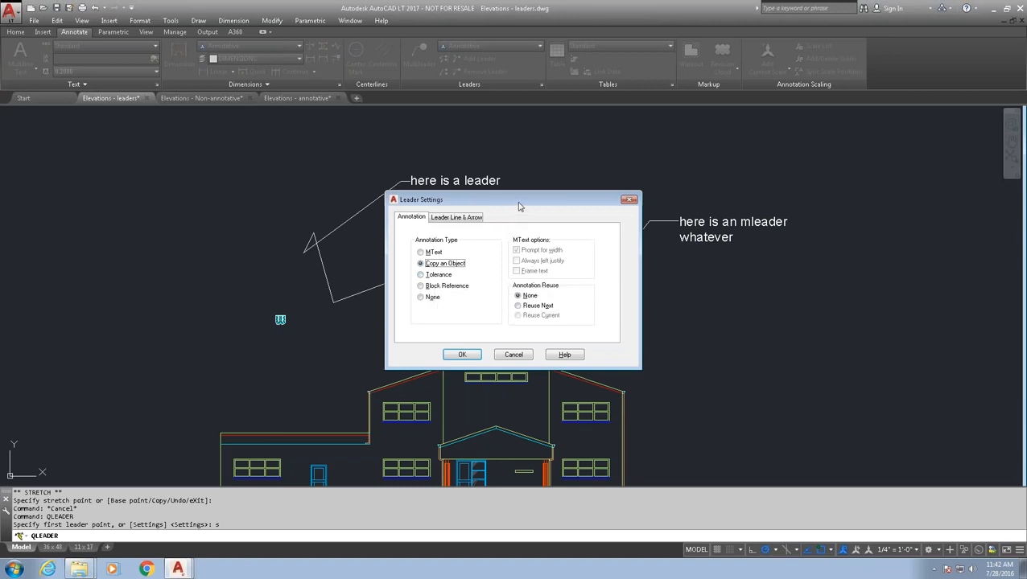
pyautogui.click(519, 306)
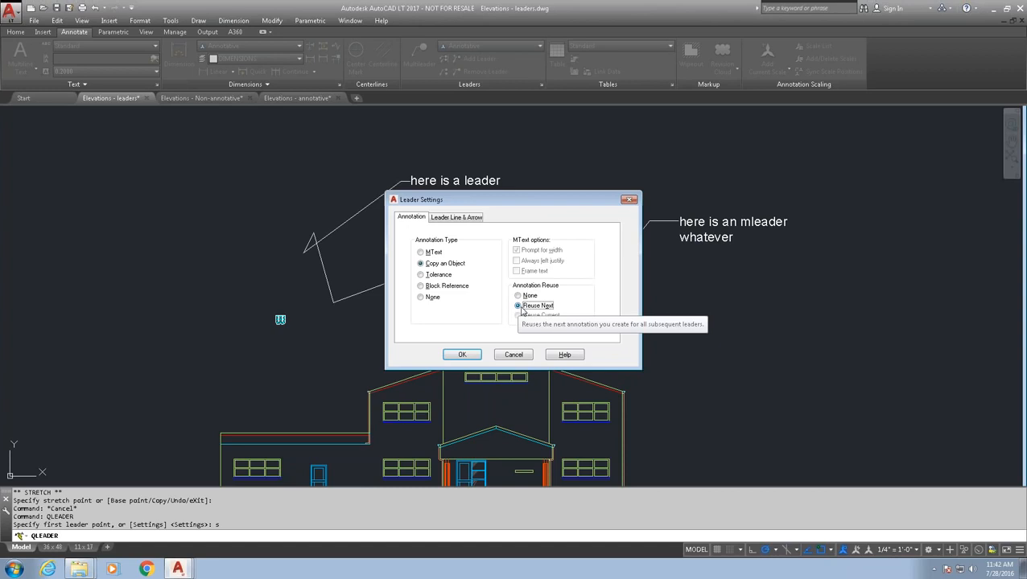
pyautogui.click(460, 354)
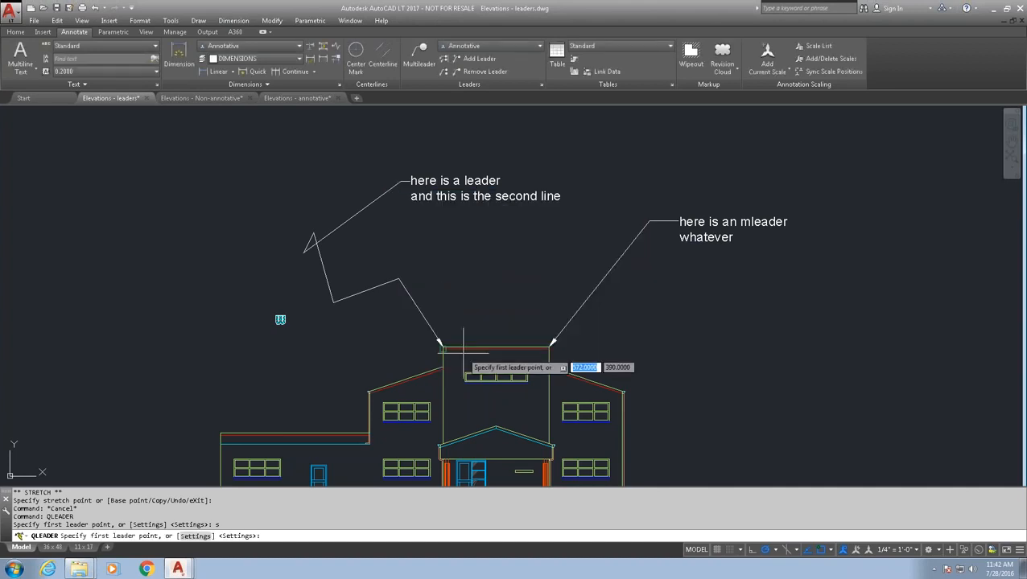
# - Draw a leader from the right wing's roof corner ending in a copy of the cyan block
pyautogui.click(623, 392)
pyautogui.click(704, 330)
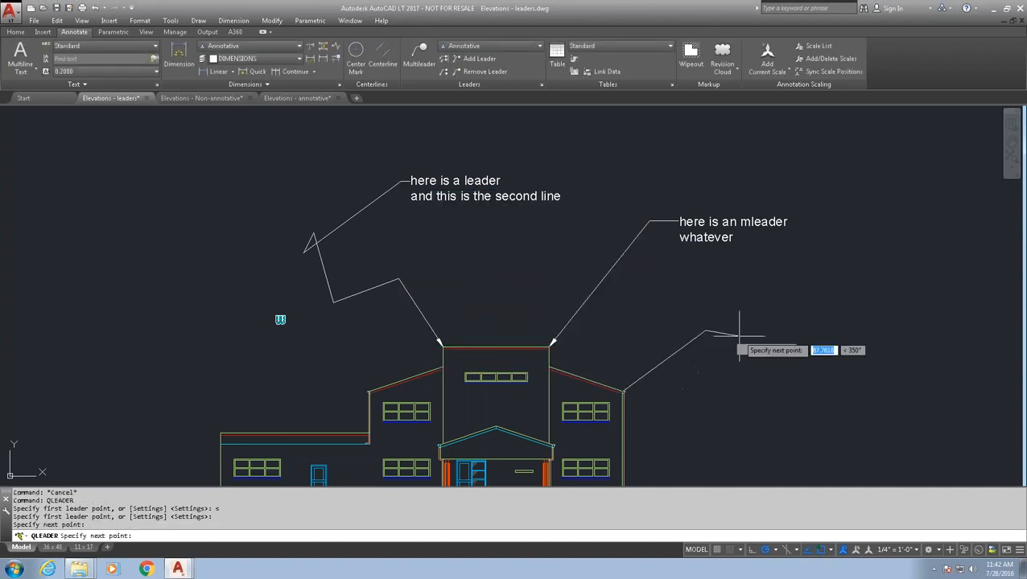
pyautogui.click(747, 326)
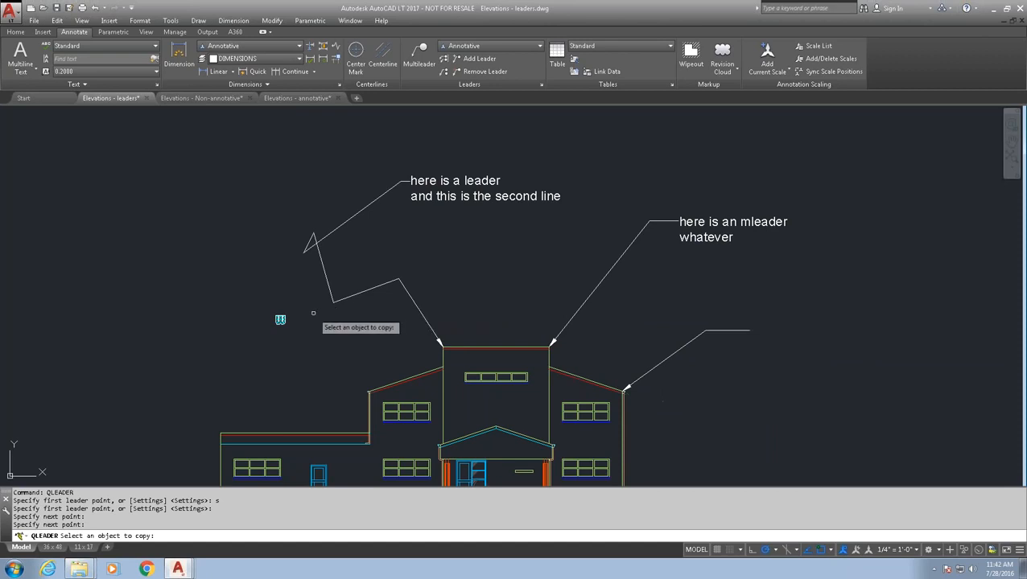
pyautogui.scroll(2, 285, 318)
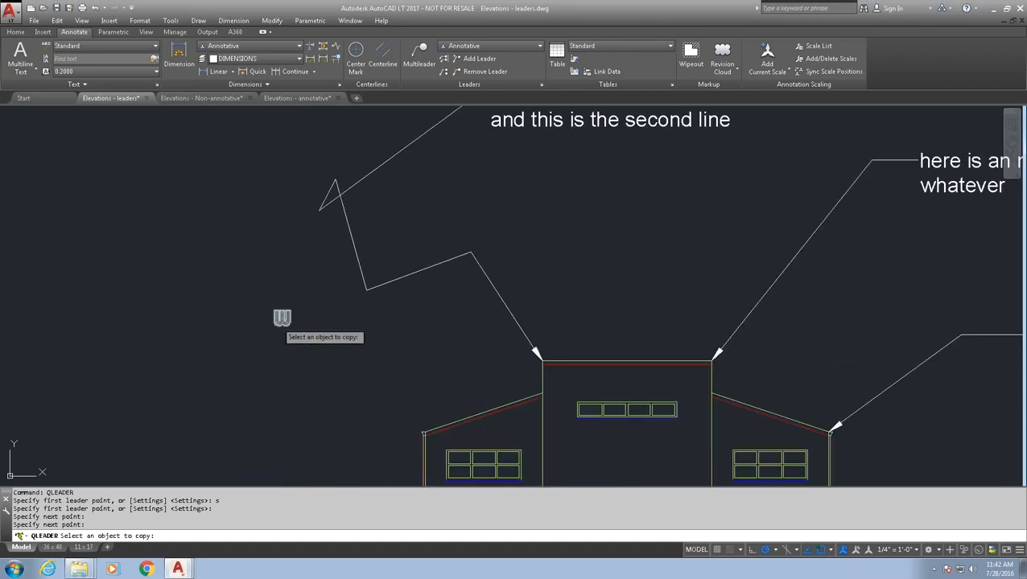
pyautogui.press('Return')
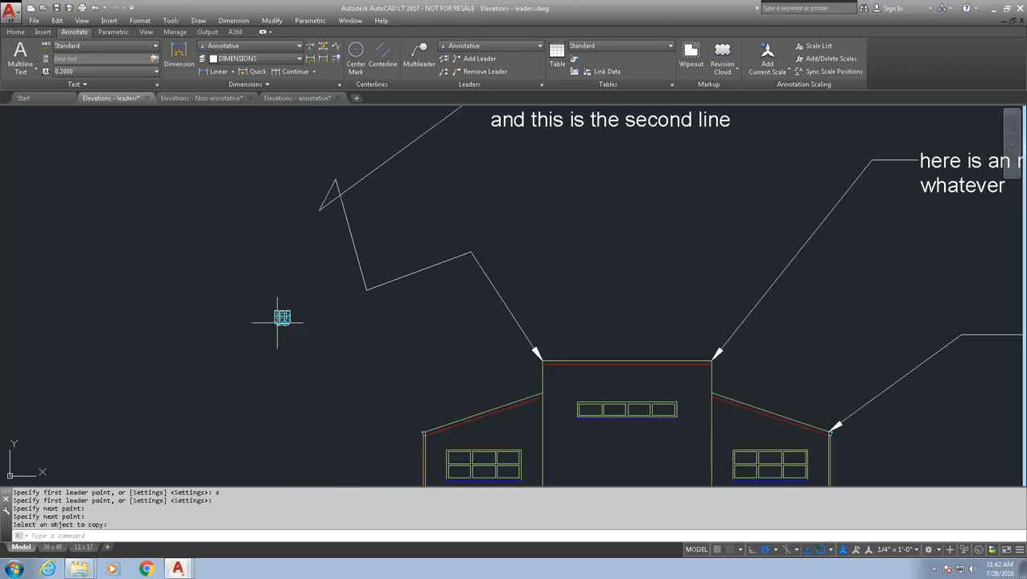
pyautogui.scroll(-2, 278, 319)
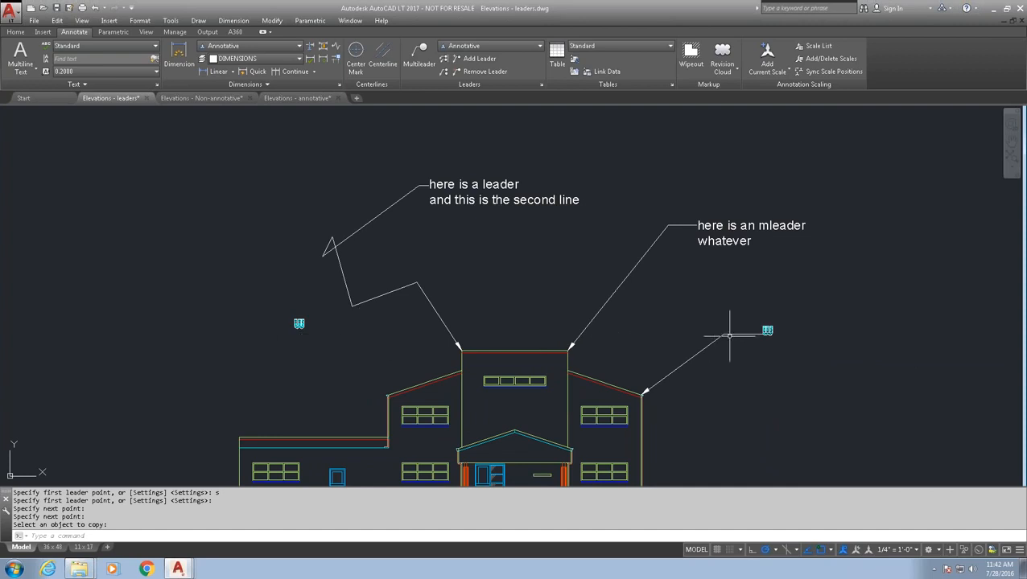
pyautogui.scroll(5, 772, 342)
pyautogui.scroll(1, 733, 325)
pyautogui.scroll(-2, 733, 325)
pyautogui.scroll(-3, 732, 325)
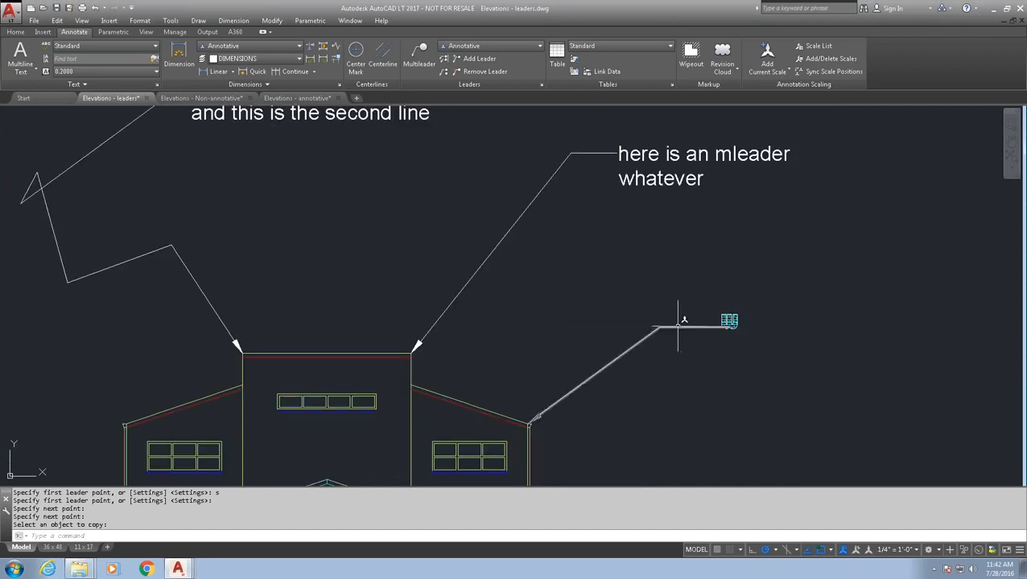
pyautogui.moveTo(646, 314); pyautogui.dragTo(675, 294, button='middle')
# - Draw a leader from the left roof corner out to another copy of the cyan tag
pyautogui.write('qleader')
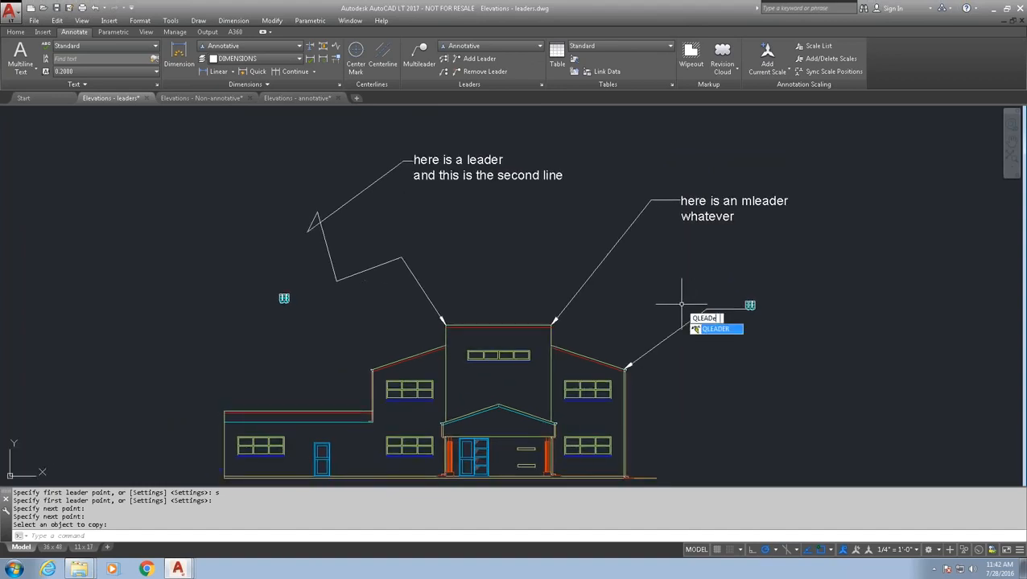
pyautogui.press('Return')
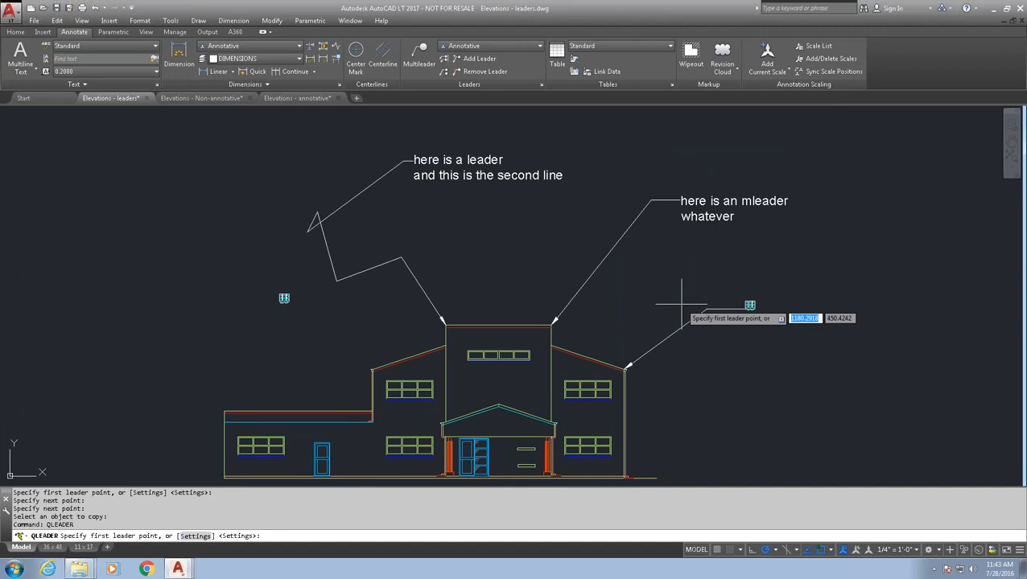
pyautogui.write('s')
pyautogui.press('Return')
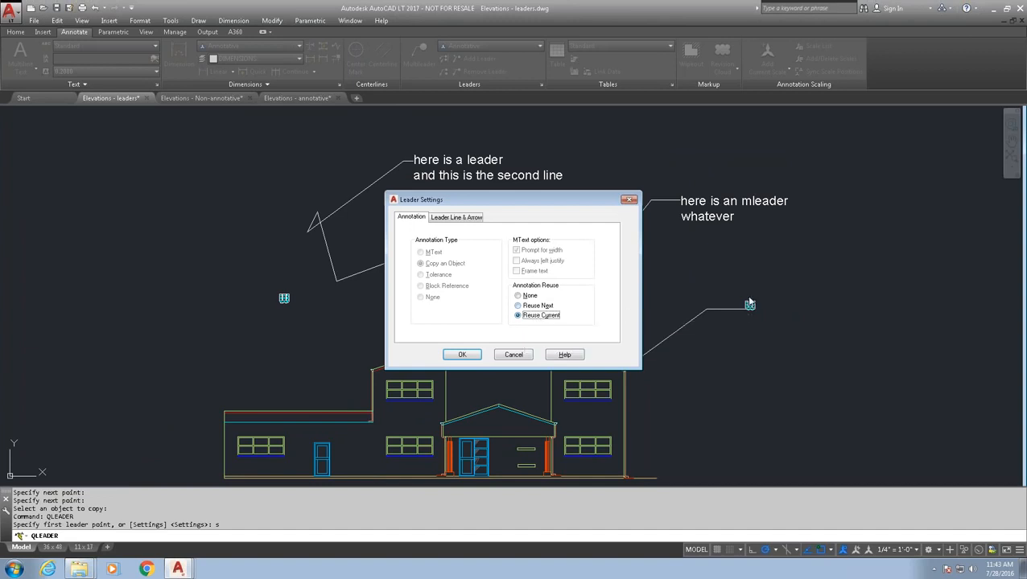
pyautogui.click(513, 355)
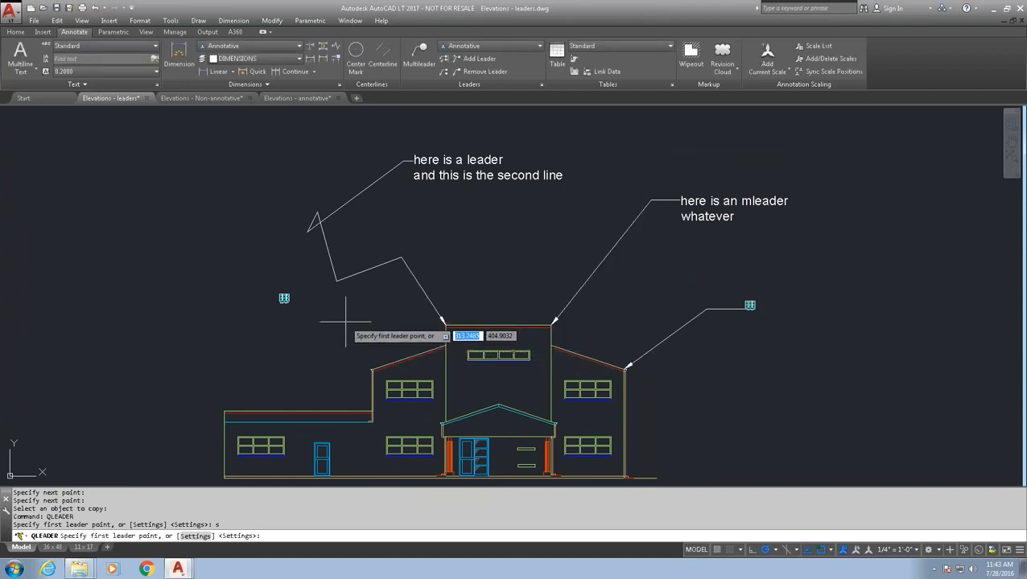
pyautogui.press('Escape')
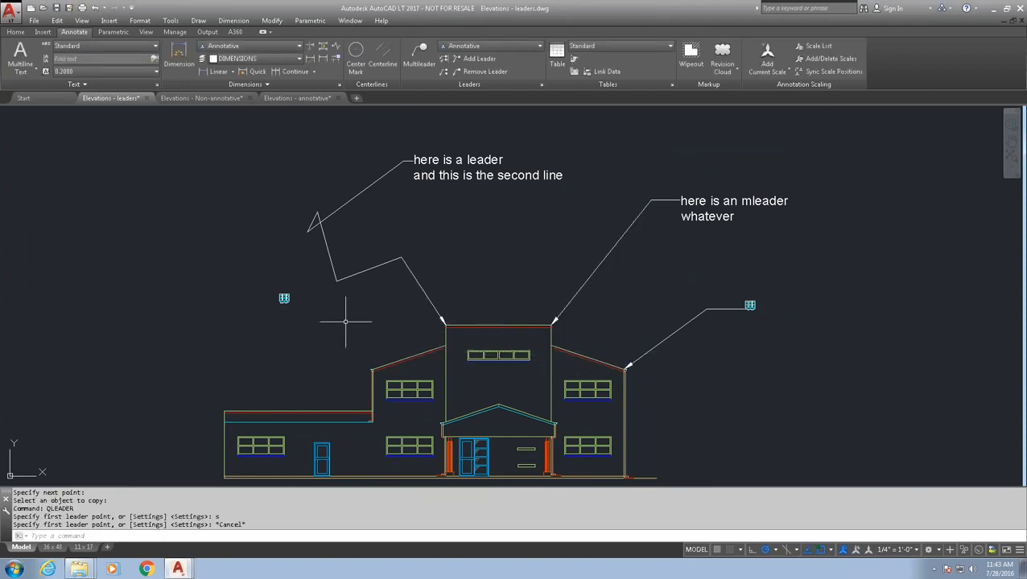
pyautogui.write('qleader')
pyautogui.press('Return')
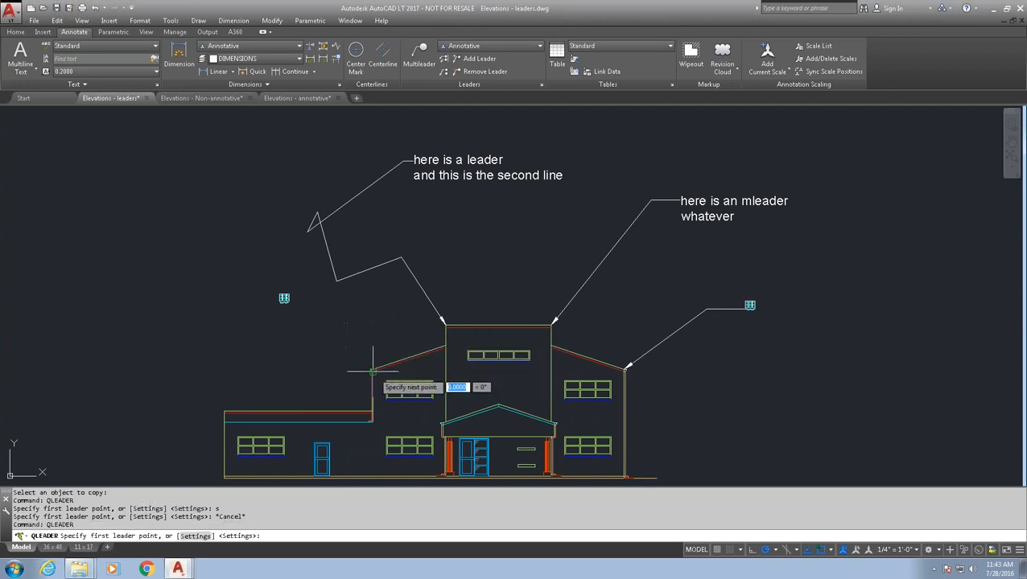
pyautogui.click(372, 372)
pyautogui.click(210, 365)
pyautogui.click(192, 319)
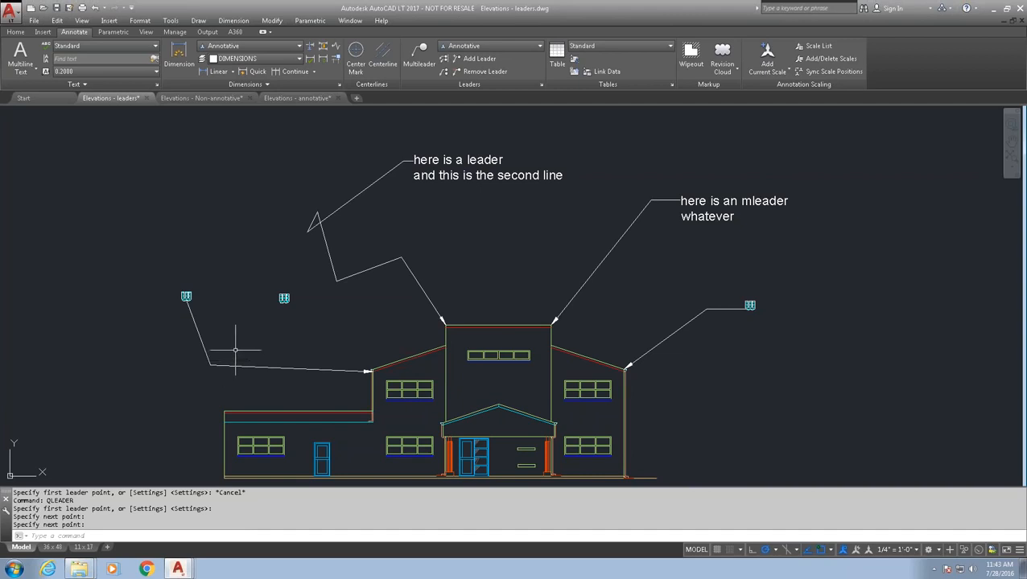
pyautogui.write('qle')
pyautogui.write('r')
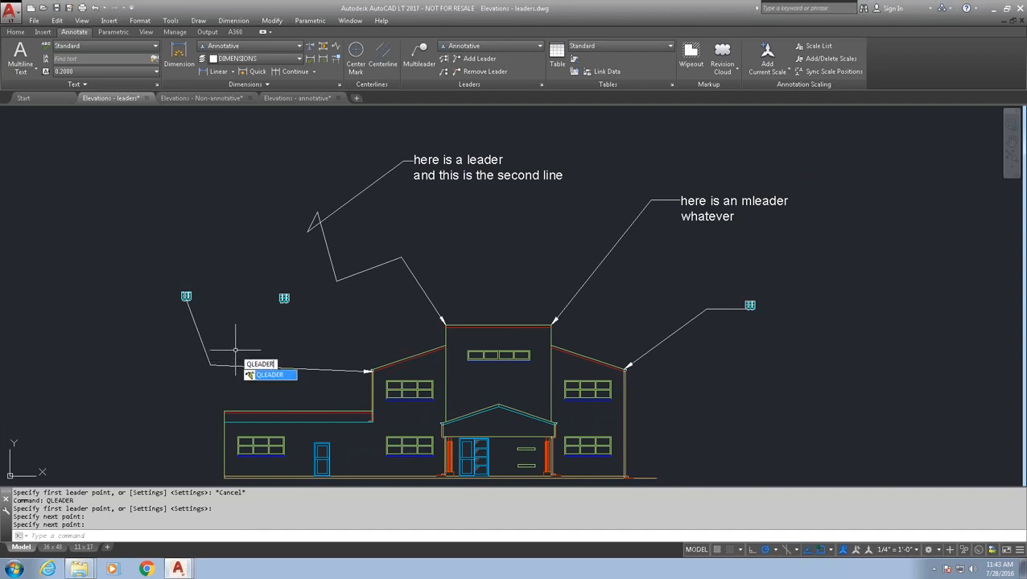
pyautogui.press('Return')
pyautogui.write('s')
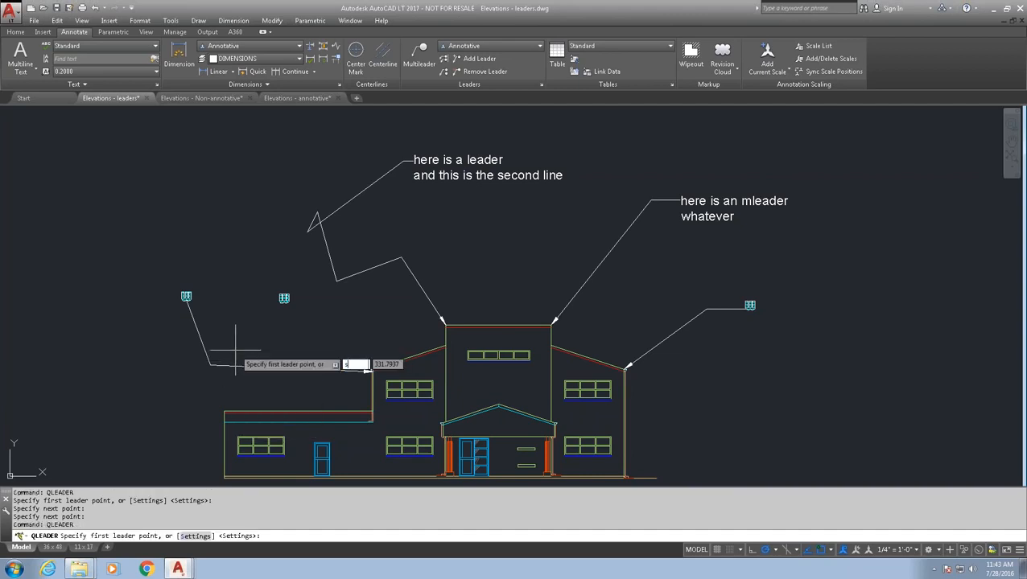
pyautogui.press('Return')
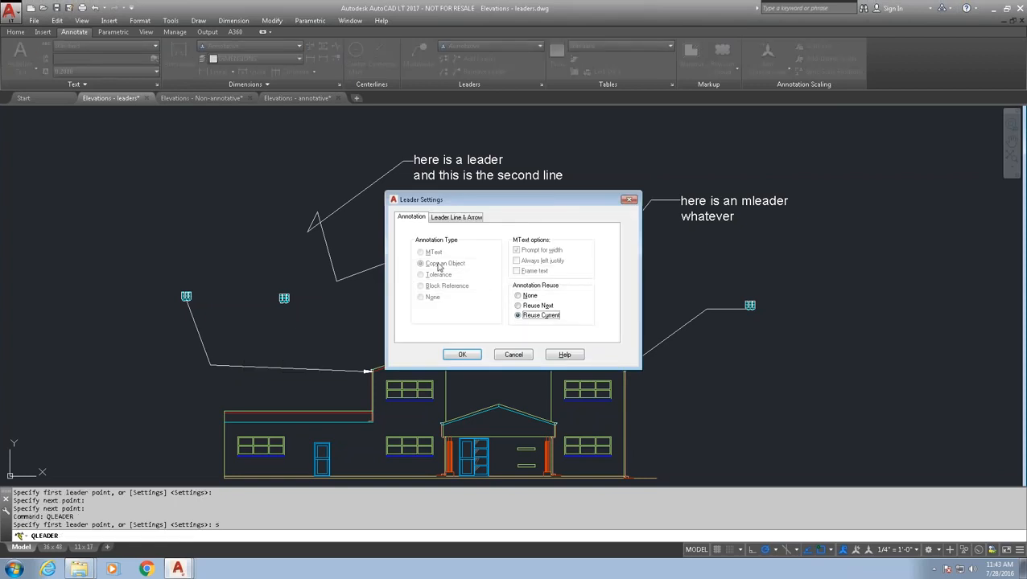
pyautogui.click(519, 296)
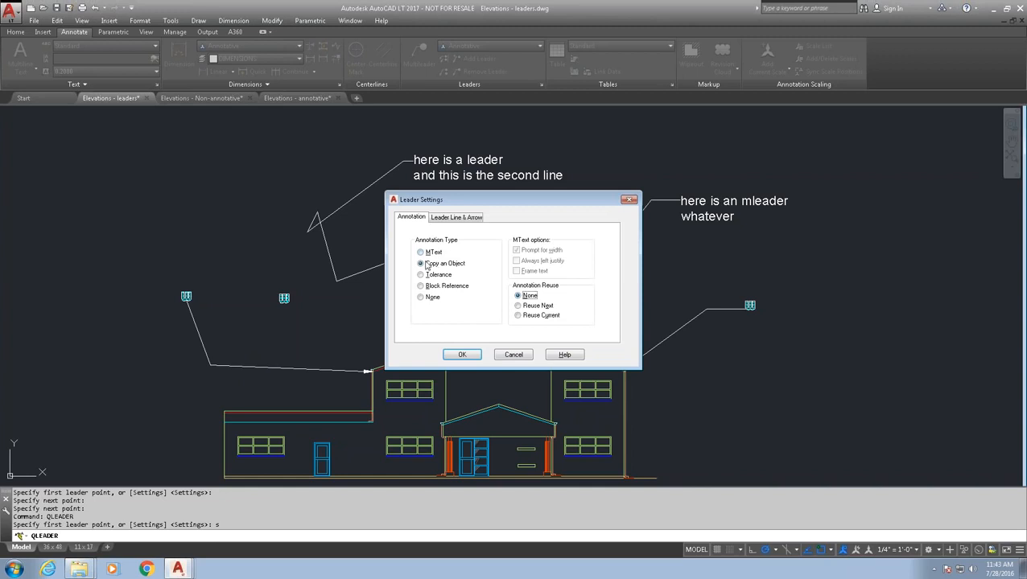
pyautogui.moveTo(449, 267)
pyautogui.moveTo(441, 289)
pyautogui.click(512, 354)
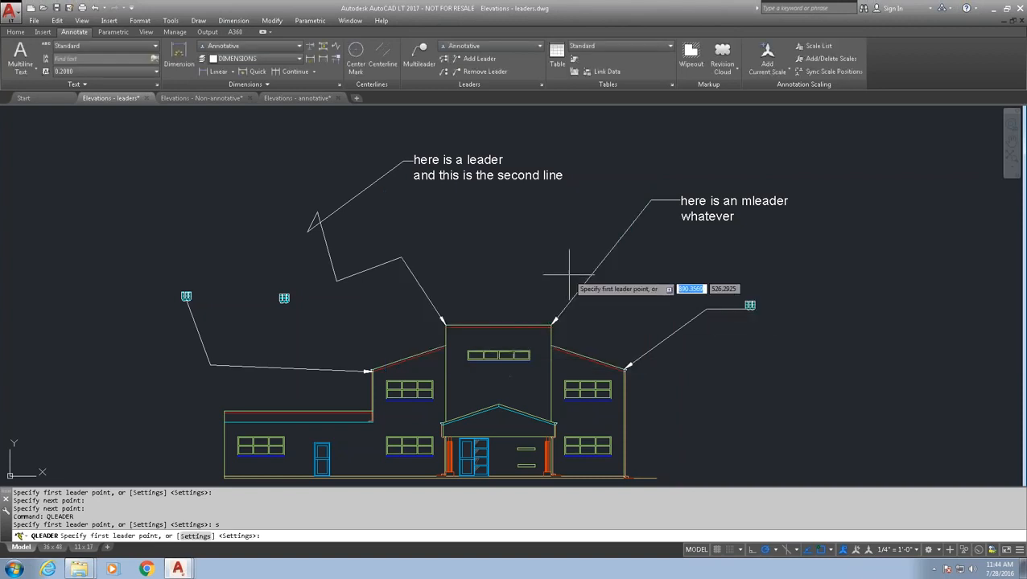
pyautogui.press('Escape')
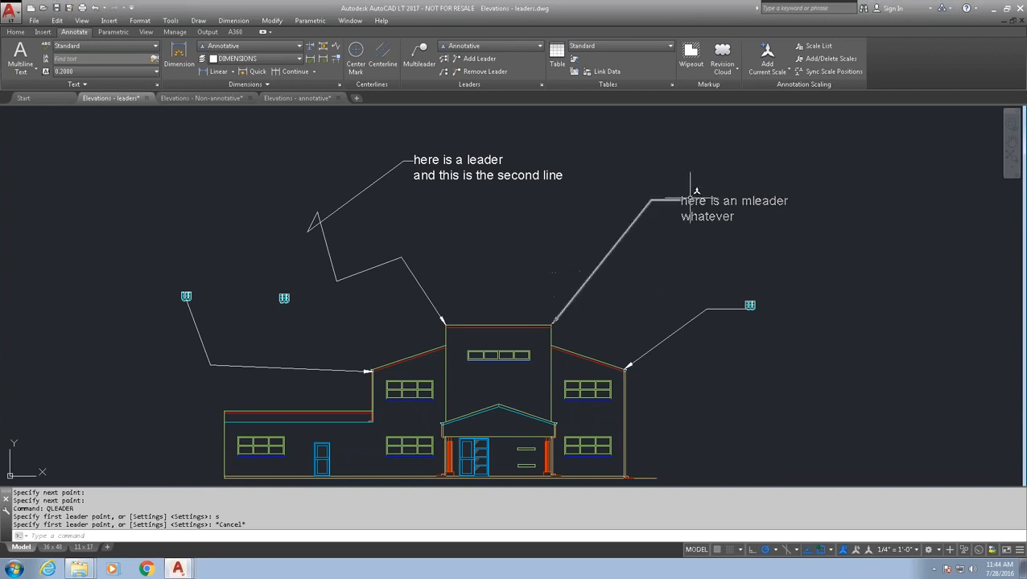
# - Add three arrows to the mleader: right roof eave, central block's upper-left corner, other leader's bend
pyautogui.moveTo(696, 191)
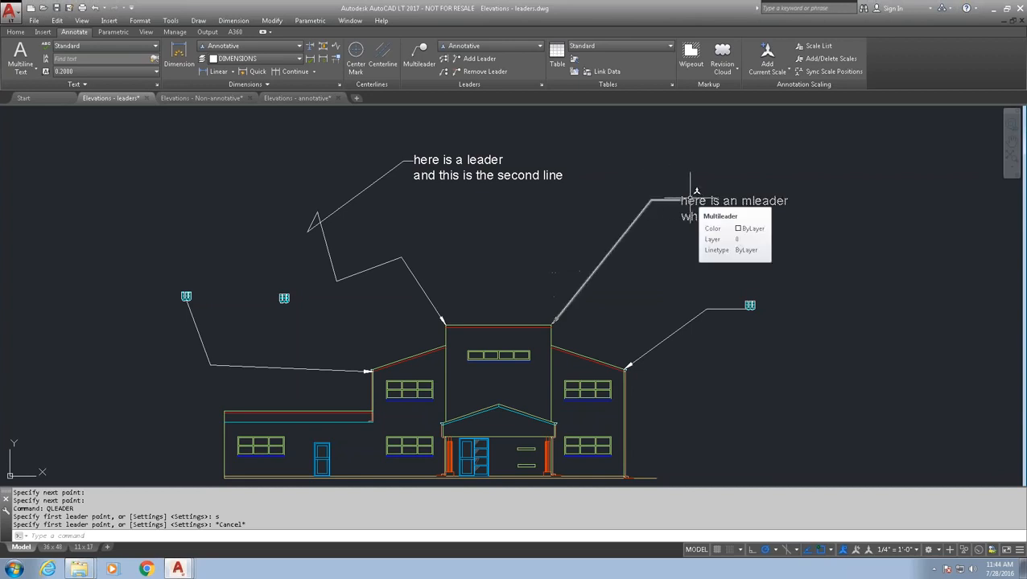
pyautogui.rightClick(691, 200)
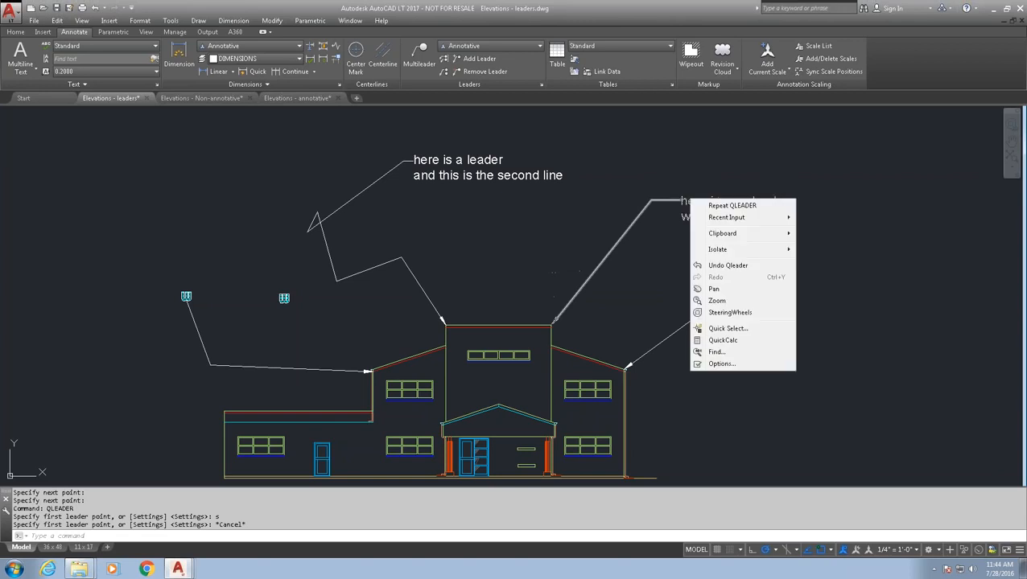
pyautogui.click(686, 201)
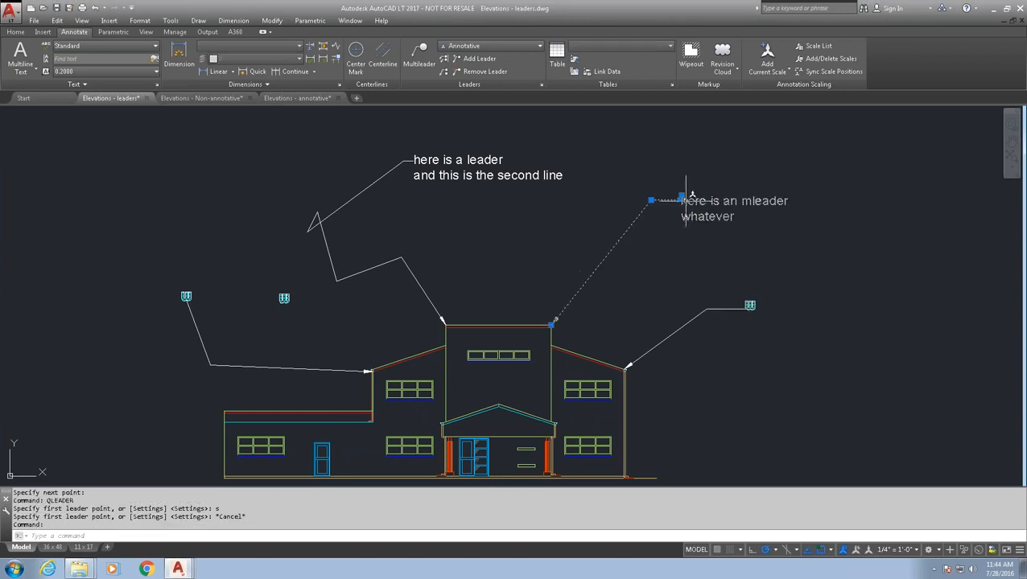
pyautogui.rightClick(685, 204)
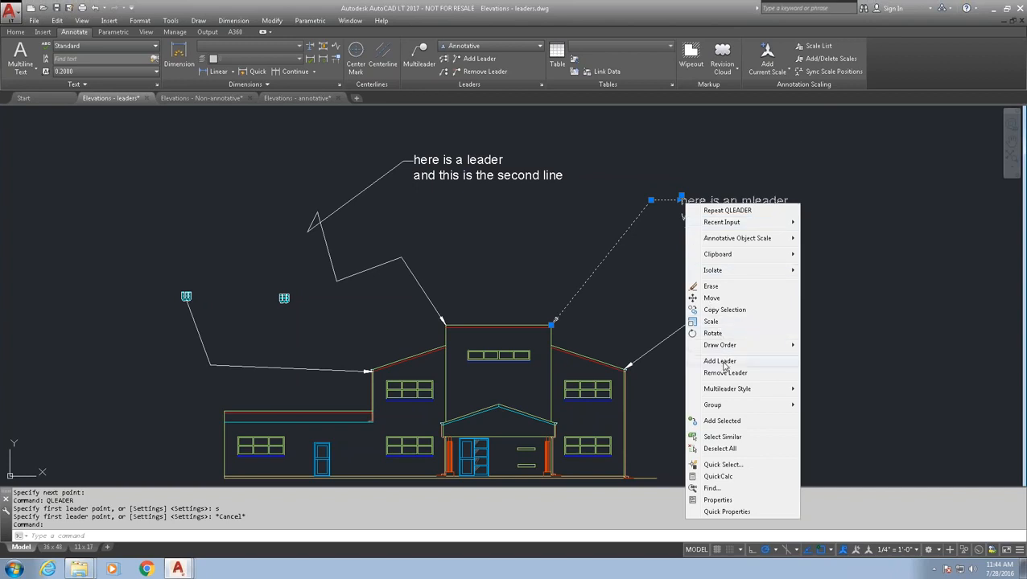
pyautogui.click(725, 366)
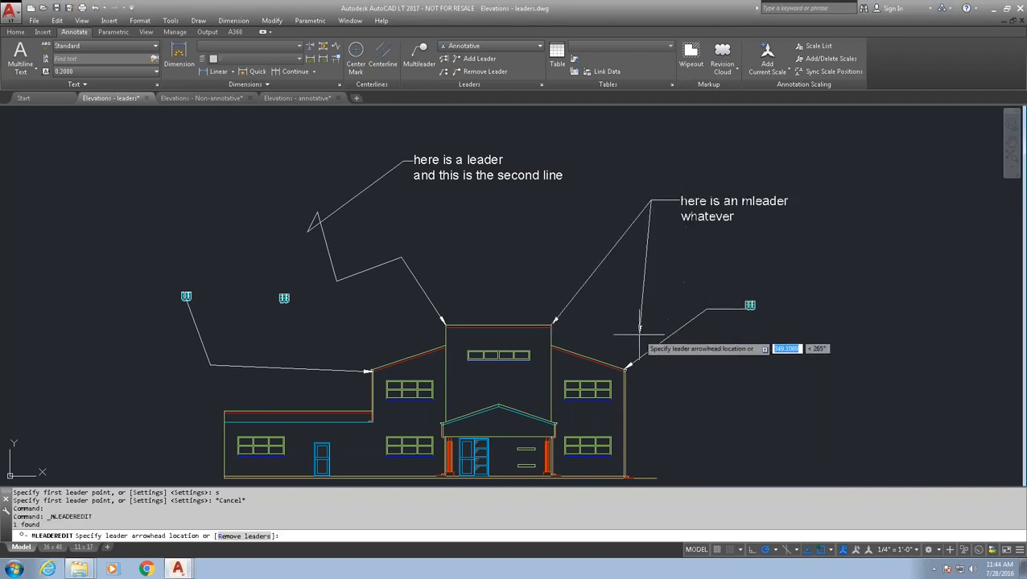
pyautogui.click(629, 360)
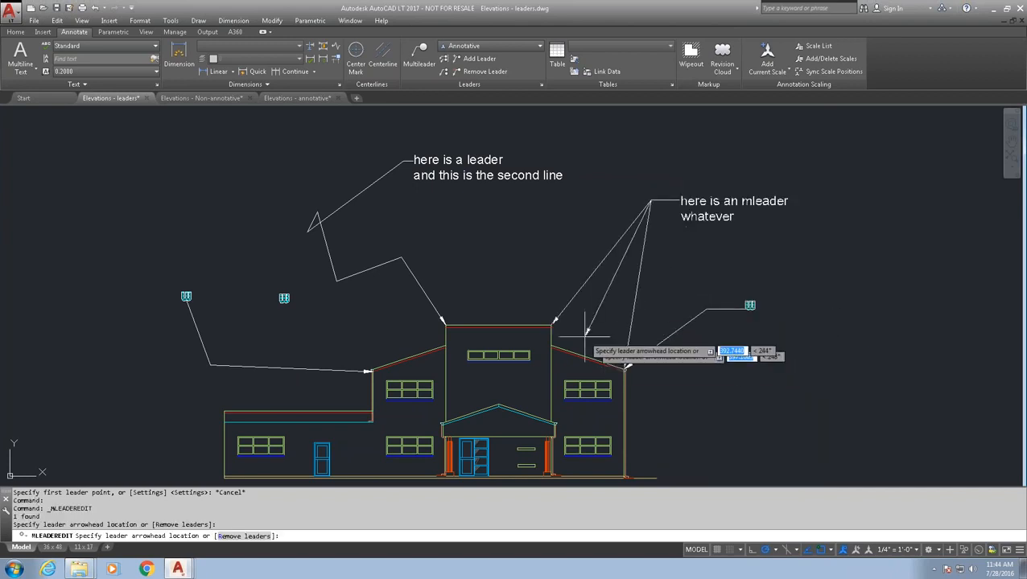
pyautogui.click(445, 324)
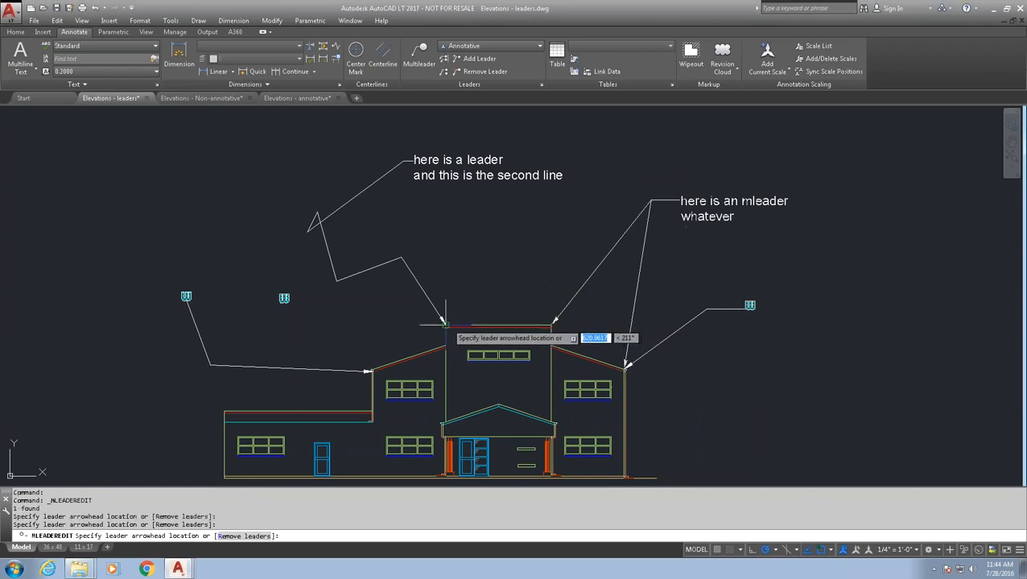
pyautogui.click(404, 256)
pyautogui.press('Return')
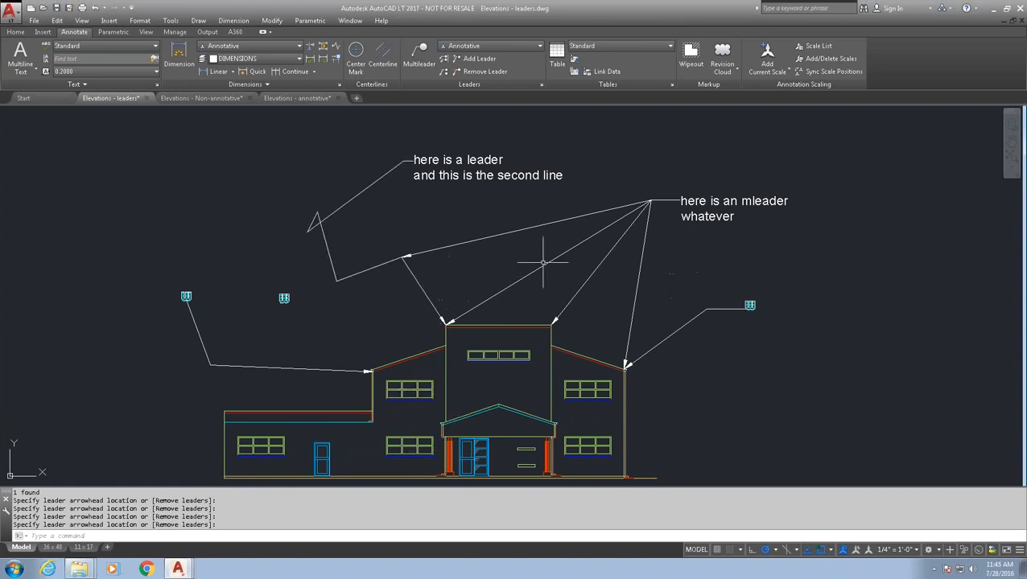
pyautogui.press('Return')
# - Remove the unwanted branches from the multileader, keeping the upper-left corner and roof eave arrows
pyautogui.rightClick(639, 282)
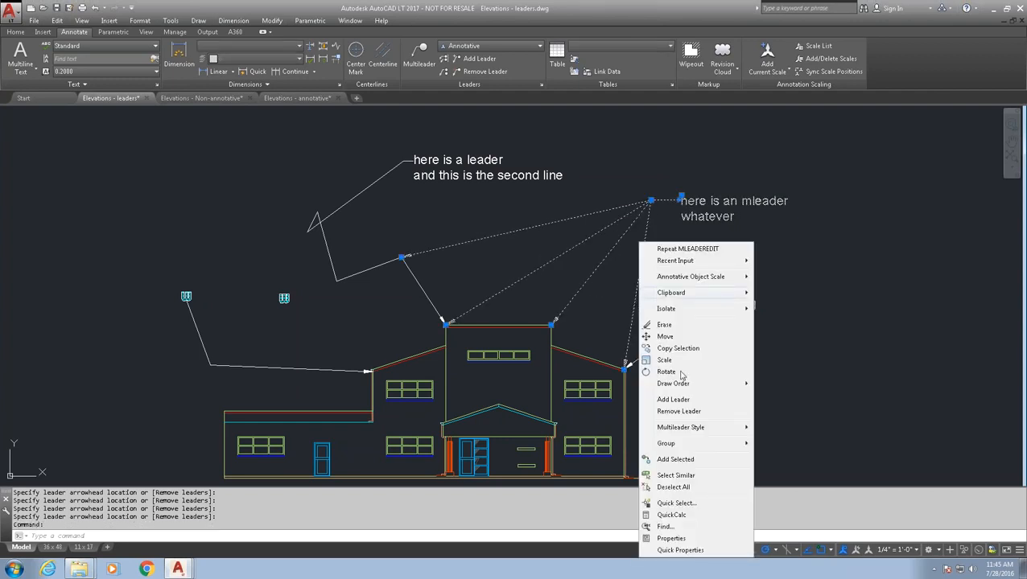
pyautogui.click(683, 411)
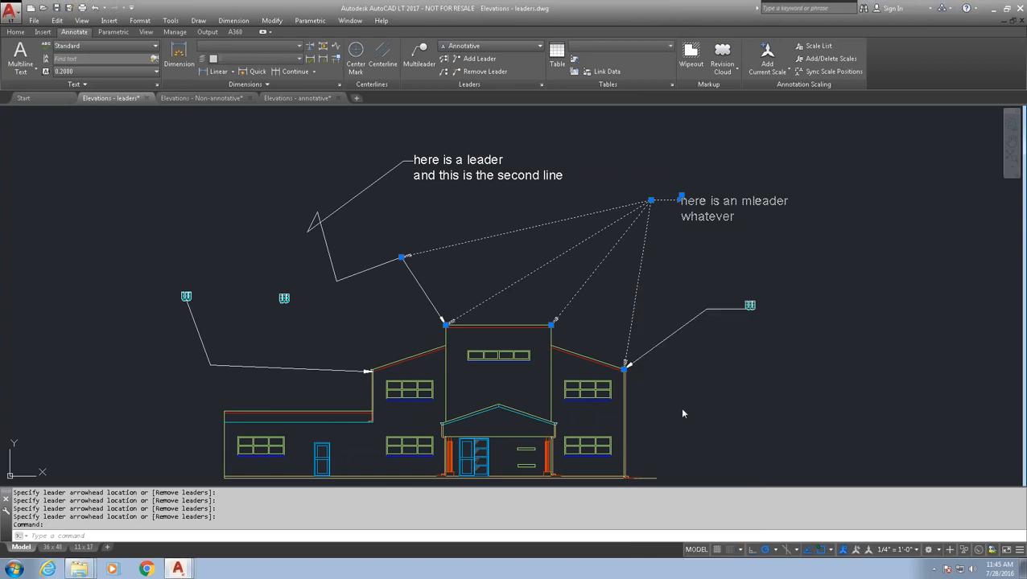
pyautogui.click(580, 291)
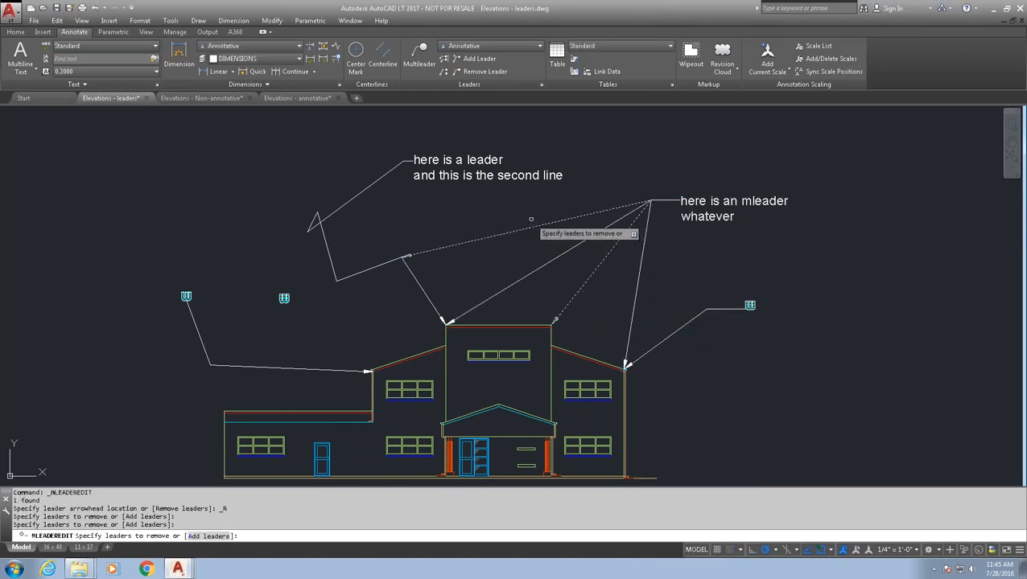
pyautogui.press('Return')
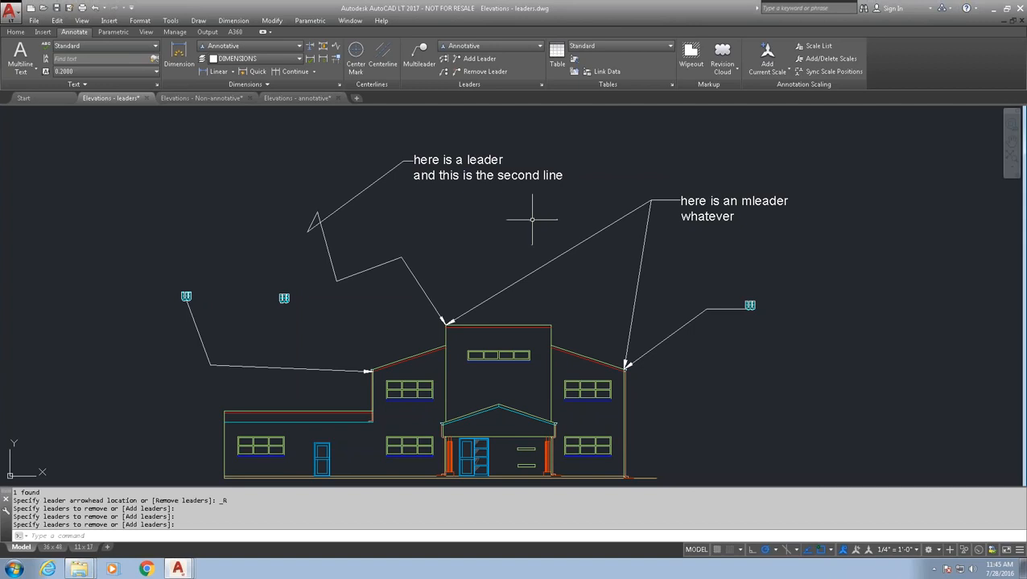
# - Erase the two-line 'here is a leader' note
pyautogui.click(470, 264)
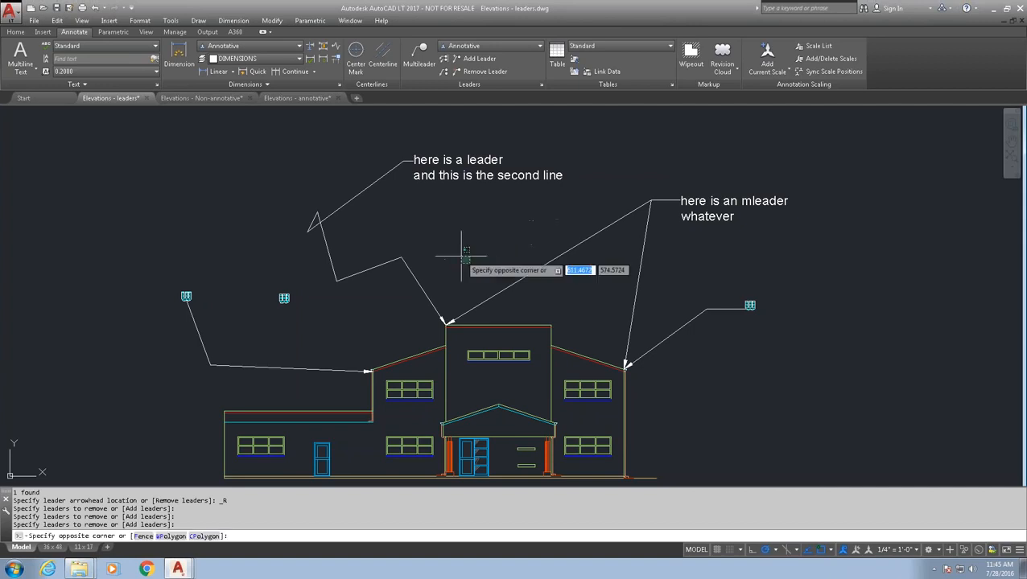
pyautogui.click(338, 171)
pyautogui.press('Delete')
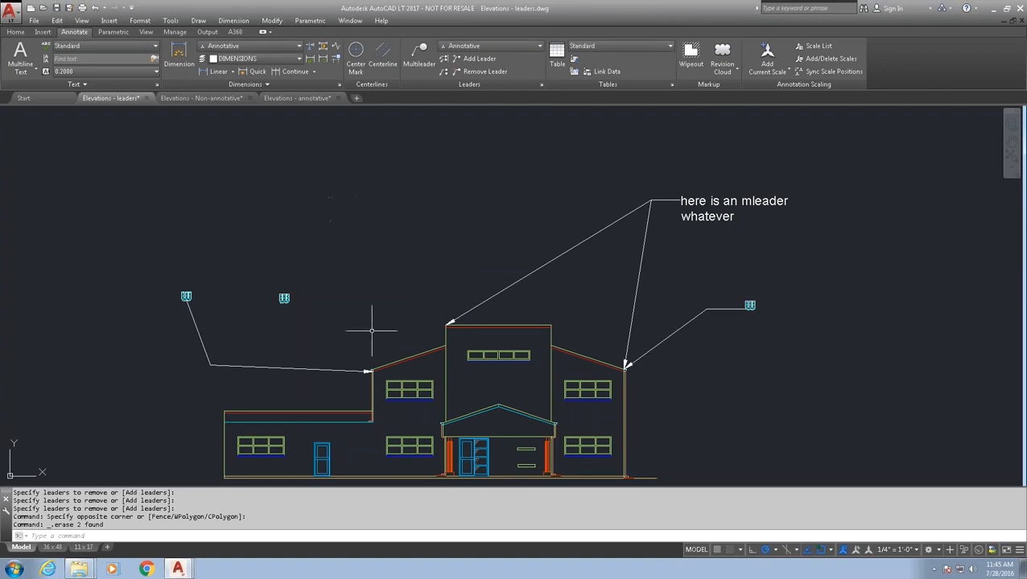
# - Erase the left-wing leader along with its copied tag symbols
pyautogui.click(368, 380)
pyautogui.click(161, 223)
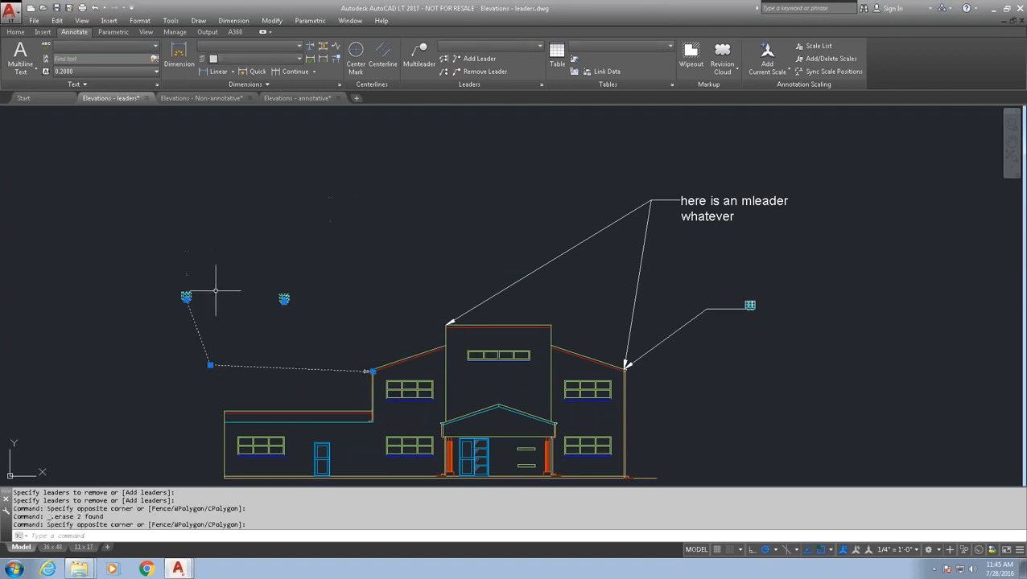
pyautogui.press('Delete')
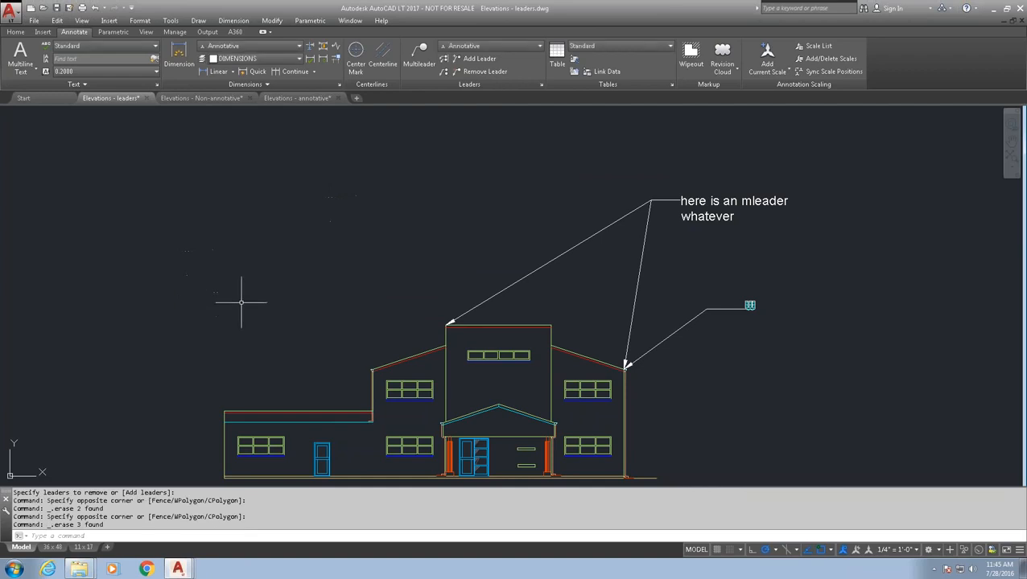
pyautogui.write('QLEADER')
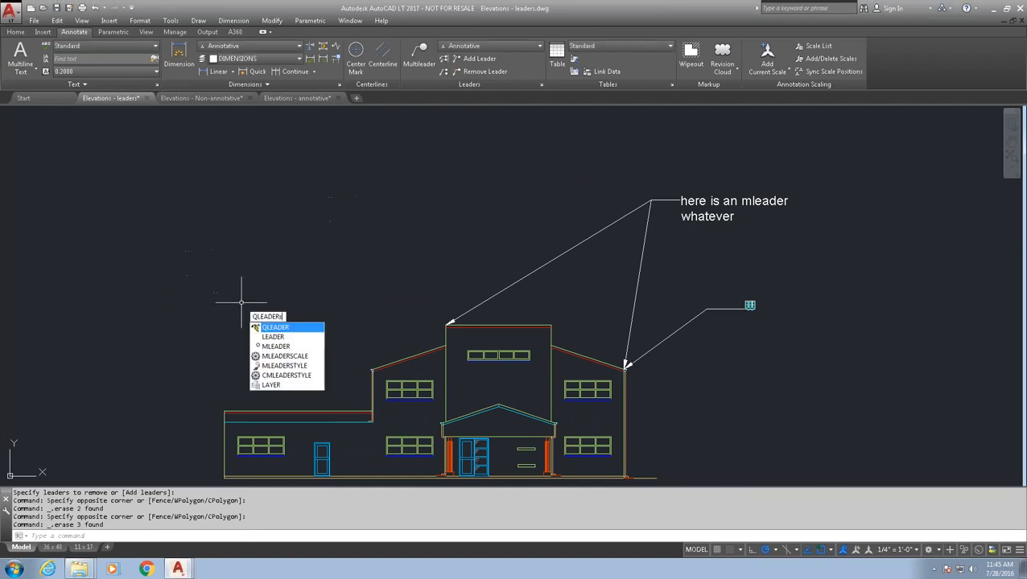
# - Review the quick leader's line and arrow settings, then abandon a three-point quick leader at the roof corner
pyautogui.press('Return')
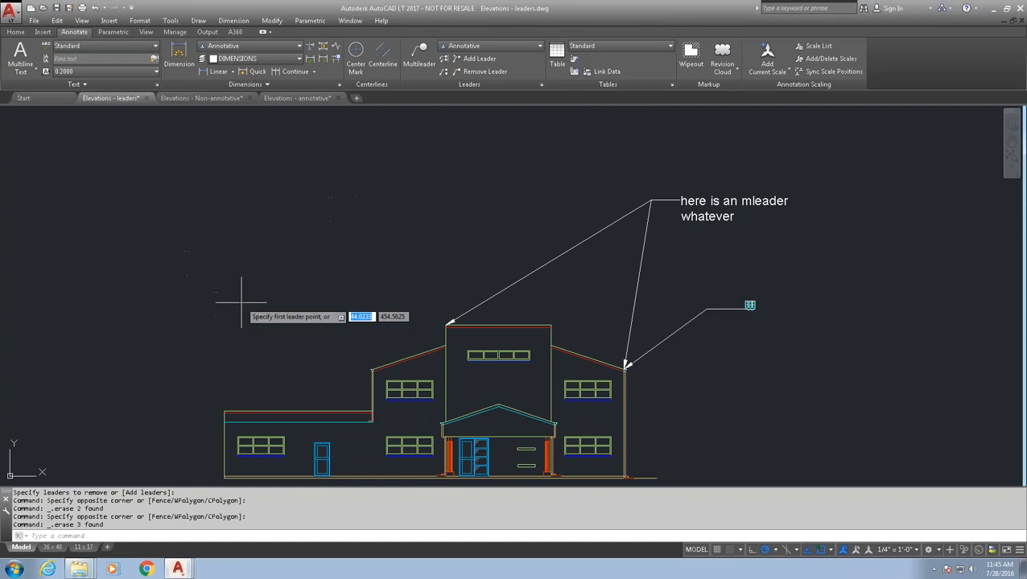
pyautogui.write('s')
pyautogui.press('Return')
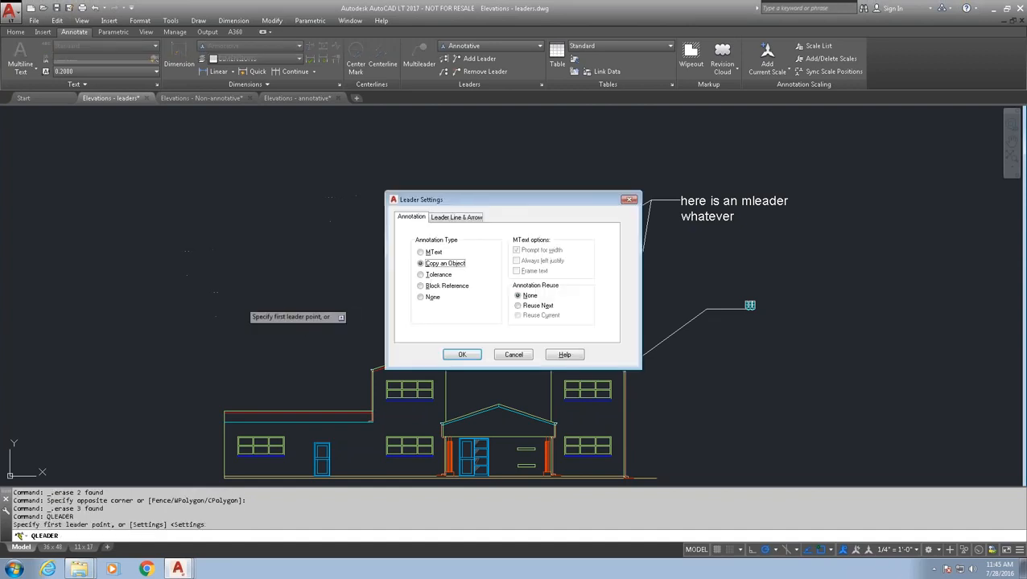
pyautogui.click(455, 217)
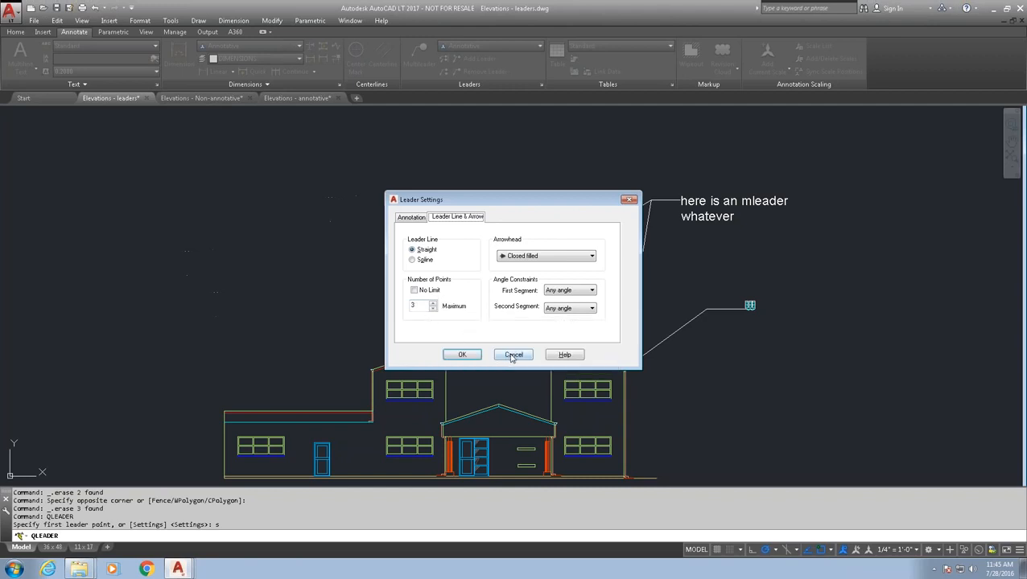
pyautogui.click(460, 355)
pyautogui.click(370, 367)
pyautogui.click(276, 319)
pyautogui.click(302, 266)
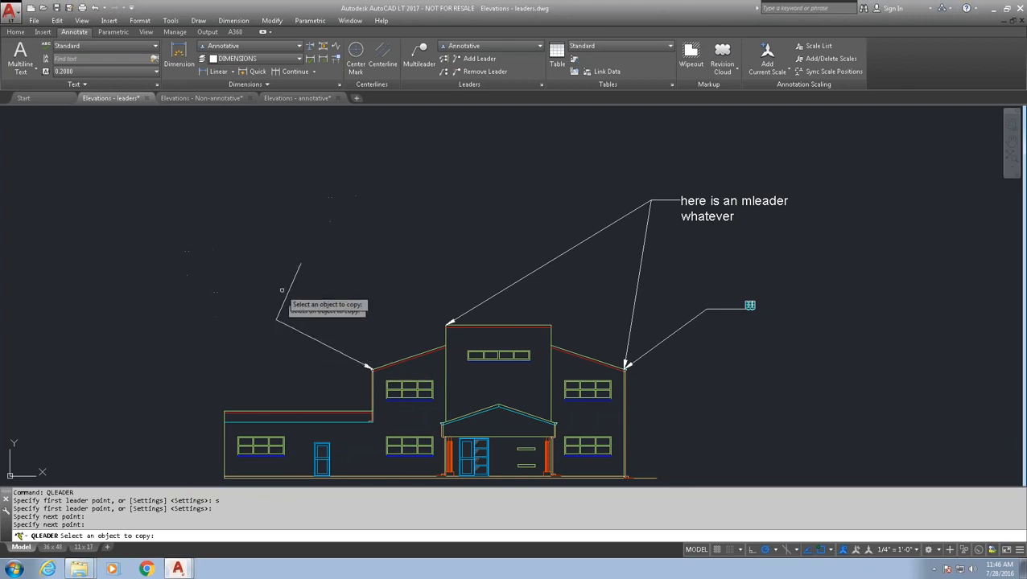
pyautogui.press('Escape')
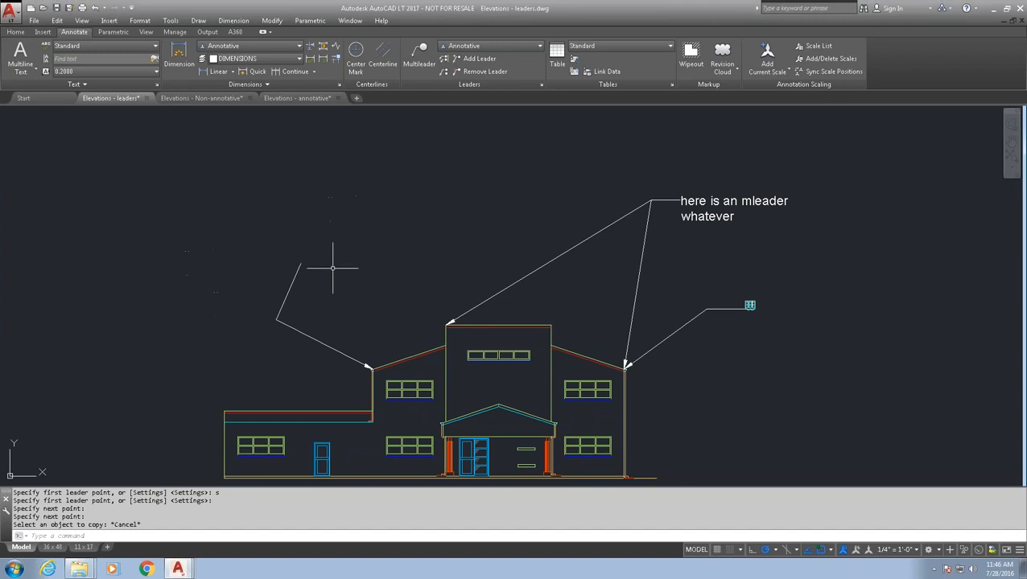
# - Draw a LEADER zigzagging upward from the left roof corner through nine points
pyautogui.write('leader')
pyautogui.press('Return')
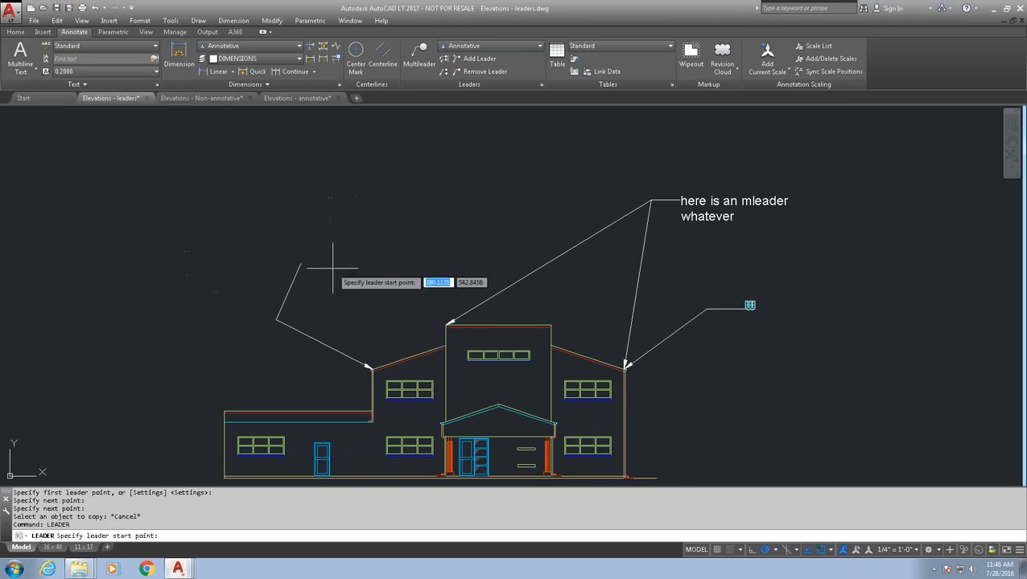
pyautogui.click(371, 367)
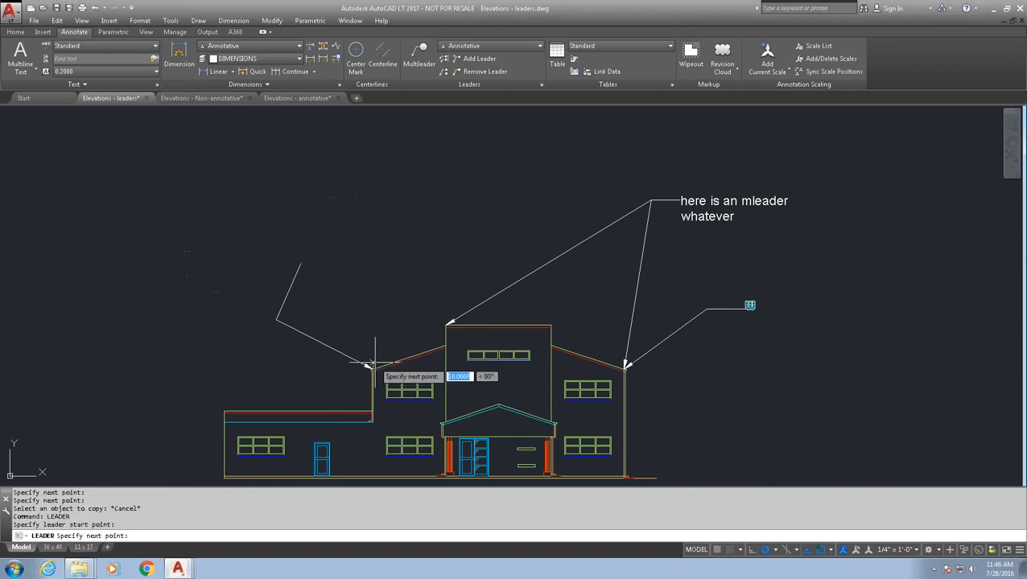
pyautogui.click(402, 314)
pyautogui.click(364, 290)
pyautogui.click(427, 272)
pyautogui.click(391, 235)
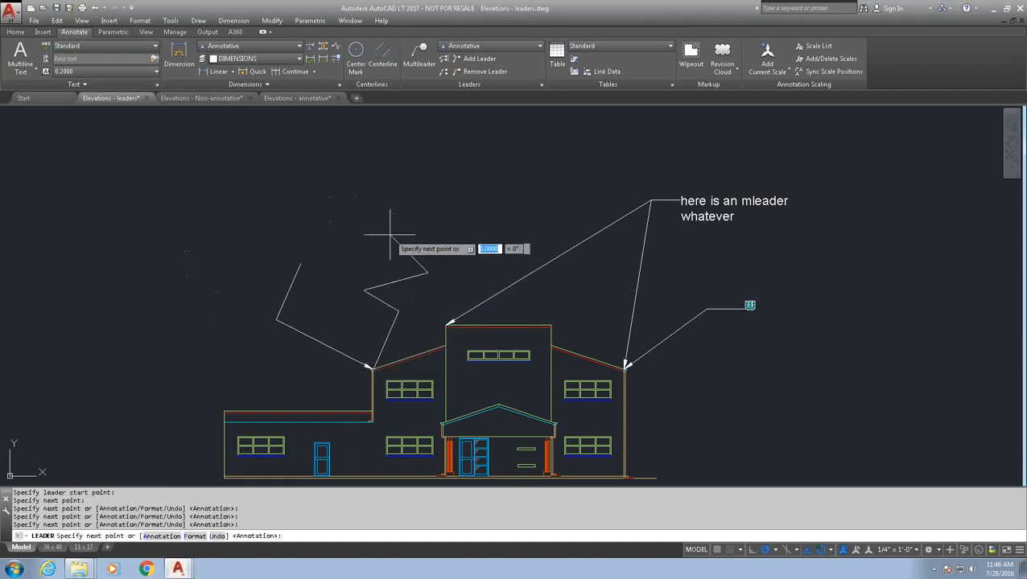
pyautogui.click(443, 228)
pyautogui.click(443, 200)
pyautogui.click(463, 187)
pyautogui.click(465, 164)
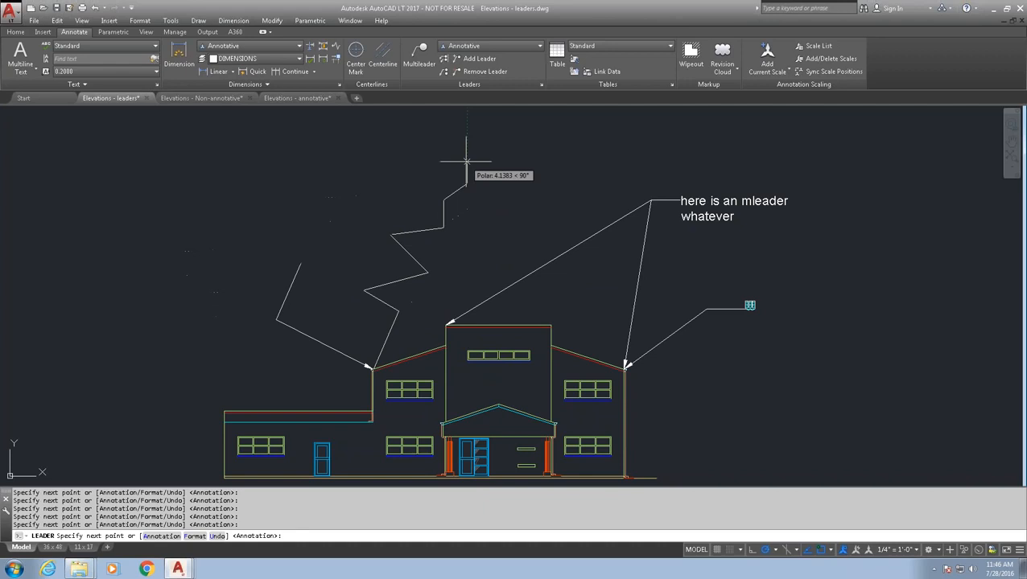
# - Label the zigzag leader with the text 'the leader is here'
pyautogui.press('Return')
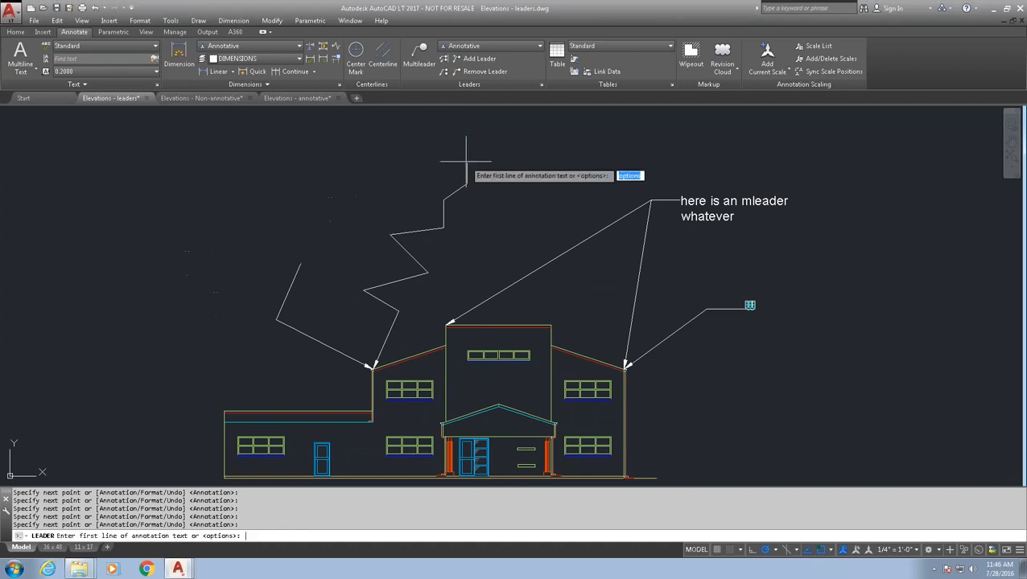
pyautogui.write('the leader is here')
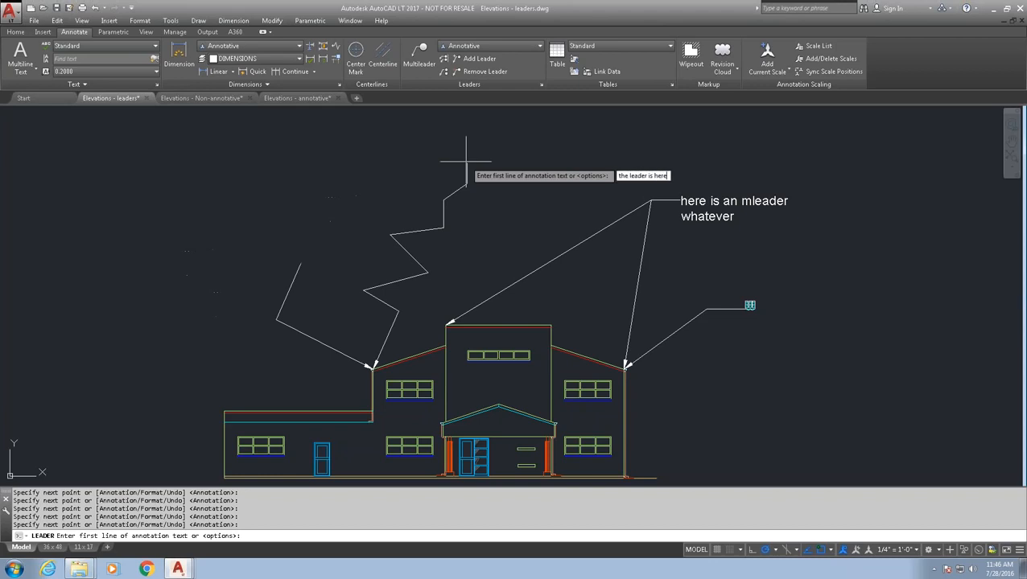
pyautogui.press('Return')
pyautogui.press('Return')
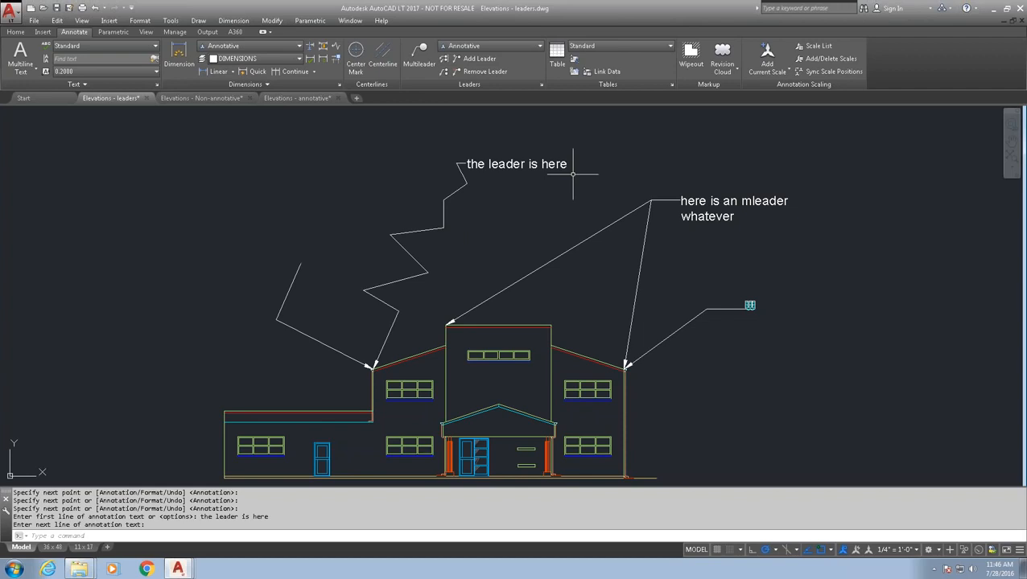
pyautogui.write('qleader')
pyautogui.press('Return')
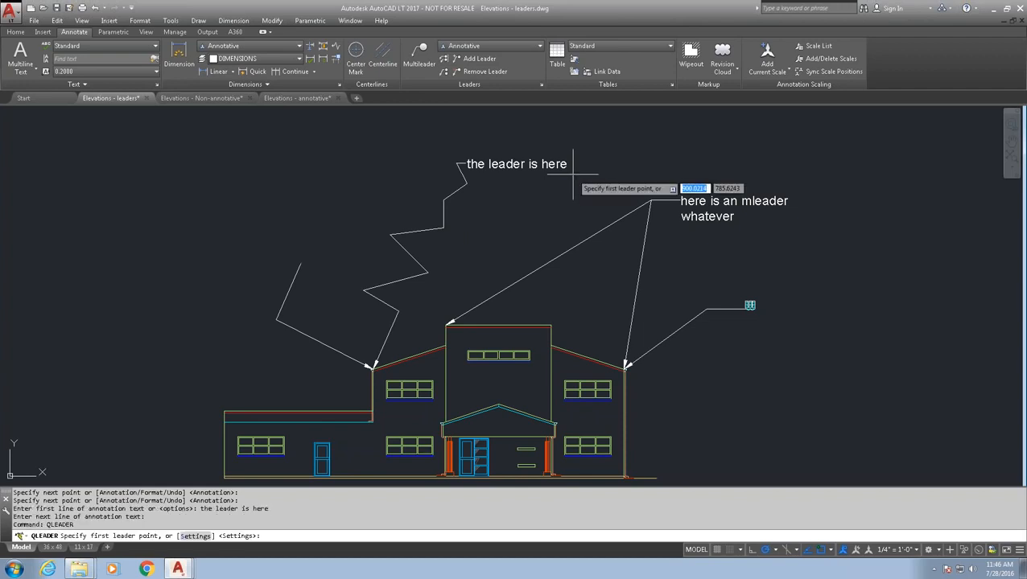
# - Review the Quick Leader Annotation and Leader Line tabs unchanged, then place a short horizontal arrow at the roof corner
pyautogui.write('s')
pyautogui.press('Return')
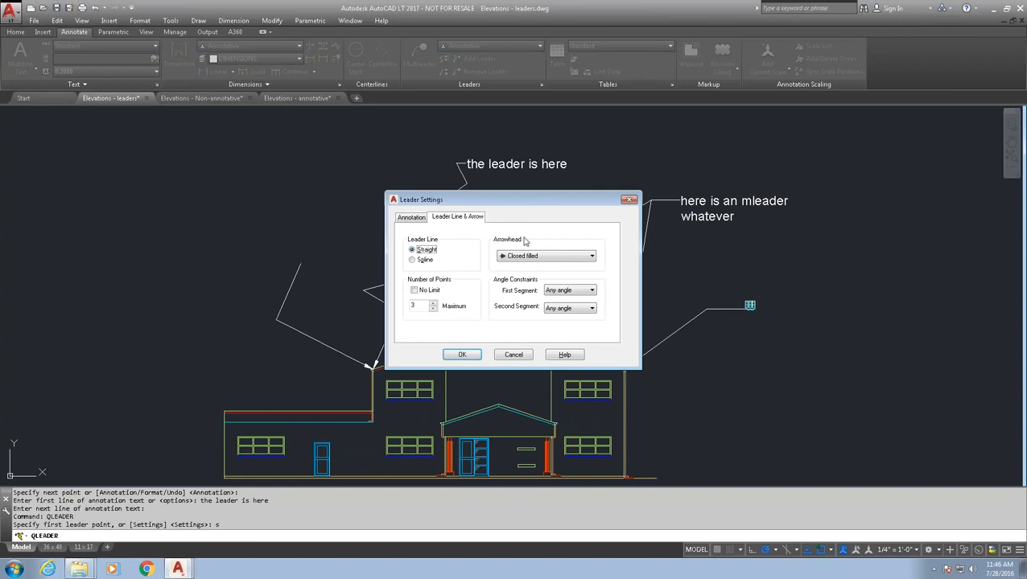
pyautogui.click(411, 218)
pyautogui.click(446, 218)
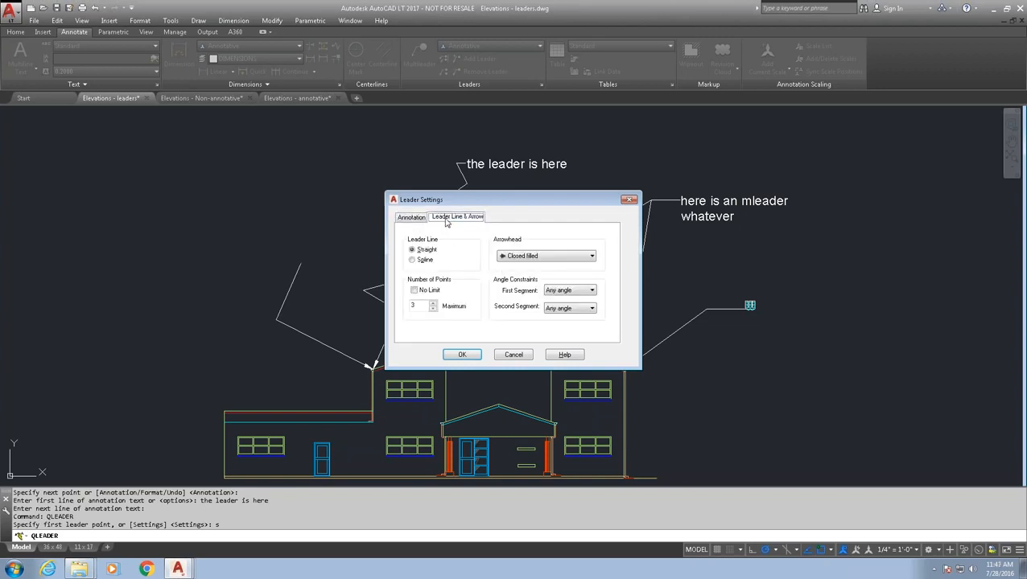
pyautogui.click(415, 222)
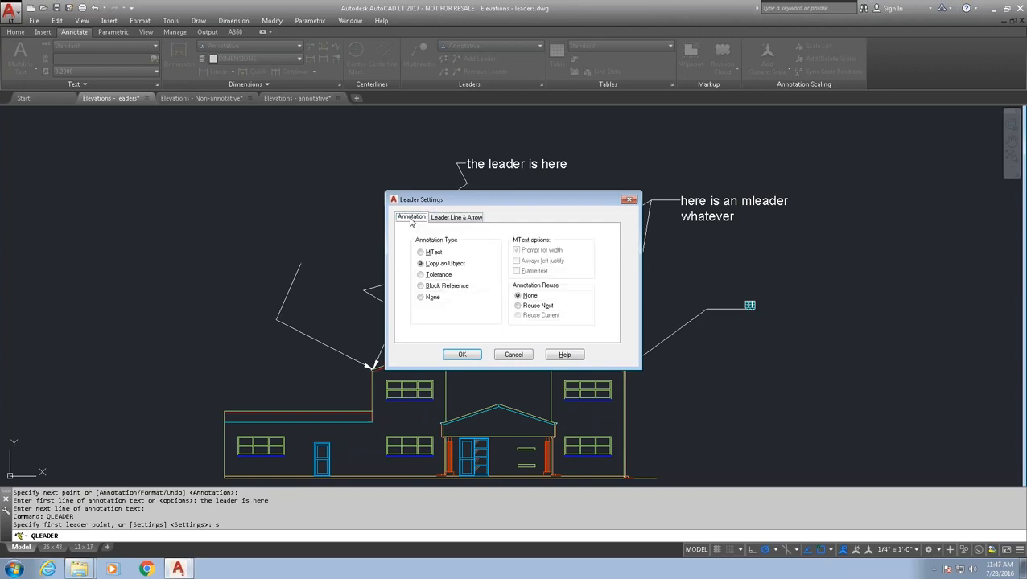
pyautogui.click(441, 221)
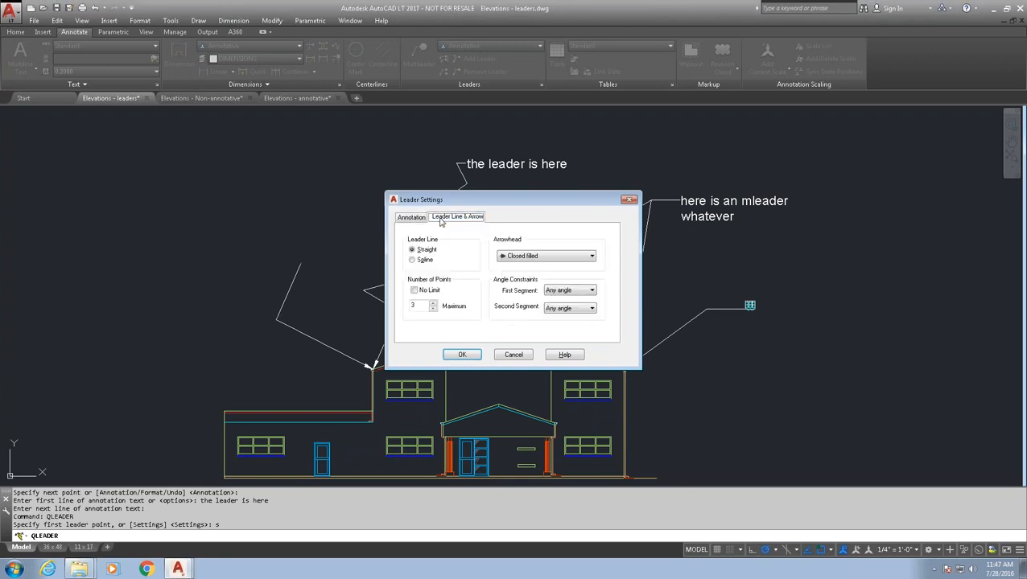
pyautogui.click(513, 355)
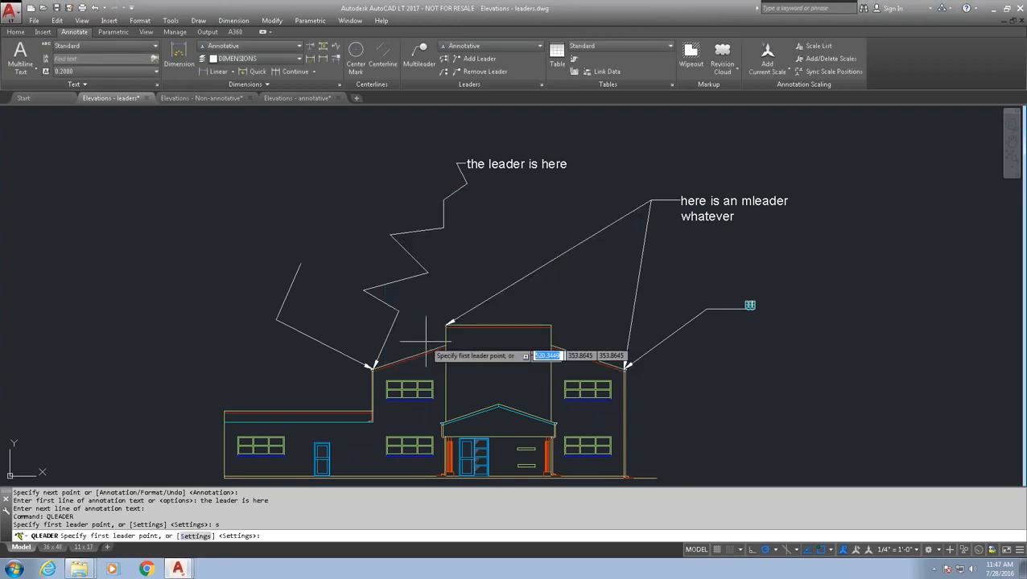
pyautogui.click(370, 334)
pyautogui.click(309, 333)
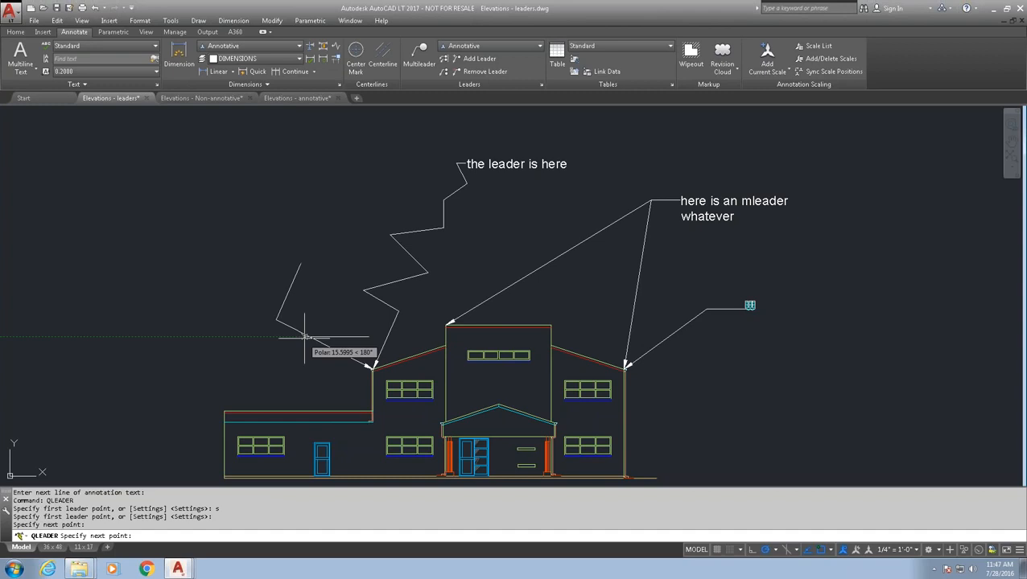
pyautogui.press('Escape')
# - Inspect the short arrow and the zigzag leader in the Properties palette, then clear the selection
pyautogui.click(308, 348)
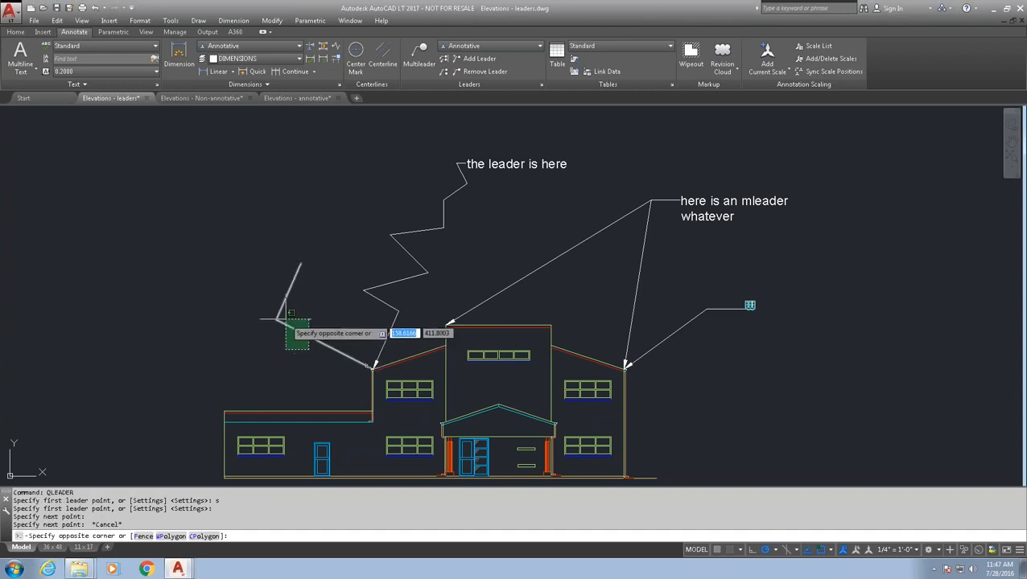
pyautogui.click(286, 320)
pyautogui.hotkey('ctrl', '1')
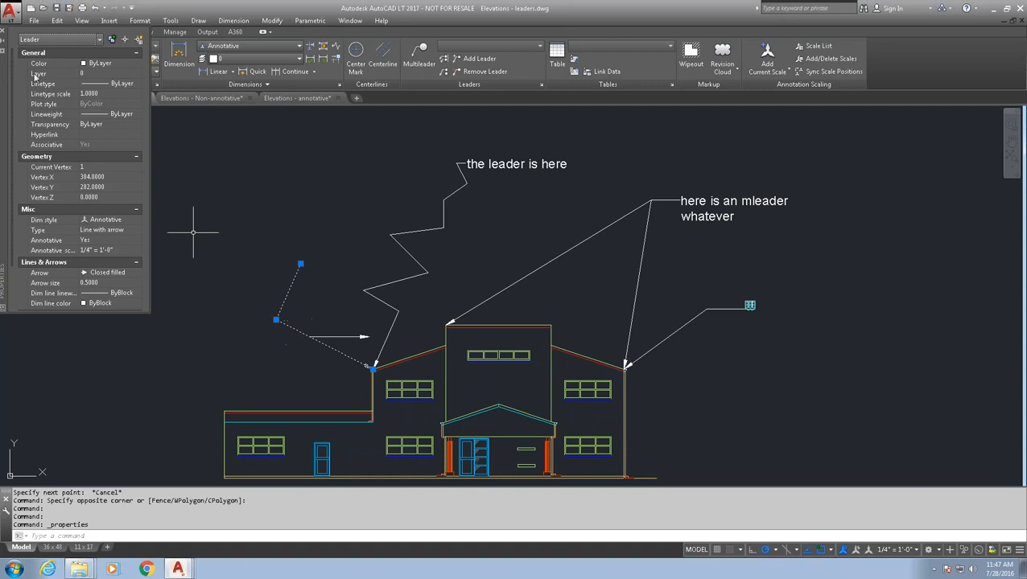
pyautogui.press('Escape')
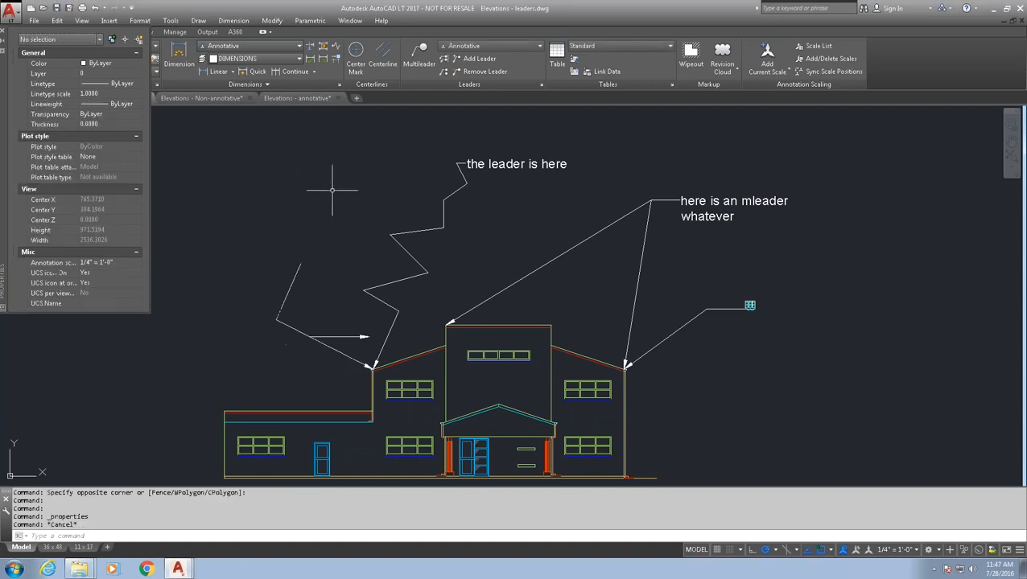
pyautogui.click(412, 233)
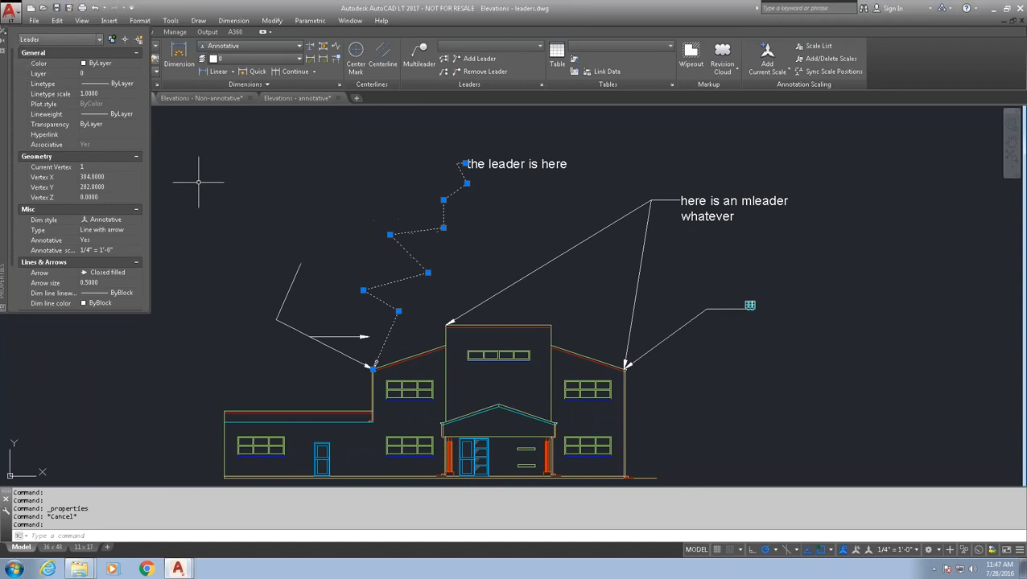
pyautogui.click(3, 32)
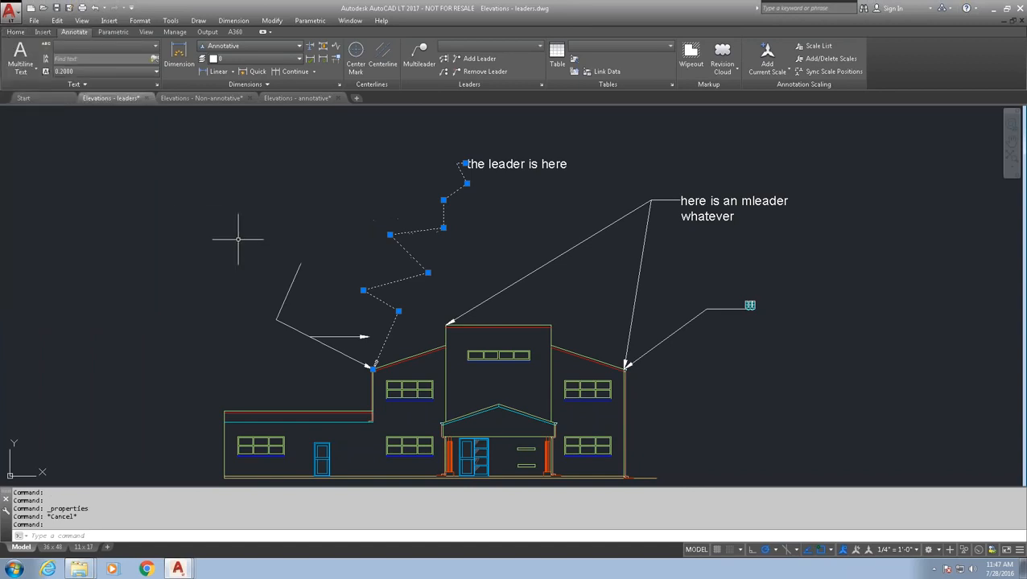
pyautogui.press('Escape')
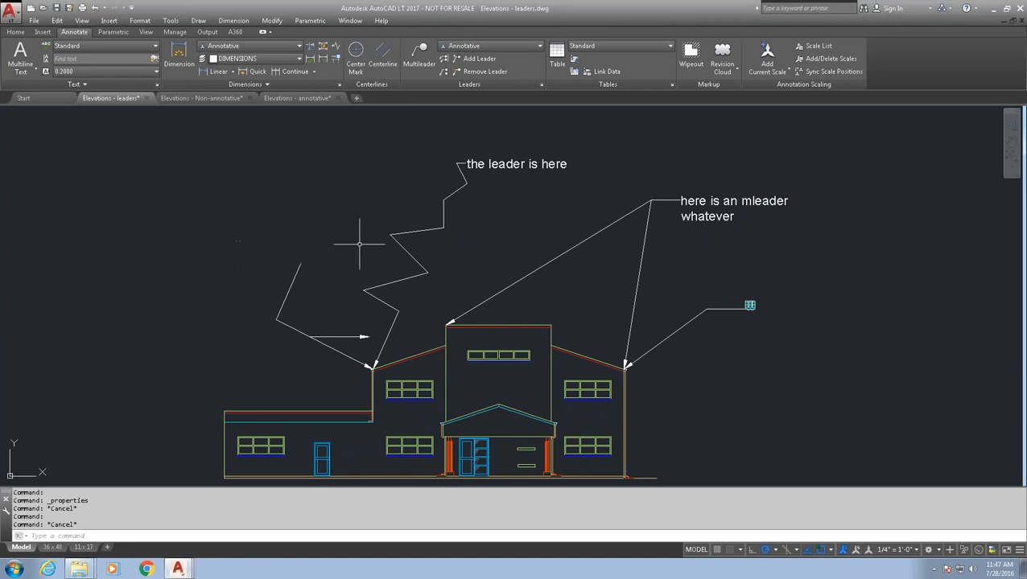
pyautogui.write('mlead')
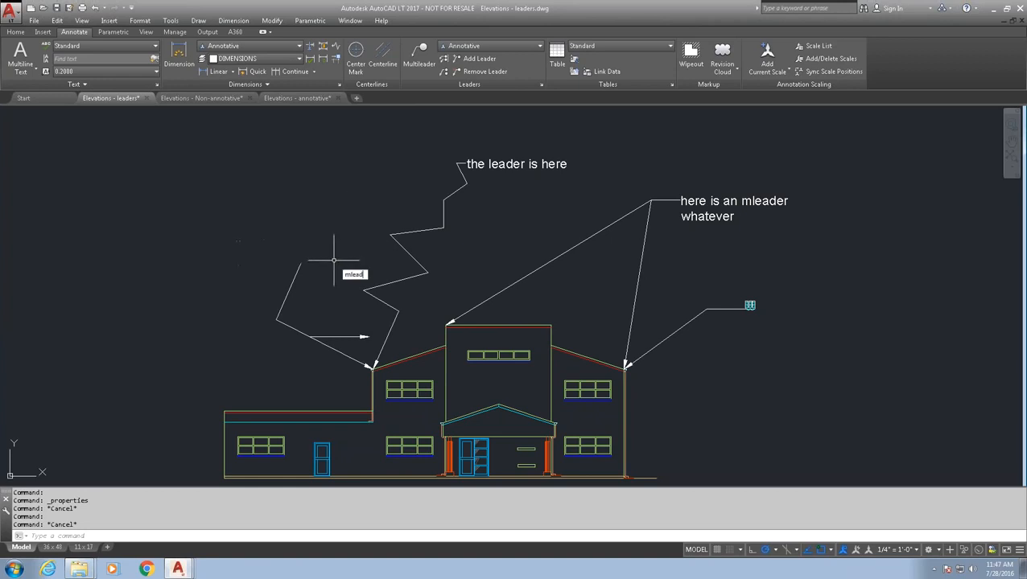
pyautogui.write('erstyle')
# - Open the Standard multileader style and review its Leader Structure and Content settings
pyautogui.press('Return')
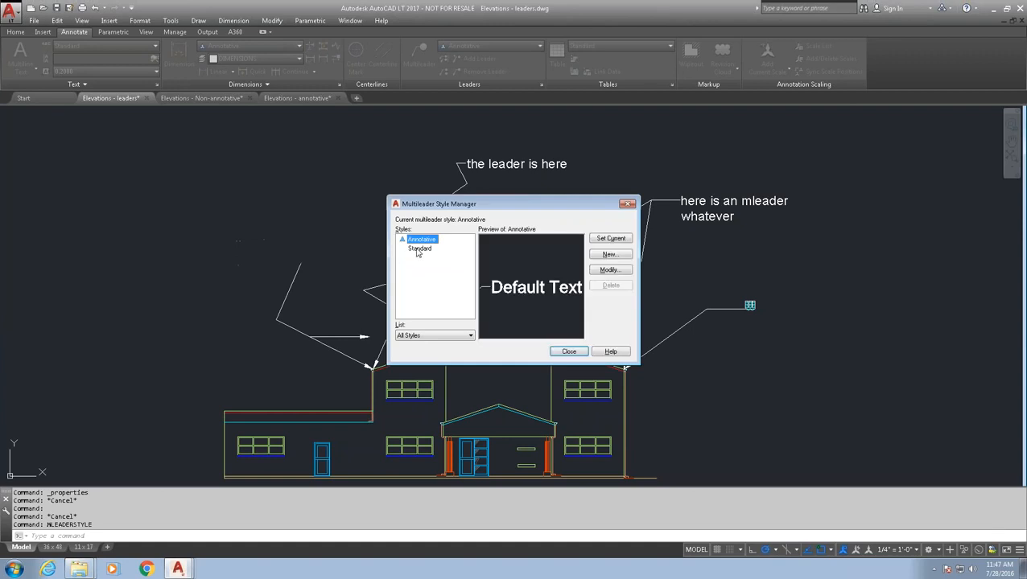
pyautogui.click(417, 249)
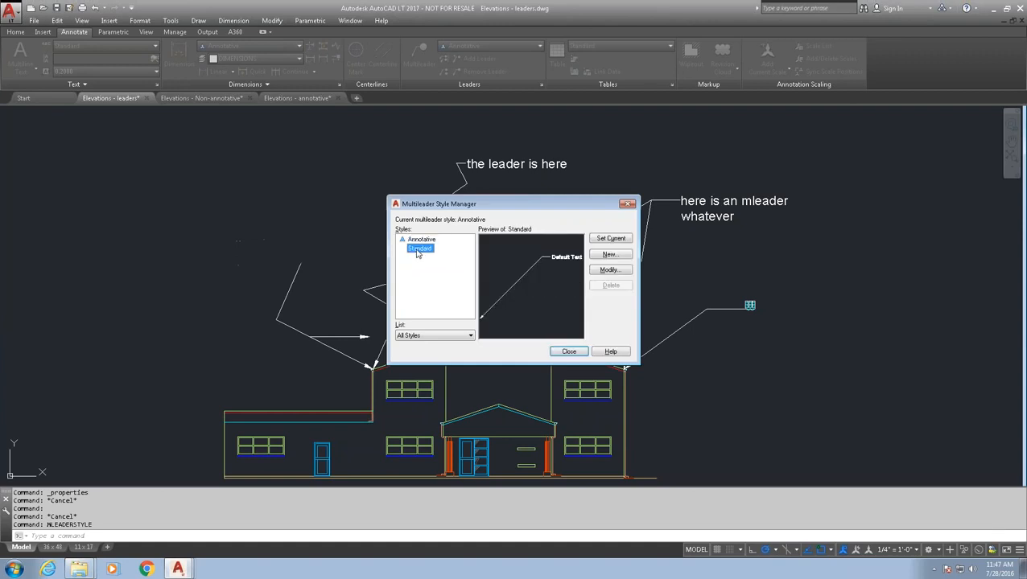
pyautogui.click(597, 272)
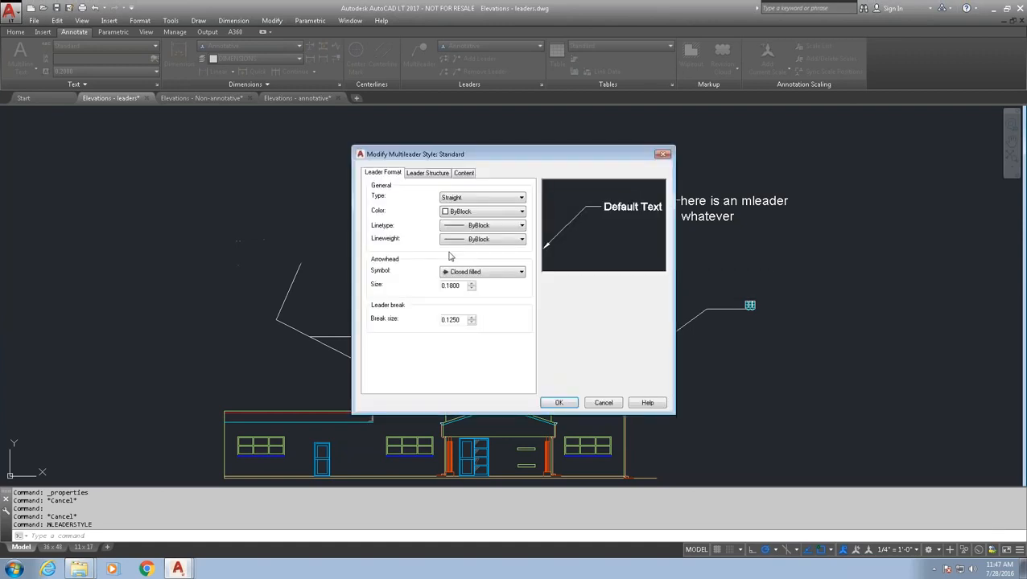
pyautogui.click(424, 175)
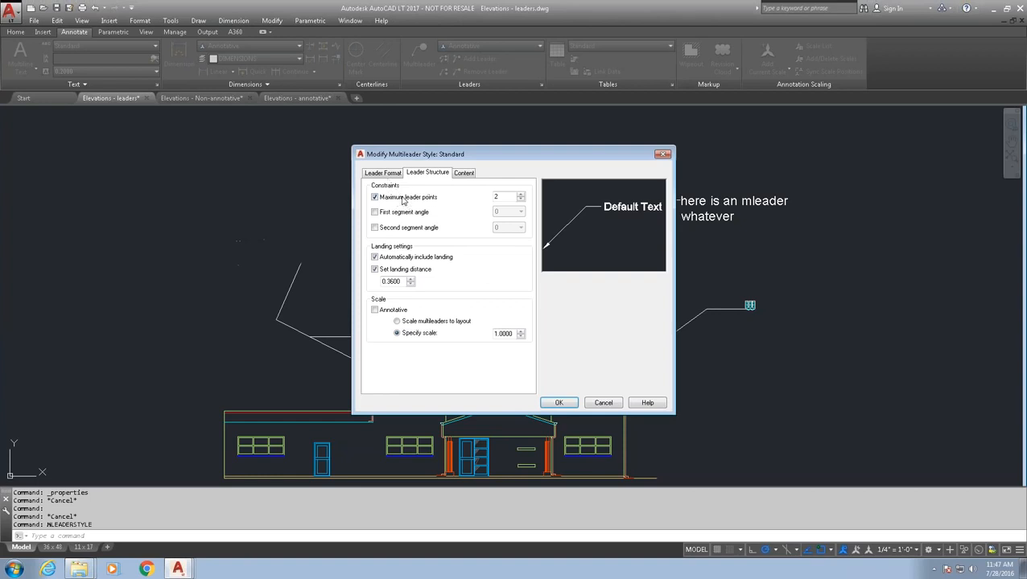
pyautogui.click(465, 173)
pyautogui.click(481, 190)
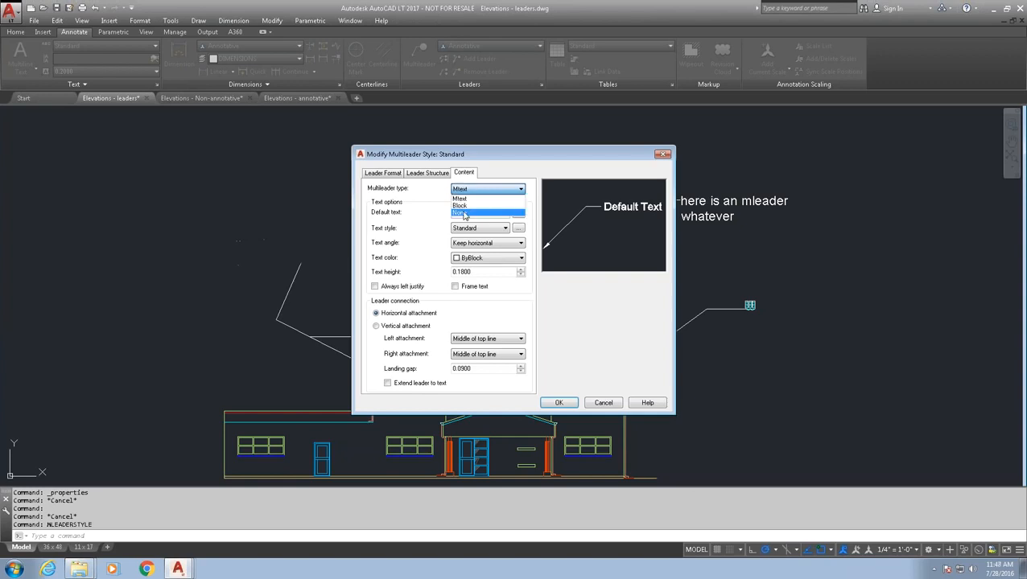
pyautogui.click(384, 174)
# - Keep the Straight leader type under Leader Format, then apply and close the style dialogs
pyautogui.click(384, 174)
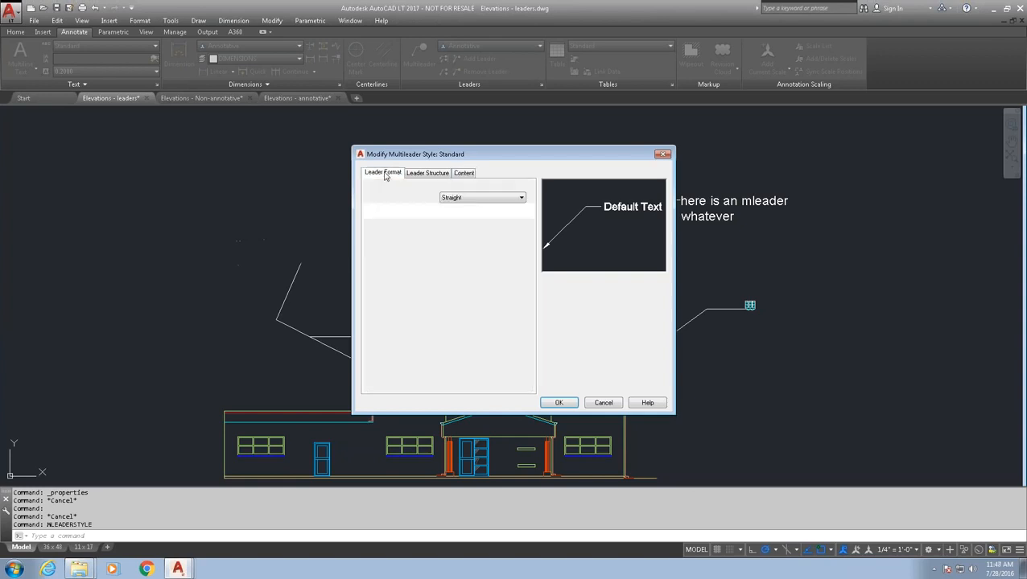
pyautogui.click(477, 198)
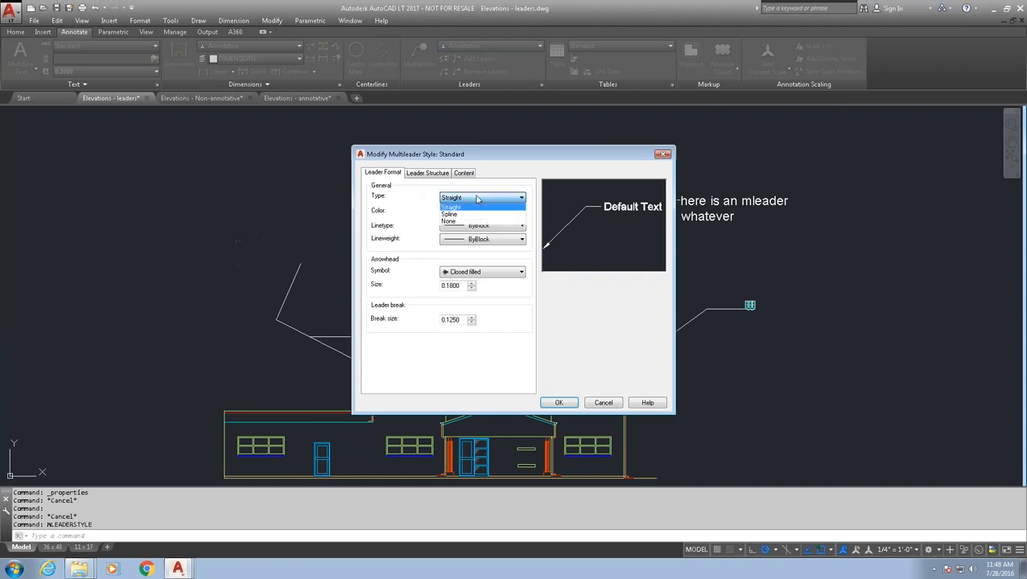
pyautogui.click(484, 184)
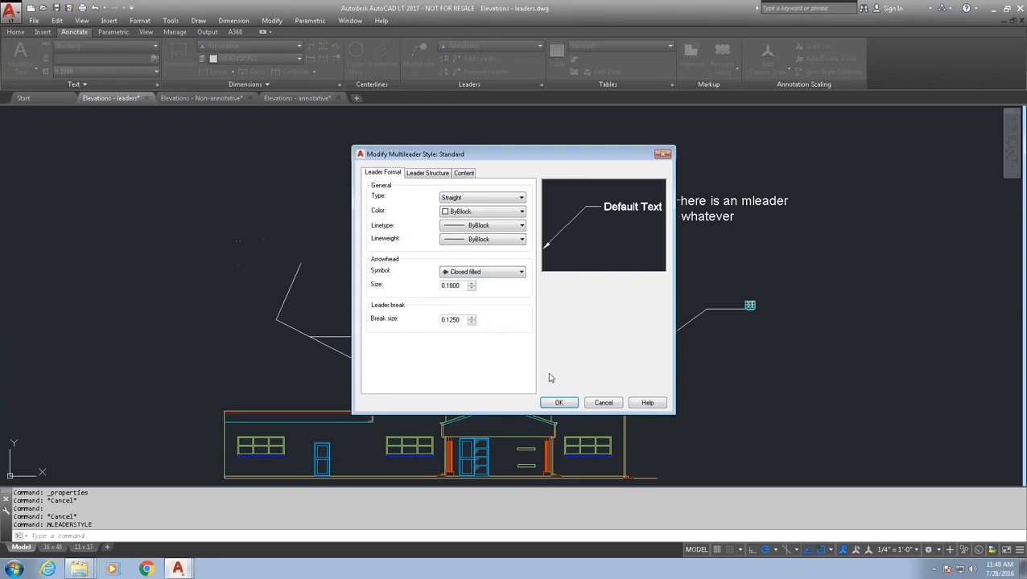
pyautogui.click(607, 404)
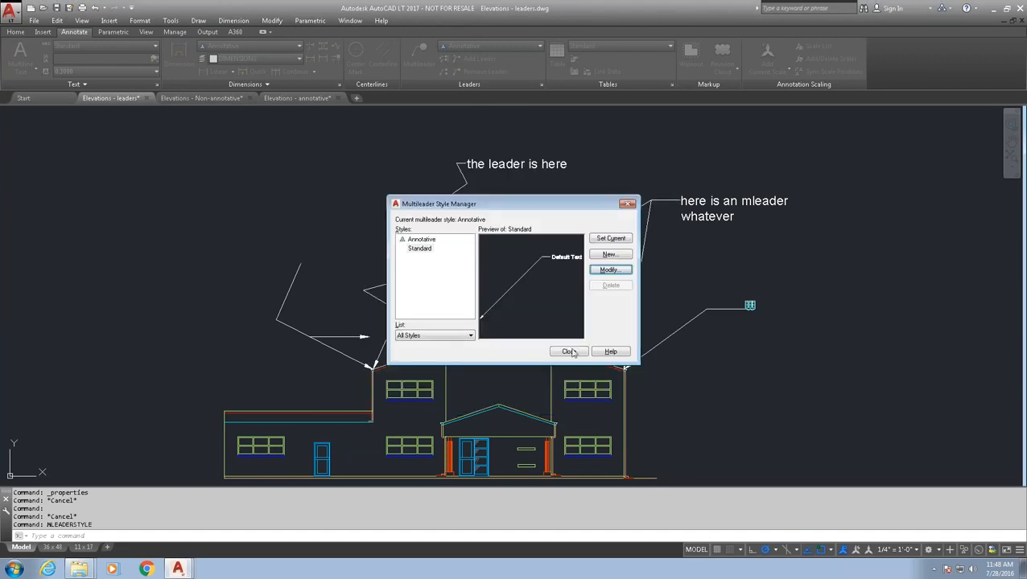
pyautogui.click(569, 351)
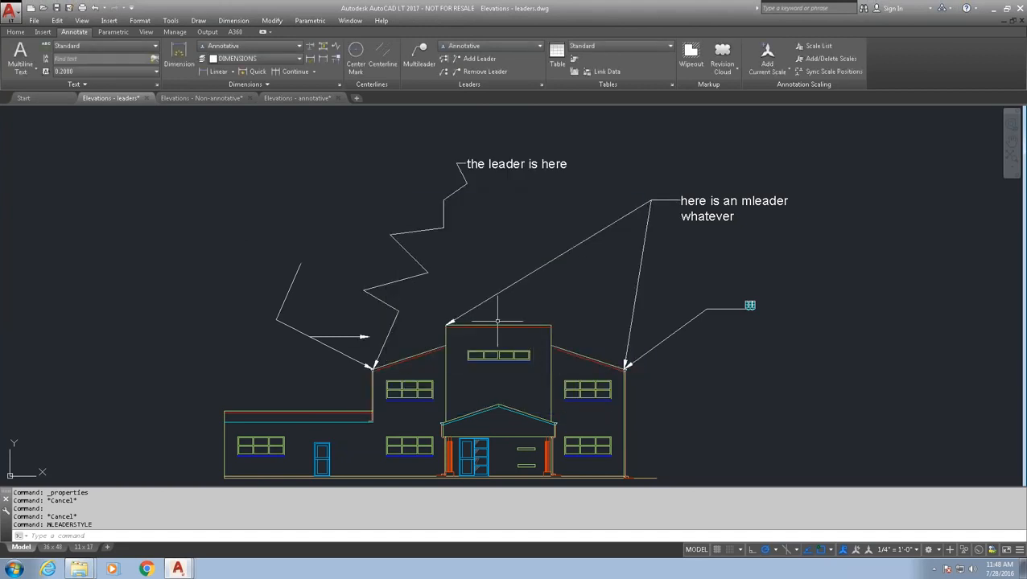
pyautogui.click(812, 319)
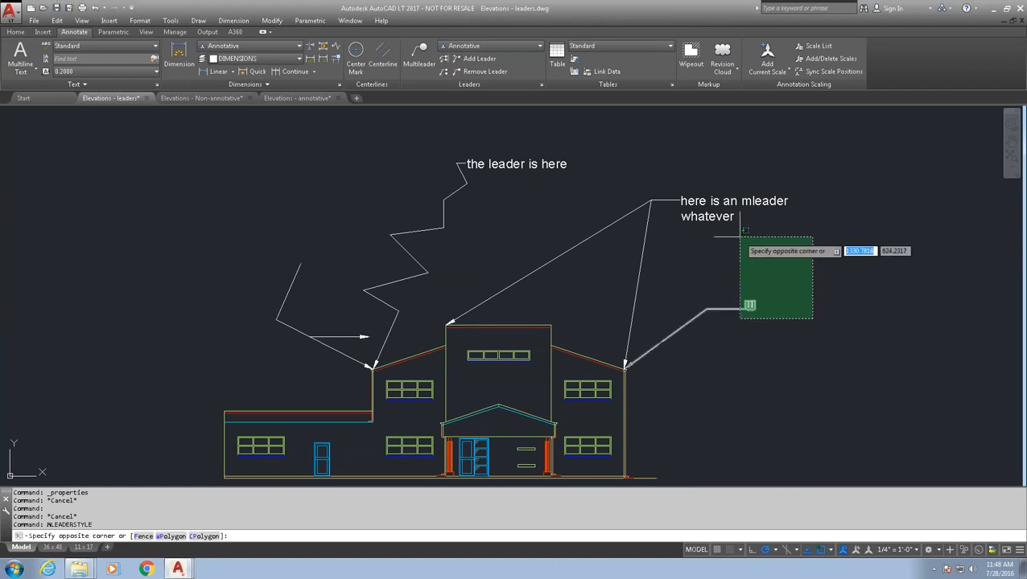
# - Erase all three leaders from the elevation and switch to the Elevations - Non-annotative drawing
pyautogui.click(642, 171)
pyautogui.click(617, 174)
pyautogui.click(431, 151)
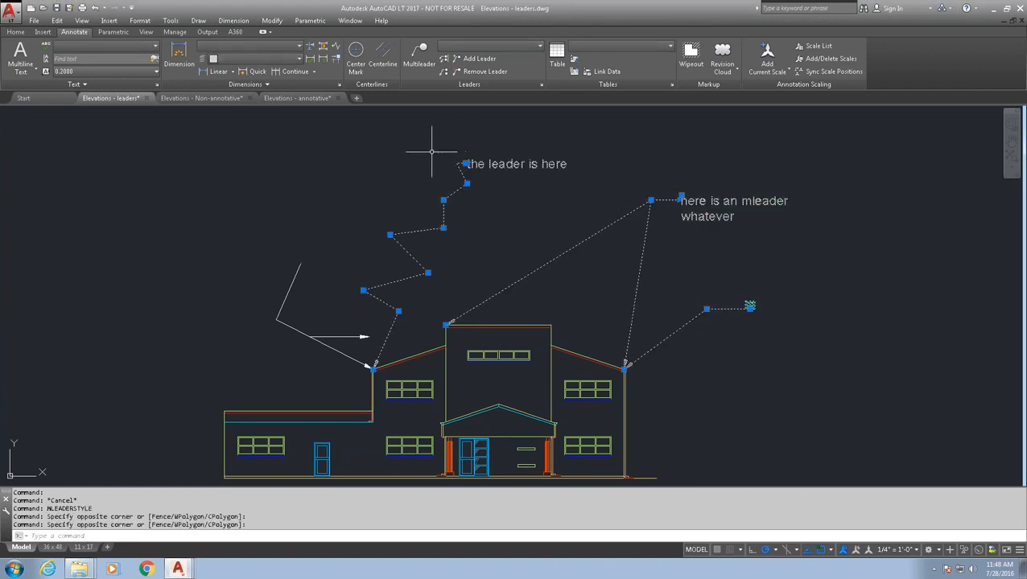
pyautogui.click(350, 368)
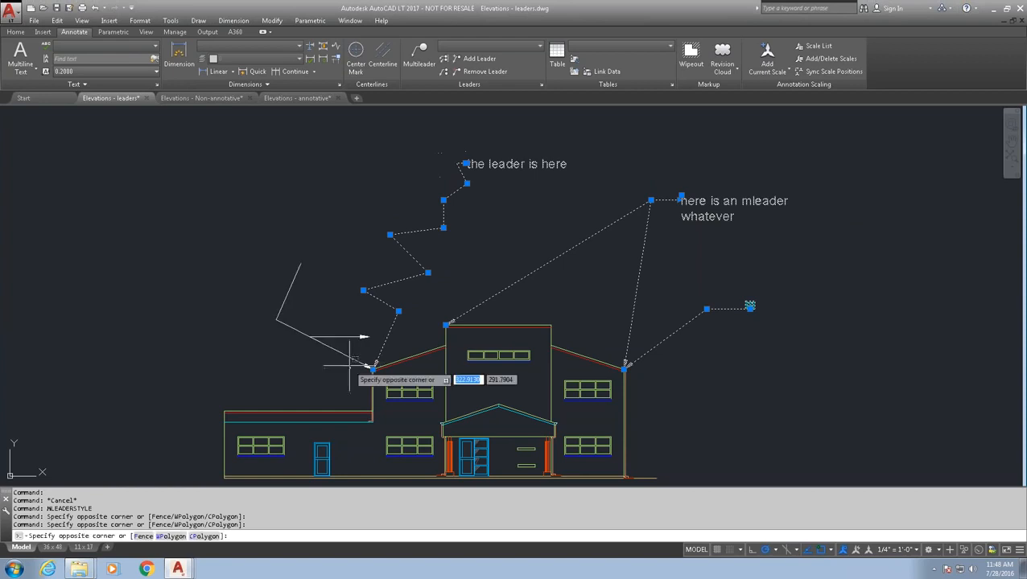
pyautogui.click(294, 302)
pyautogui.press('Delete')
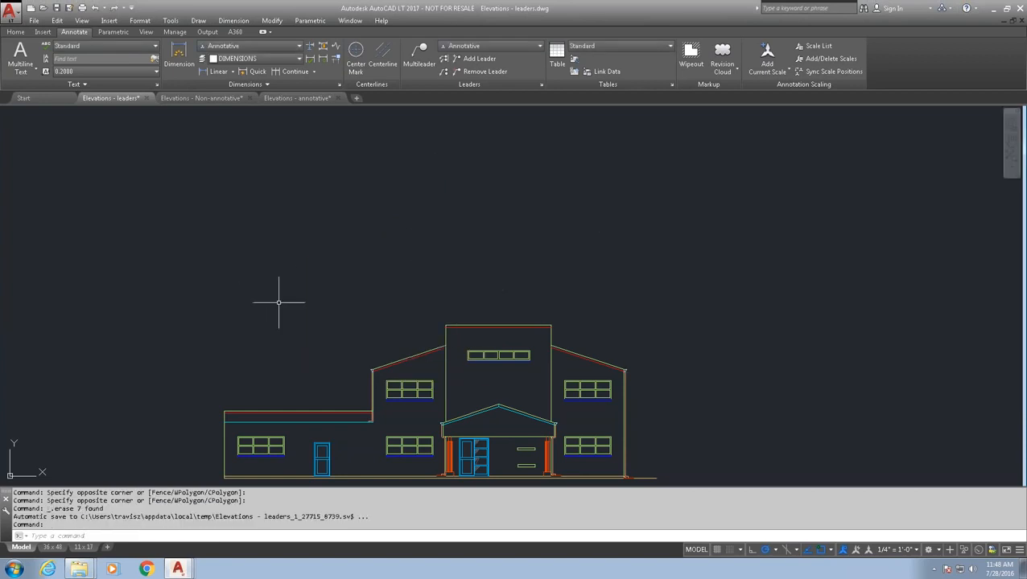
pyautogui.moveTo(280, 299); pyautogui.dragTo(297, 266, button='middle')
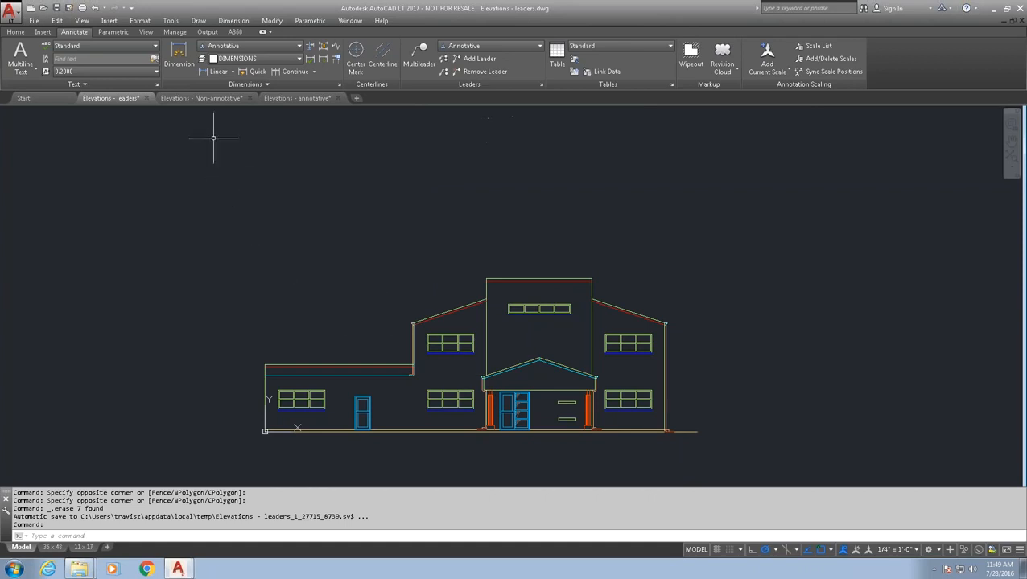
pyautogui.click(211, 99)
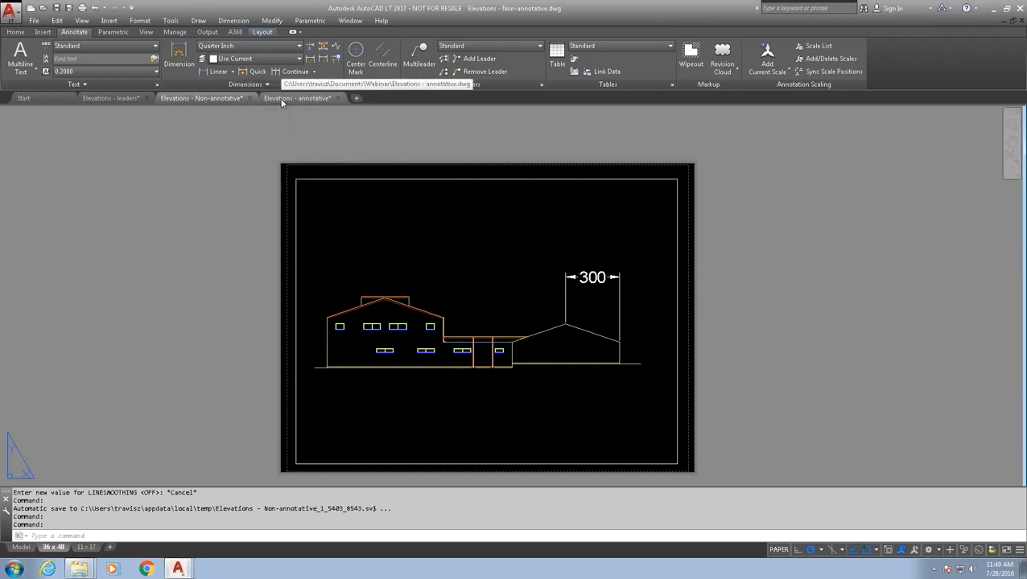
# - View both elevations of the Non-annotative drawing in model space
pyautogui.moveTo(236, 100)
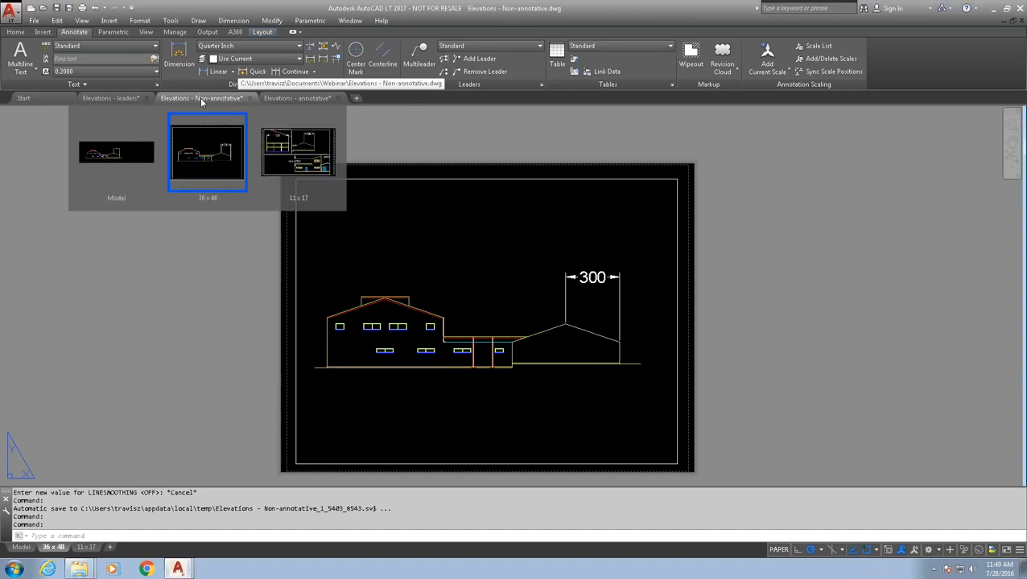
pyautogui.click(203, 103)
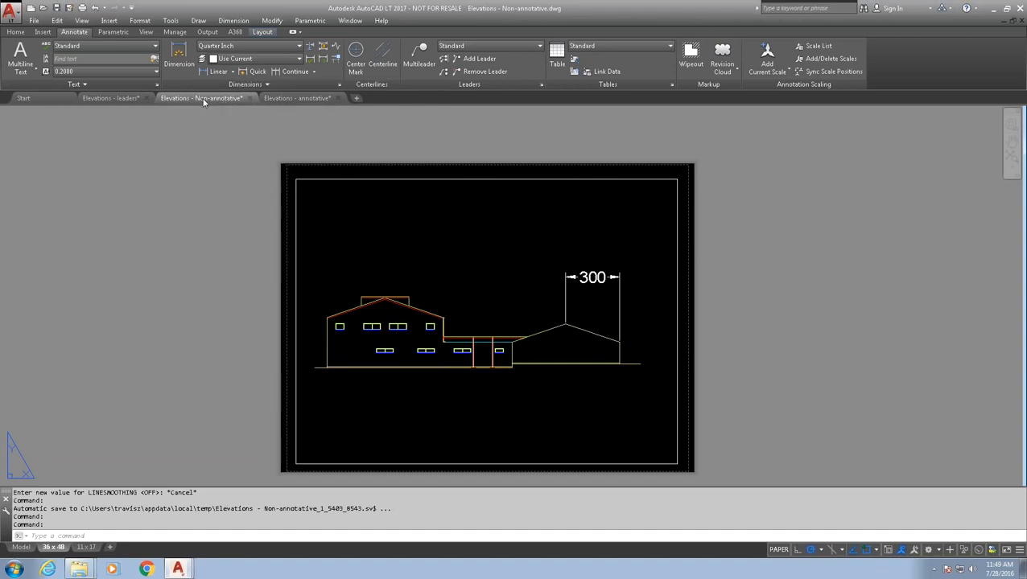
pyautogui.click(21, 547)
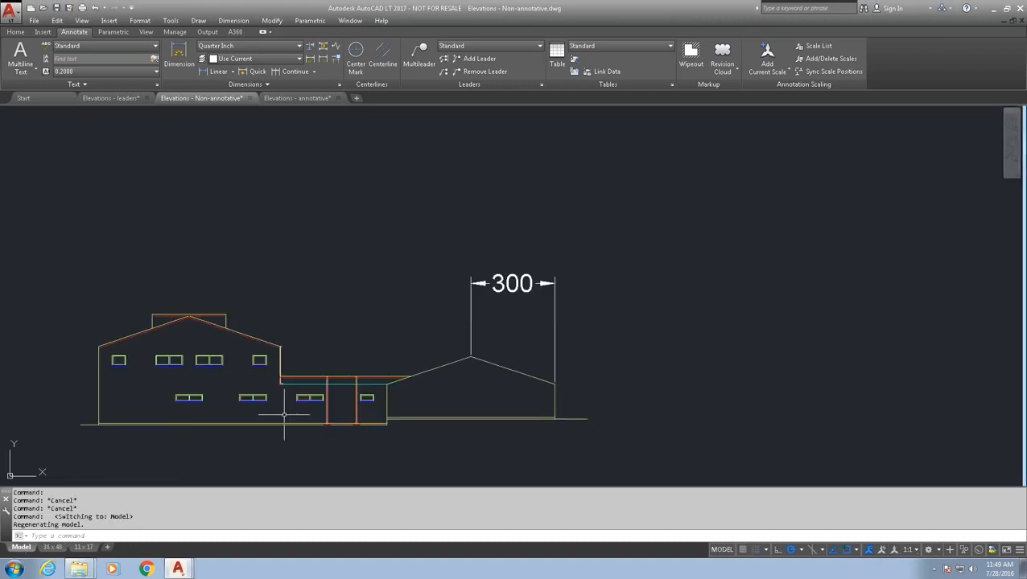
pyautogui.scroll(-5, 338, 347)
pyautogui.moveTo(356, 354); pyautogui.dragTo(399, 297, button='middle')
pyautogui.scroll(4, 342, 381)
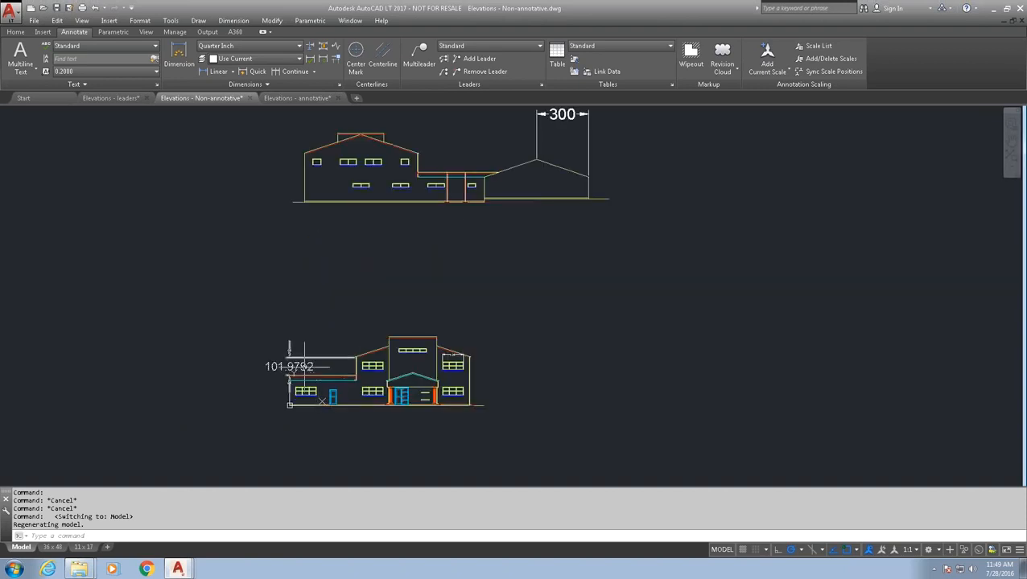
pyautogui.scroll(2, 304, 367)
pyautogui.scroll(-2, 356, 369)
pyautogui.moveTo(379, 317); pyautogui.dragTo(351, 336, button='middle')
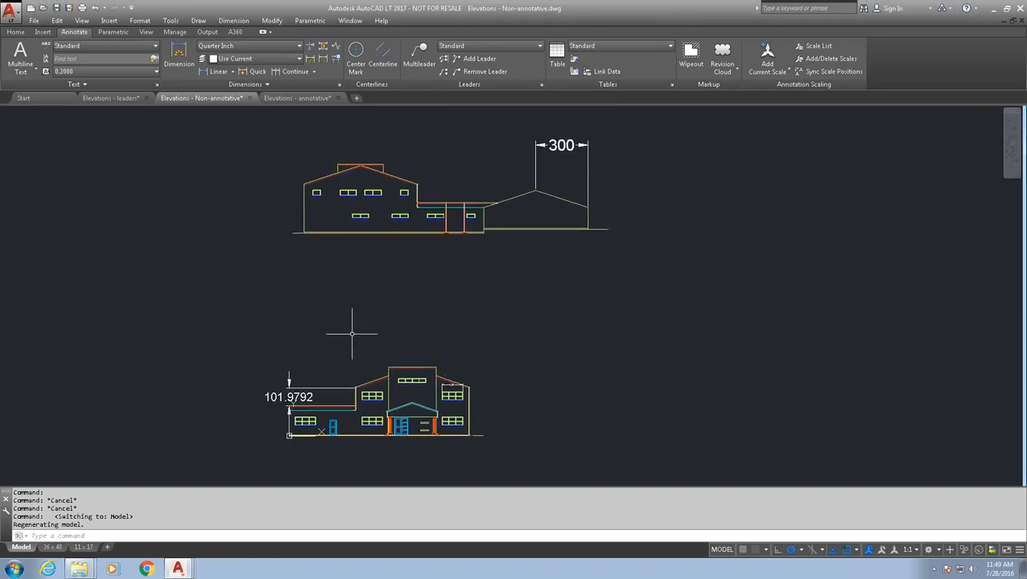
# - Compare the 36 x 48 and 11 x 17 layouts, ending on the 11 x 17 sheet
pyautogui.click(53, 547)
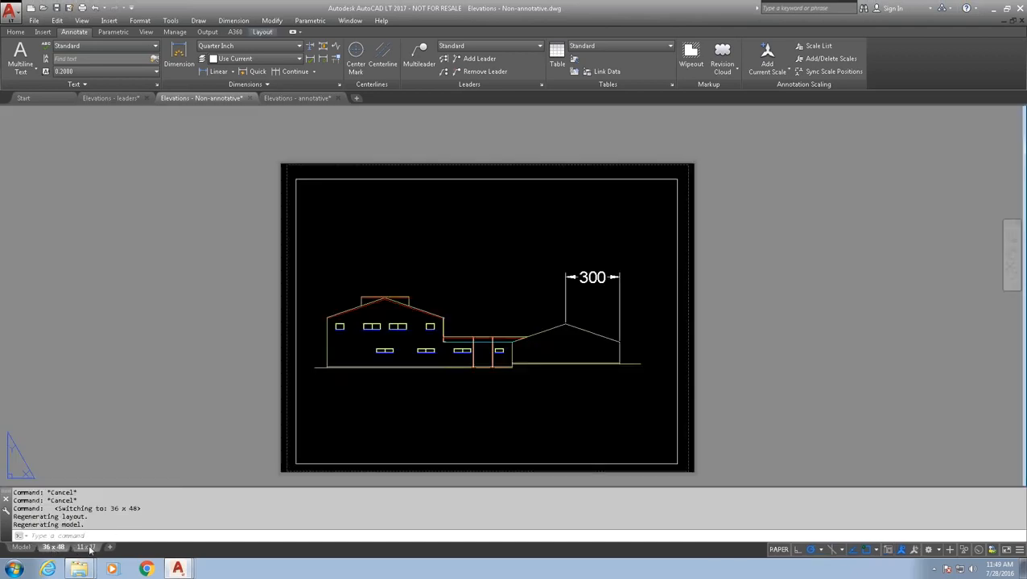
pyautogui.moveTo(54, 549)
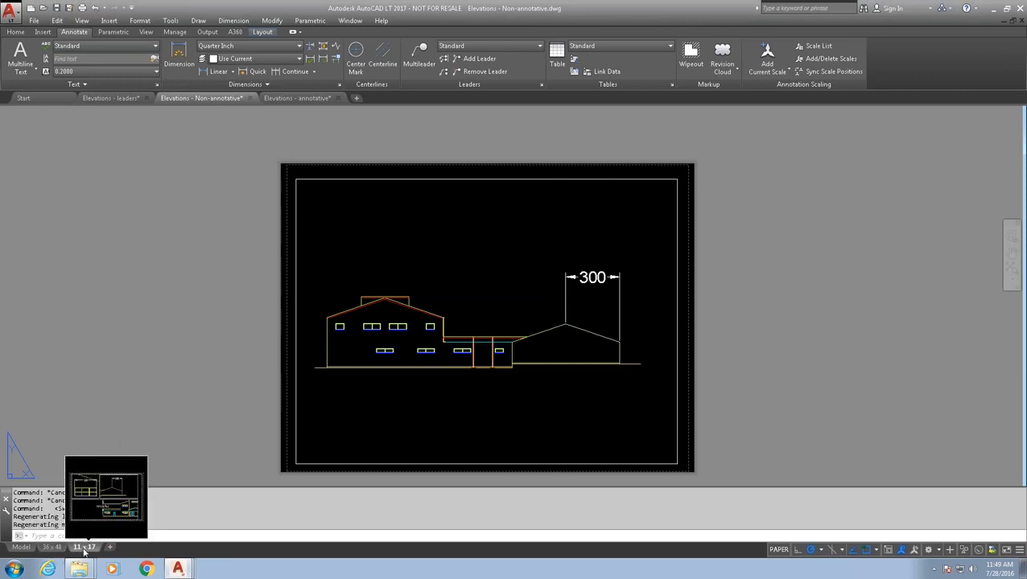
pyautogui.click(85, 548)
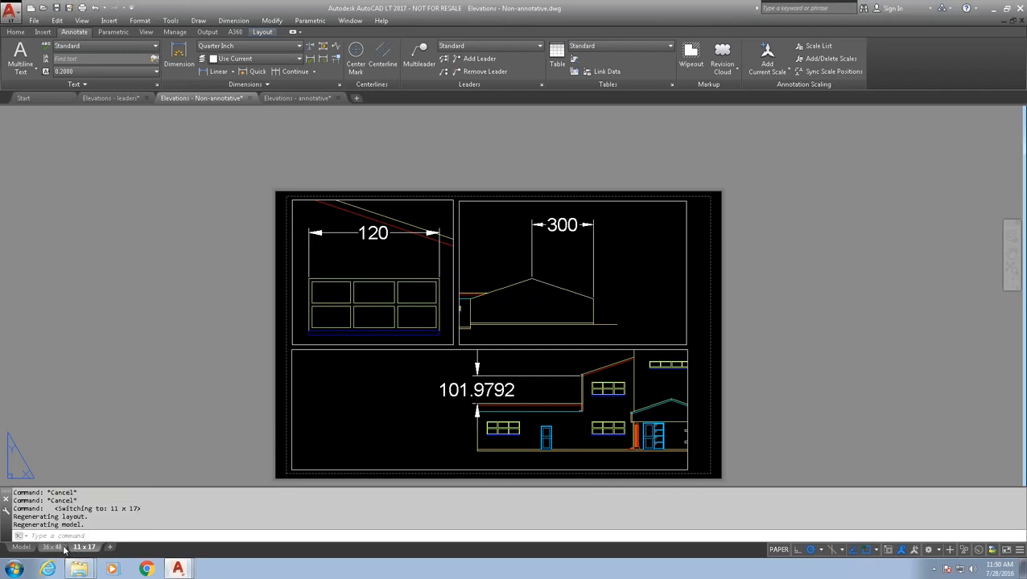
pyautogui.moveTo(56, 548)
pyautogui.write('dimsty')
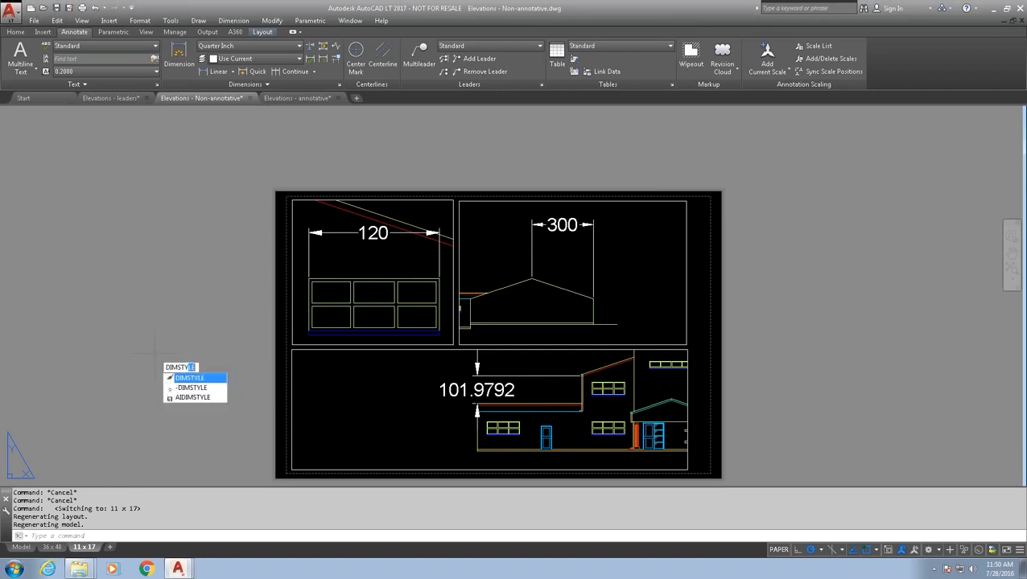
pyautogui.press('Return')
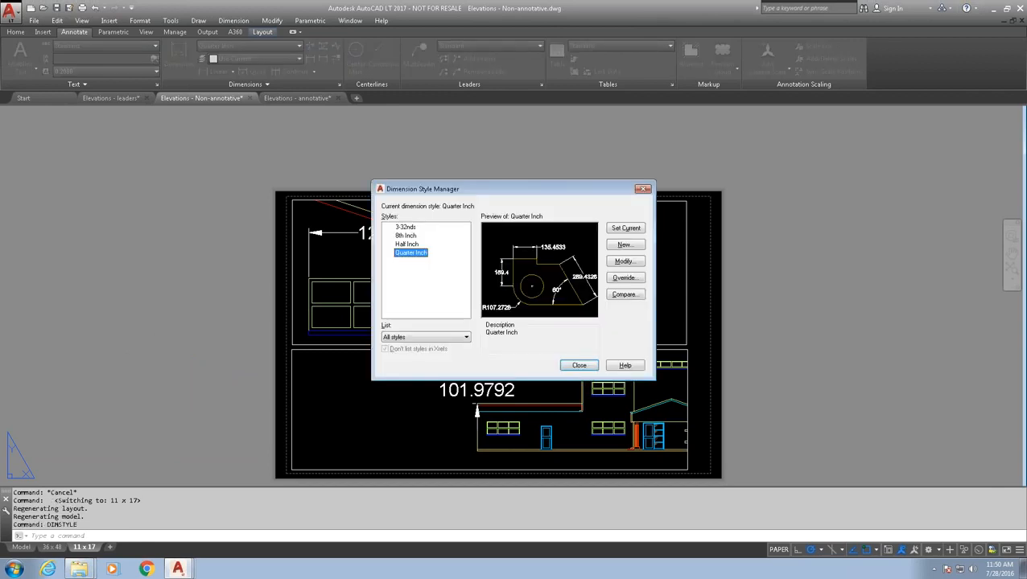
pyautogui.click(403, 228)
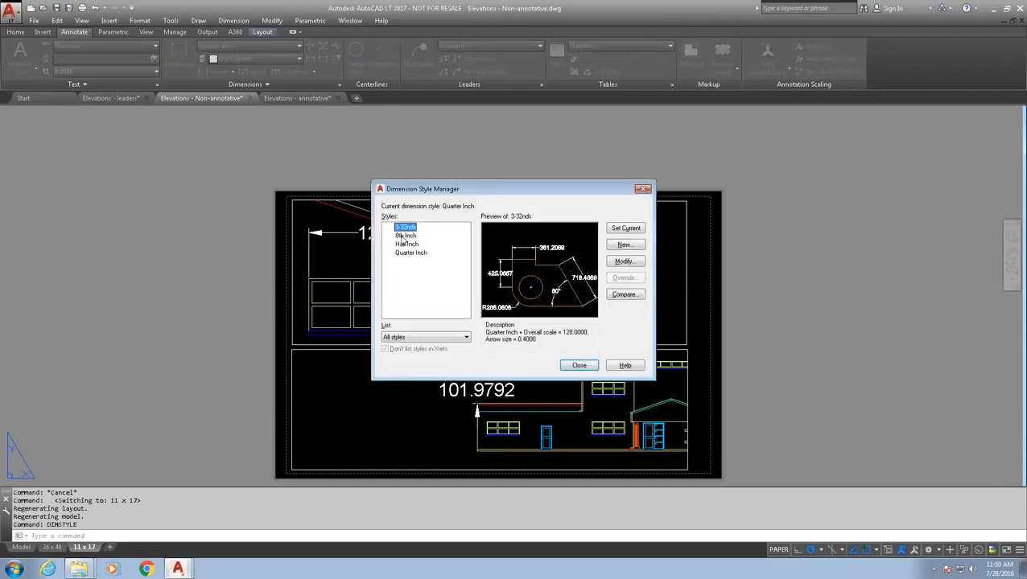
pyautogui.click(405, 236)
pyautogui.click(406, 244)
pyautogui.click(406, 252)
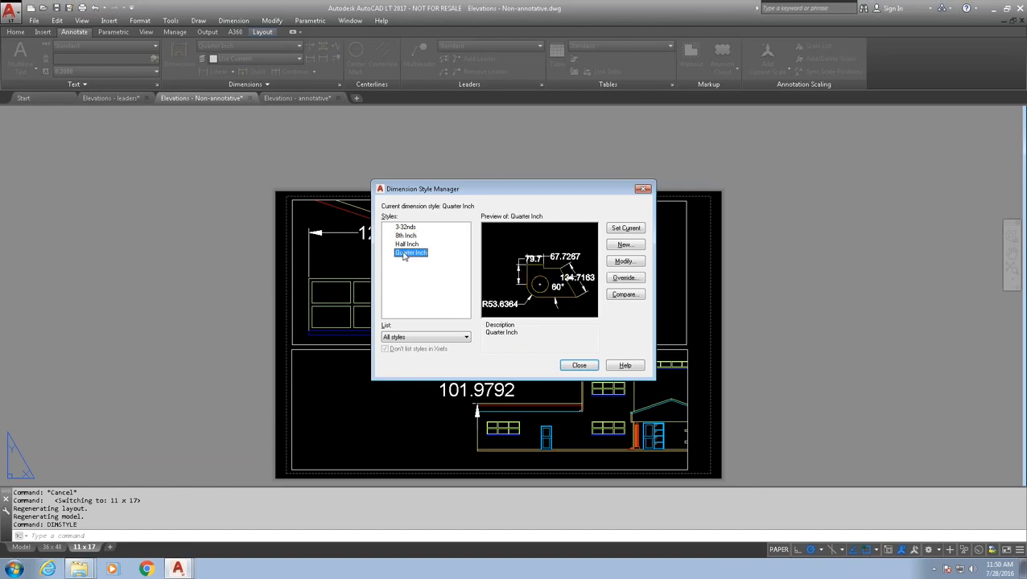
pyautogui.click(406, 244)
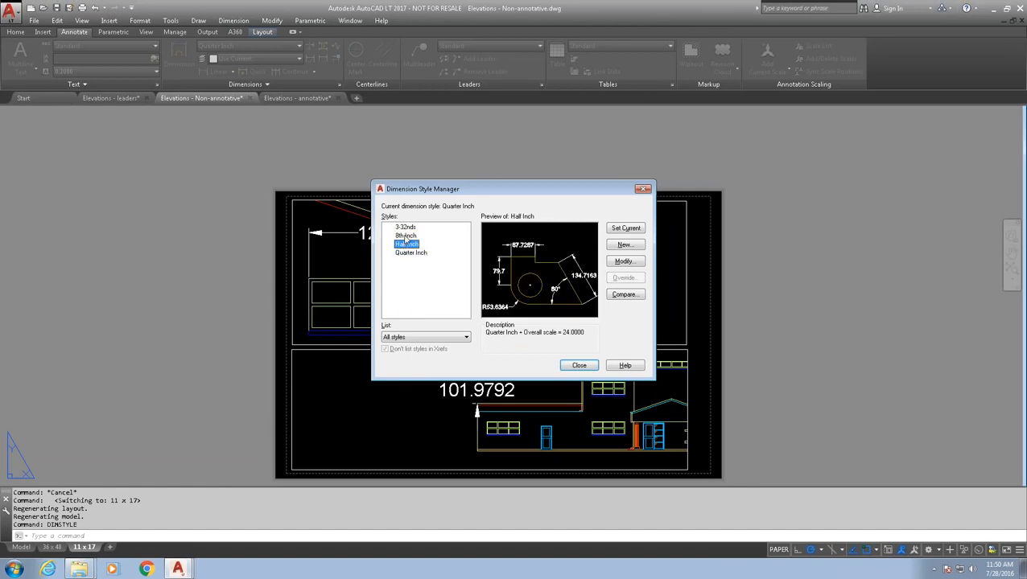
pyautogui.click(405, 235)
pyautogui.moveTo(434, 191); pyautogui.dragTo(205, 175)
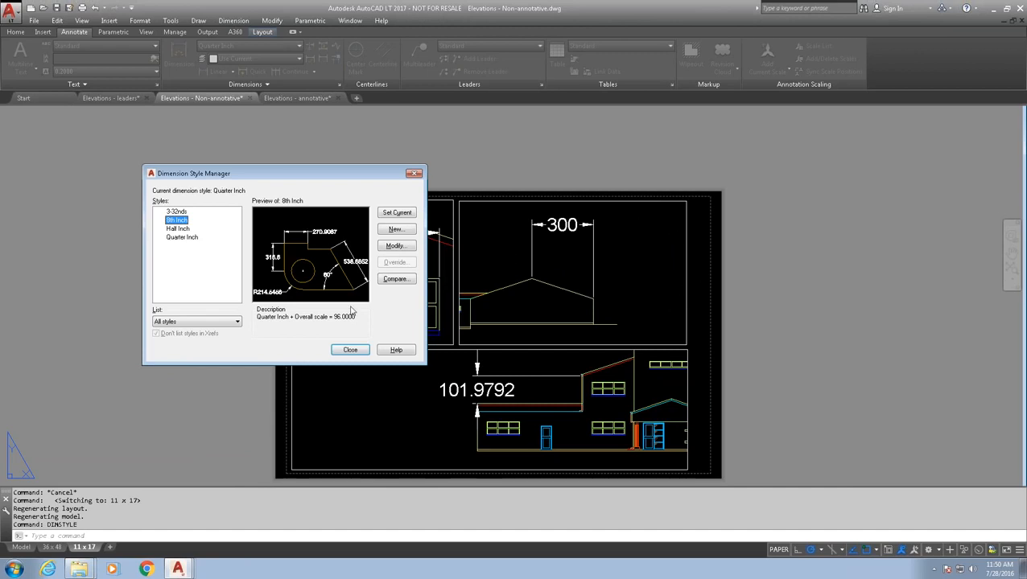
pyautogui.click(348, 350)
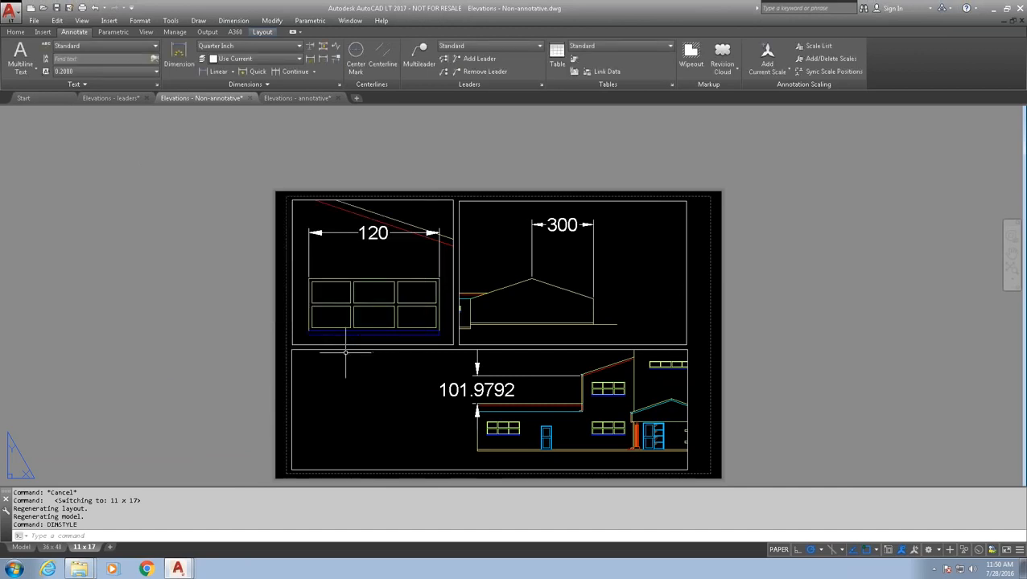
# - Check the scales of the 11 x 17 layout's three viewports in Properties
pyautogui.hotkey('ctrl', '1')
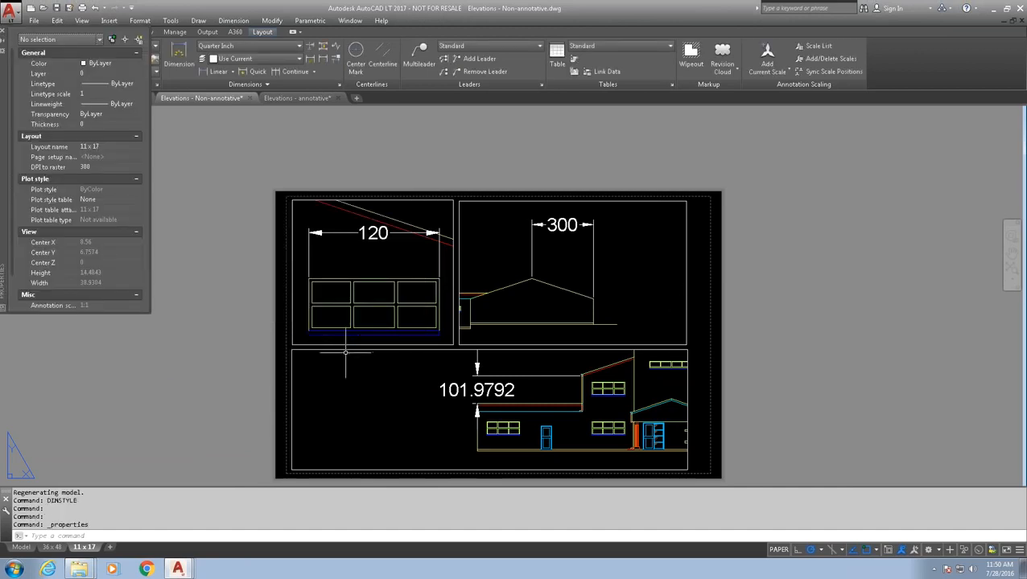
pyautogui.click(292, 252)
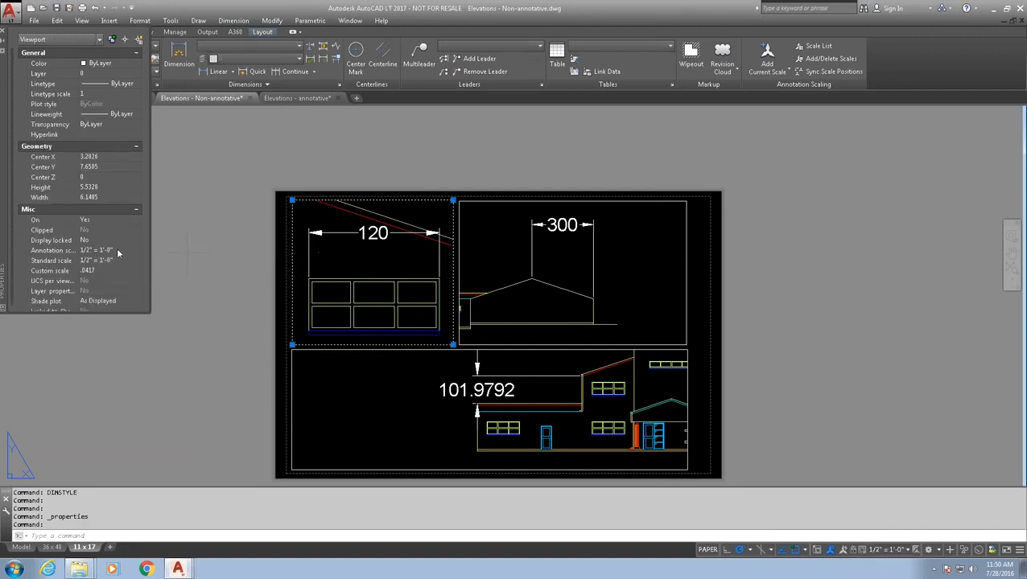
pyautogui.press('Escape')
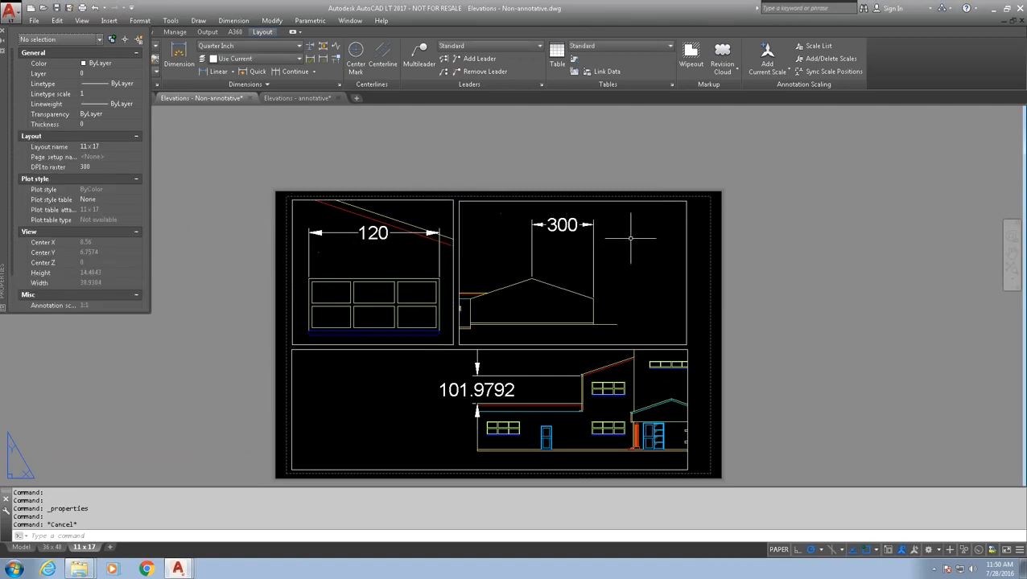
pyautogui.rightClick(688, 255)
pyautogui.click(687, 255)
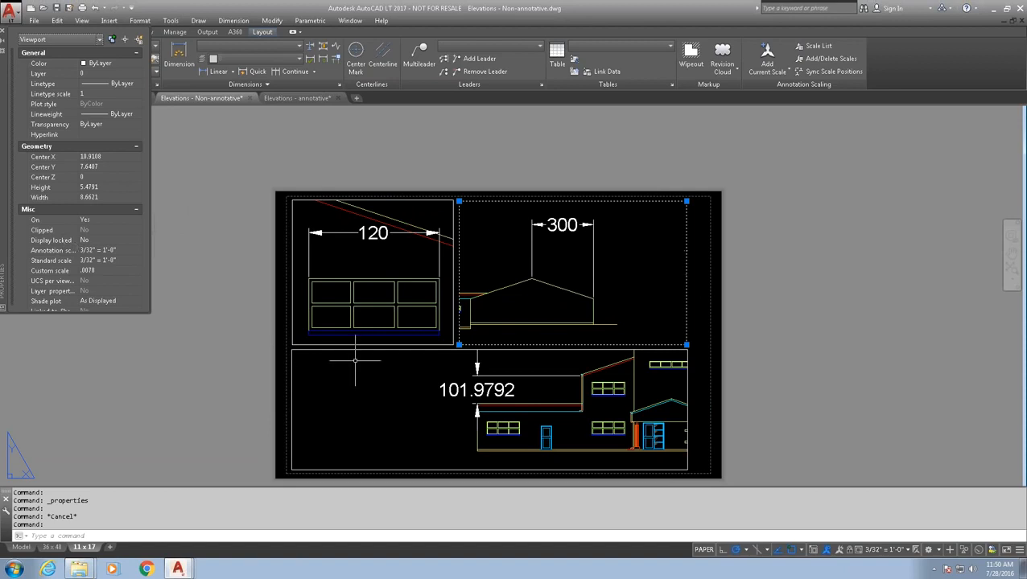
pyautogui.press('Escape')
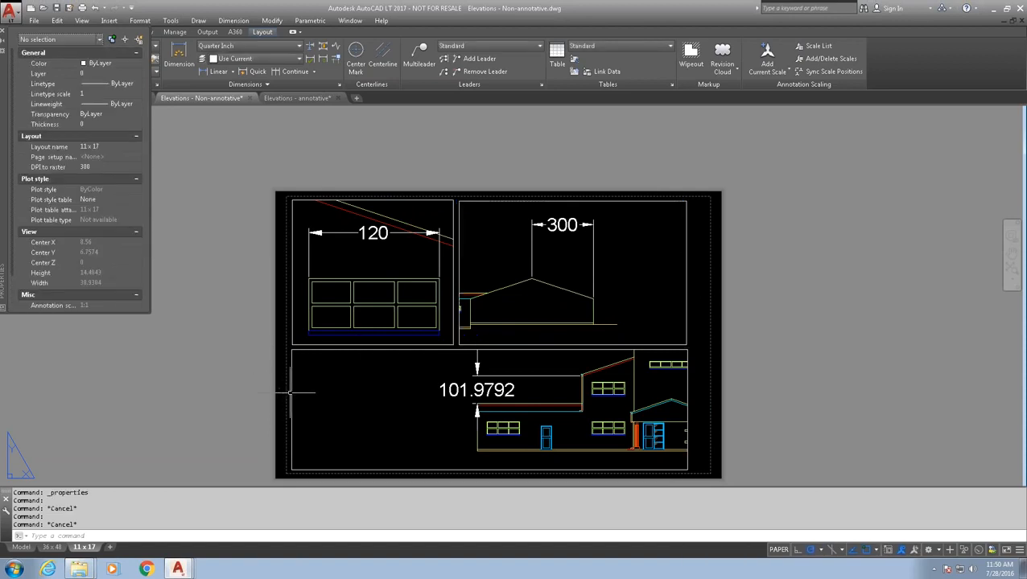
pyautogui.click(291, 392)
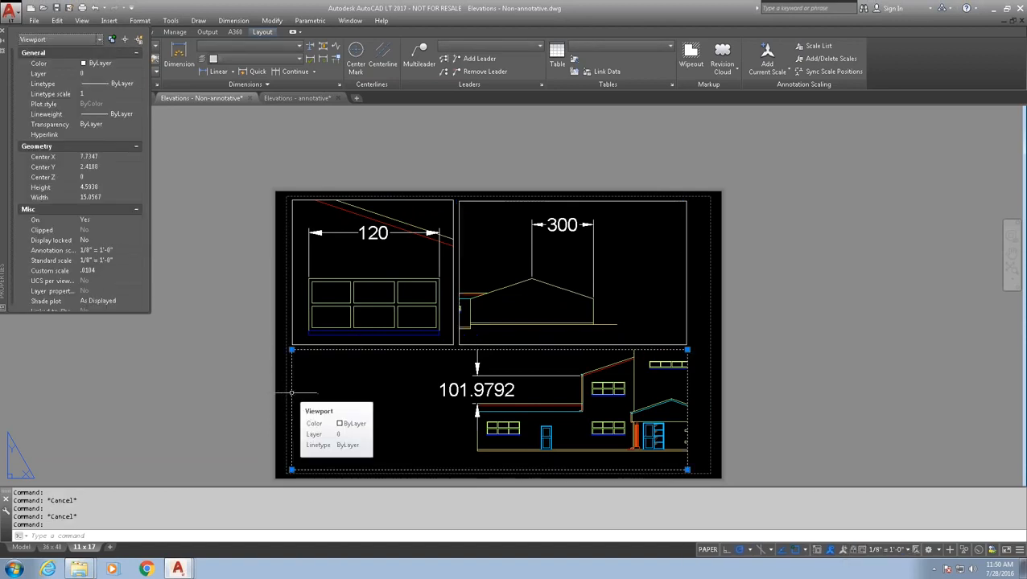
# - On the 36 x 48 layout, confirm the viewport's 1/4" = 1'-0" scale
pyautogui.click(52, 548)
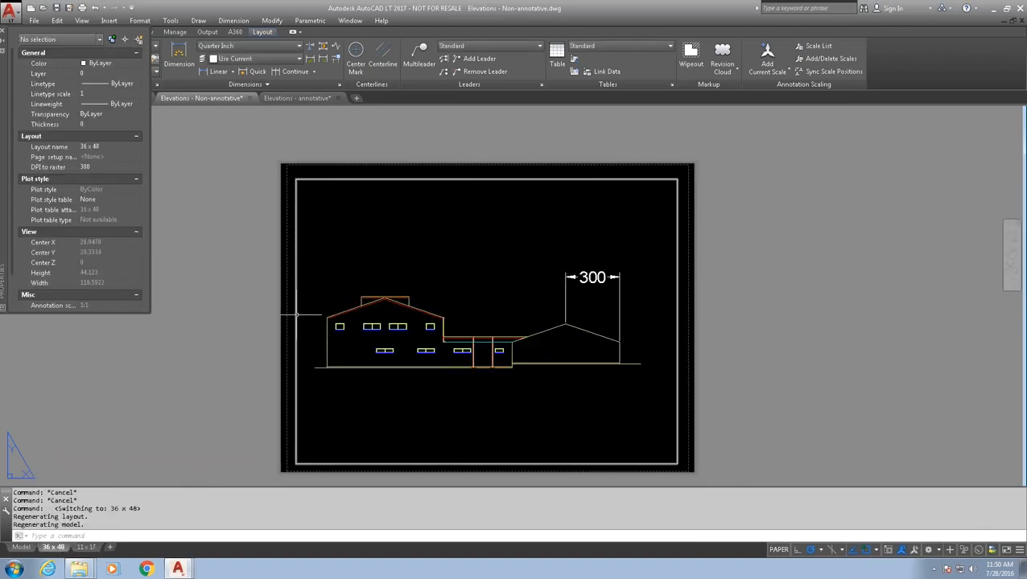
pyautogui.click(296, 316)
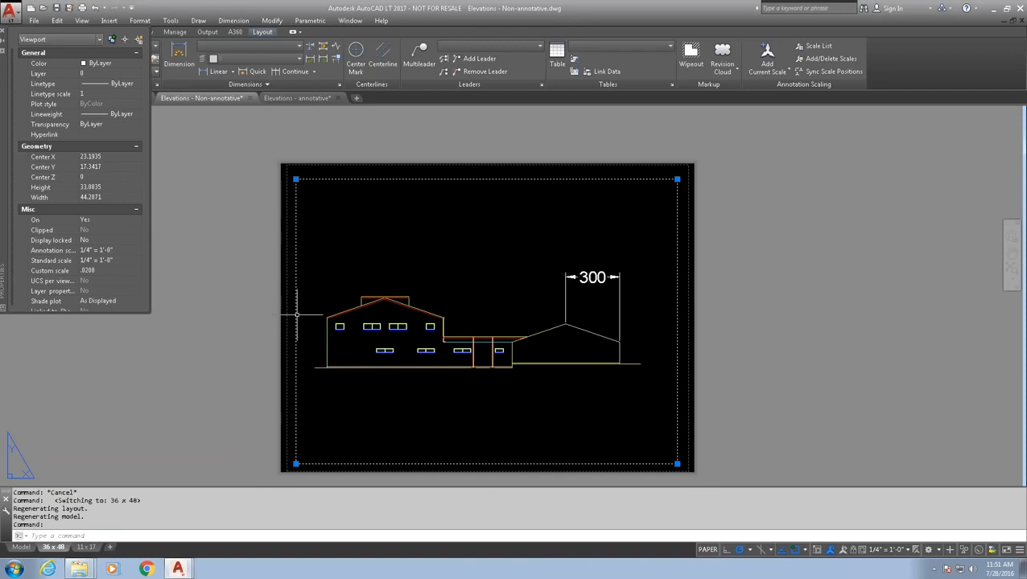
pyautogui.press('Escape')
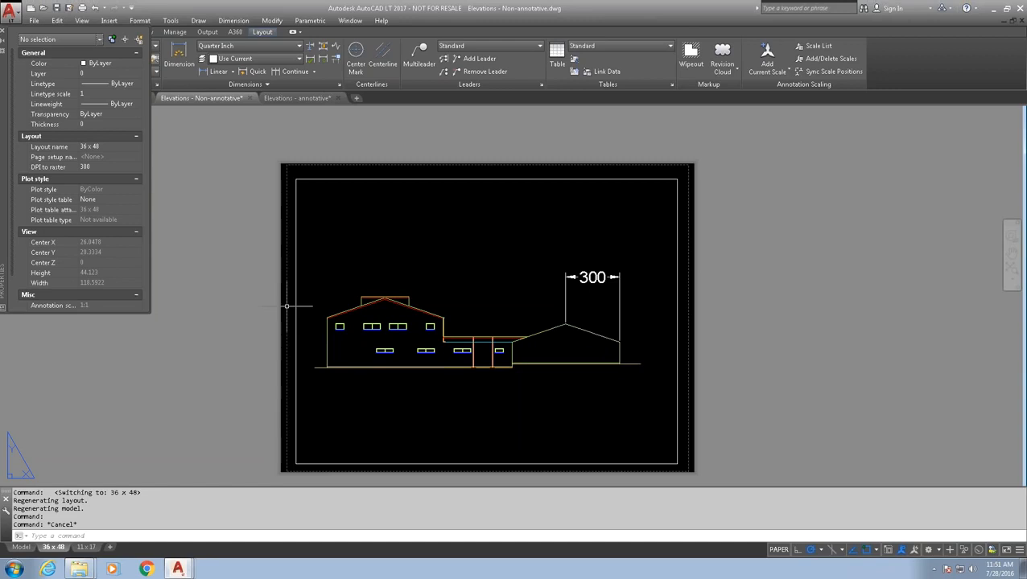
pyautogui.write('dimstyle')
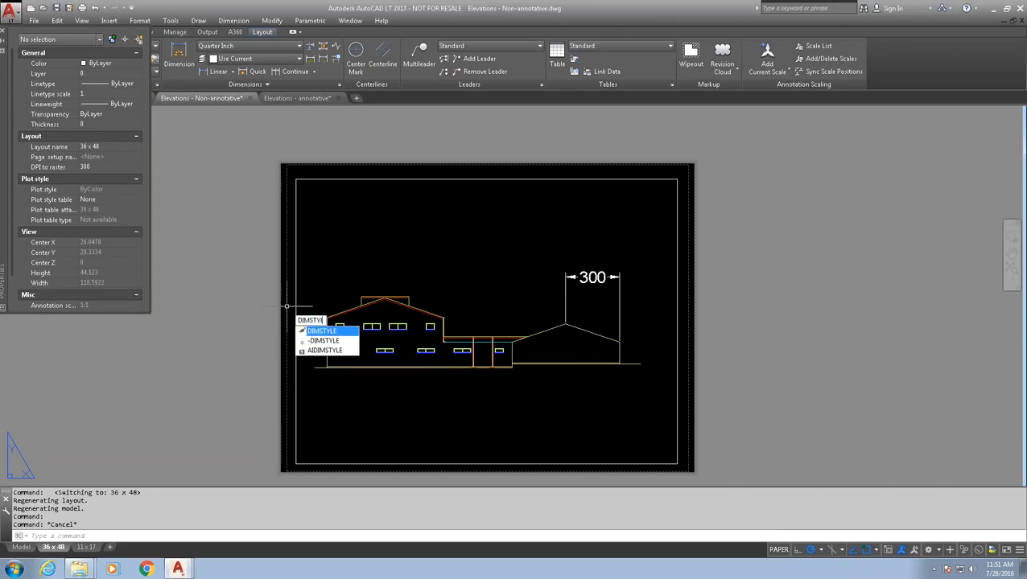
pyautogui.press('Return')
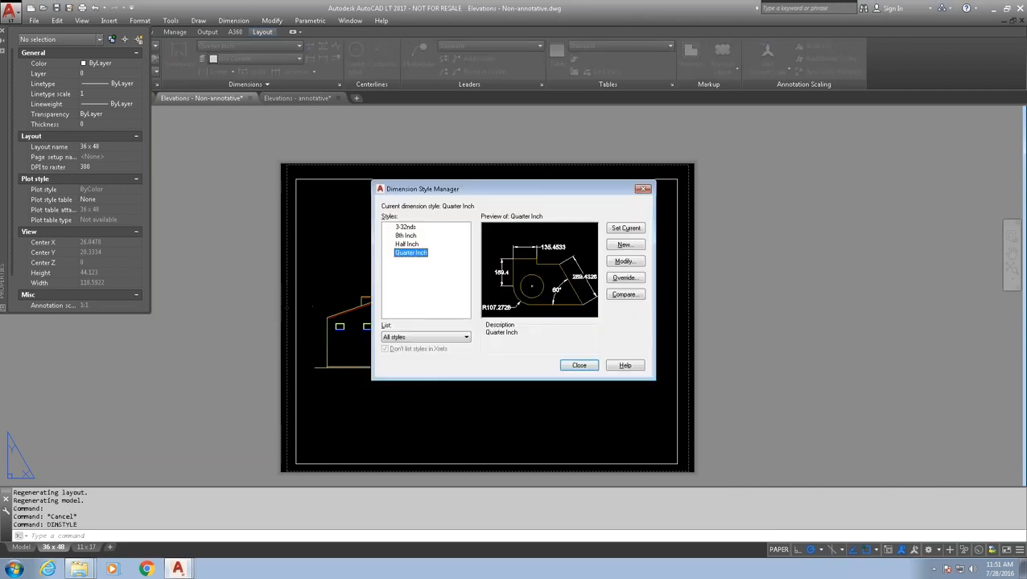
pyautogui.click(415, 245)
pyautogui.click(410, 235)
pyautogui.click(410, 228)
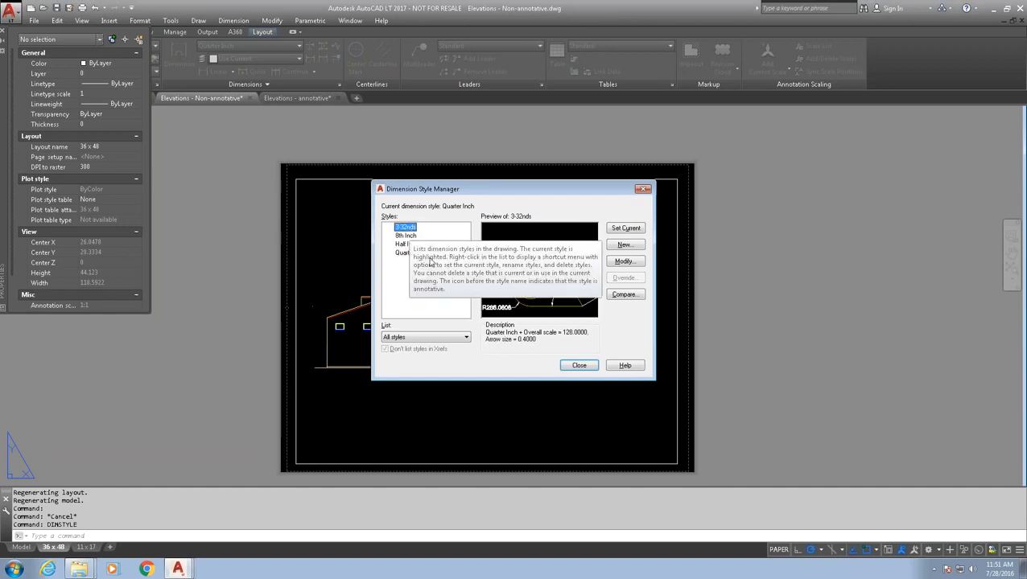
pyautogui.click(406, 235)
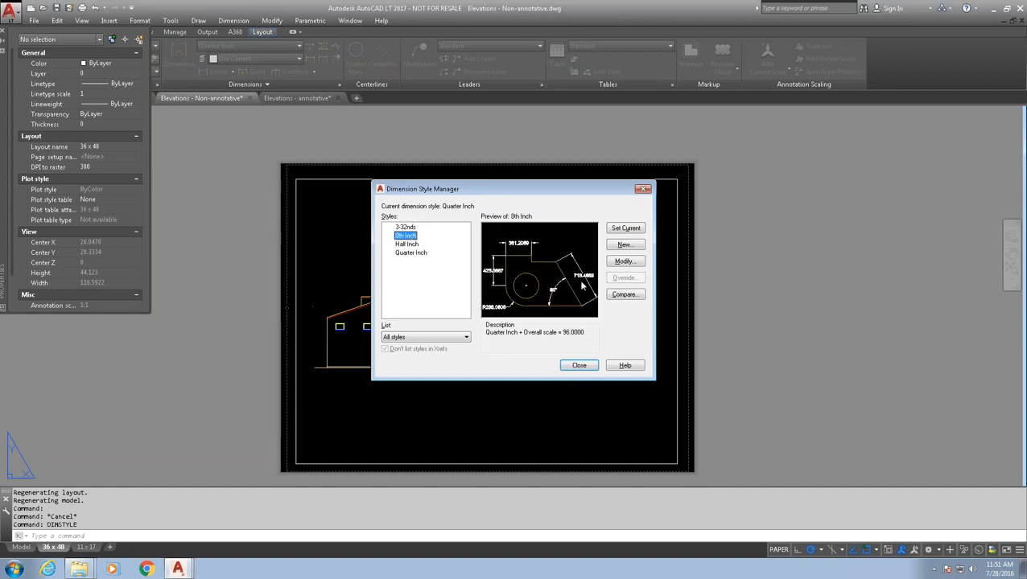
pyautogui.click(624, 261)
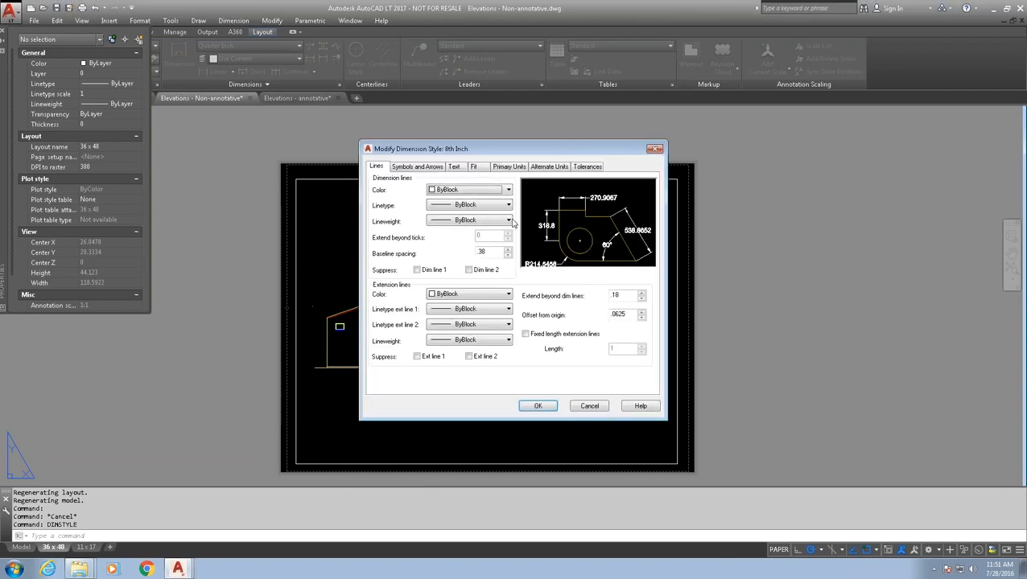
pyautogui.click(481, 168)
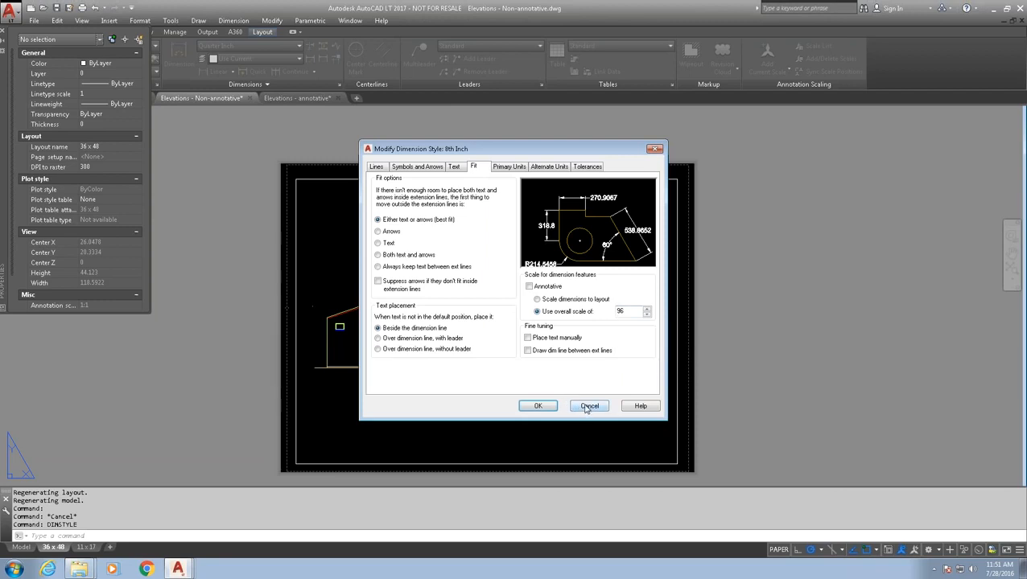
pyautogui.click(383, 169)
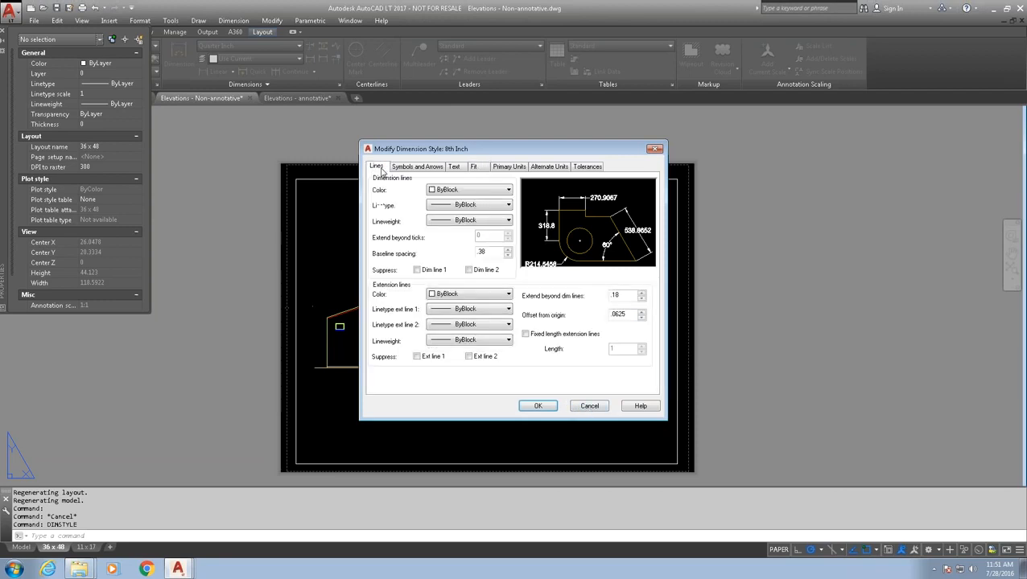
pyautogui.click(589, 406)
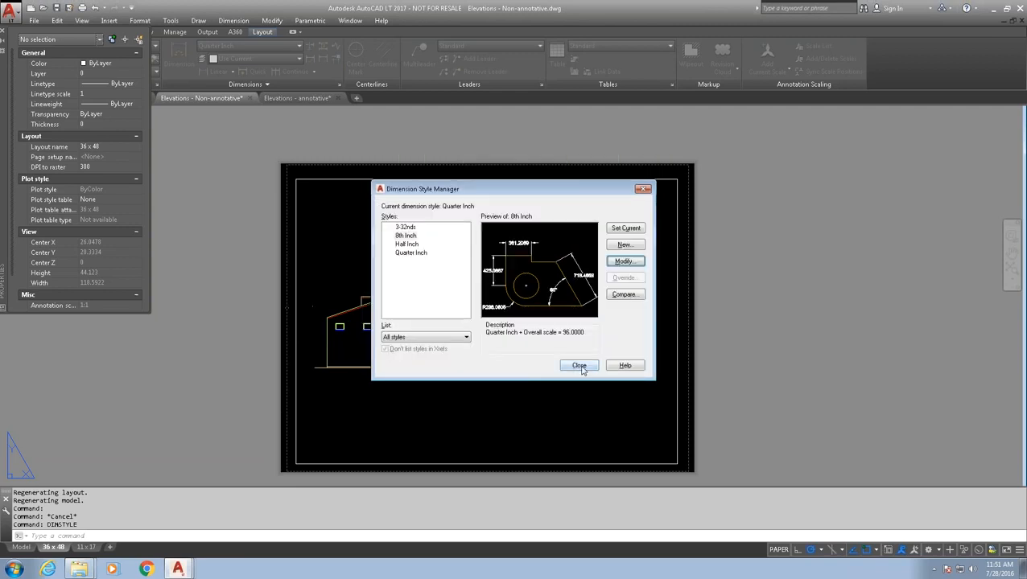
pyautogui.click(407, 244)
pyautogui.click(624, 261)
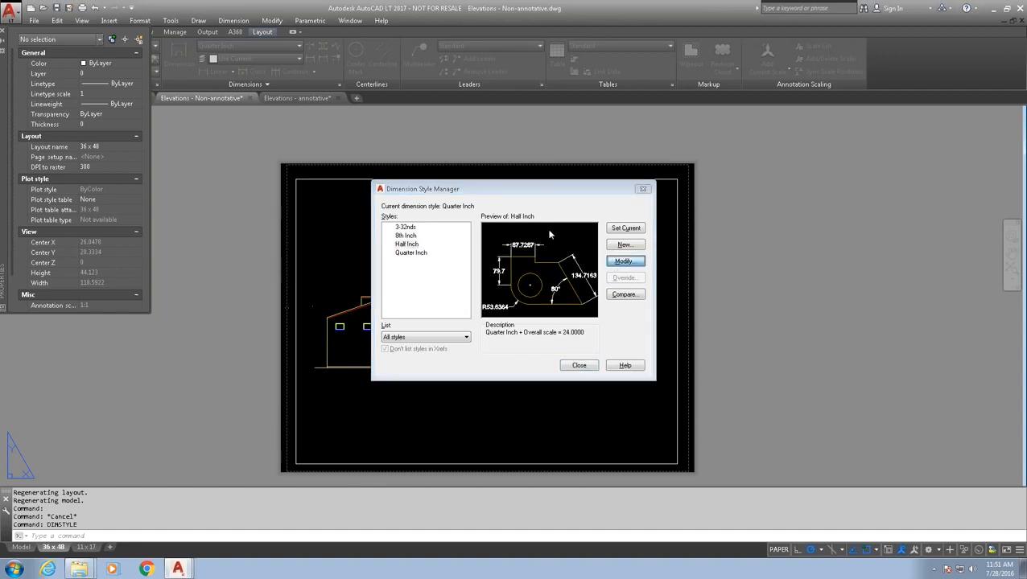
pyautogui.click(475, 166)
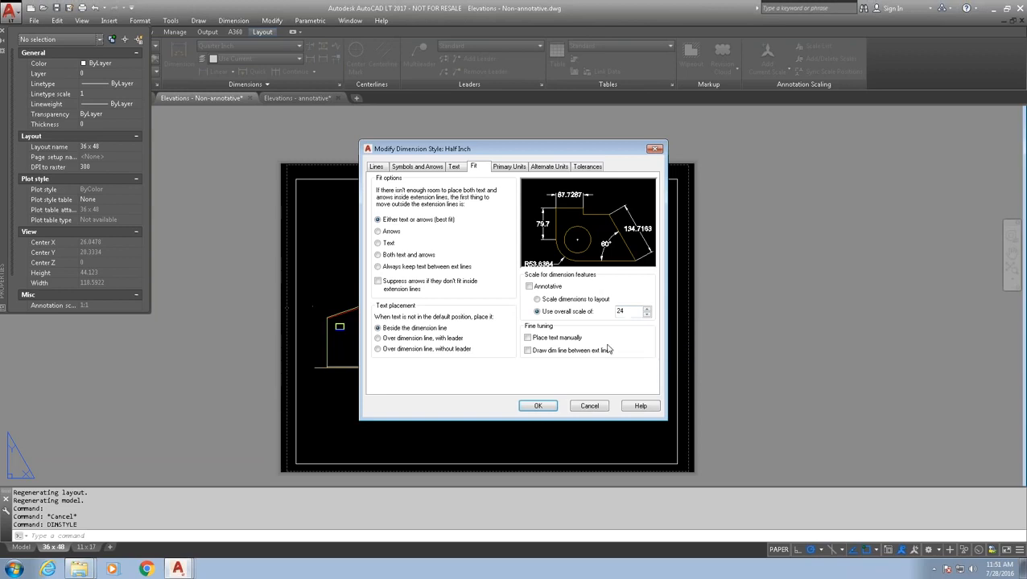
pyautogui.click(589, 406)
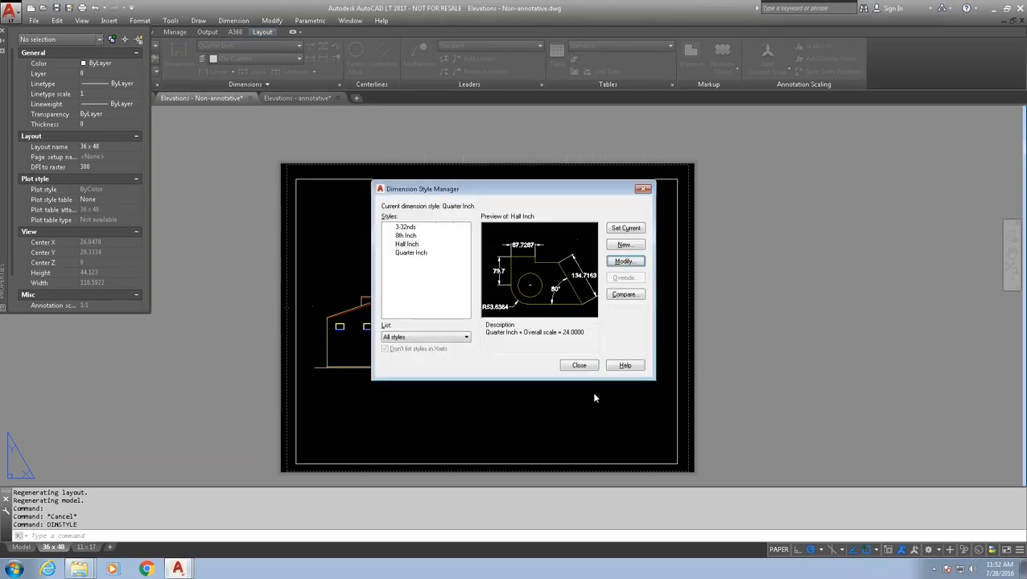
pyautogui.click(583, 369)
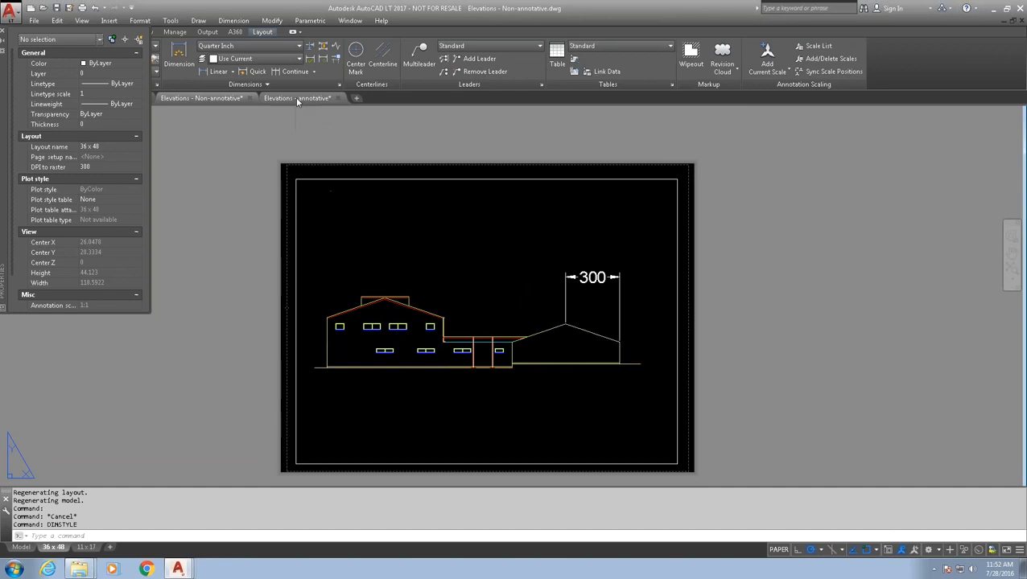
# - Compare the Non-annotative 11 x 17 and 36 x 48 layouts, then switch to Elevations - annotative
pyautogui.moveTo(297, 98)
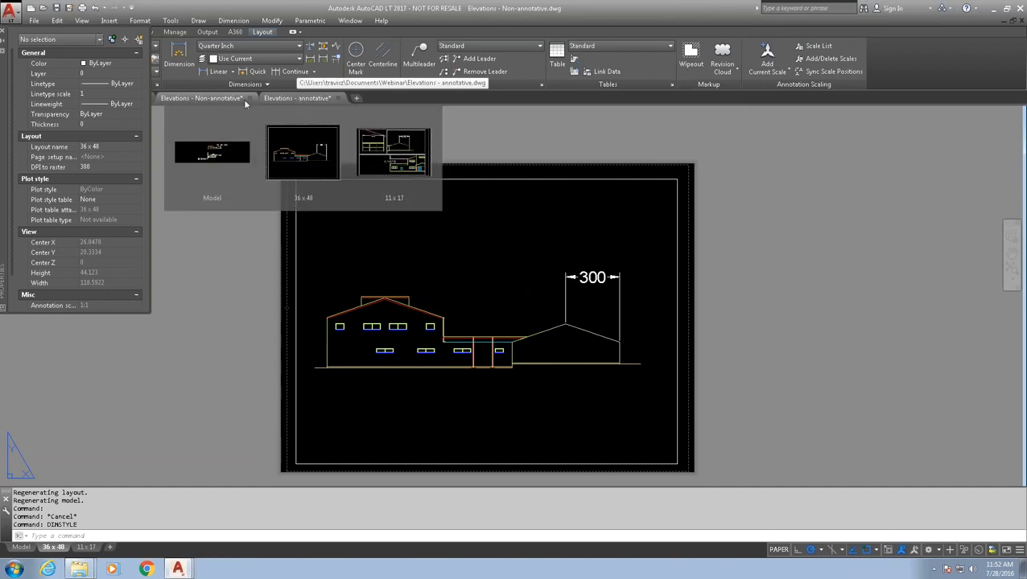
pyautogui.click(293, 190)
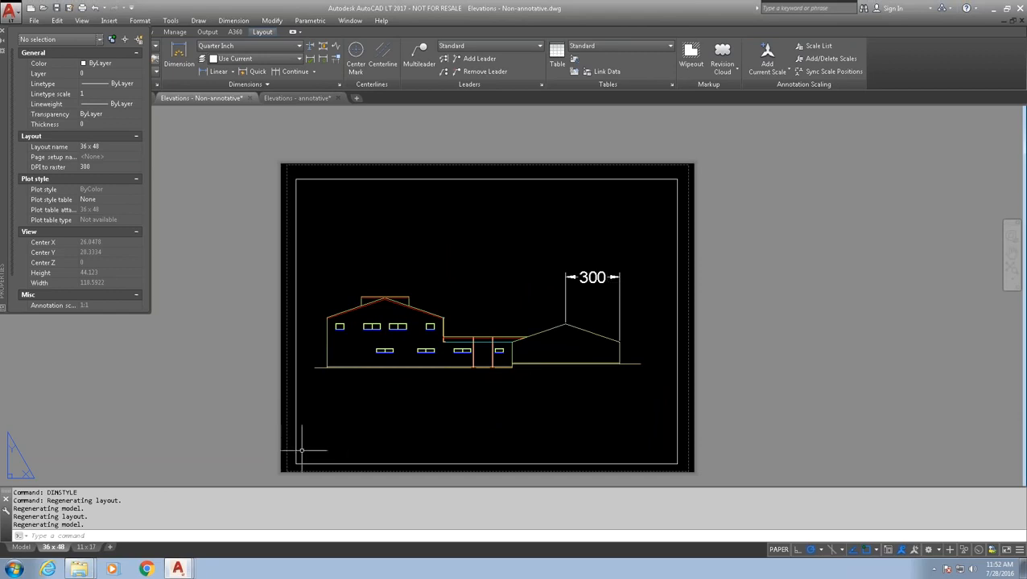
pyautogui.click(85, 548)
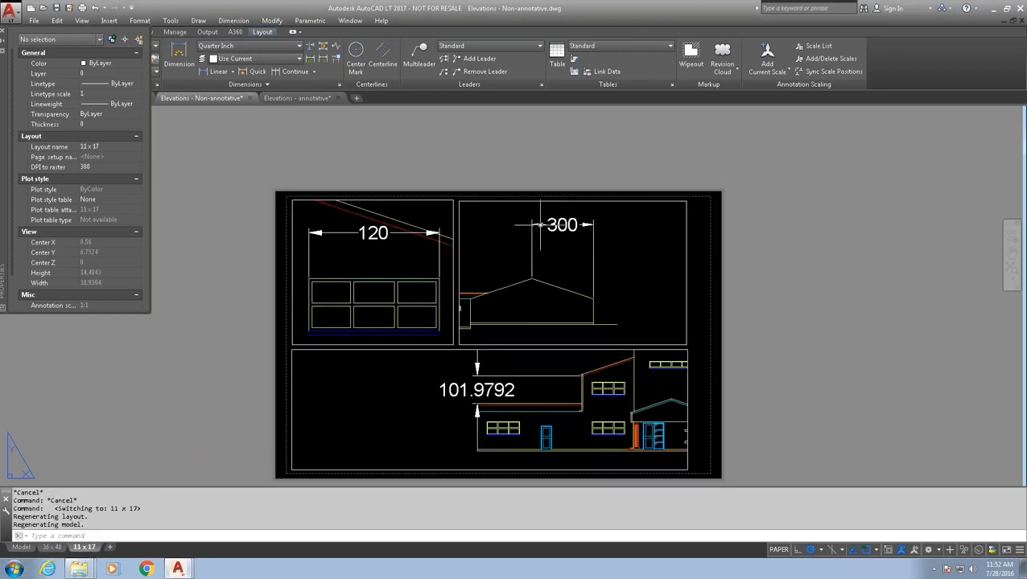
pyautogui.click(52, 547)
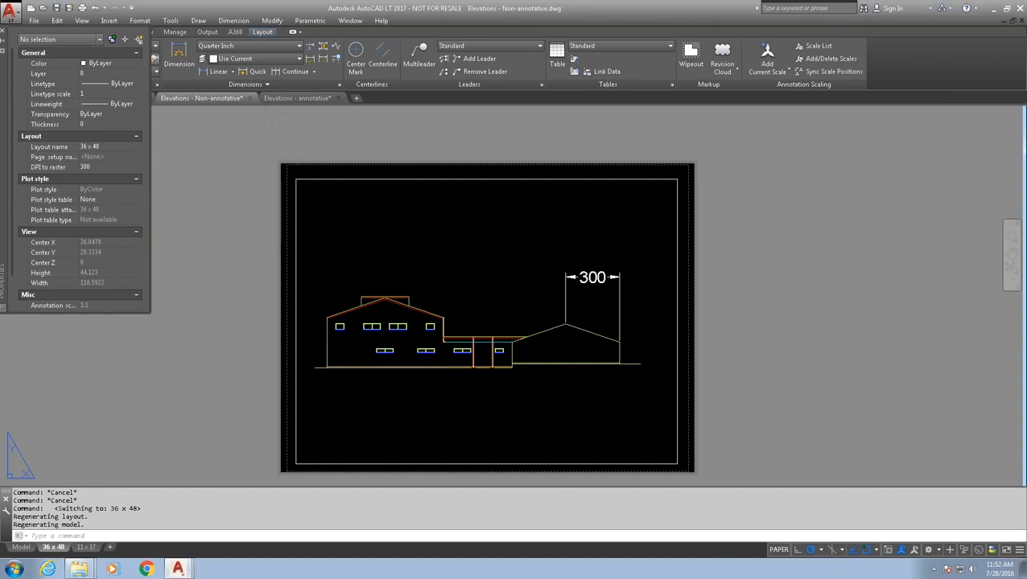
pyautogui.click(284, 99)
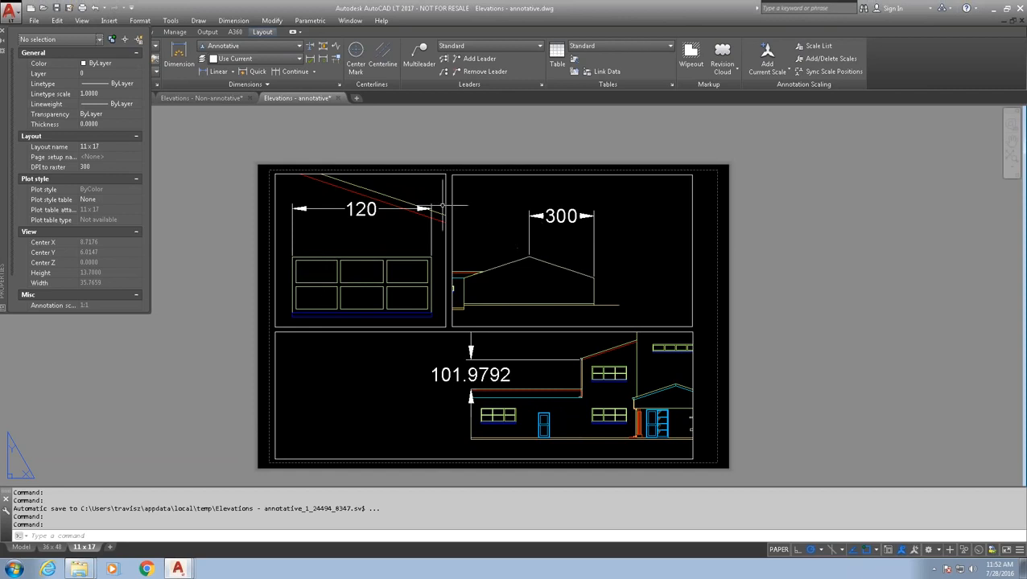
# - Show the annotative drawing's 36 x 48 layout zoomed on the elevation
pyautogui.click(51, 547)
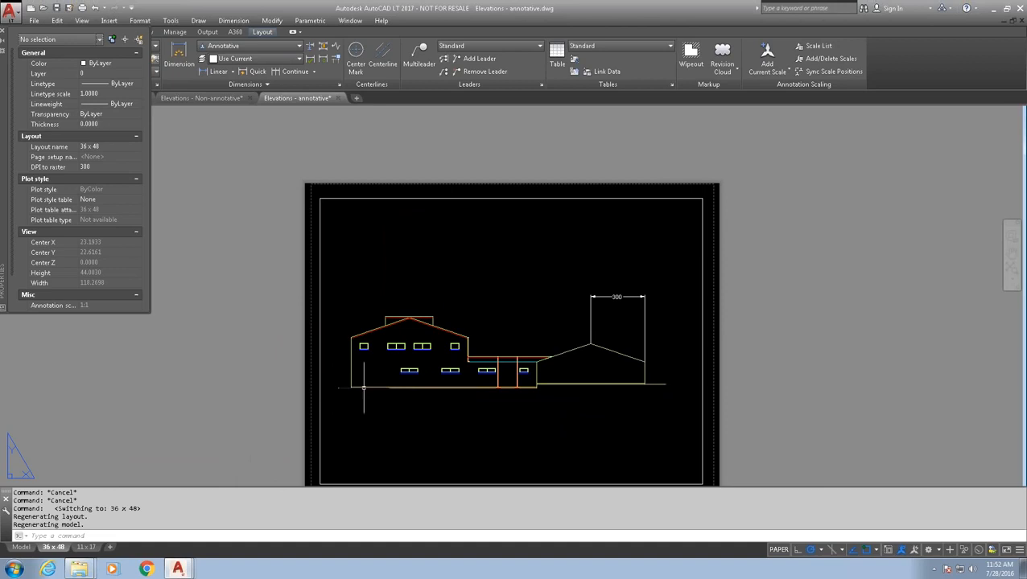
pyautogui.scroll(4, 543, 353)
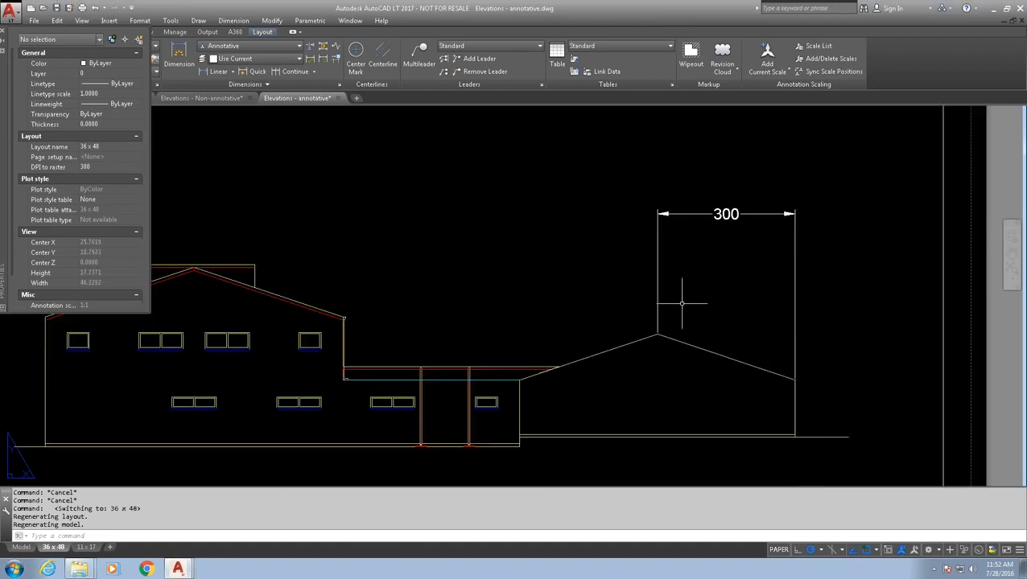
pyautogui.scroll(-3, 676, 300)
pyautogui.scroll(1, 632, 299)
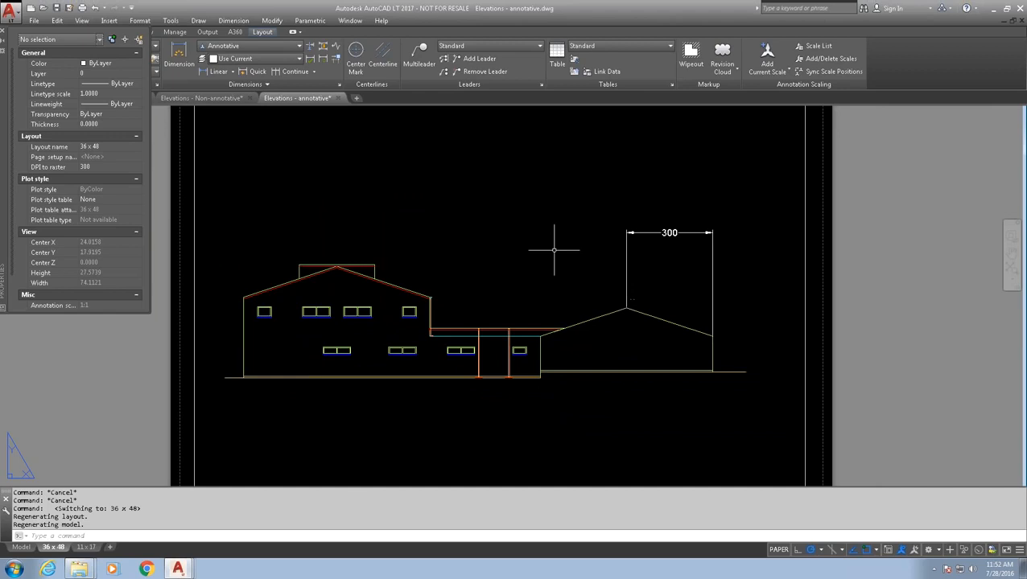
# - Check the Annotative dimension style's 0.5 text height, cancelling without changes
pyautogui.write('dimstyle')
pyautogui.press('Return')
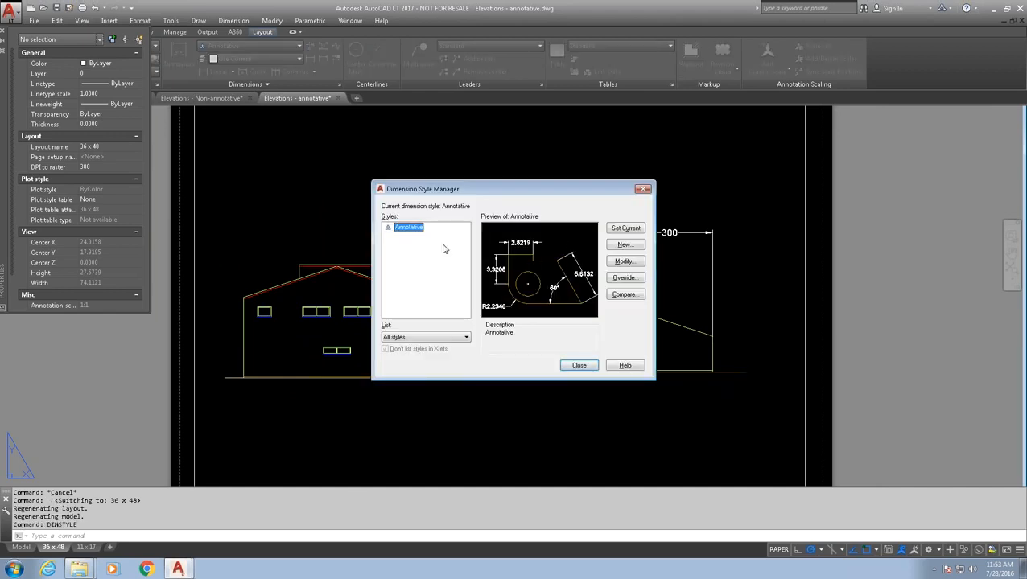
pyautogui.click(624, 261)
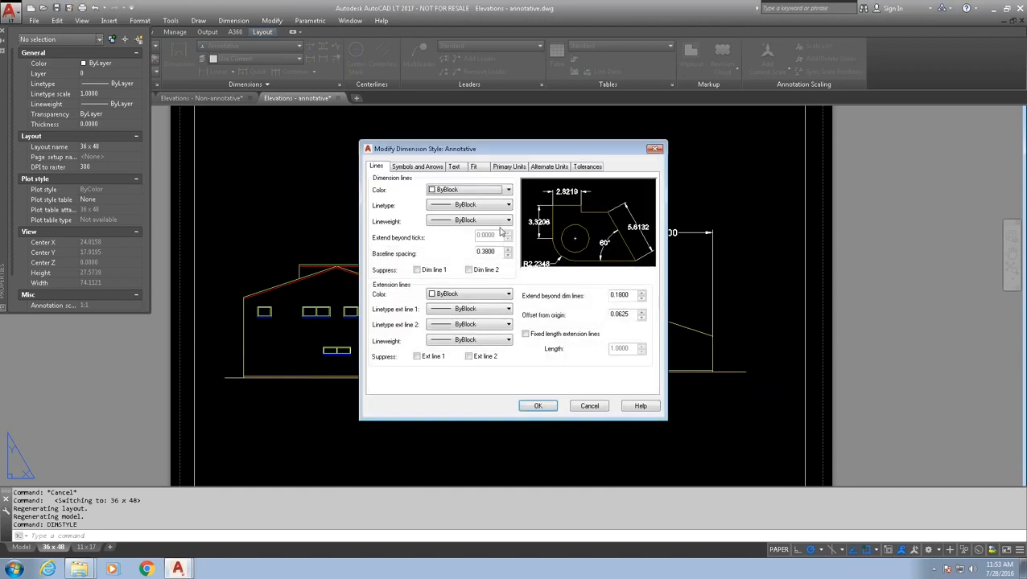
pyautogui.click(455, 167)
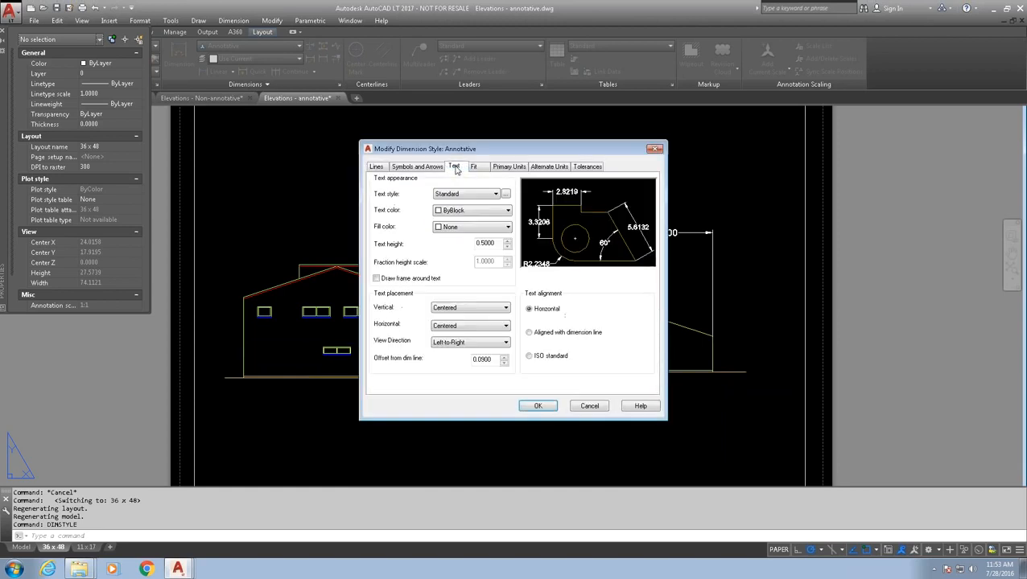
pyautogui.doubleClick(495, 243)
pyautogui.click(588, 404)
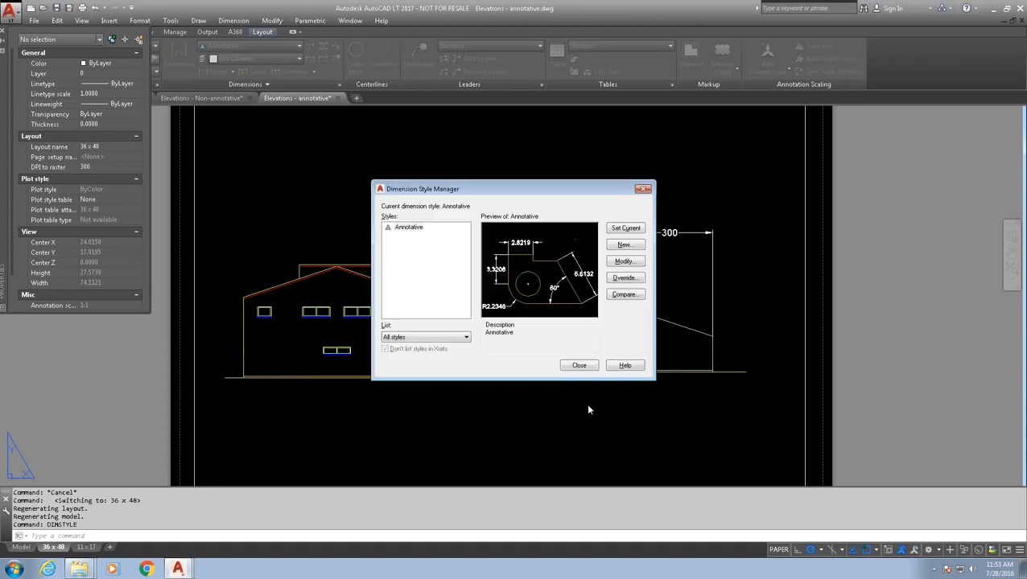
# - Close the Dimension Style Manager, review the 11 x 17 viewports, and go to model space
pyautogui.click(579, 366)
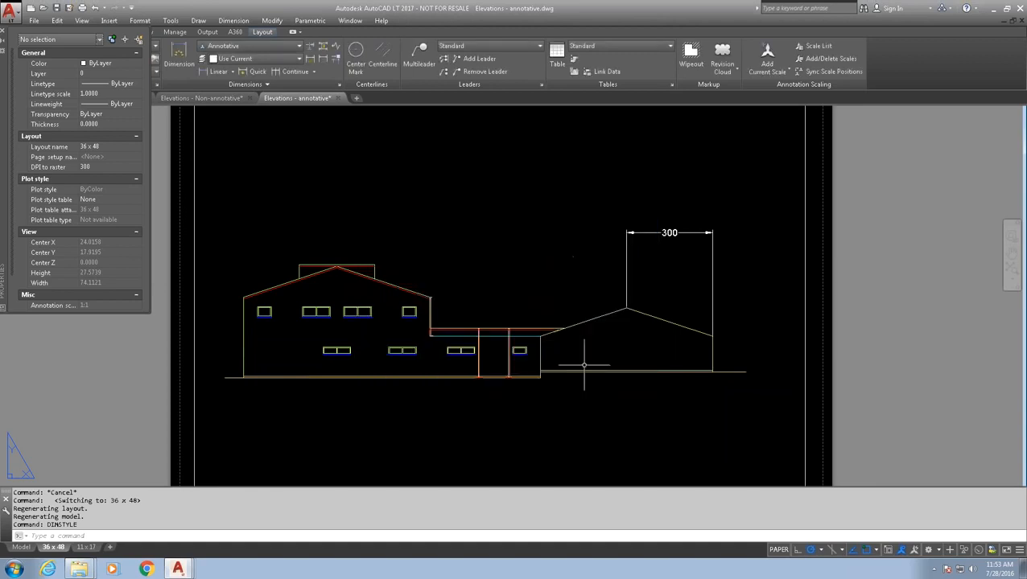
pyautogui.scroll(-2, 449, 344)
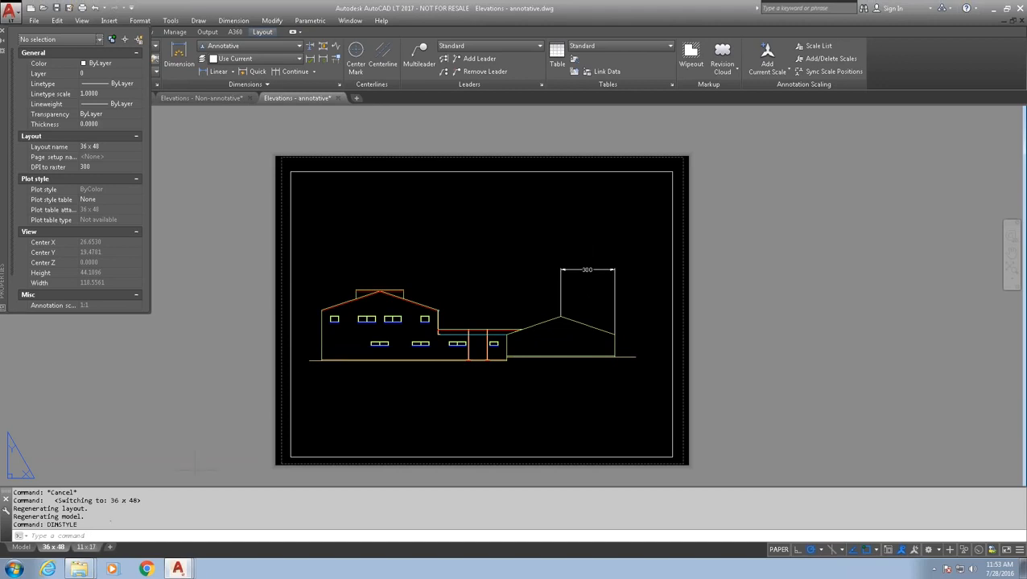
pyautogui.click(85, 547)
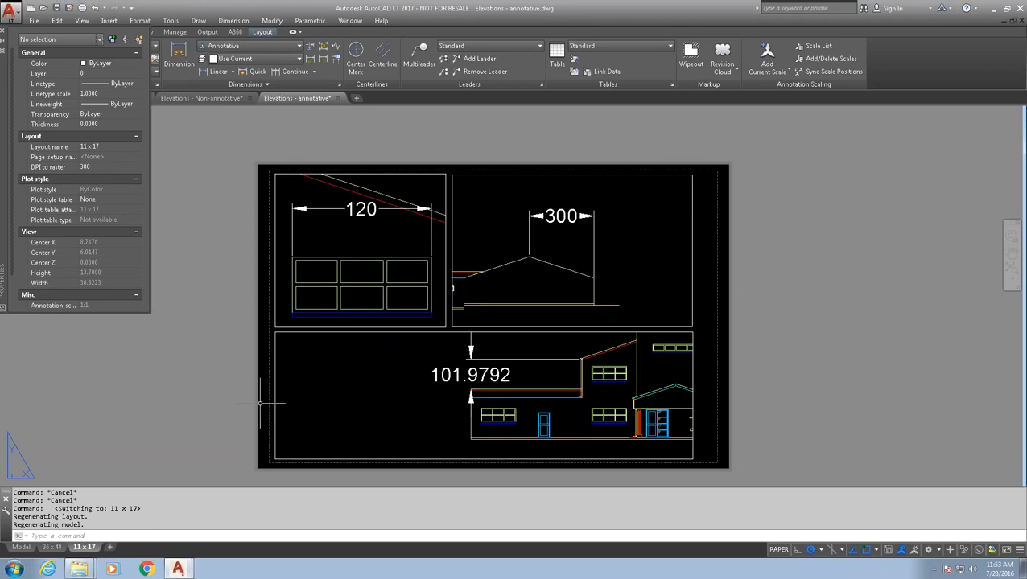
pyautogui.click(20, 547)
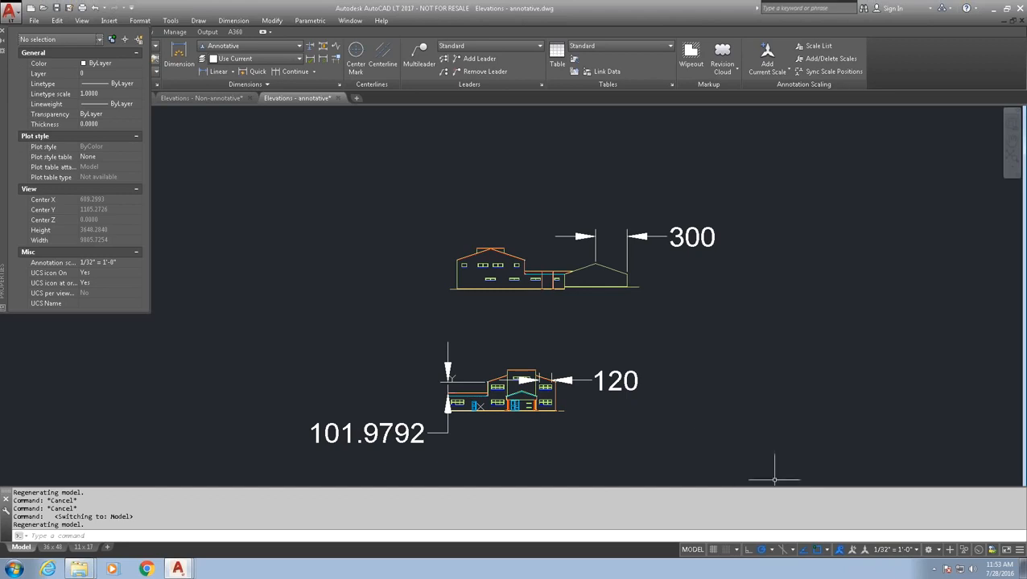
# - Set the model-space annotation scale to 1/8" = 1'-0" from the status bar
pyautogui.click(915, 550)
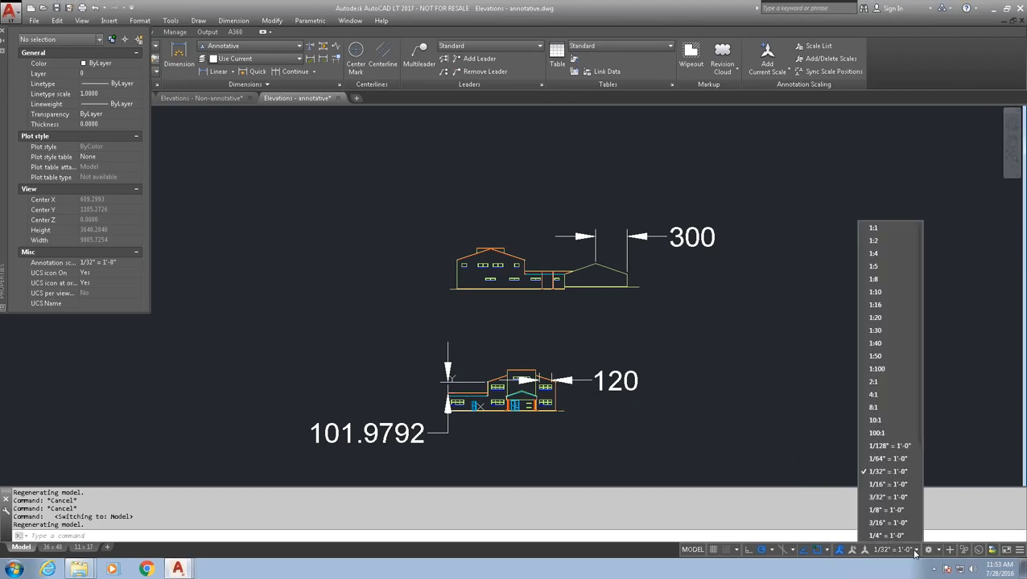
pyautogui.click(889, 510)
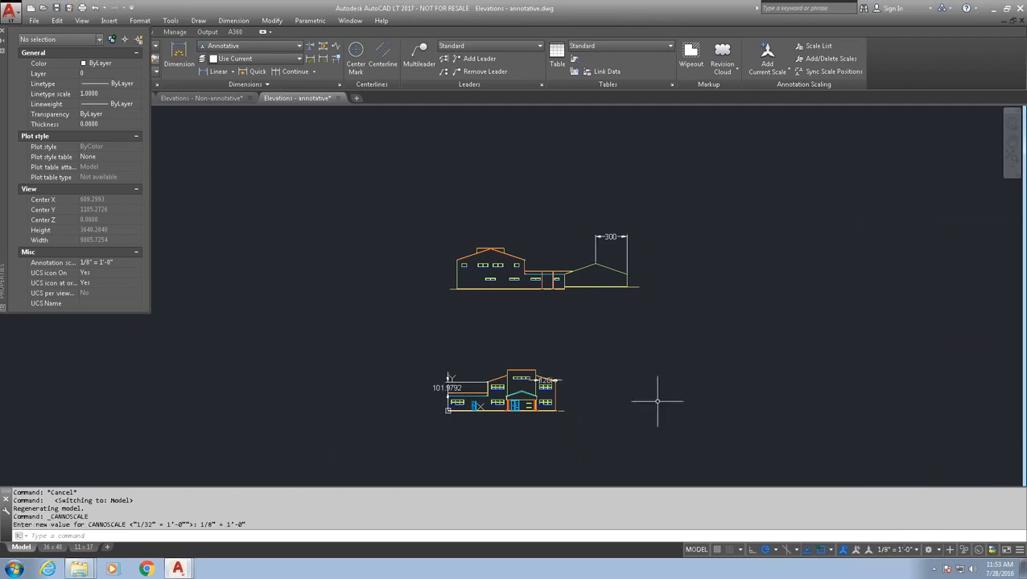
pyautogui.scroll(2, 612, 243)
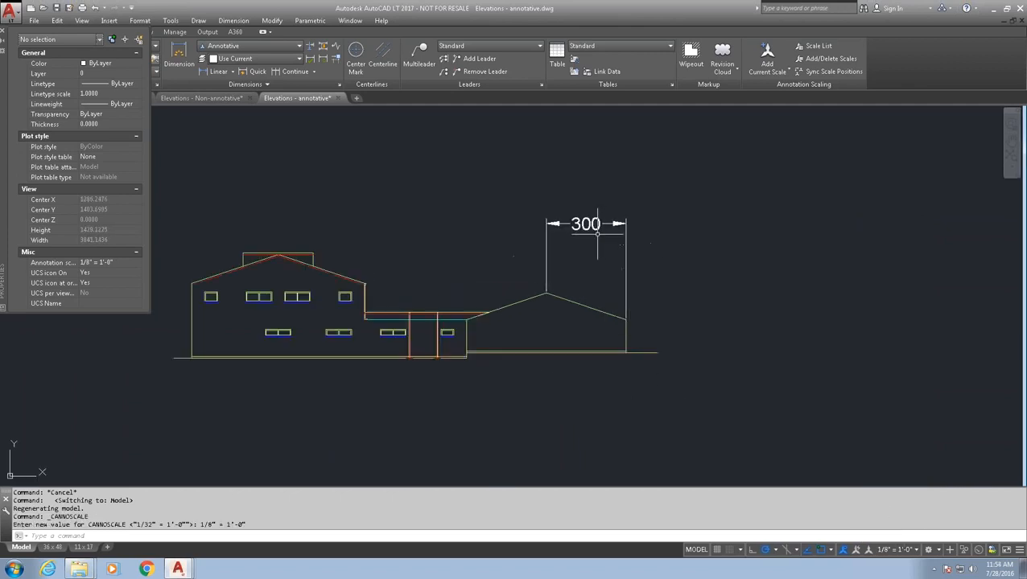
pyautogui.scroll(-3, 596, 247)
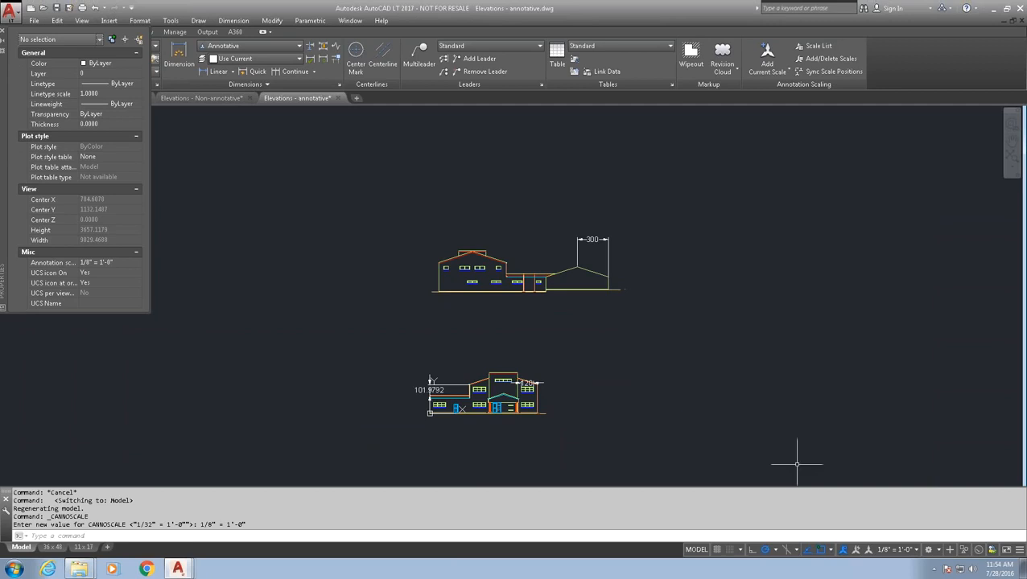
# - Cycle through the 11 x 17, 36 x 48 and Model tabs, ending on 36 x 48 with its viewport selected
pyautogui.click(85, 547)
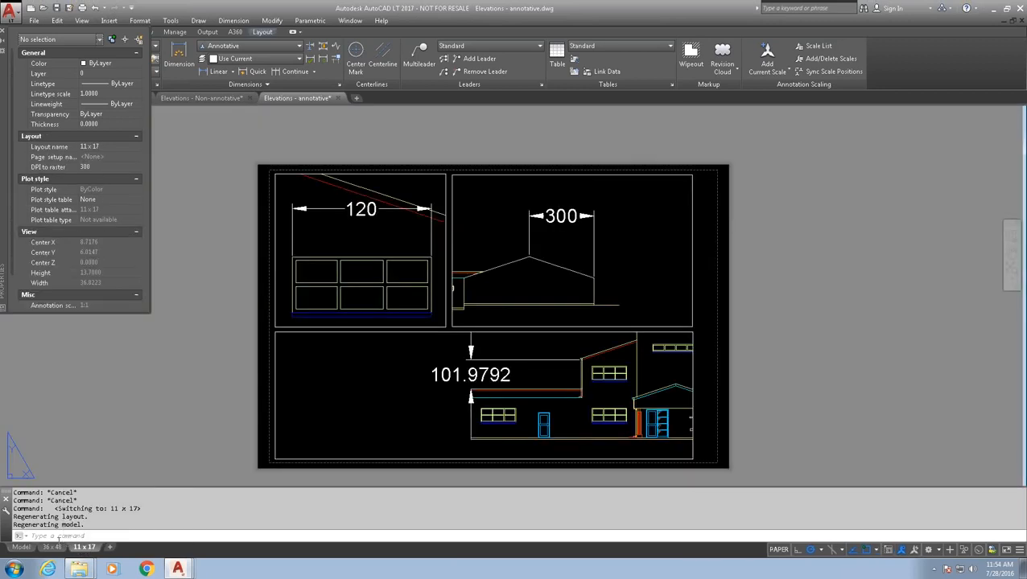
pyautogui.click(52, 547)
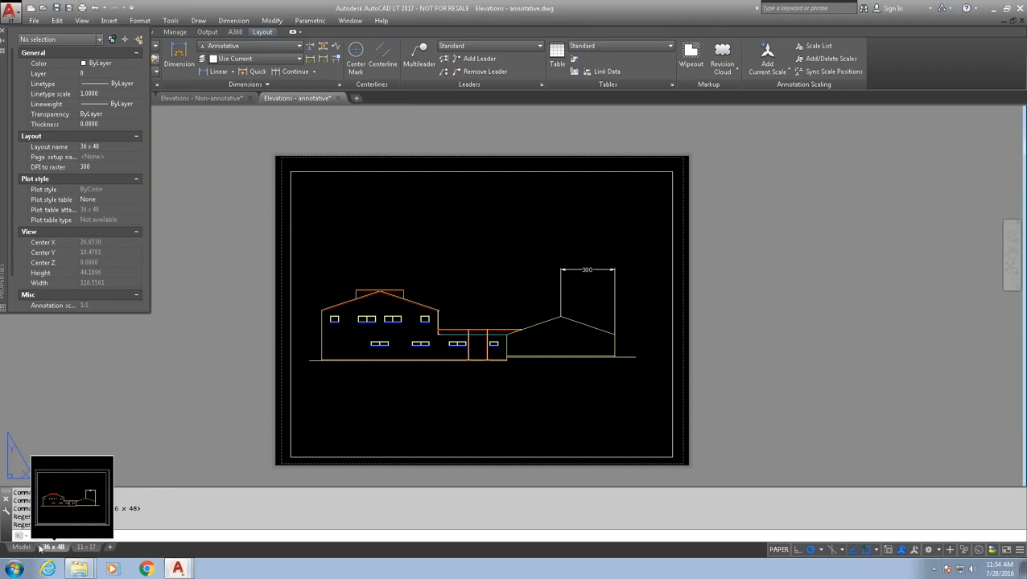
pyautogui.click(23, 547)
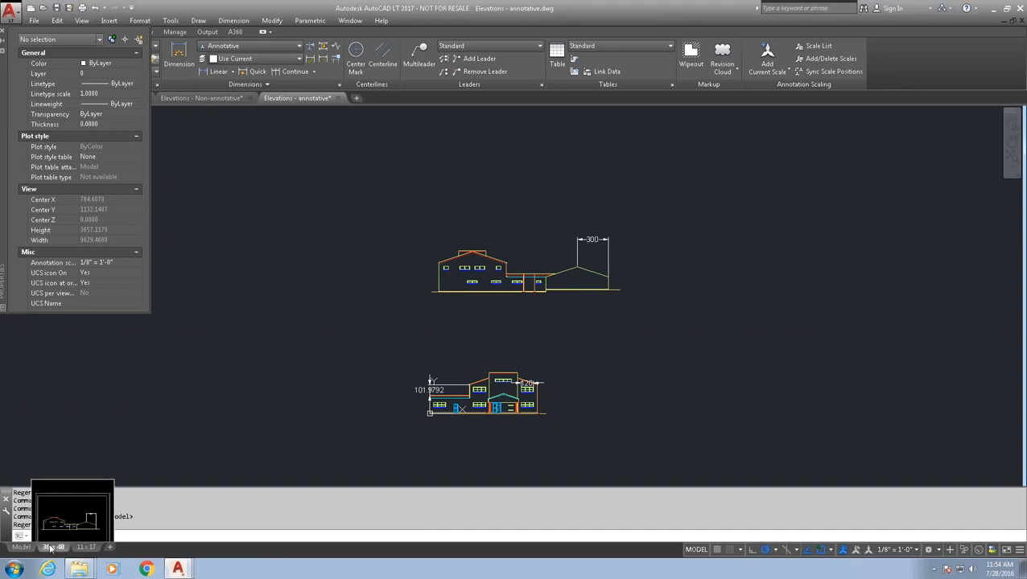
pyautogui.click(53, 547)
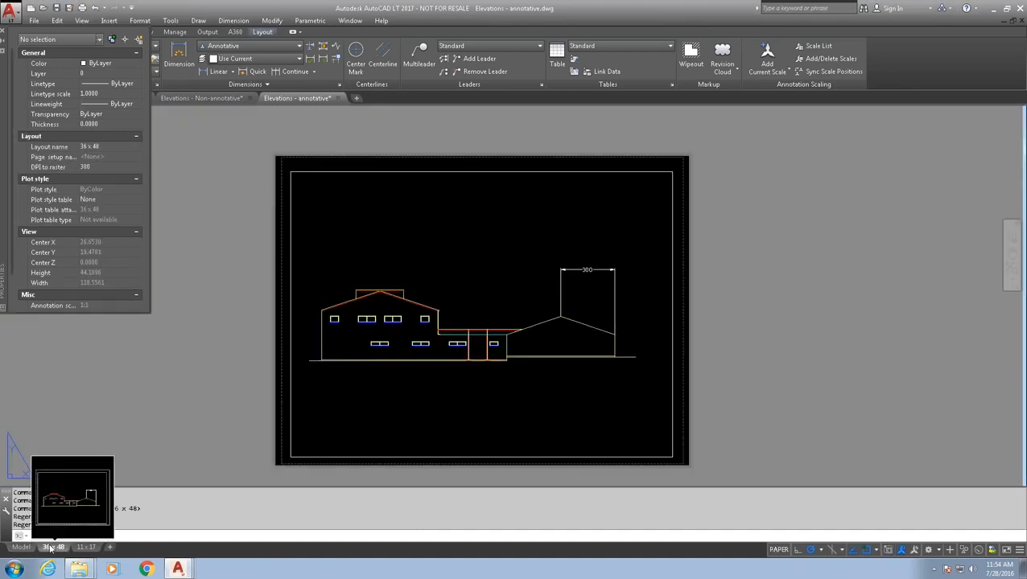
pyautogui.click(289, 411)
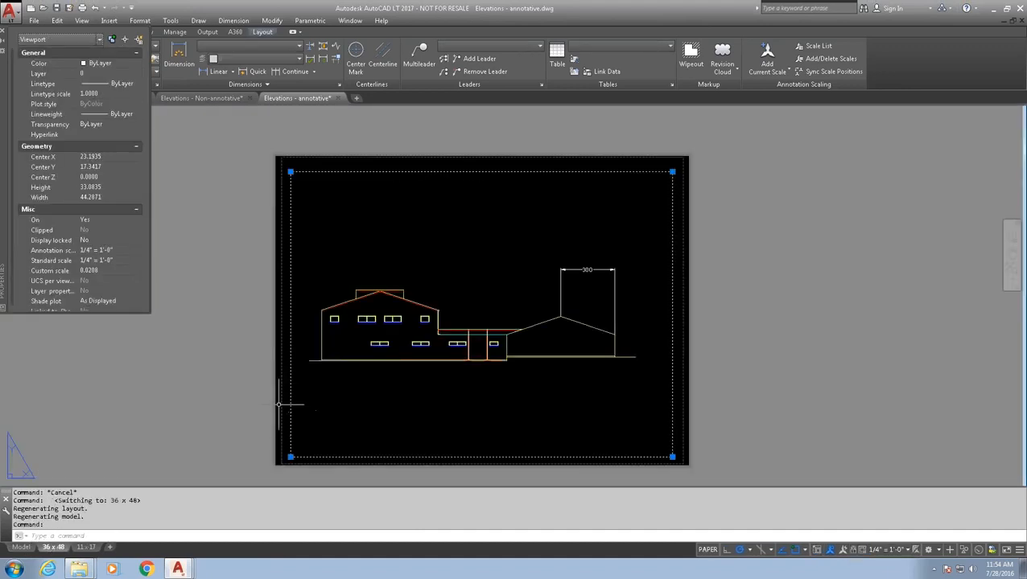
# - Set the 36 x 48 viewport's annotation scale to 1/8" = 1'-0" in the Properties palette
pyautogui.click(128, 250)
pyautogui.click(138, 251)
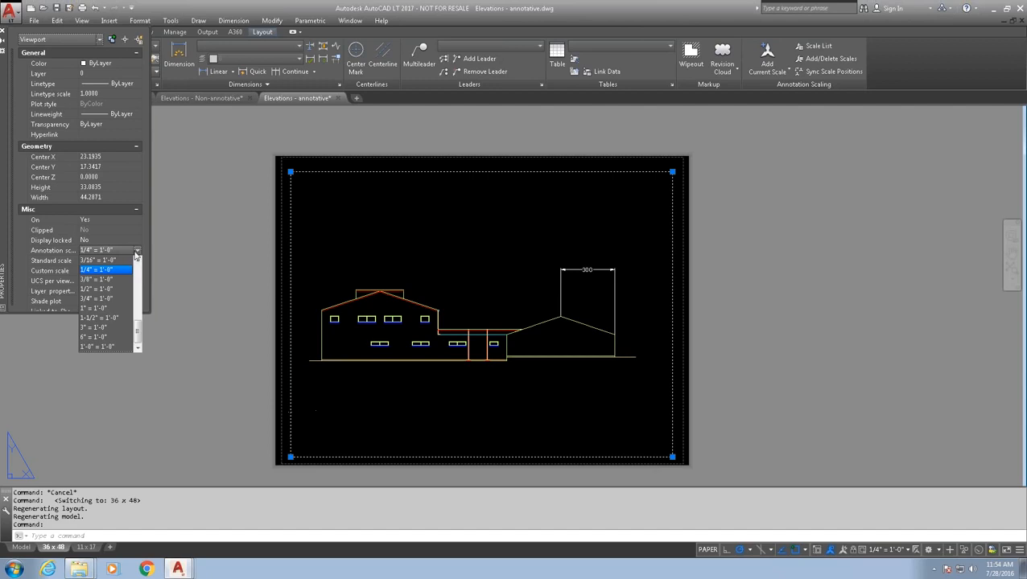
pyautogui.click(137, 261)
pyautogui.click(137, 261)
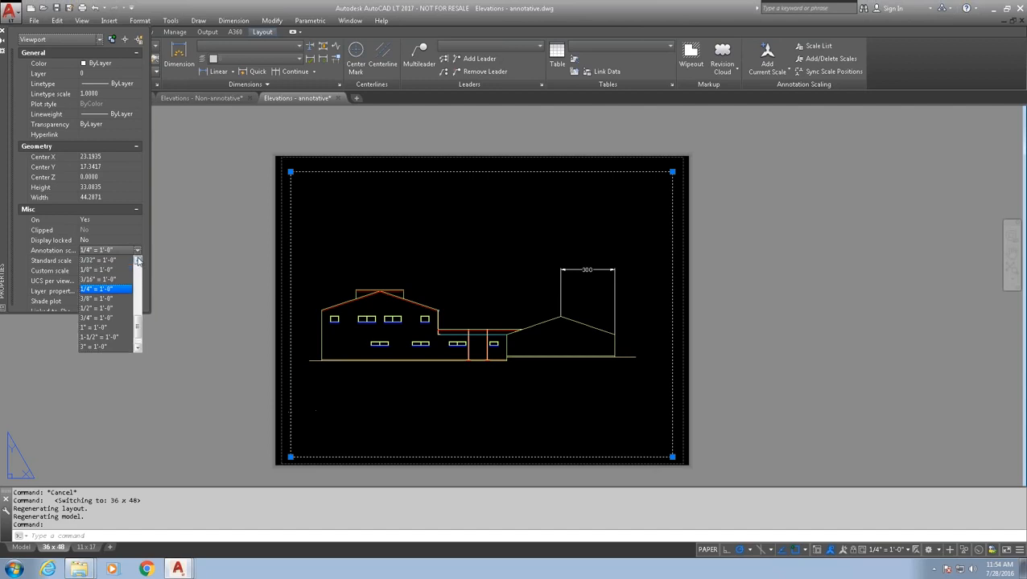
pyautogui.click(116, 272)
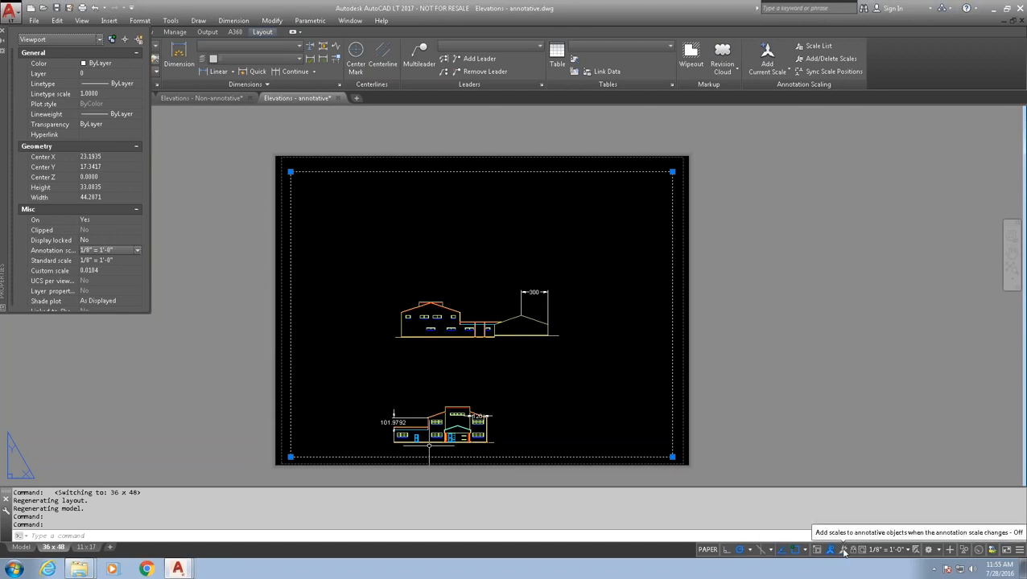
# - Turn on Add Scales to Annotative Objects, then review the 300 dimension's annotative scale list without changes
pyautogui.click(844, 552)
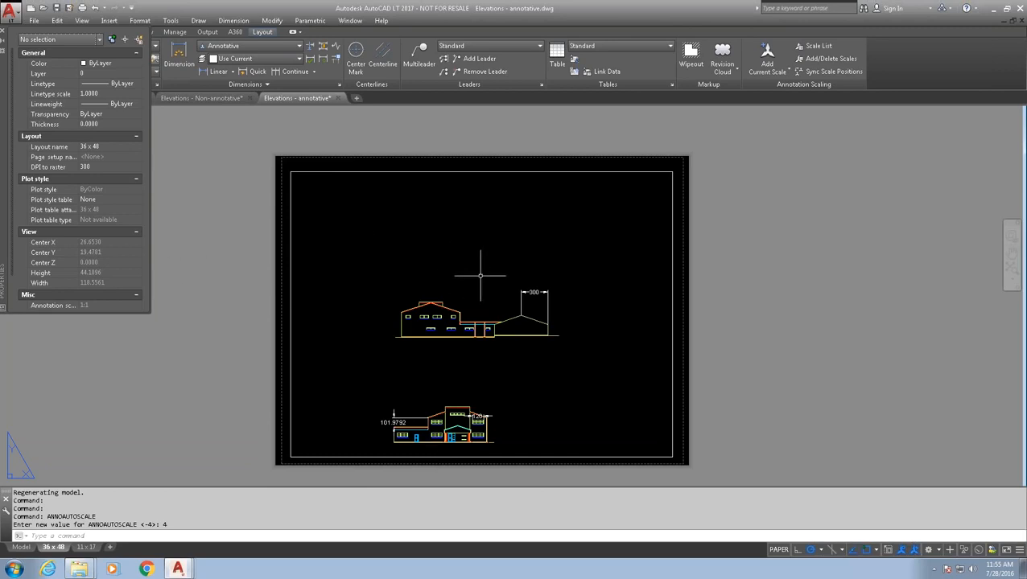
pyautogui.click(521, 292)
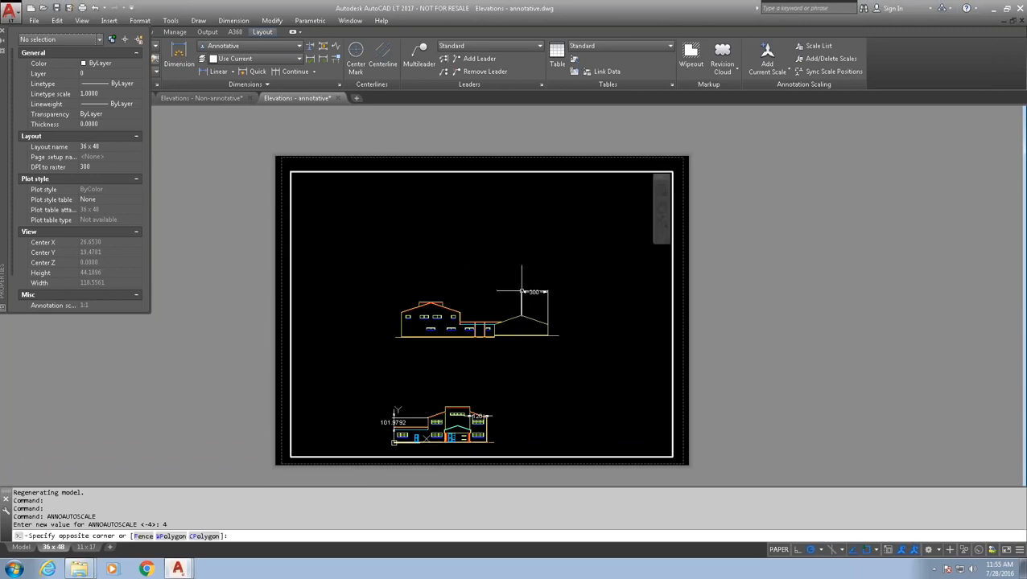
pyautogui.doubleClick(521, 291)
pyautogui.click(528, 292)
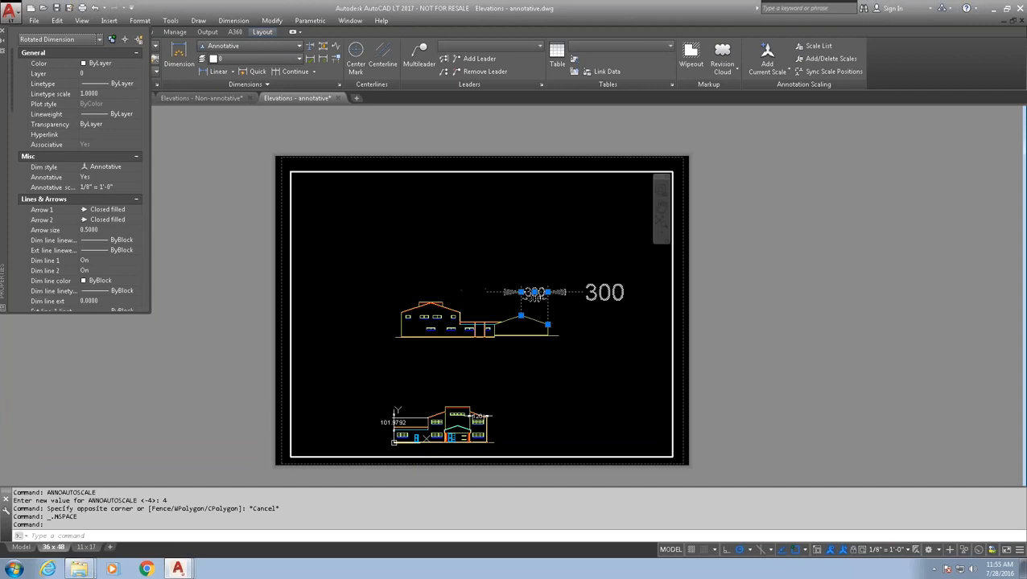
pyautogui.click(129, 190)
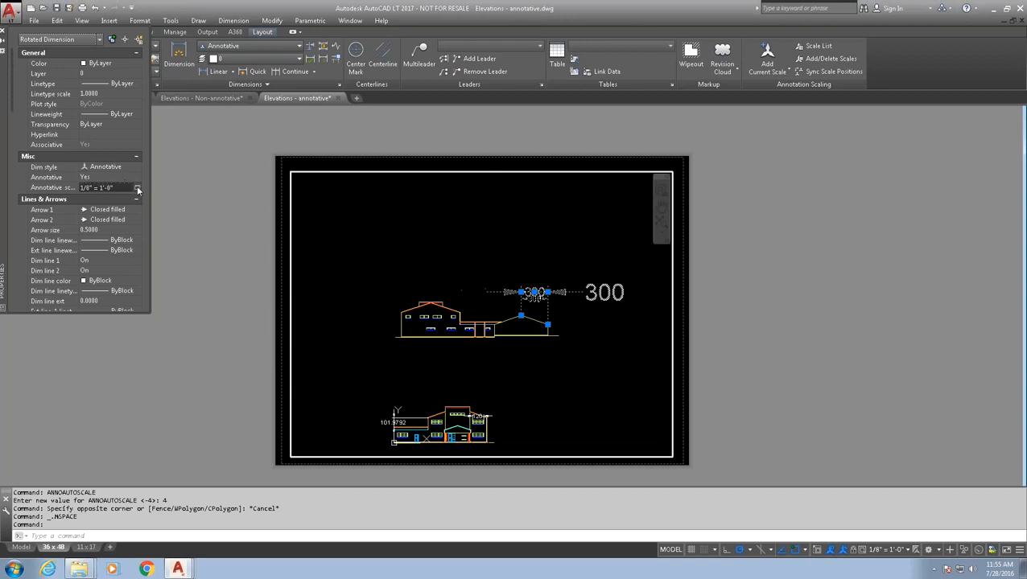
pyautogui.click(137, 188)
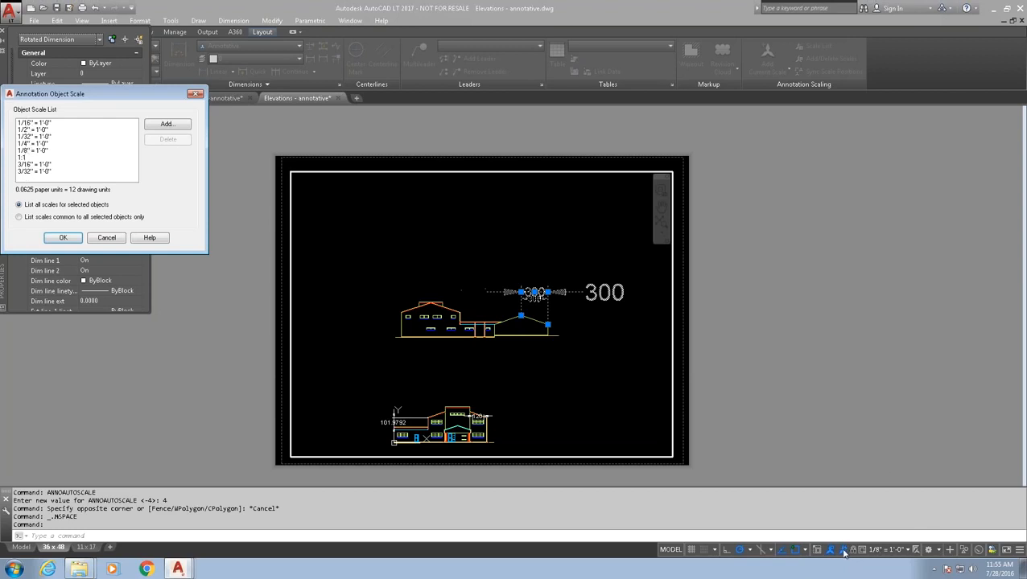
pyautogui.click(108, 242)
pyautogui.doubleClick(257, 235)
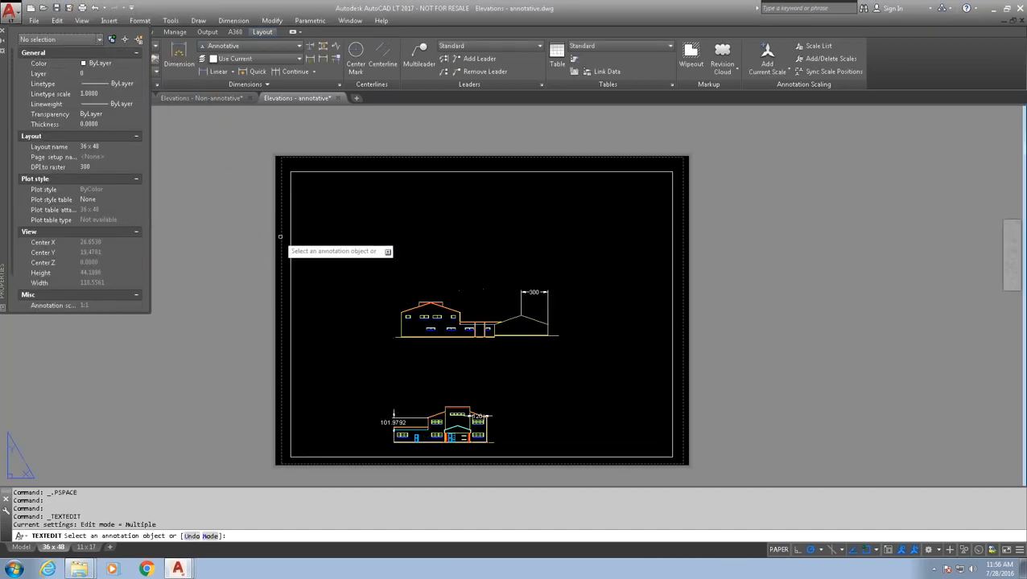
pyautogui.press('Escape')
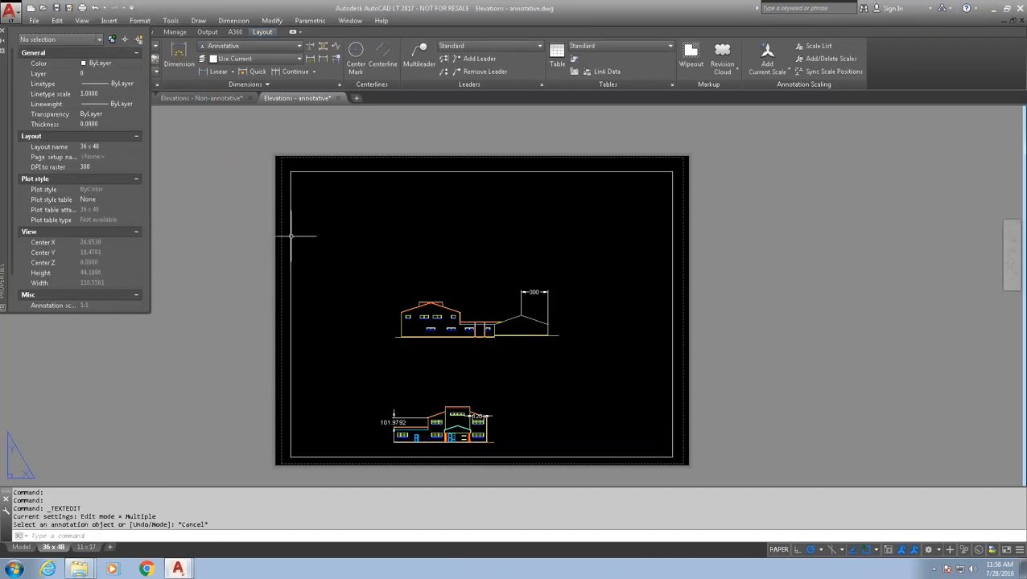
pyautogui.click(291, 236)
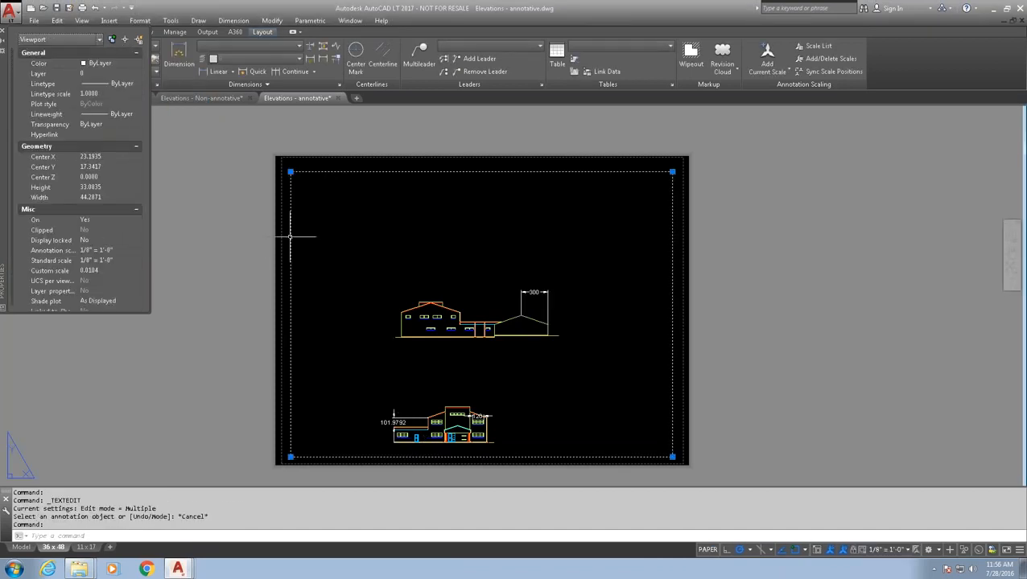
pyautogui.click(137, 250)
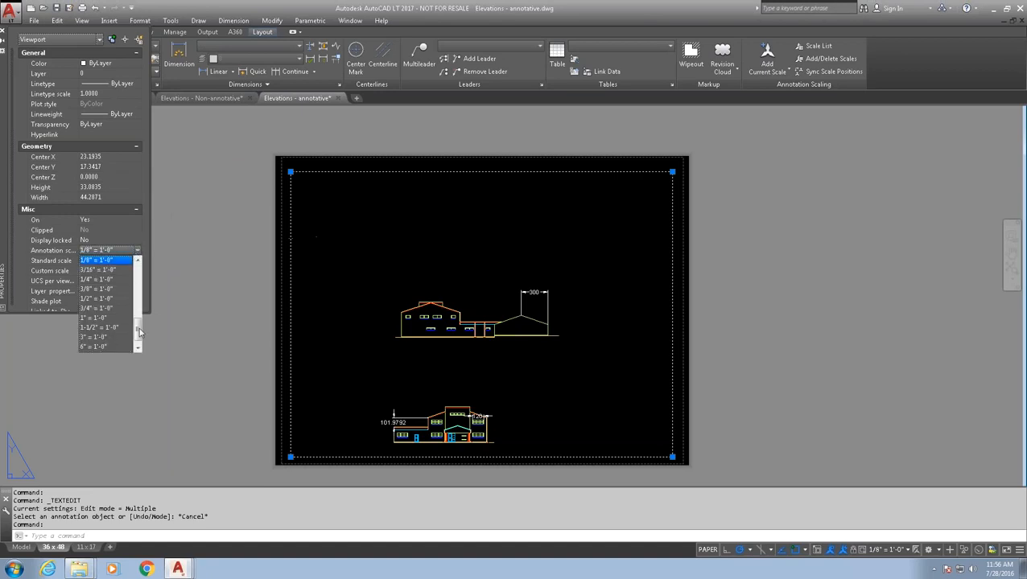
pyautogui.moveTo(138, 331); pyautogui.dragTo(137, 278)
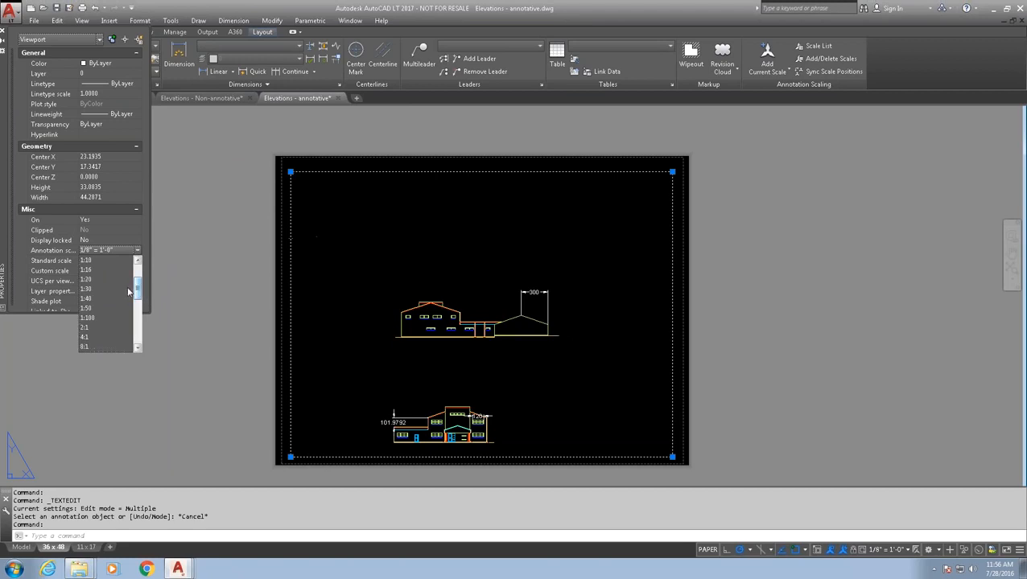
pyautogui.click(92, 260)
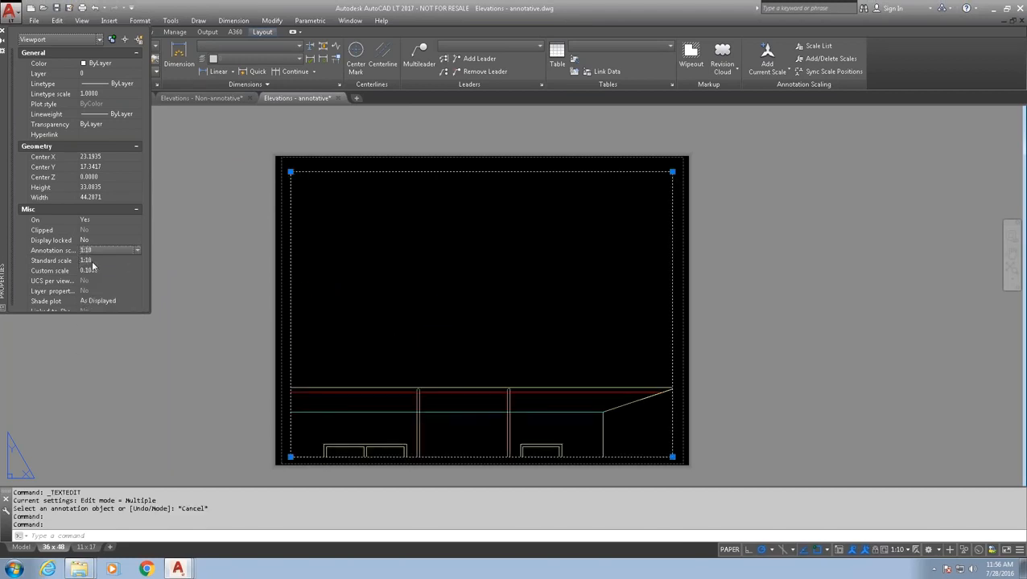
pyautogui.doubleClick(363, 321)
pyautogui.moveTo(363, 321); pyautogui.dragTo(416, 309, button='middle')
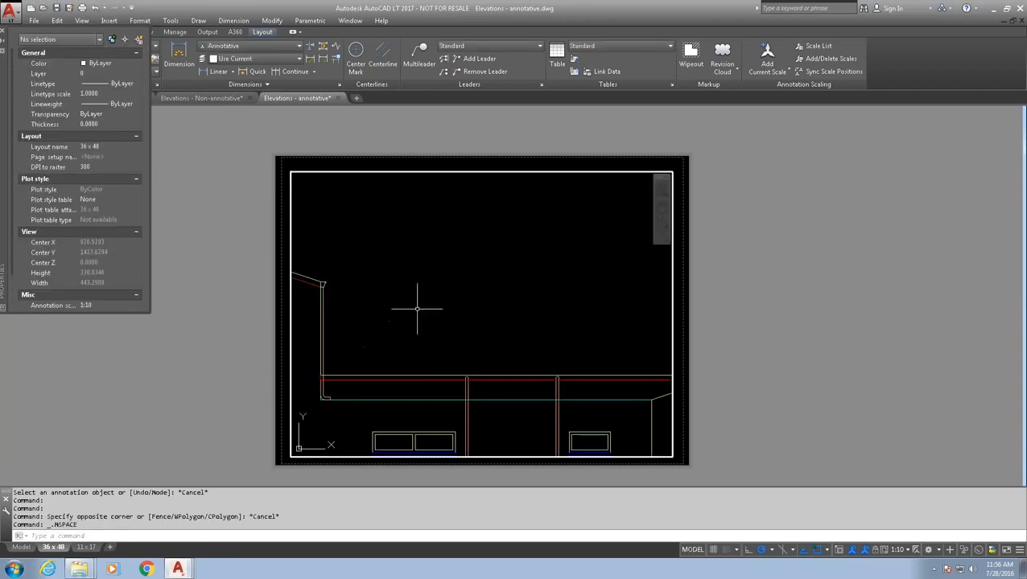
pyautogui.moveTo(500, 309)
pyautogui.mouseDown(button='middle')
pyautogui.moveTo(415, 328)
pyautogui.moveTo(424, 319)
pyautogui.moveTo(370, 314)
pyautogui.moveTo(408, 314)
pyautogui.mouseUp(button='middle')
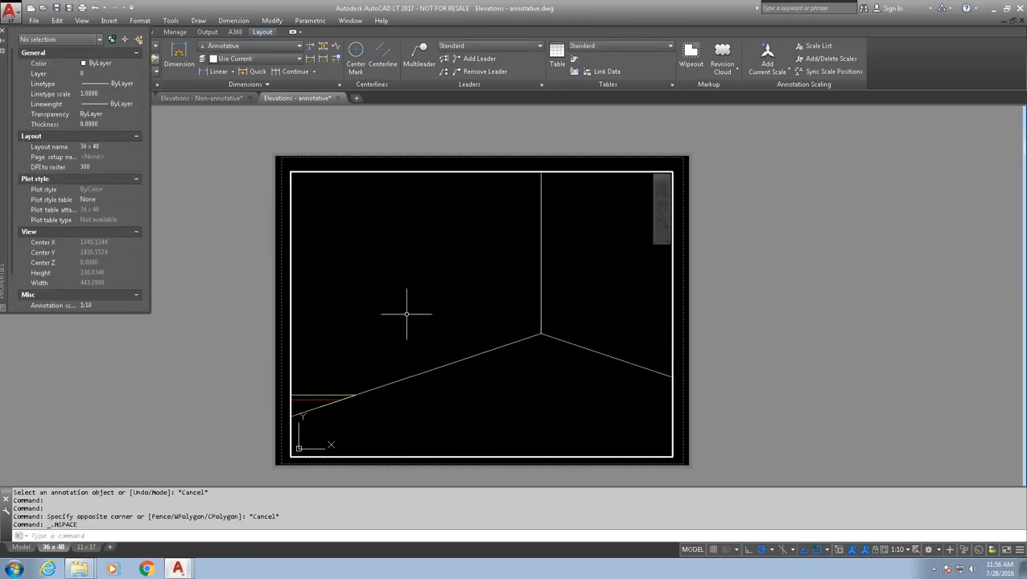
pyautogui.click(541, 290)
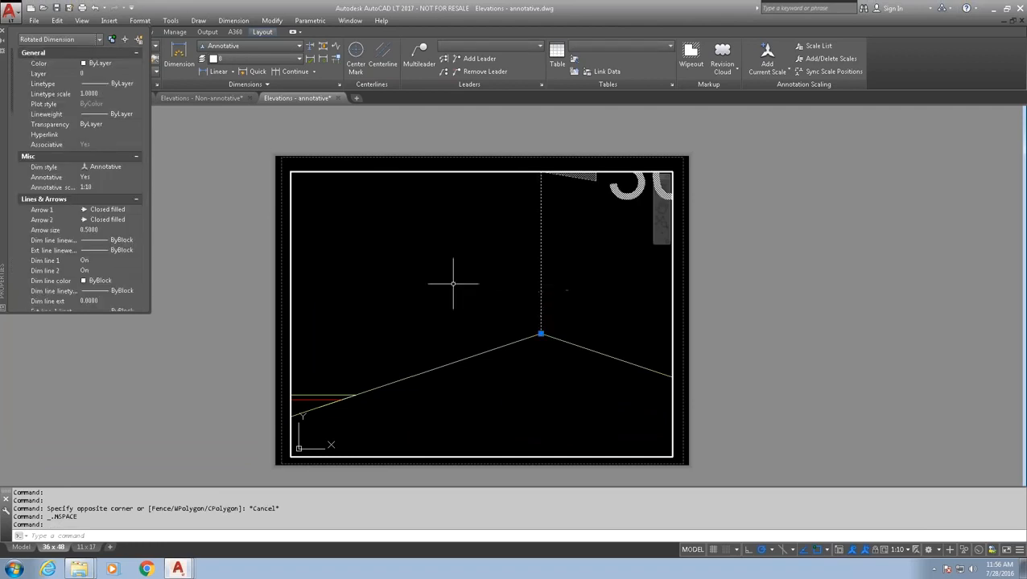
pyautogui.click(125, 188)
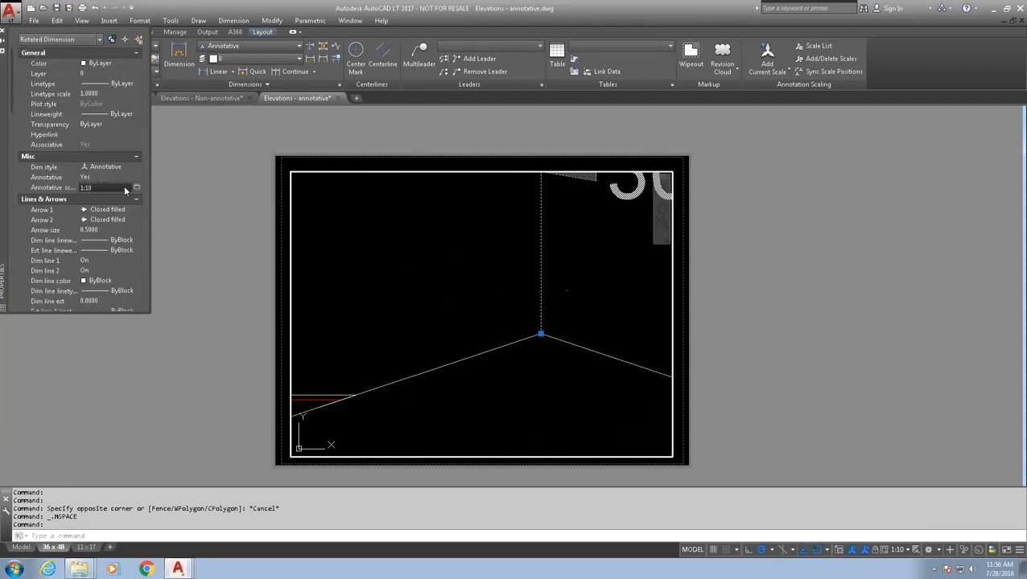
pyautogui.click(139, 190)
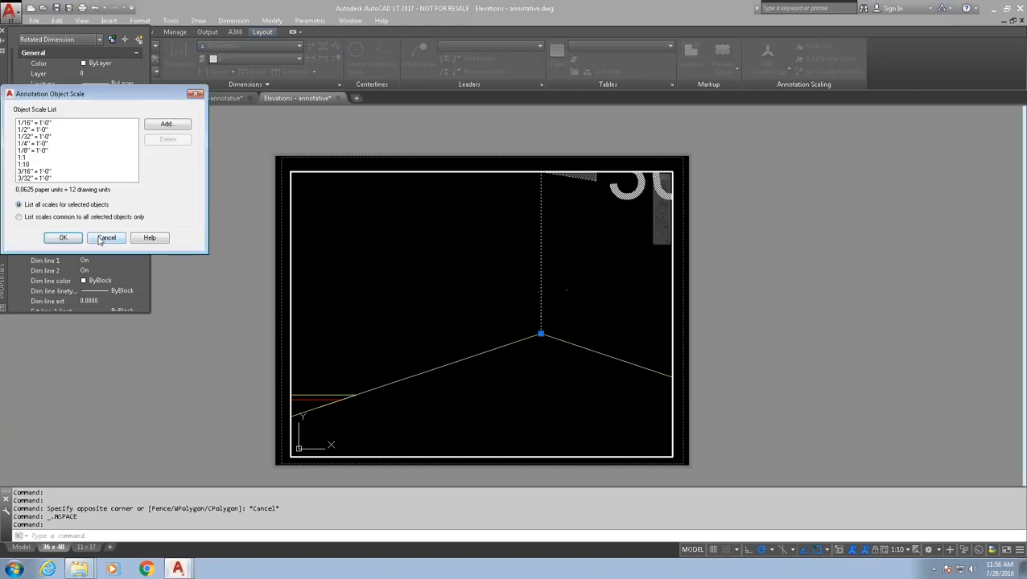
pyautogui.click(98, 240)
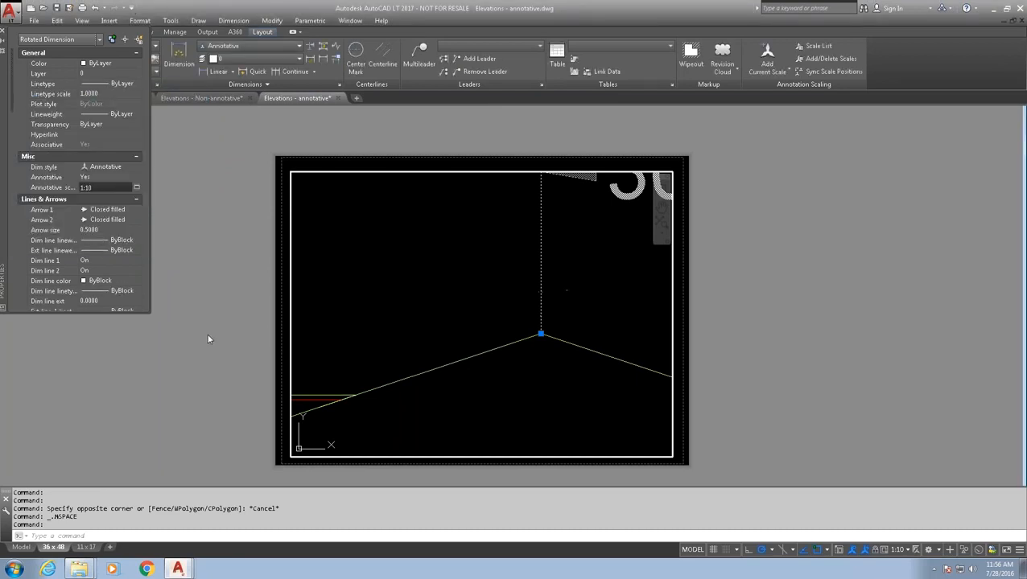
pyautogui.press('Escape')
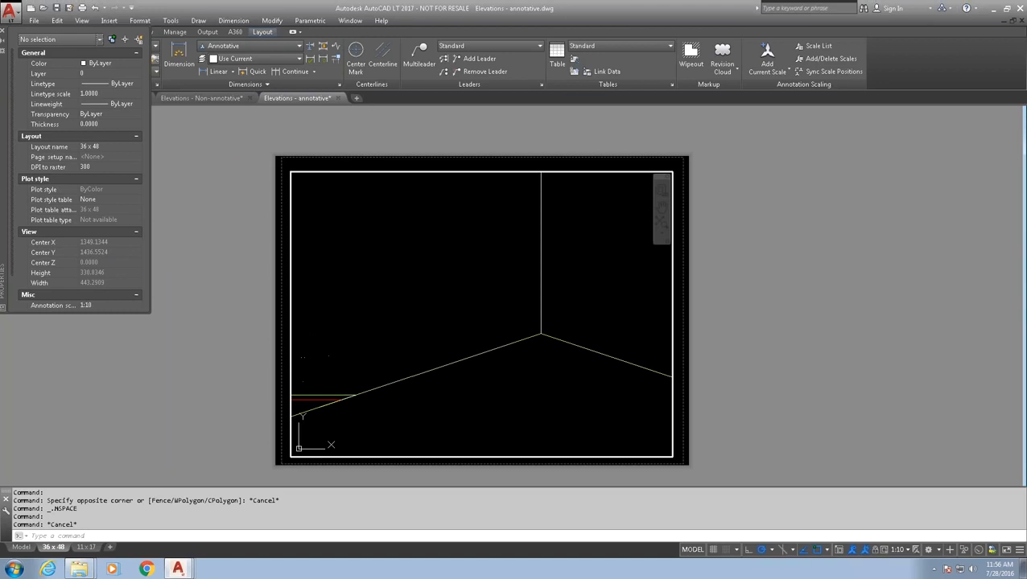
# - Return to paper space and turn off annotation auto-scaling and all-scale annotation visibility
pyautogui.doubleClick(285, 332)
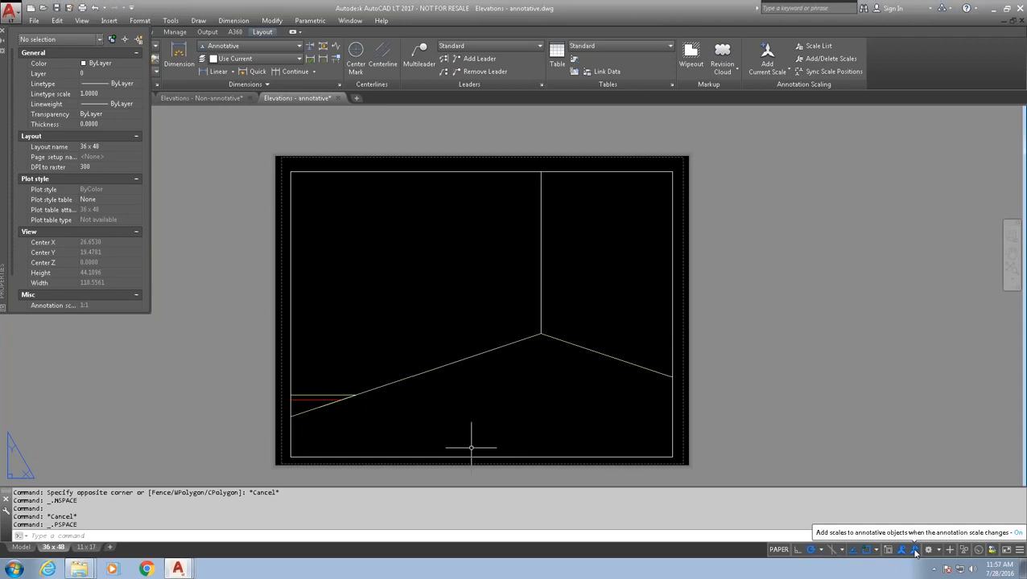
pyautogui.click(914, 551)
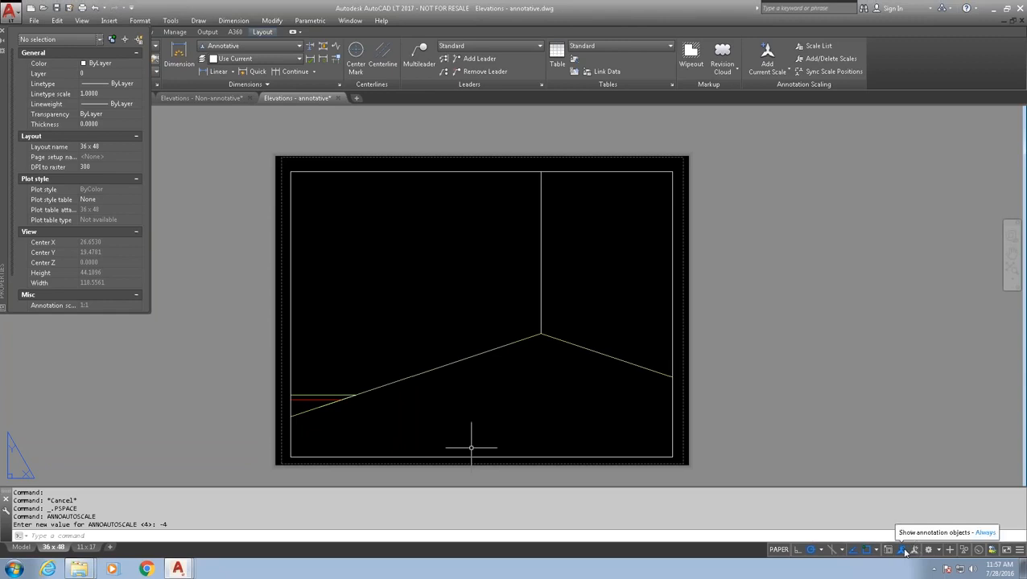
pyautogui.click(902, 552)
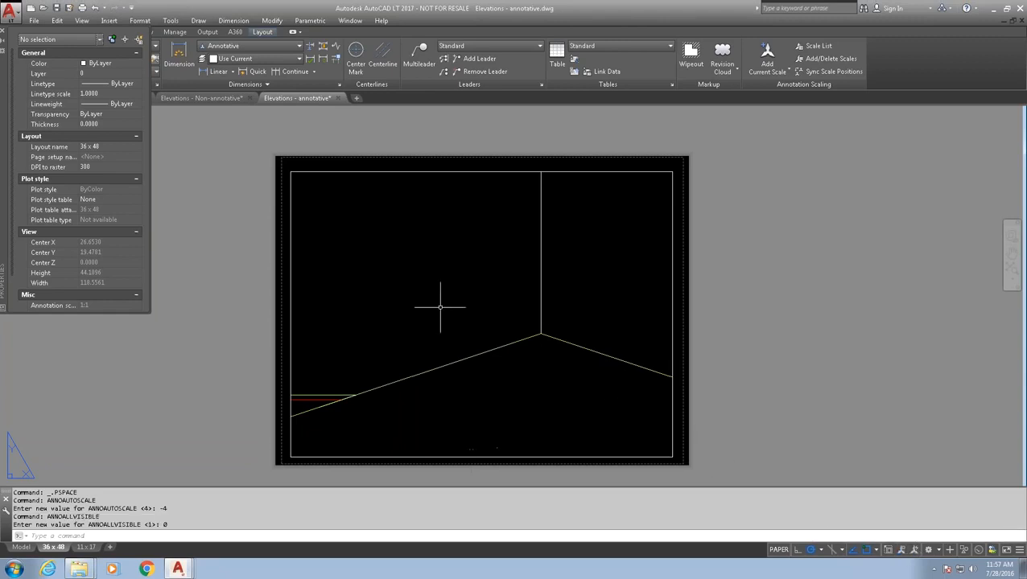
# - Set the layout viewport's annotation scale to 1:16 in Properties
pyautogui.click(291, 292)
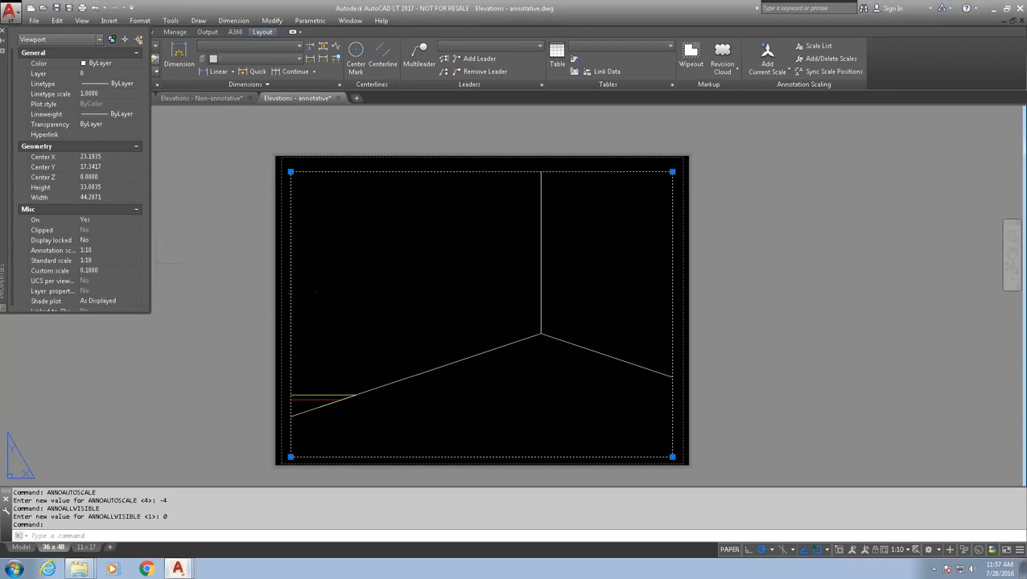
pyautogui.click(124, 251)
pyautogui.click(137, 252)
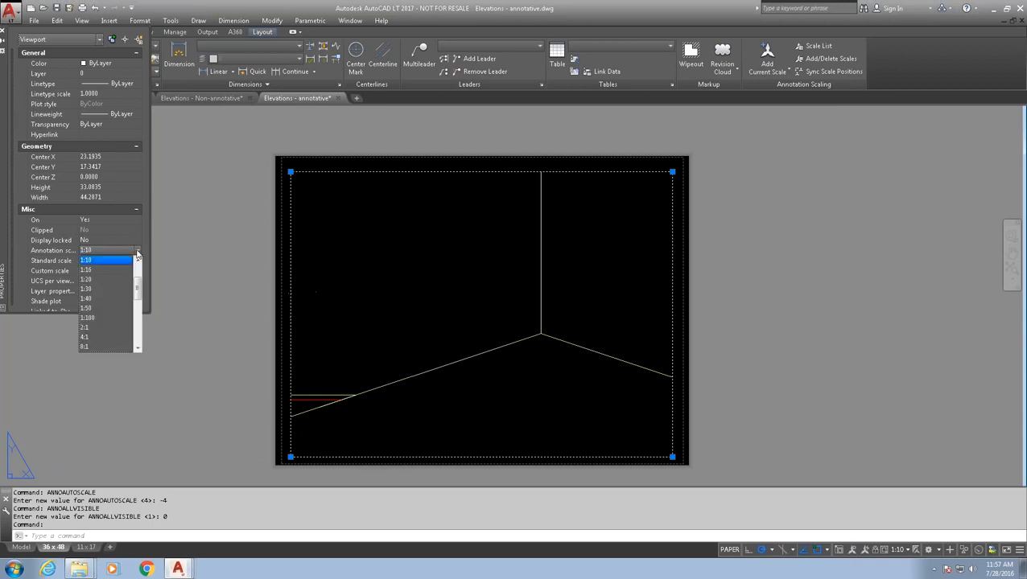
pyautogui.click(98, 269)
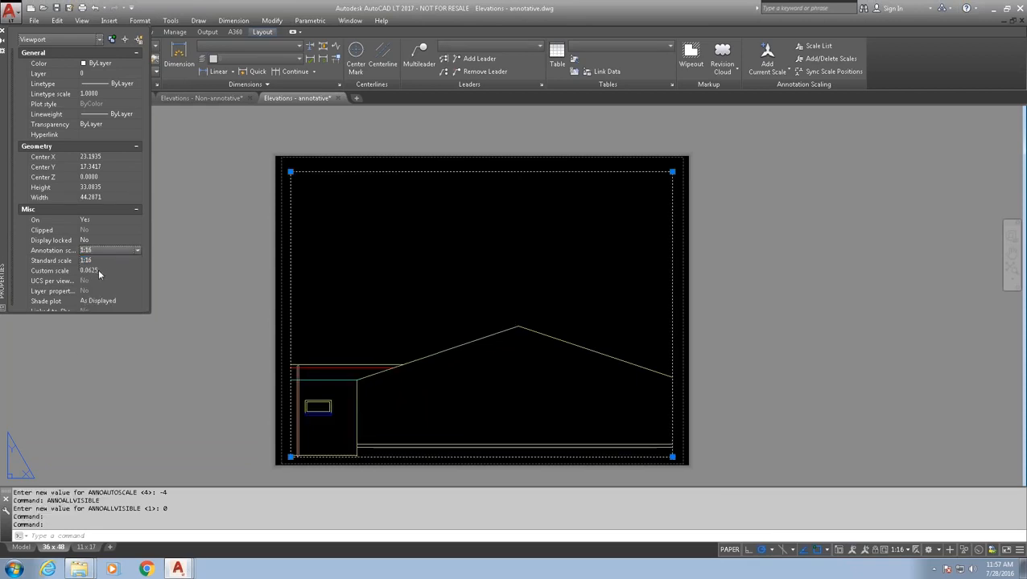
# - Pan the viewport to the roof and toggle Show Annotation Objects, leaving annotations of all scales visible
pyautogui.doubleClick(408, 332)
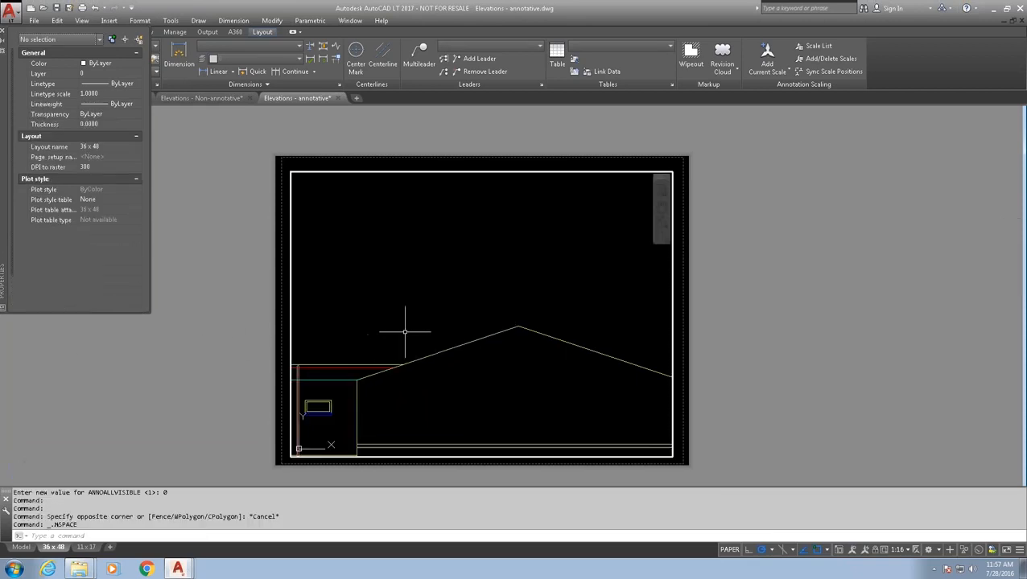
pyautogui.moveTo(521, 328); pyautogui.dragTo(408, 308, button='middle')
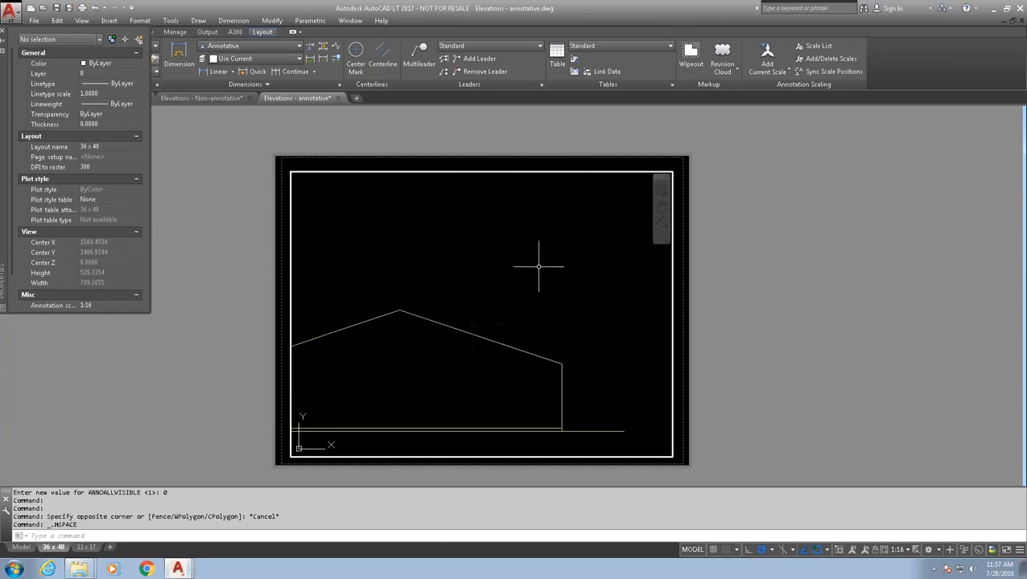
pyautogui.click(852, 550)
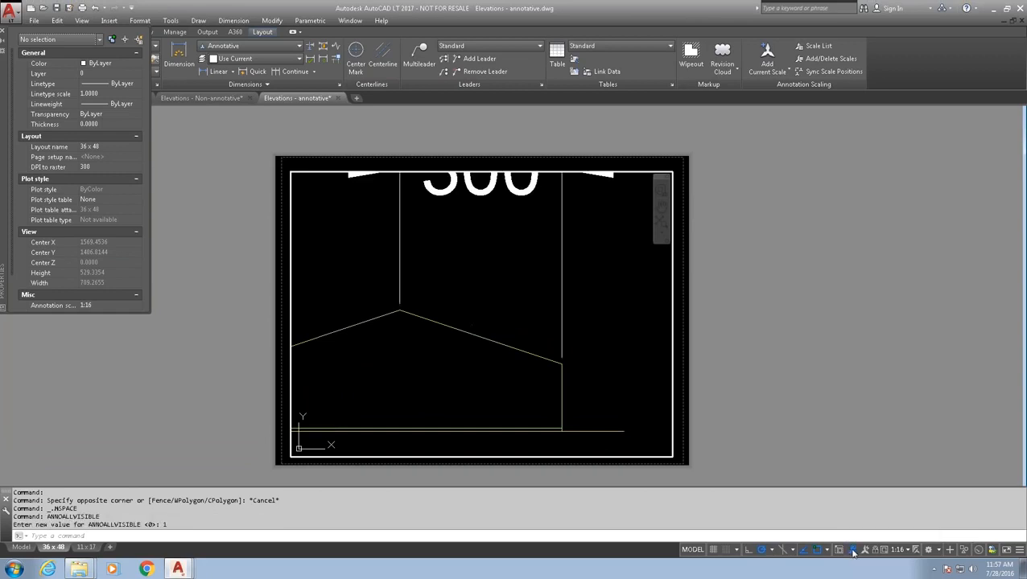
pyautogui.click(852, 550)
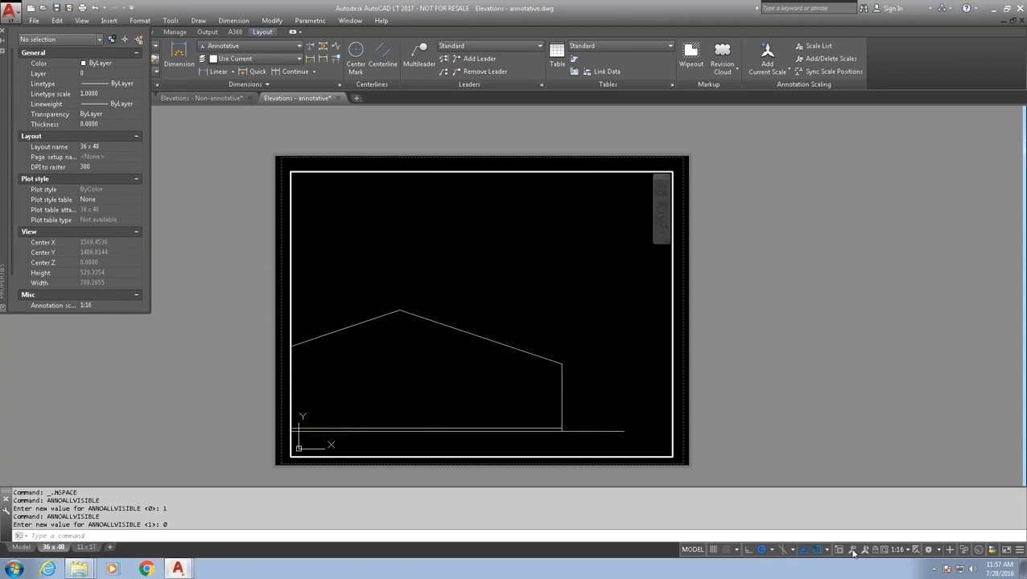
pyautogui.click(852, 550)
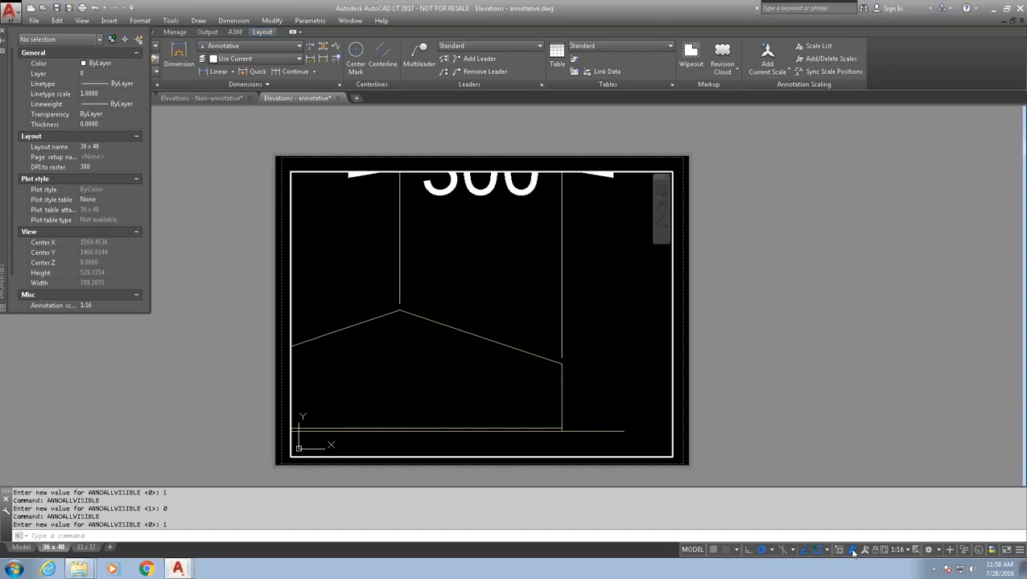
pyautogui.click(852, 550)
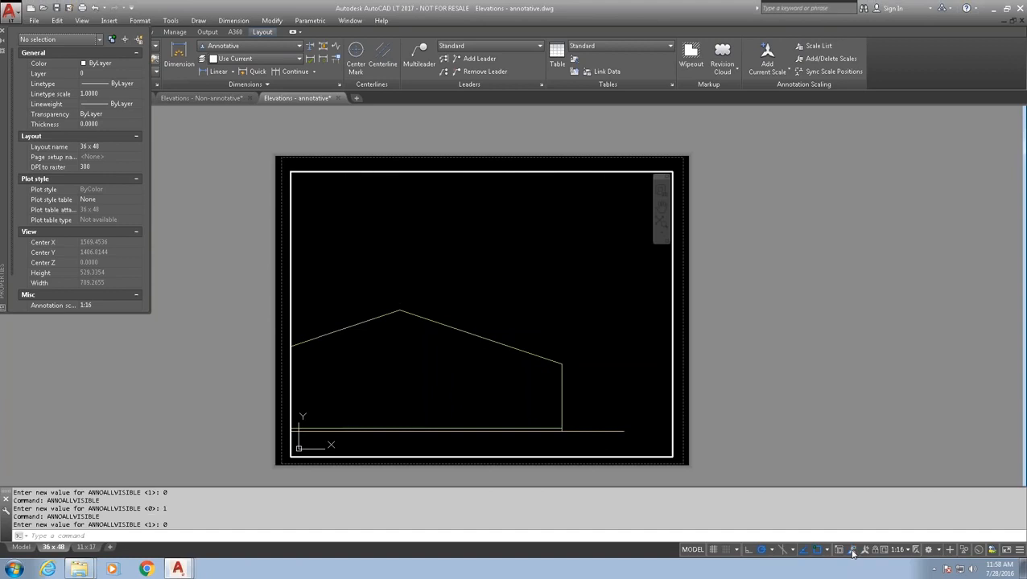
pyautogui.click(852, 550)
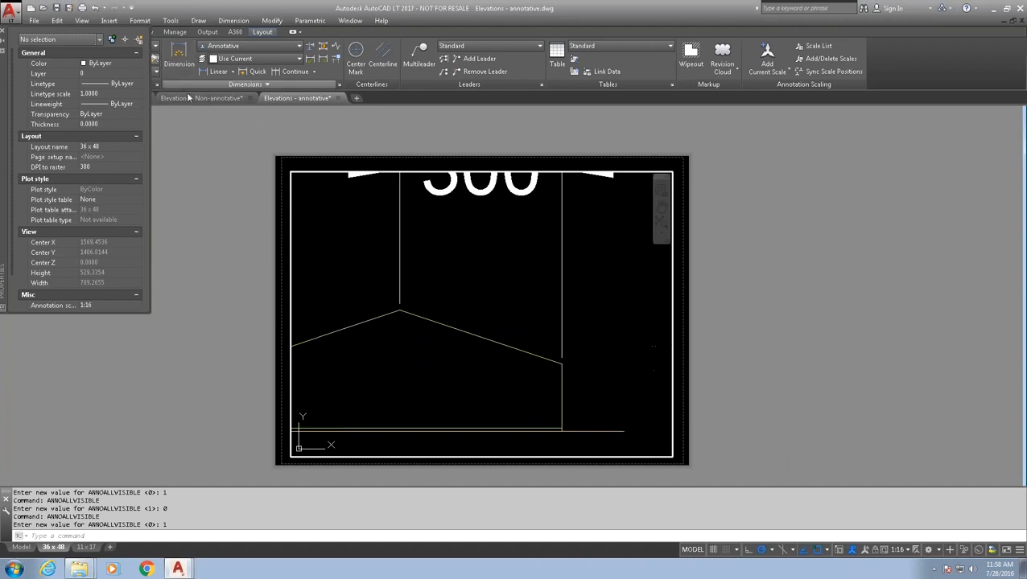
pyautogui.moveTo(190, 101)
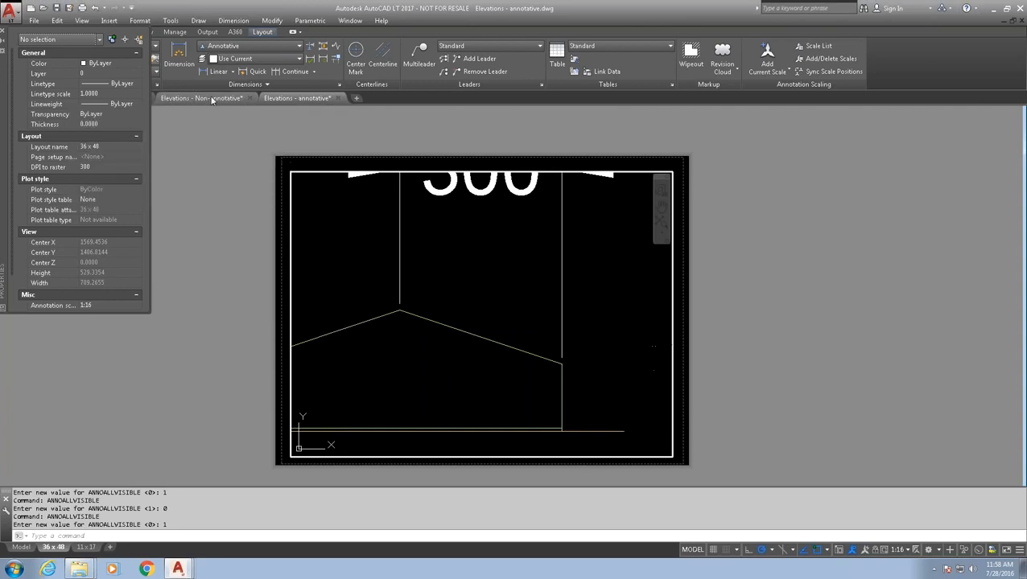
pyautogui.click(207, 99)
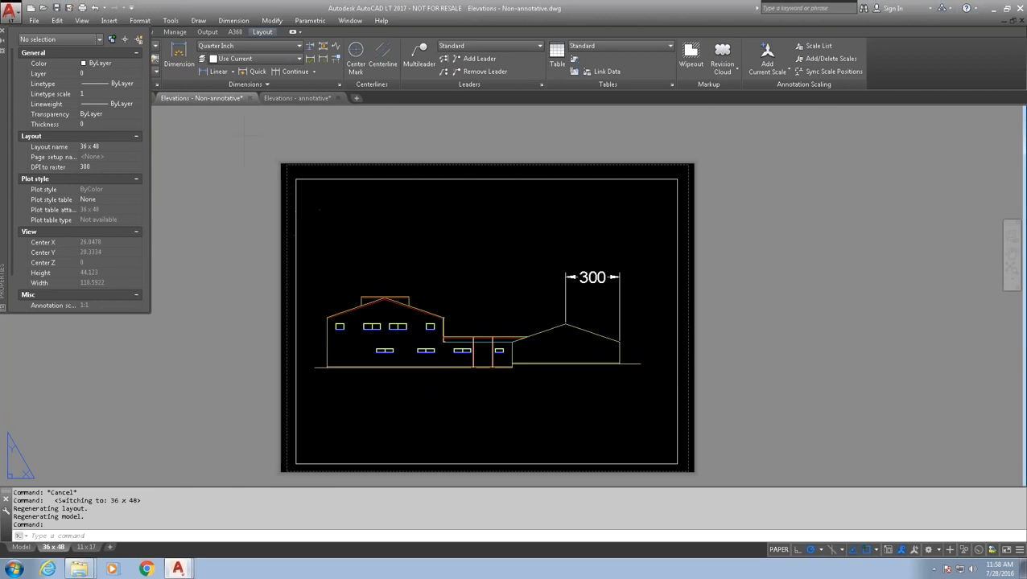
pyautogui.click(285, 97)
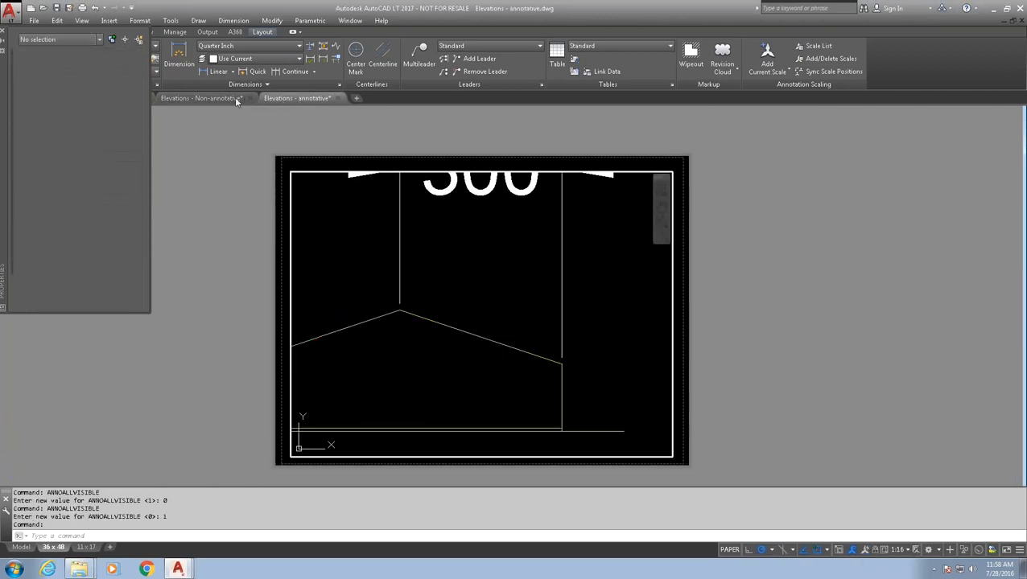
pyautogui.click(221, 99)
pyautogui.click(290, 97)
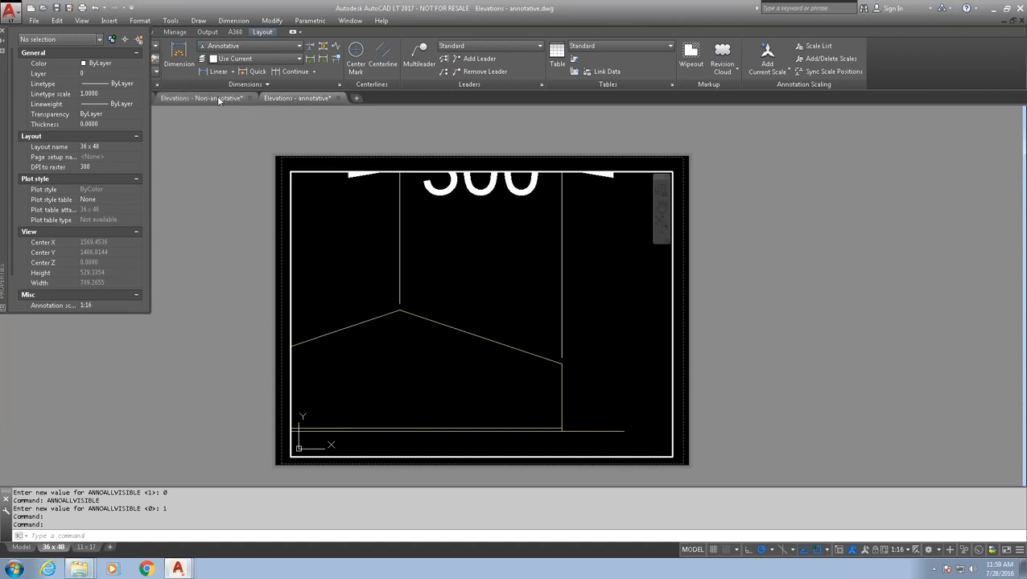
pyautogui.moveTo(218, 100)
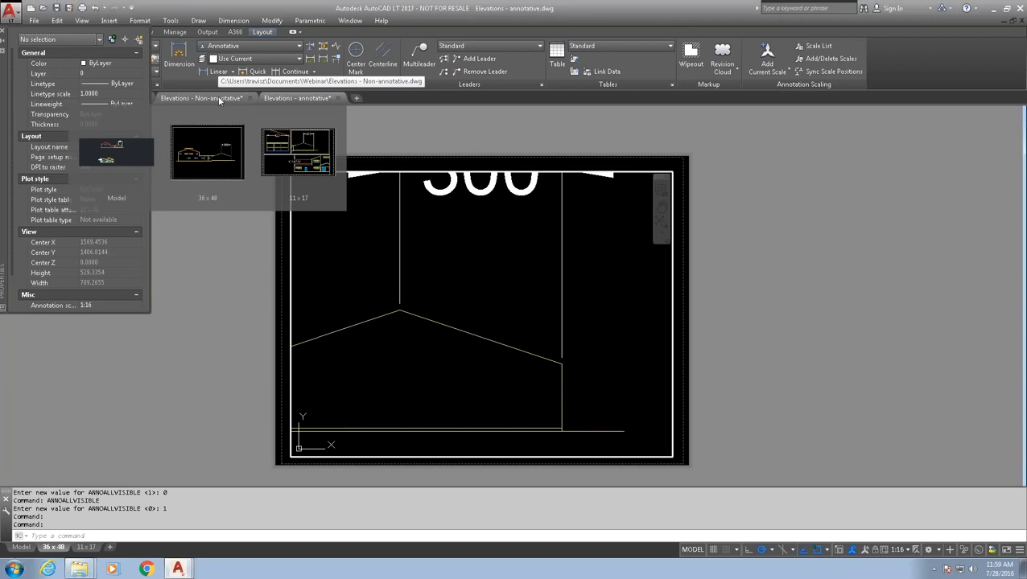